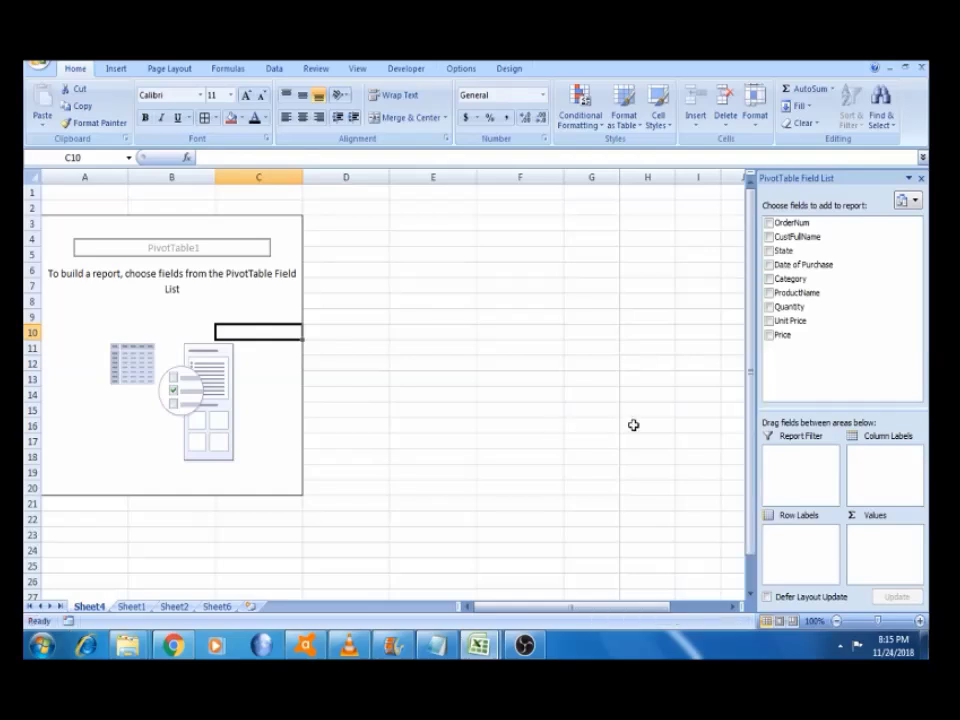
# Build the pivot table of Sum of Quantity by Category, then copy the six category names in A4:A9
pyautogui.moveTo(808, 279); pyautogui.dragTo(788, 549)
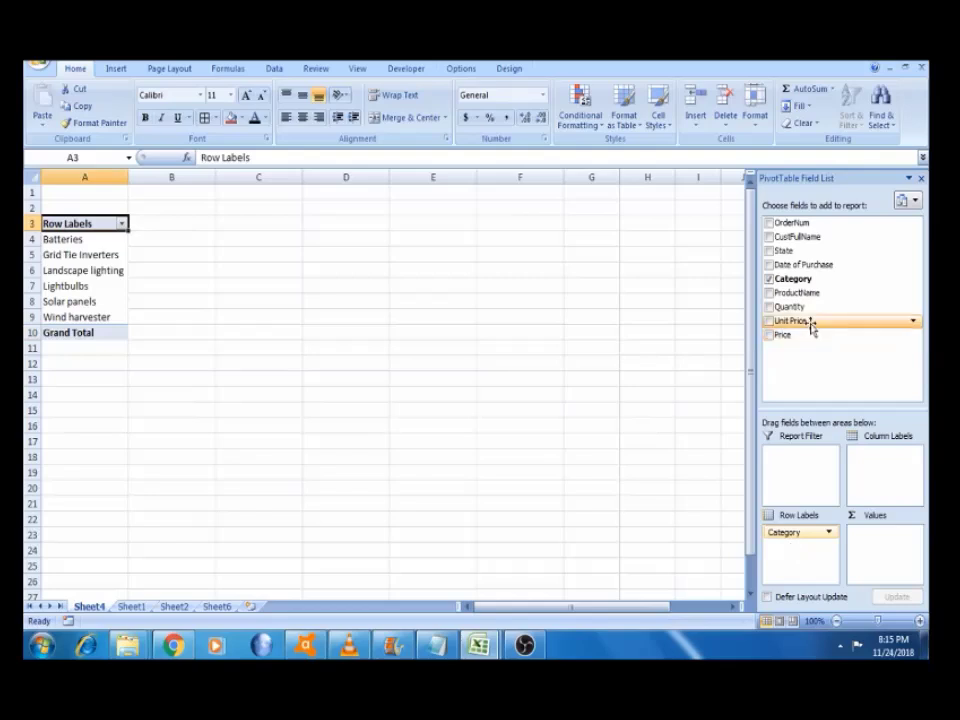
pyautogui.moveTo(804, 309); pyautogui.dragTo(876, 553)
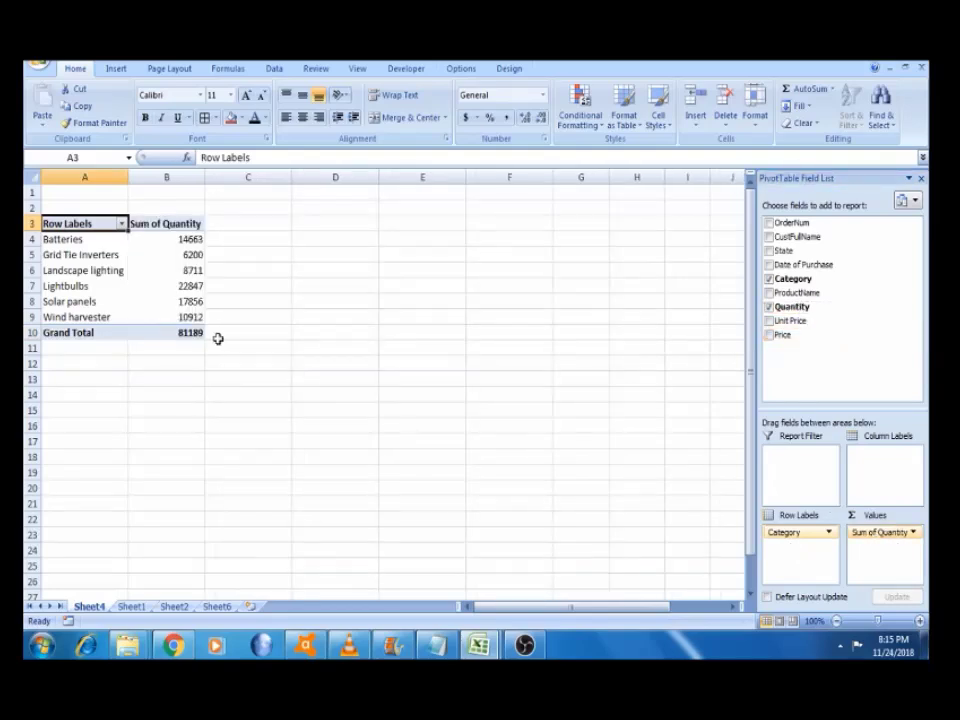
pyautogui.click(89, 243)
pyautogui.hotkey('shift', 'Down')
pyautogui.hotkey('shift', 'Down')
pyautogui.hotkey('shift', 'Down')
pyautogui.hotkey('shift', 'Down')
pyautogui.hotkey('shift', 'Down')
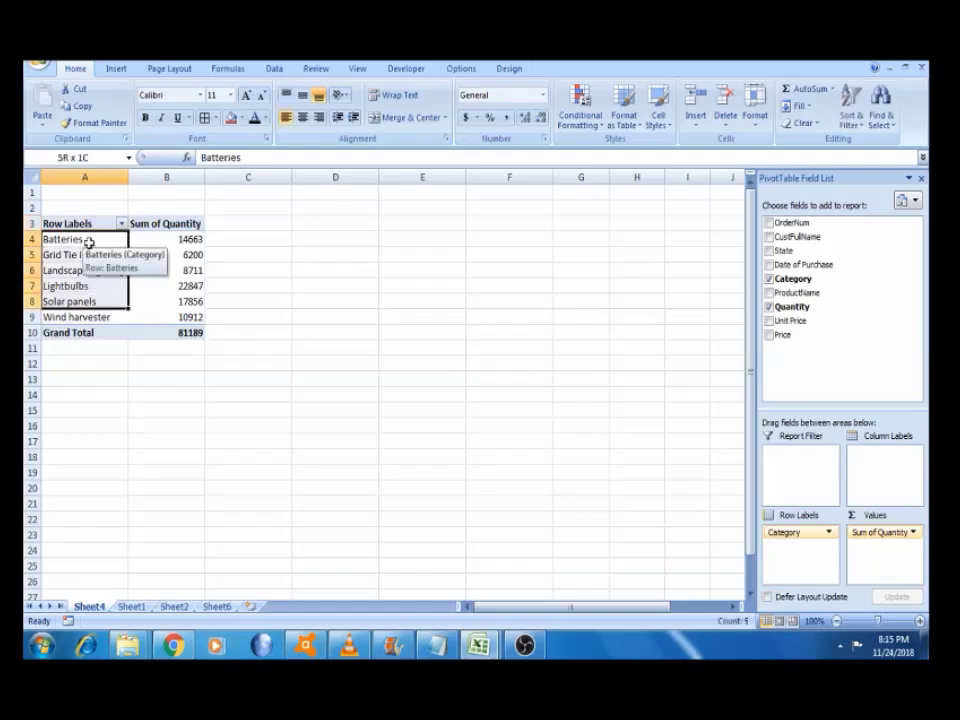
pyautogui.hotkey('ctrl', 'c')
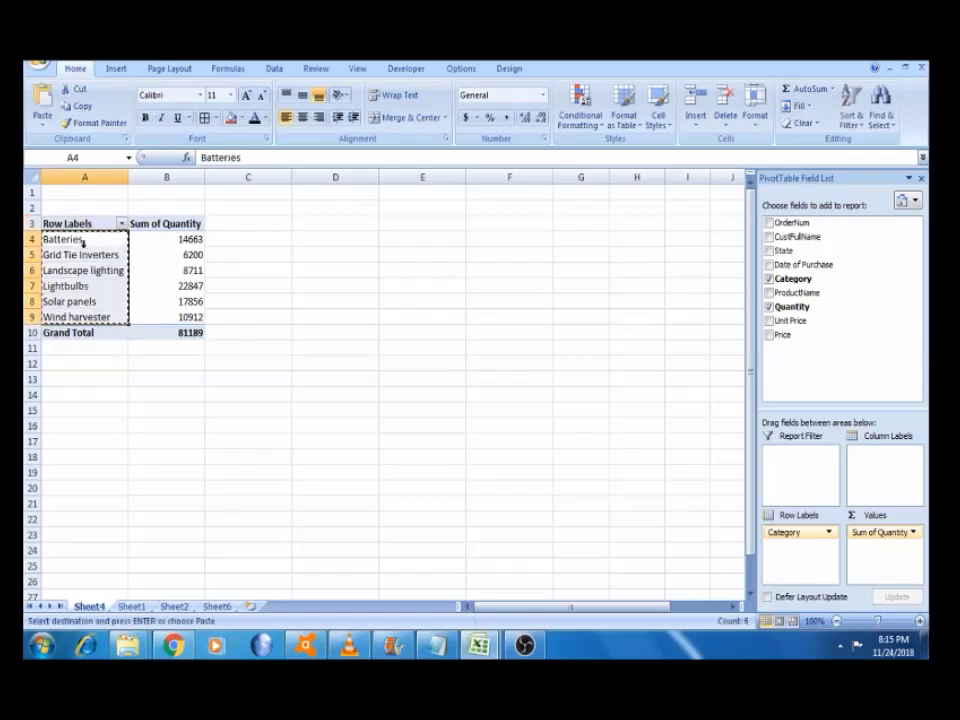
pyautogui.click(346, 228)
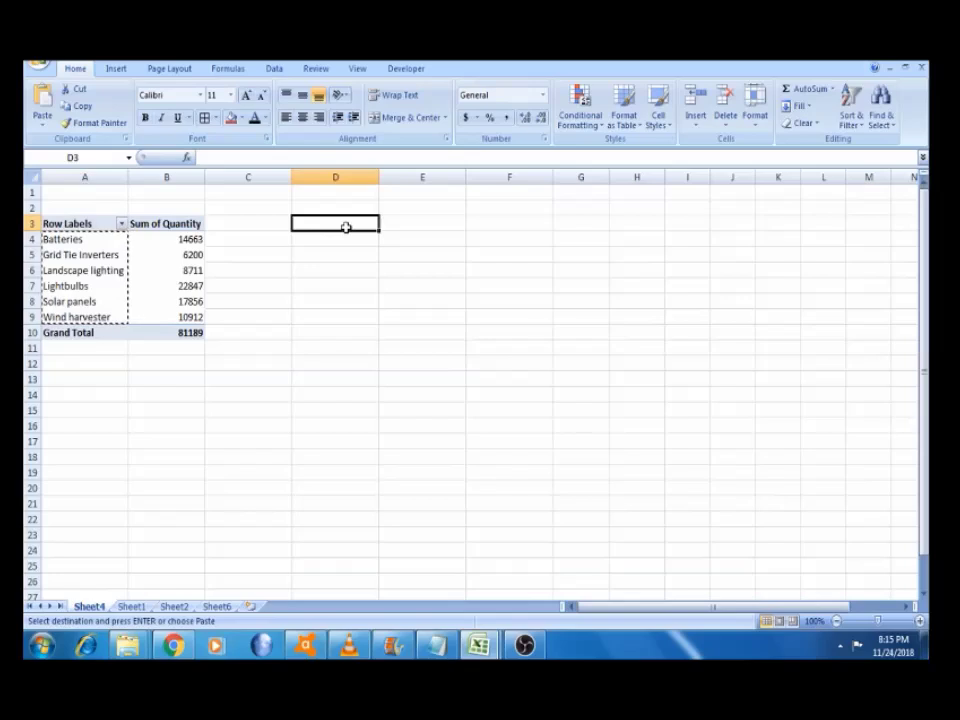
pyautogui.hotkey('ctrl', 'alt', 'v')
pyautogui.press('v')
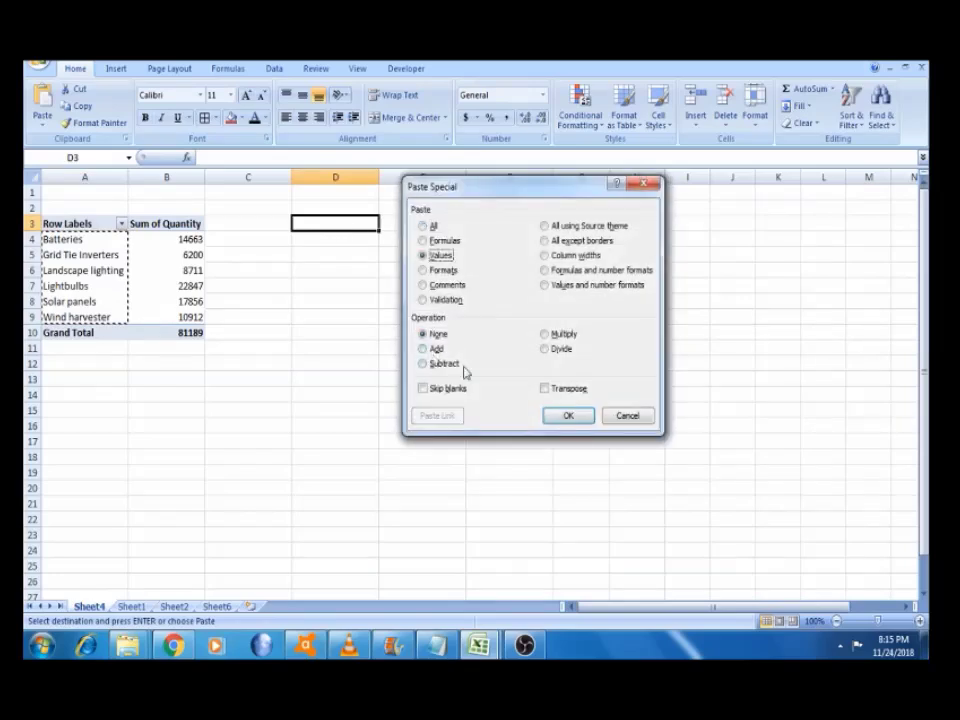
pyautogui.click(544, 389)
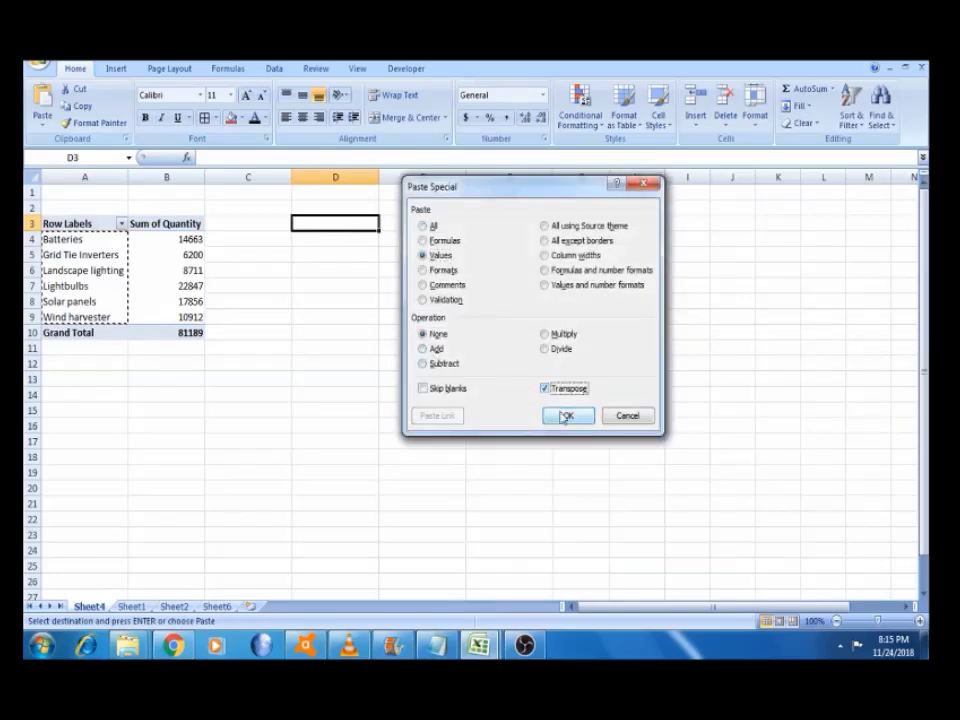
pyautogui.click(566, 415)
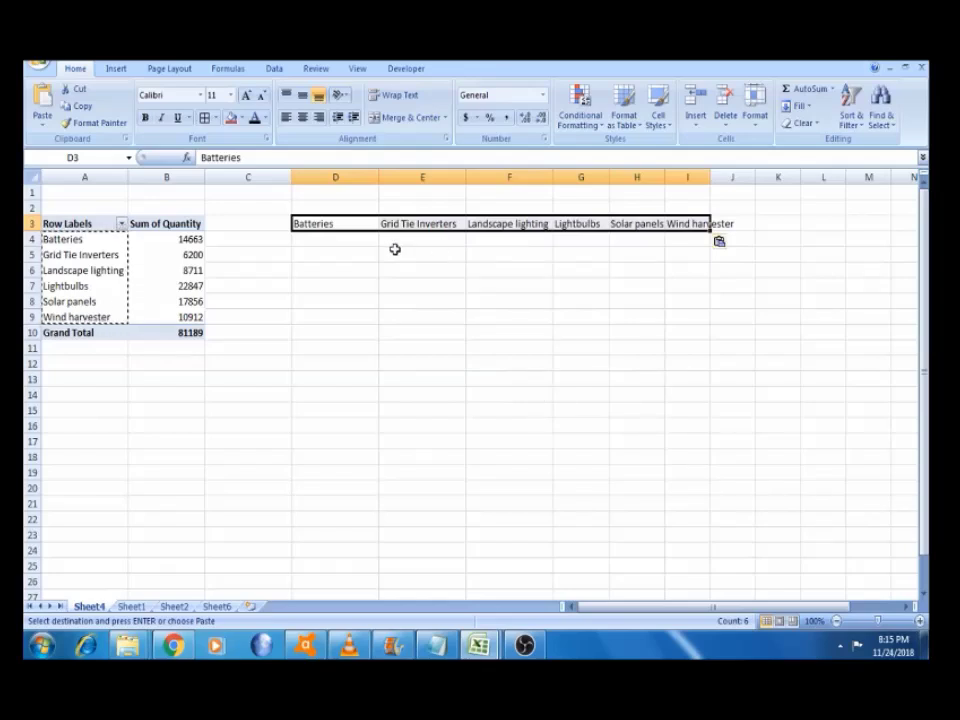
pyautogui.press('Delete')
pyautogui.click(135, 254)
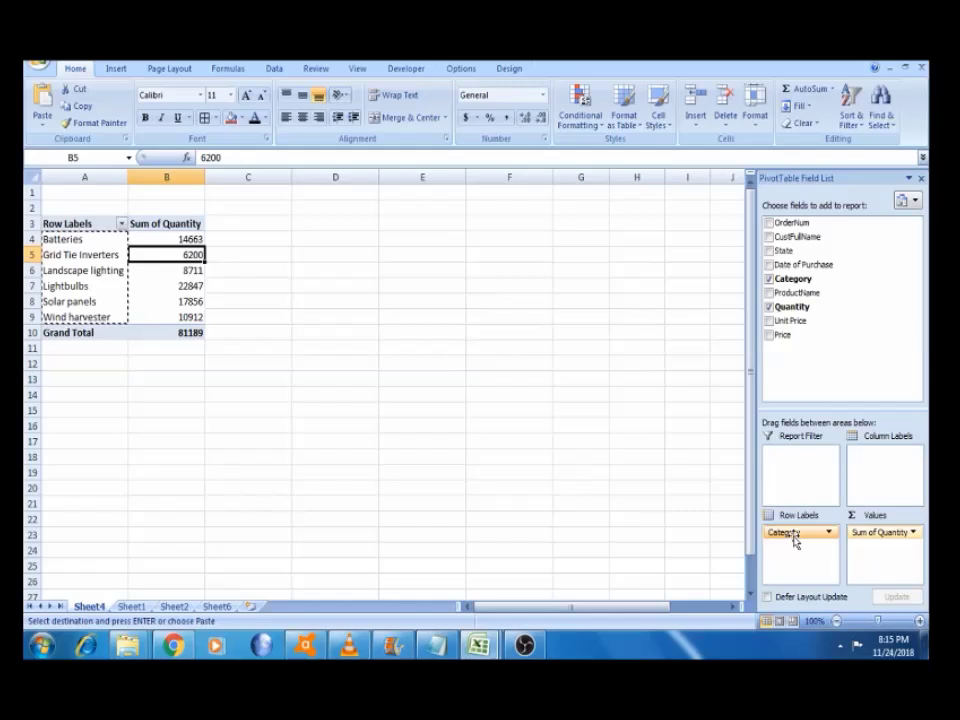
# Move Category to Column Labels, giving one Sum of Quantity row totalling 81189
pyautogui.moveTo(795, 540); pyautogui.dragTo(892, 480)
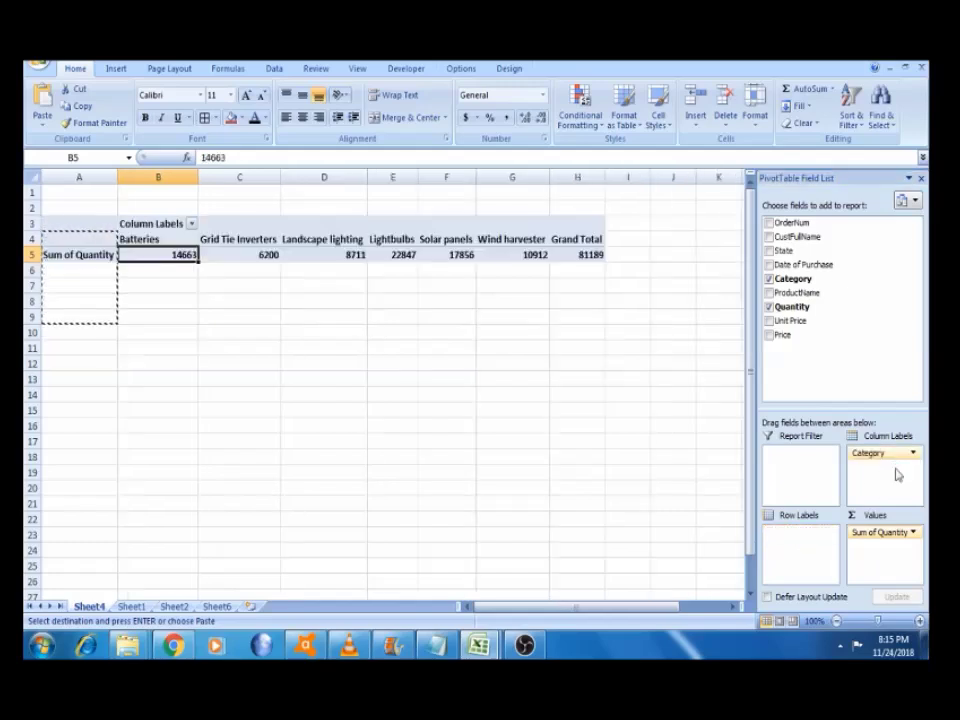
pyautogui.click(466, 241)
pyautogui.press('Escape')
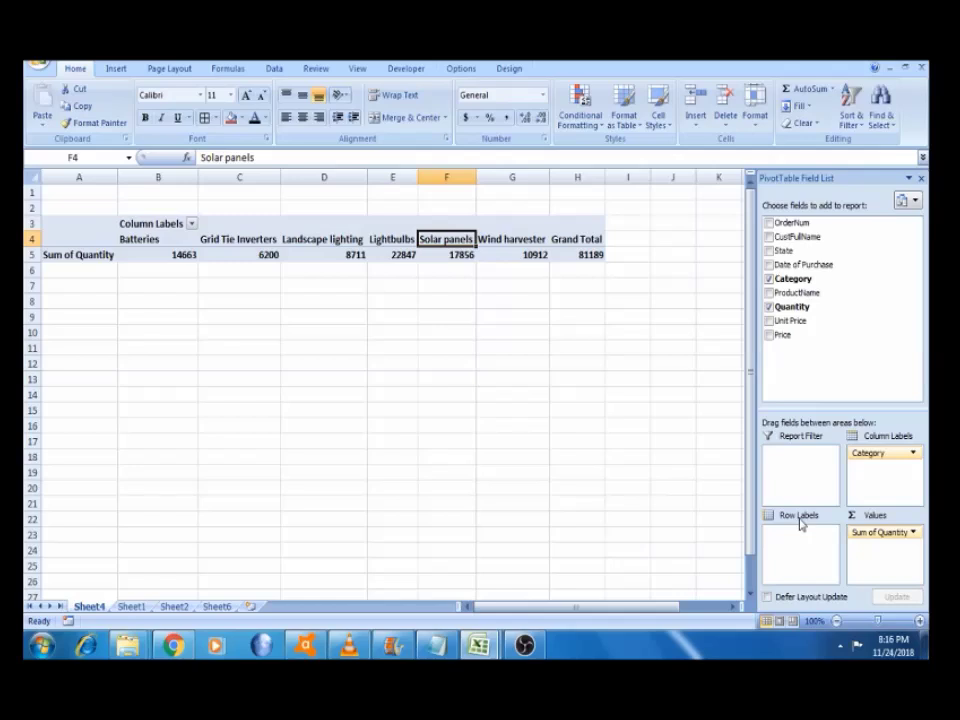
# Add ProductName as pivot row labels to break quantities down by product
pyautogui.moveTo(790, 293); pyautogui.dragTo(785, 540)
pyautogui.click(450, 257)
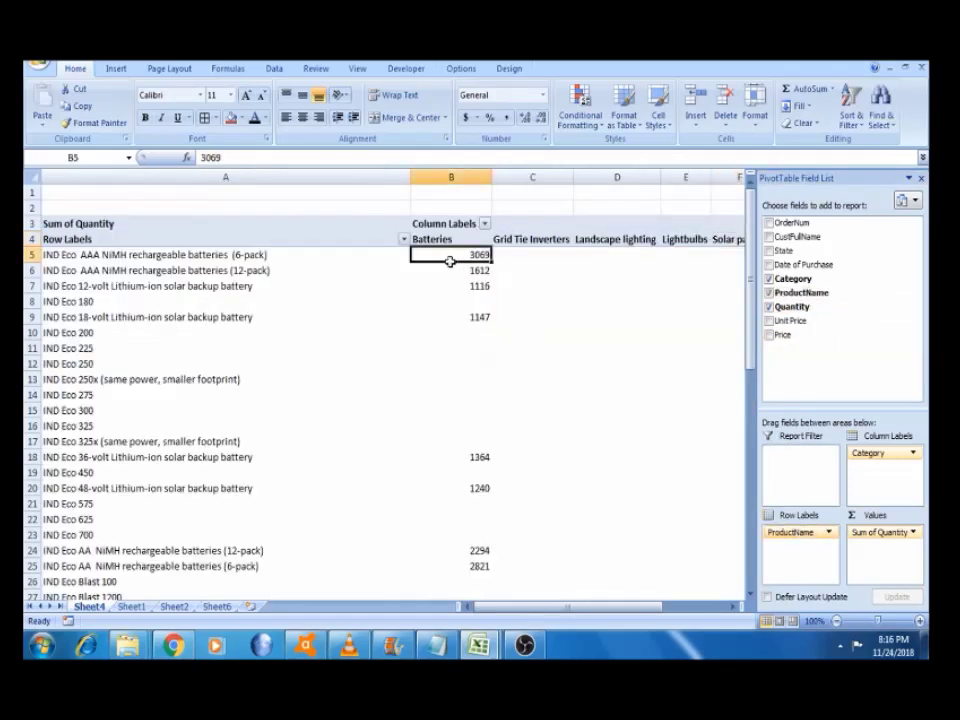
pyautogui.click(578, 305)
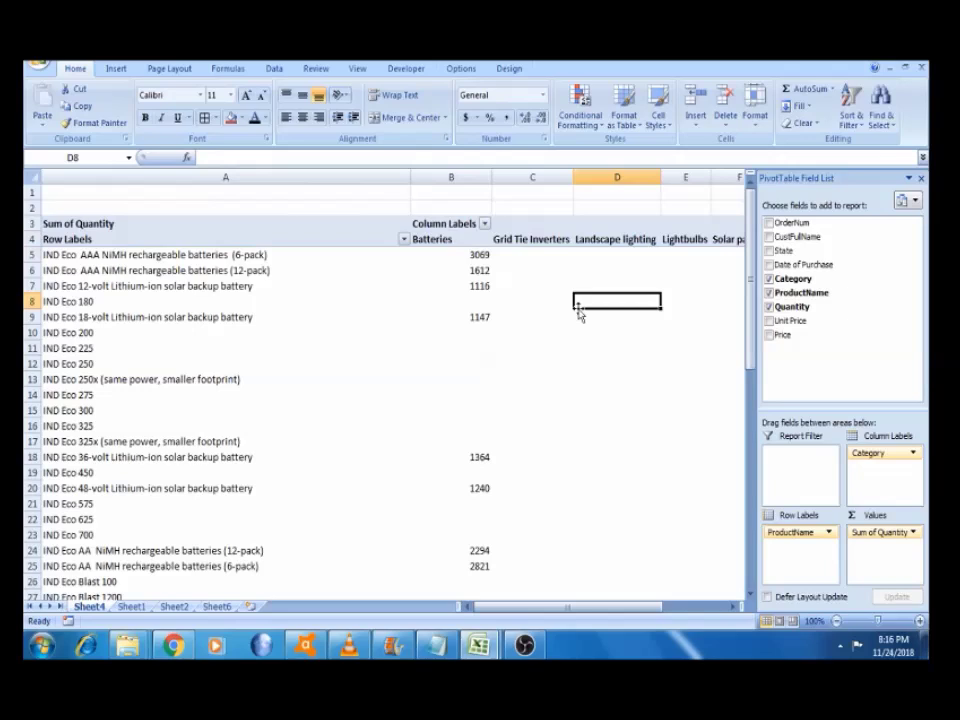
# Close the Pivot Table workbook without saving changes
pyautogui.hotkey('alt', 'F4')
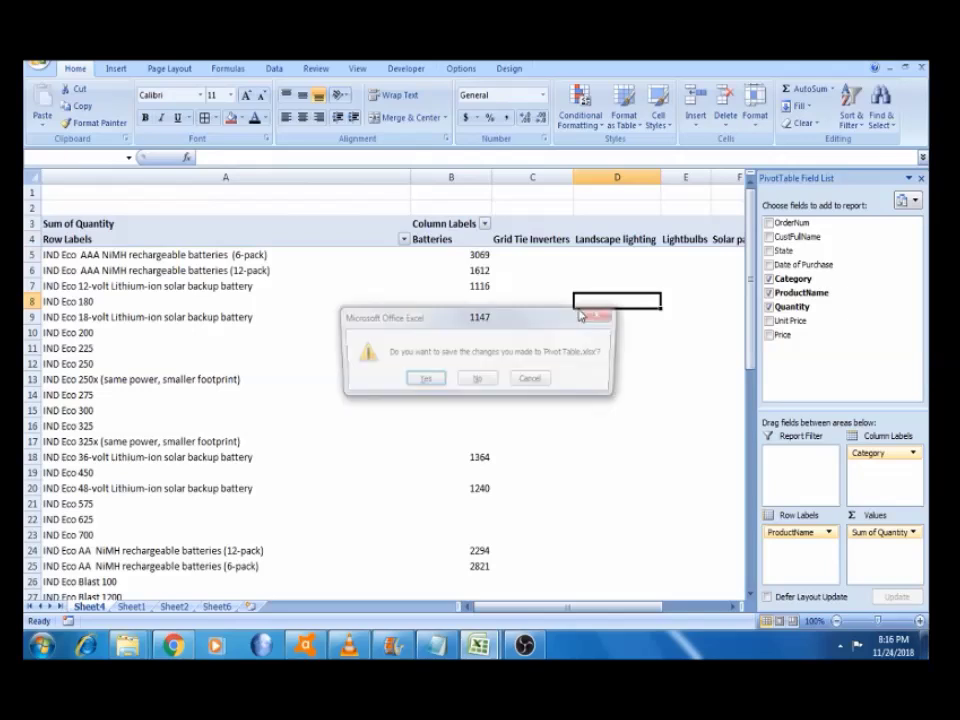
pyautogui.click(478, 382)
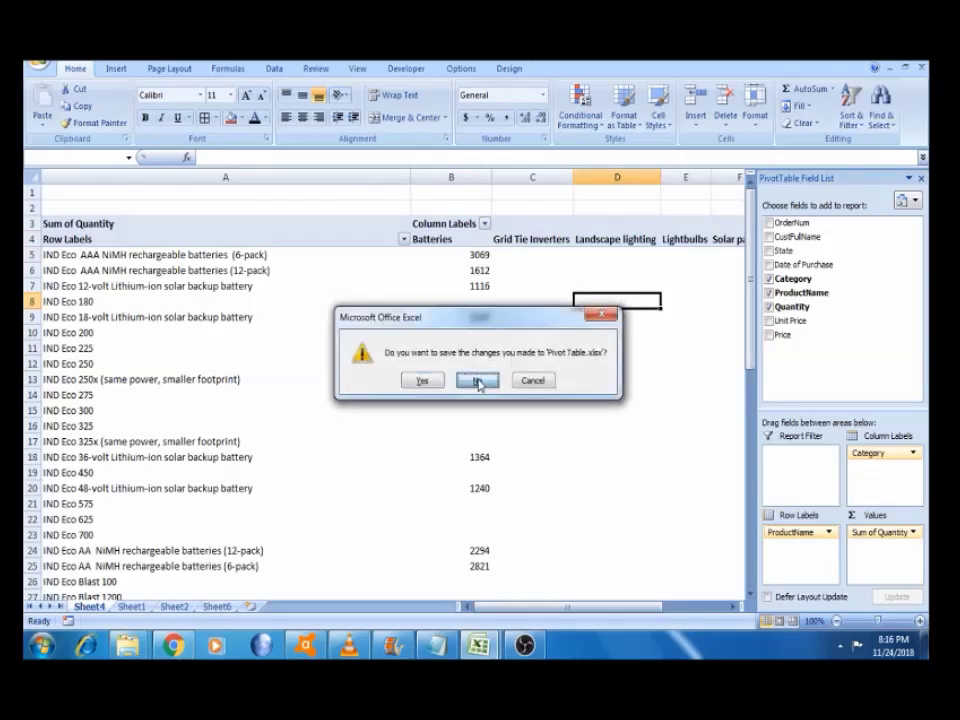
pyautogui.click(298, 407)
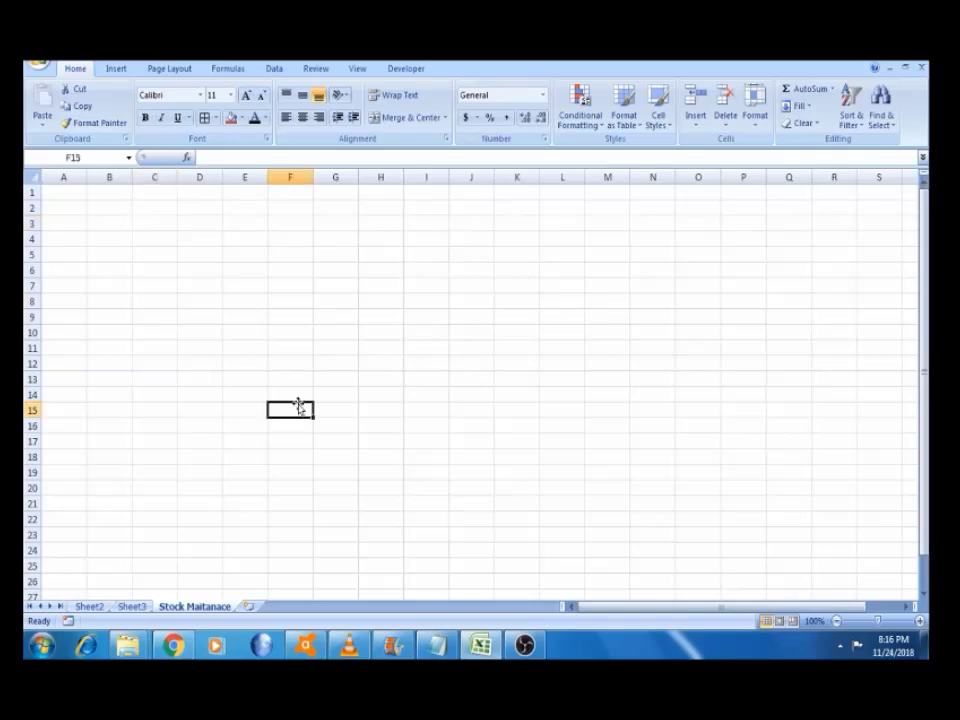
# Check Sheet3, return to the Stock Maitanace sheet and zoom it to 140%
pyautogui.click(255, 286)
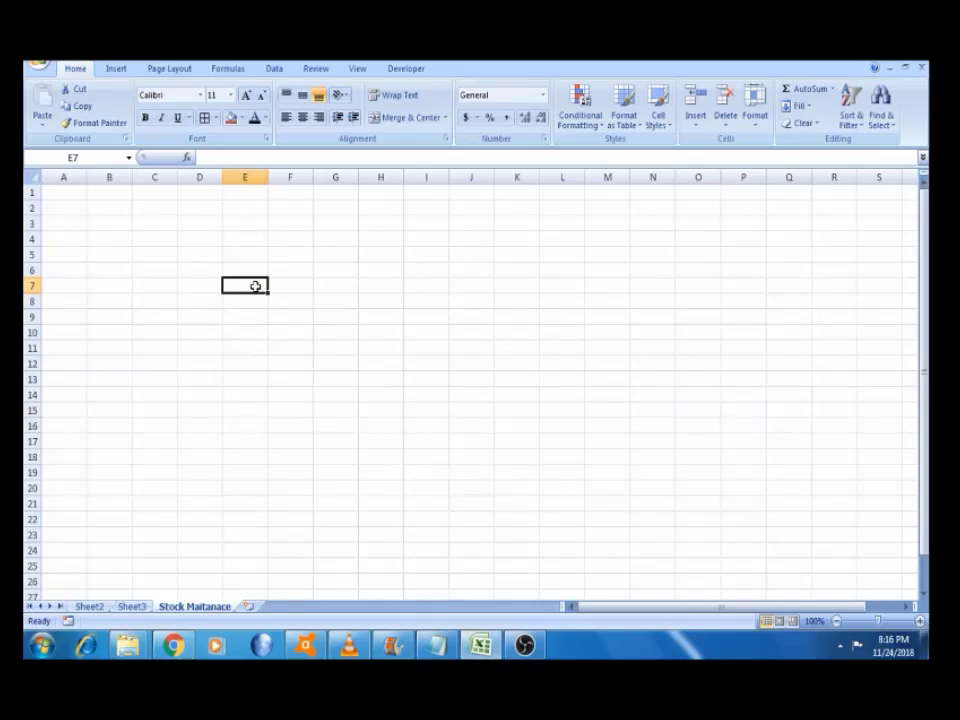
pyautogui.click(185, 271)
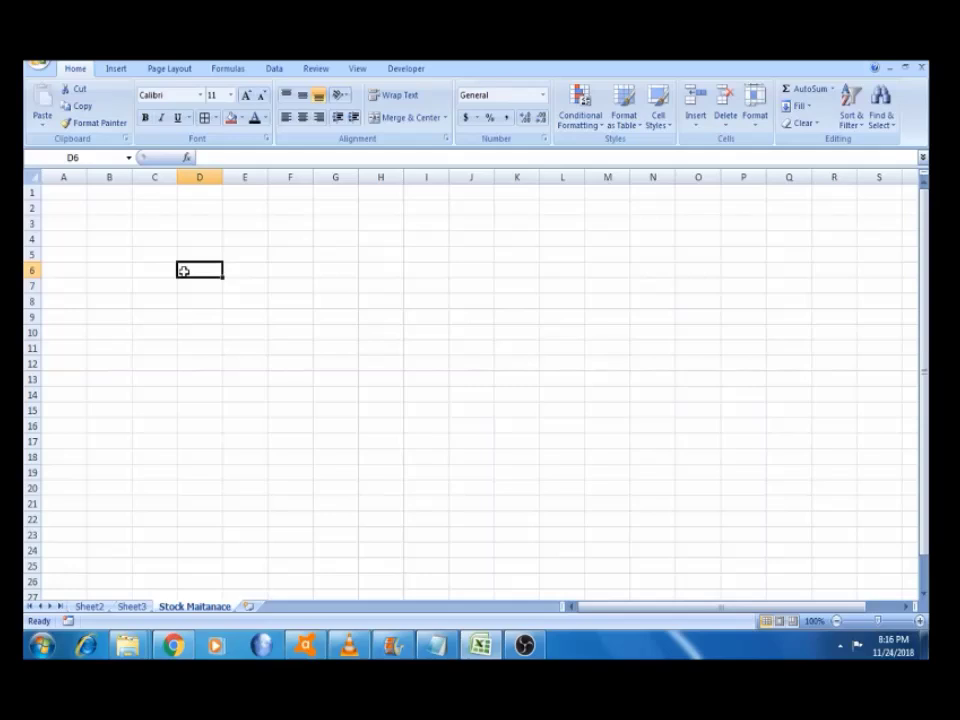
pyautogui.click(132, 606)
pyautogui.click(181, 608)
pyautogui.click(149, 235)
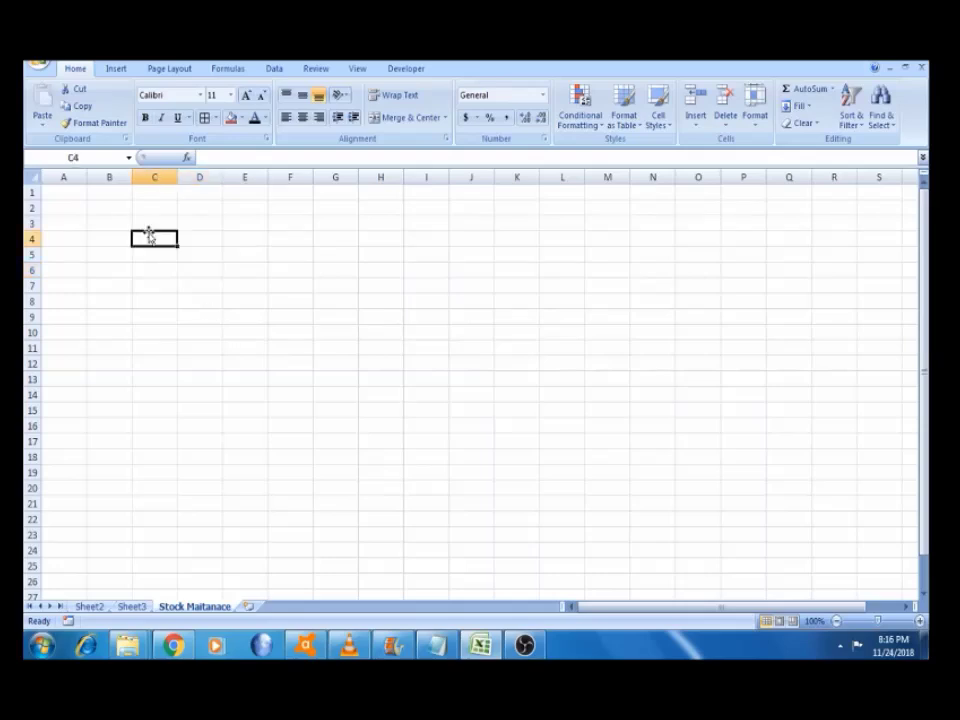
pyautogui.click(116, 210)
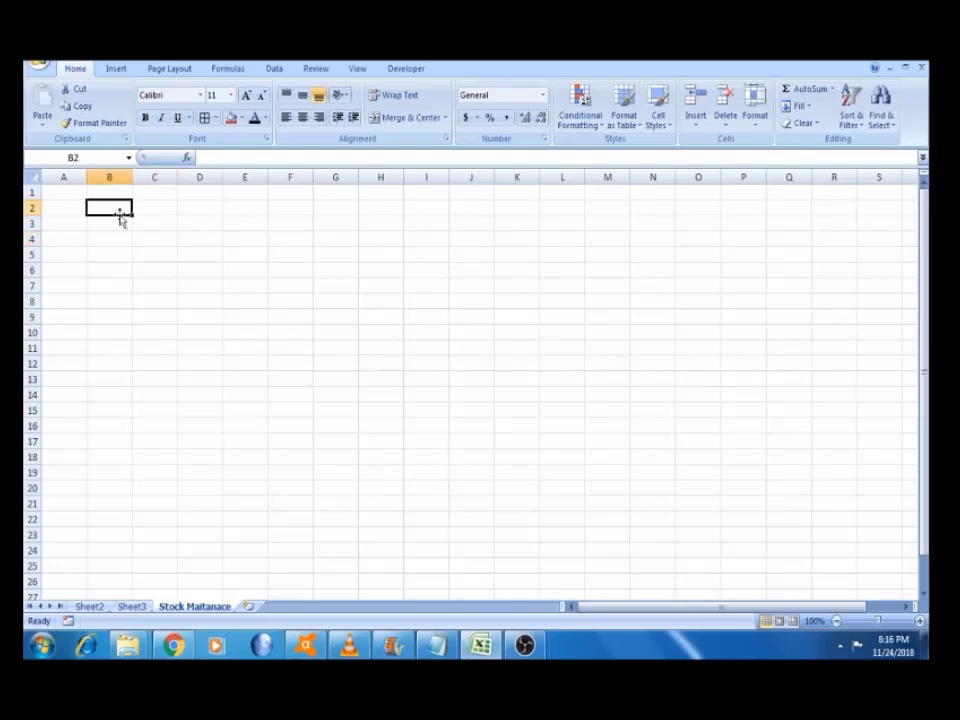
pyautogui.click(70, 192)
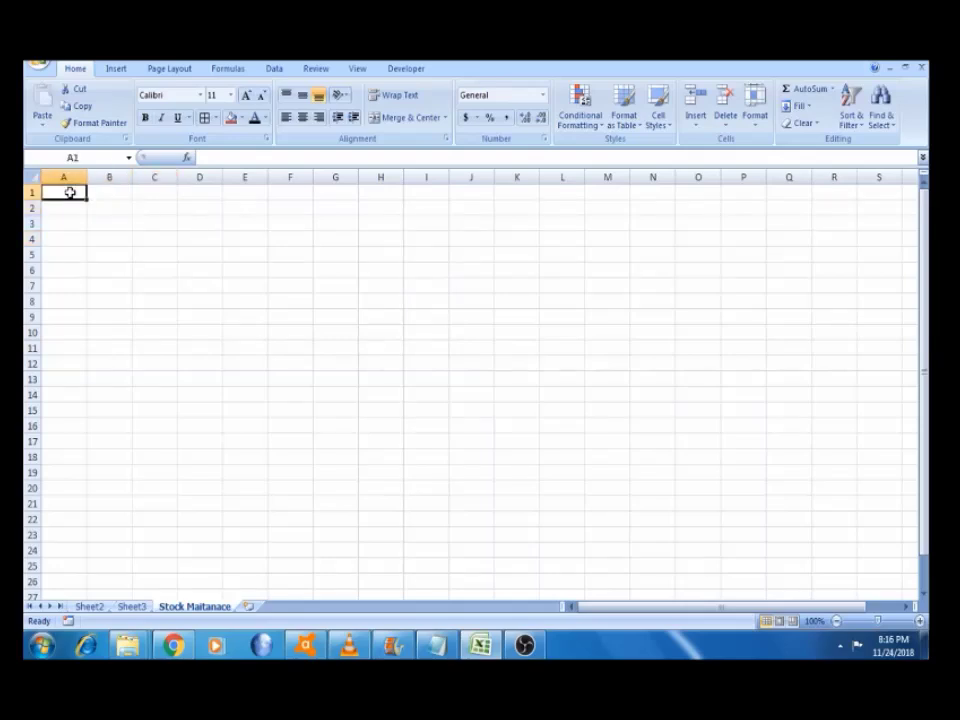
pyautogui.click(918, 621)
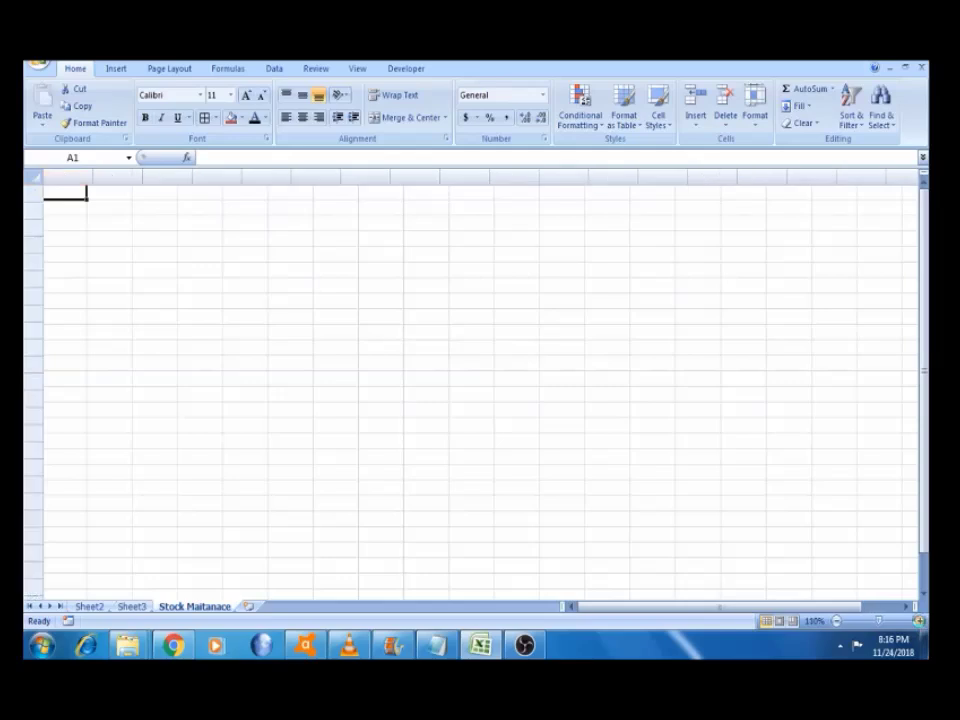
pyautogui.click(918, 621)
pyautogui.click(918, 621)
pyautogui.click(918, 621)
# Merge and centre cells A1:C1
pyautogui.click(92, 220)
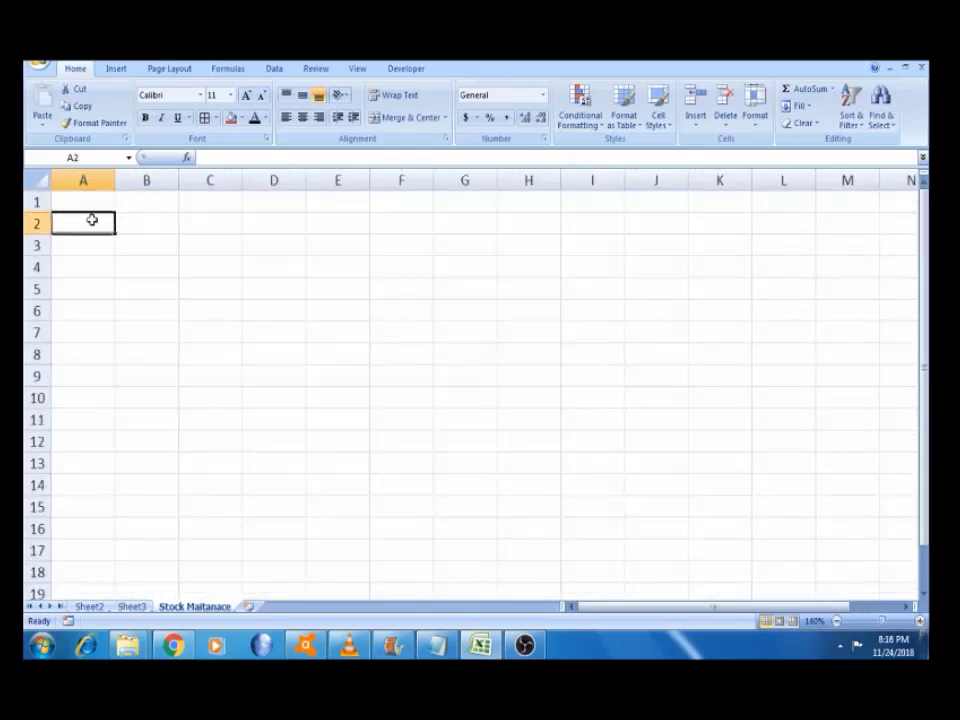
pyautogui.click(92, 206)
pyautogui.hotkey('shift', 'Right')
pyautogui.hotkey('shift', 'Right')
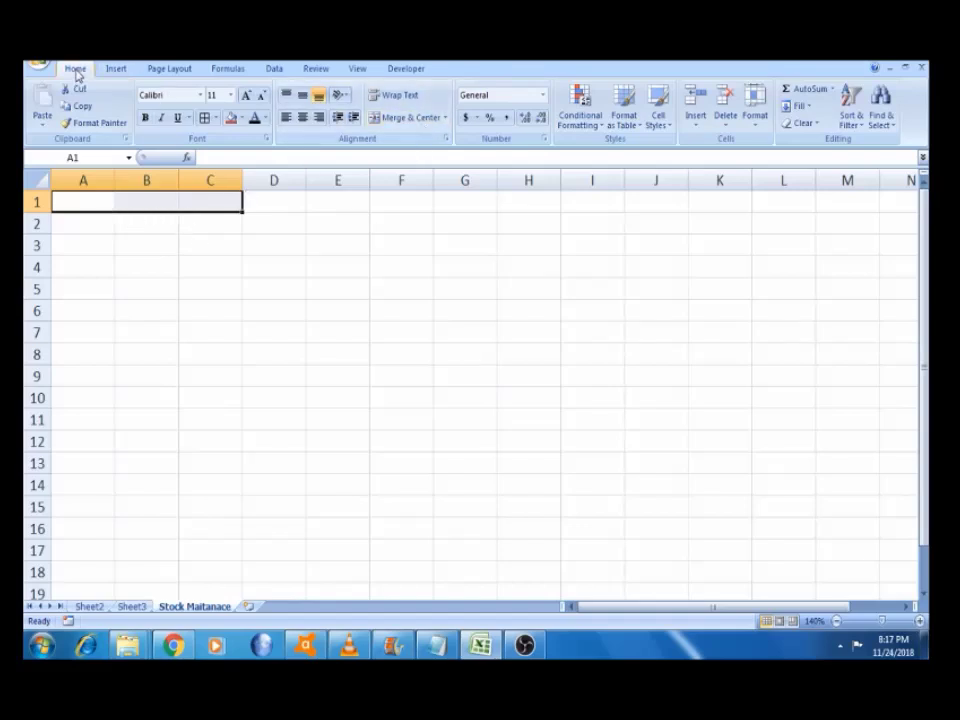
pyautogui.click(400, 119)
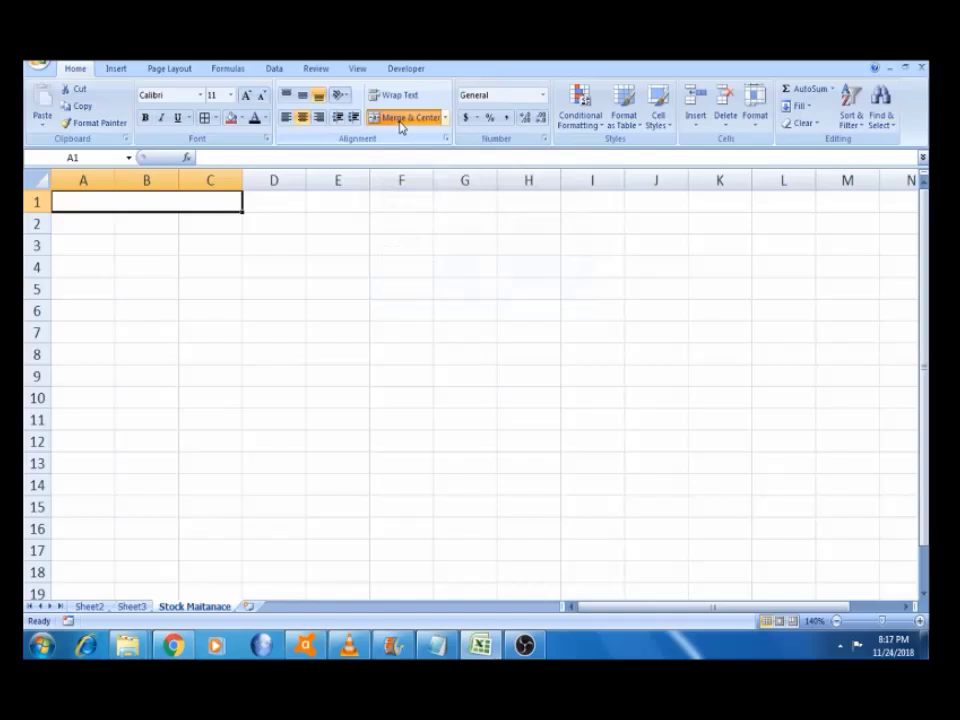
# Zoom to 160% and enter the heading 'Stock IW' in merged A1:C1
pyautogui.click(189, 236)
pyautogui.click(182, 201)
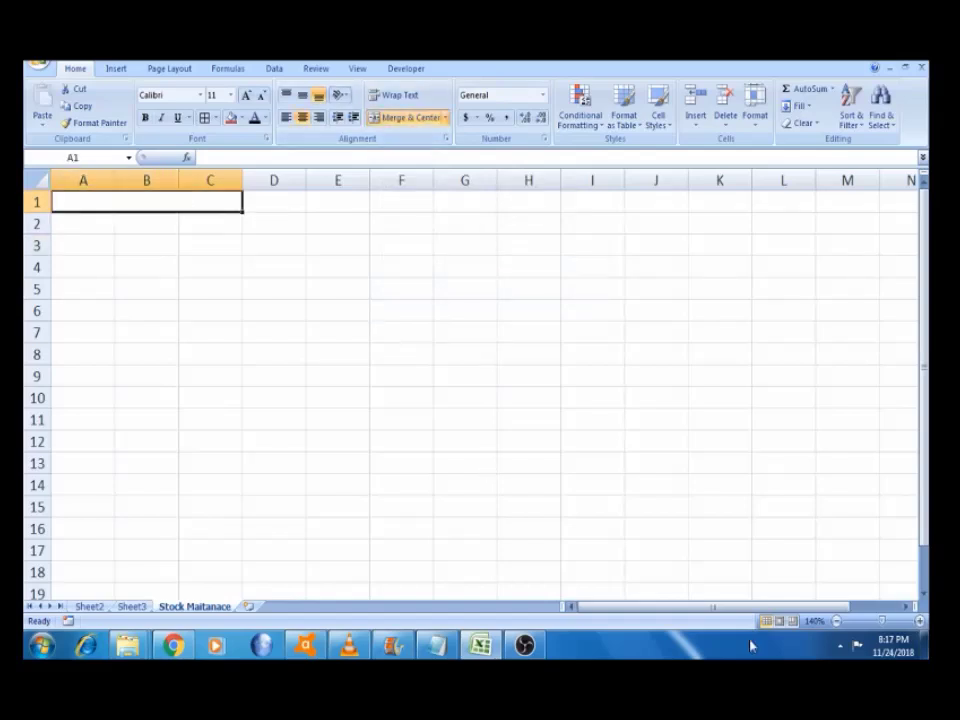
pyautogui.click(919, 621)
pyautogui.click(919, 621)
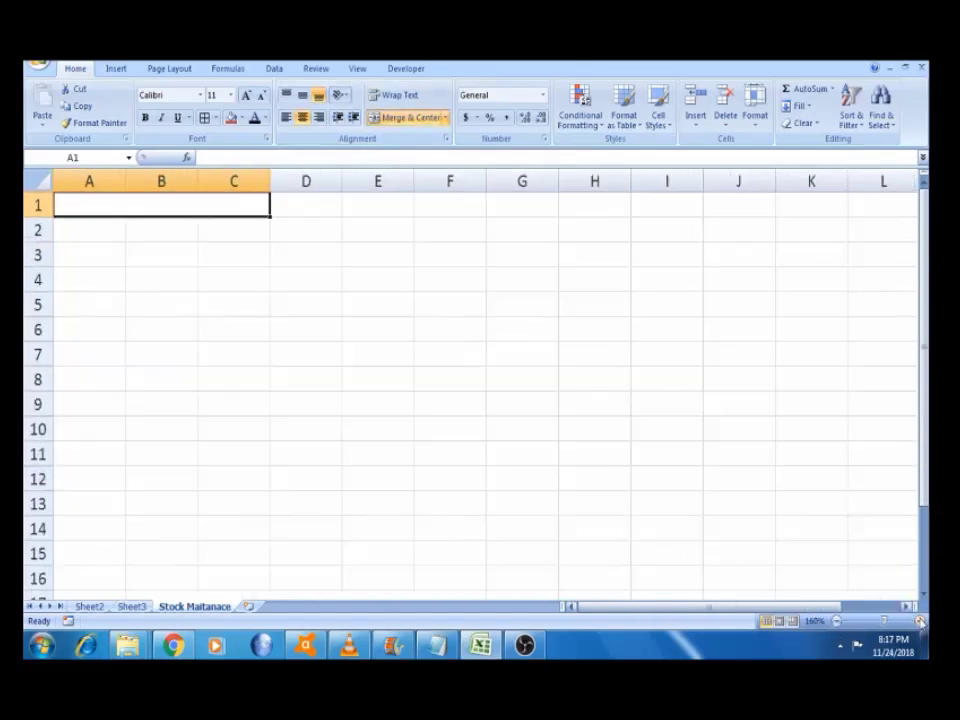
pyautogui.doubleClick(202, 209)
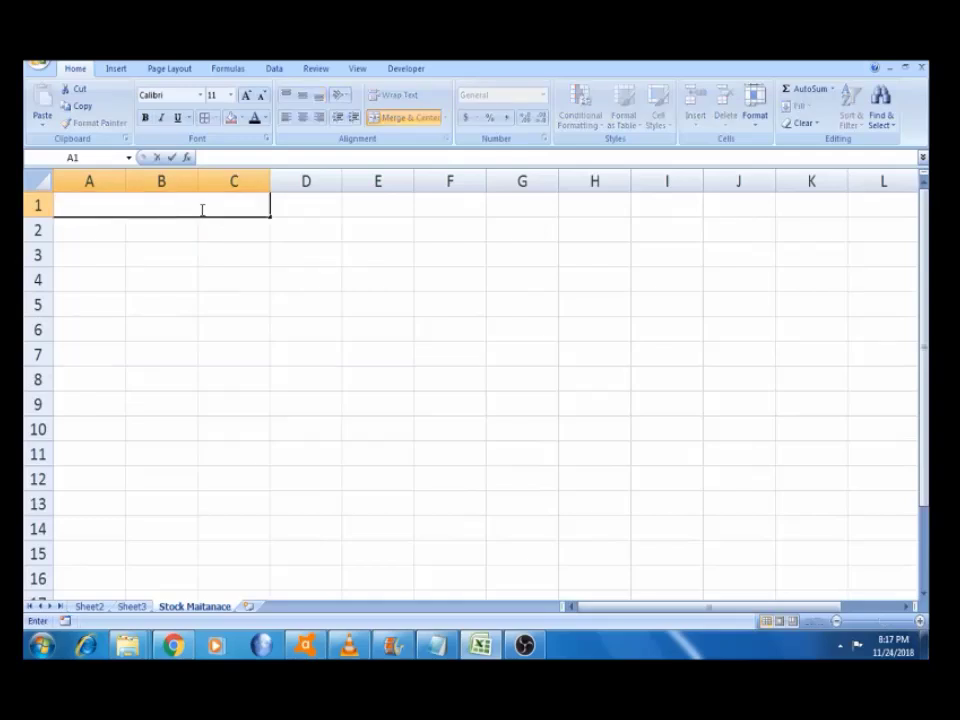
pyautogui.write('Stock IW')
pyautogui.click(203, 231)
# Copy the merged Stock IW heading into D1:F1
pyautogui.click(199, 206)
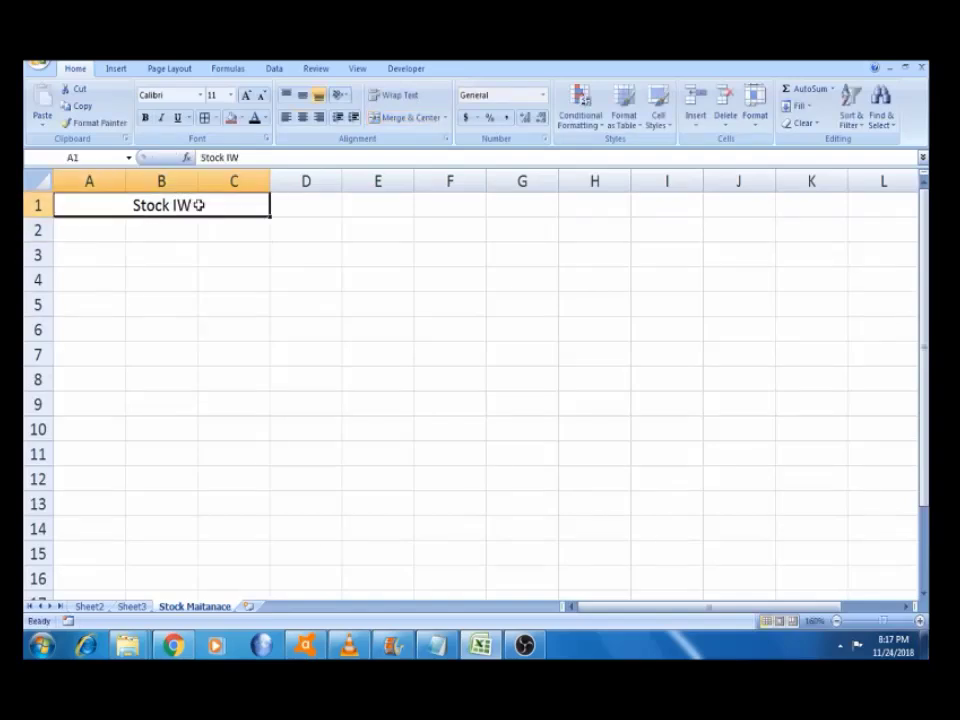
pyautogui.click(188, 229)
pyautogui.moveTo(188, 229); pyautogui.dragTo(186, 205)
pyautogui.click(186, 205)
pyautogui.hotkey('ctrl', 'c')
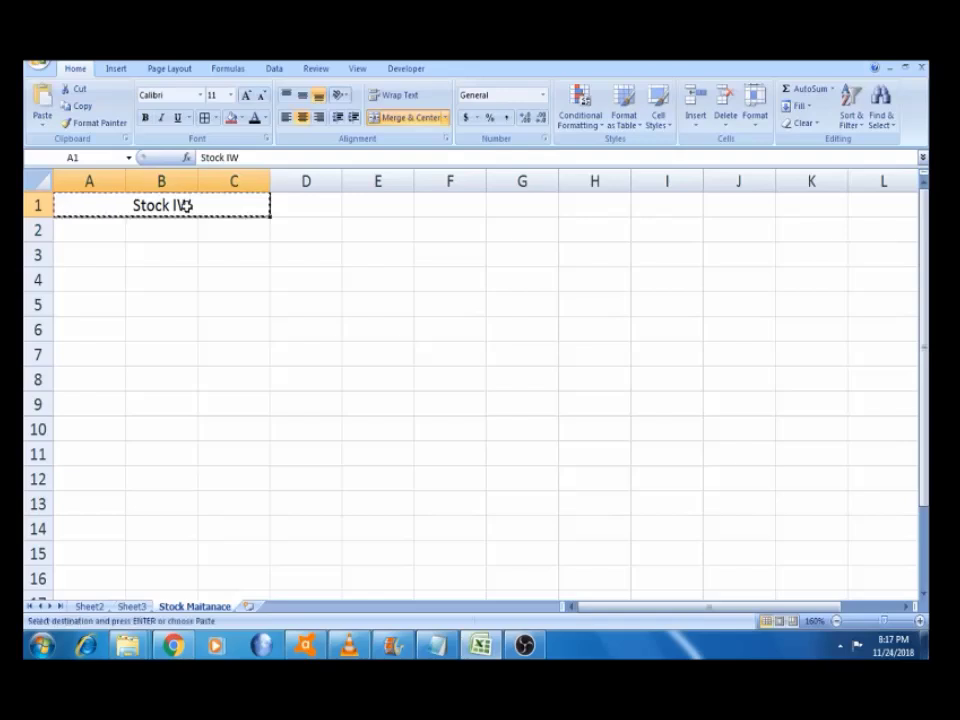
pyautogui.click(281, 196)
pyautogui.hotkey('ctrl', 'v')
pyautogui.press('Escape')
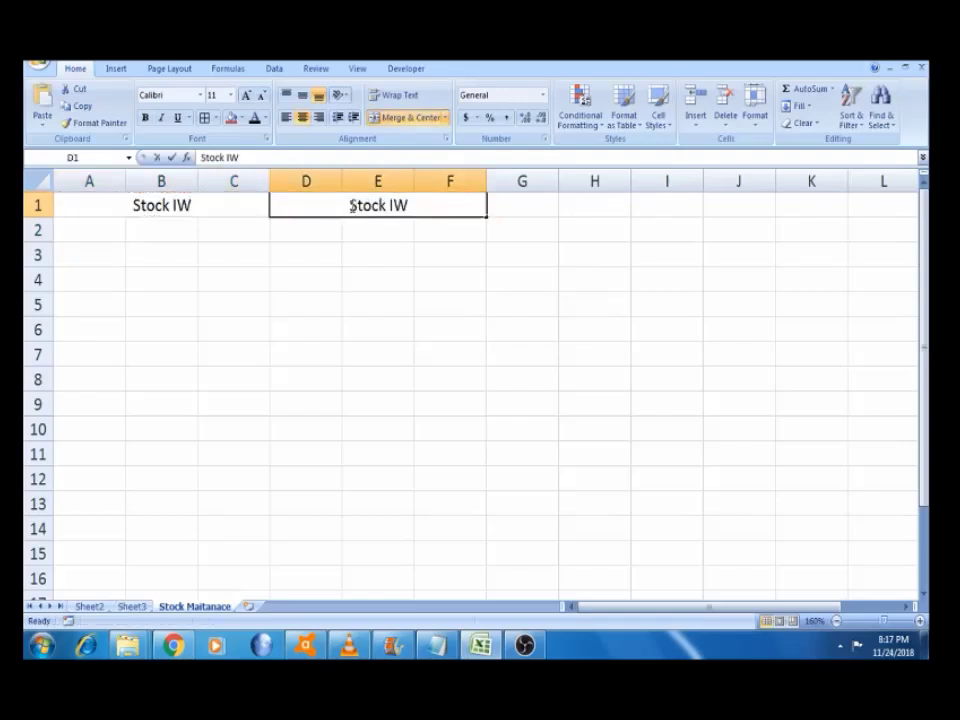
# Change the D1 heading to 'Stock OW' and copy it
pyautogui.doubleClick(433, 204)
pyautogui.click(397, 205)
pyautogui.press('BackSpace')
pyautogui.write('O')
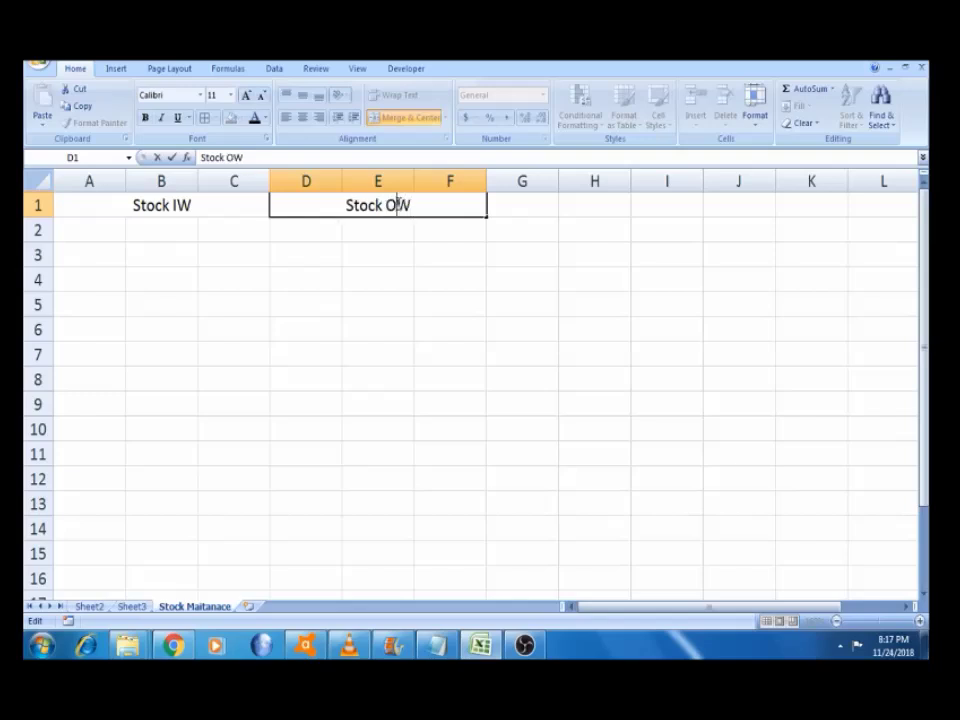
pyautogui.click(407, 229)
pyautogui.click(404, 207)
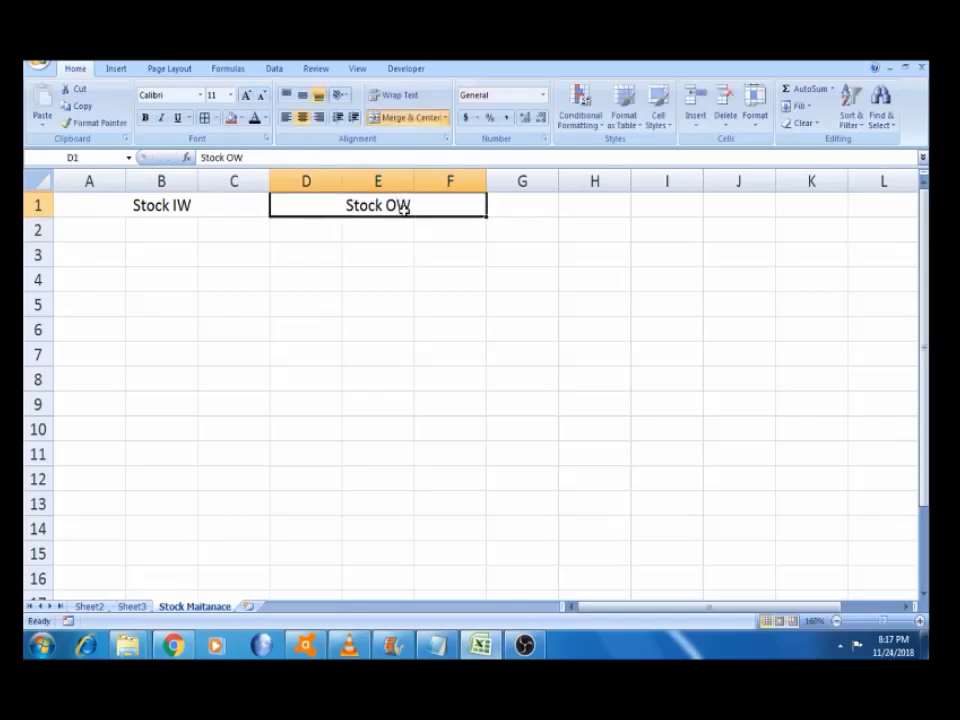
pyautogui.hotkey('ctrl', 'c')
pyautogui.click(529, 204)
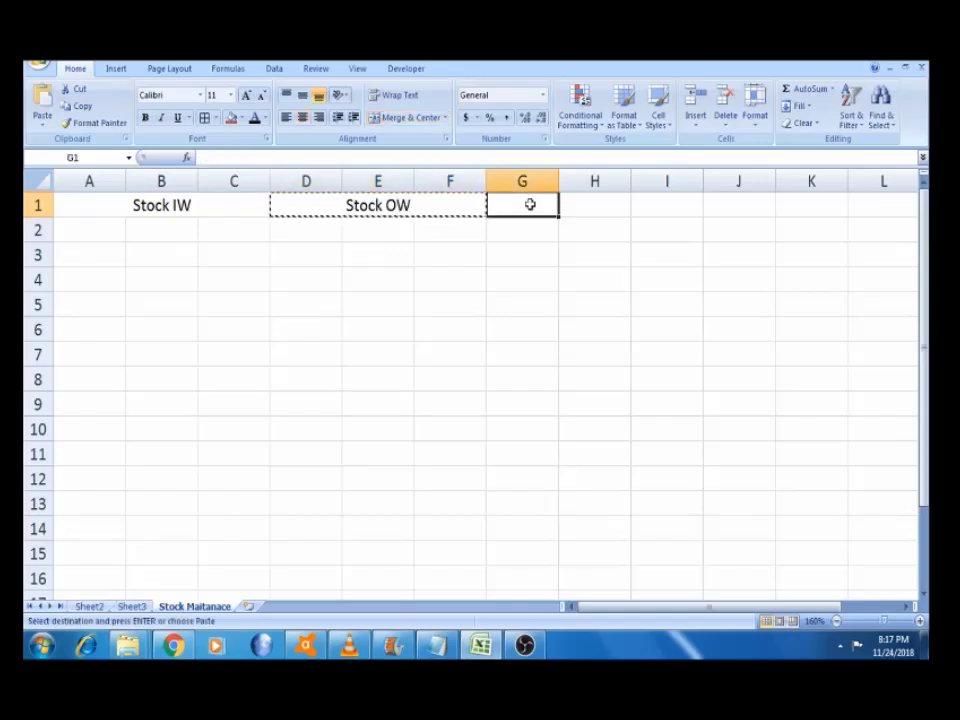
# Paste the heading into G1:I1 and reword it to 'Stock Net Available'
pyautogui.hotkey('ctrl', 'v')
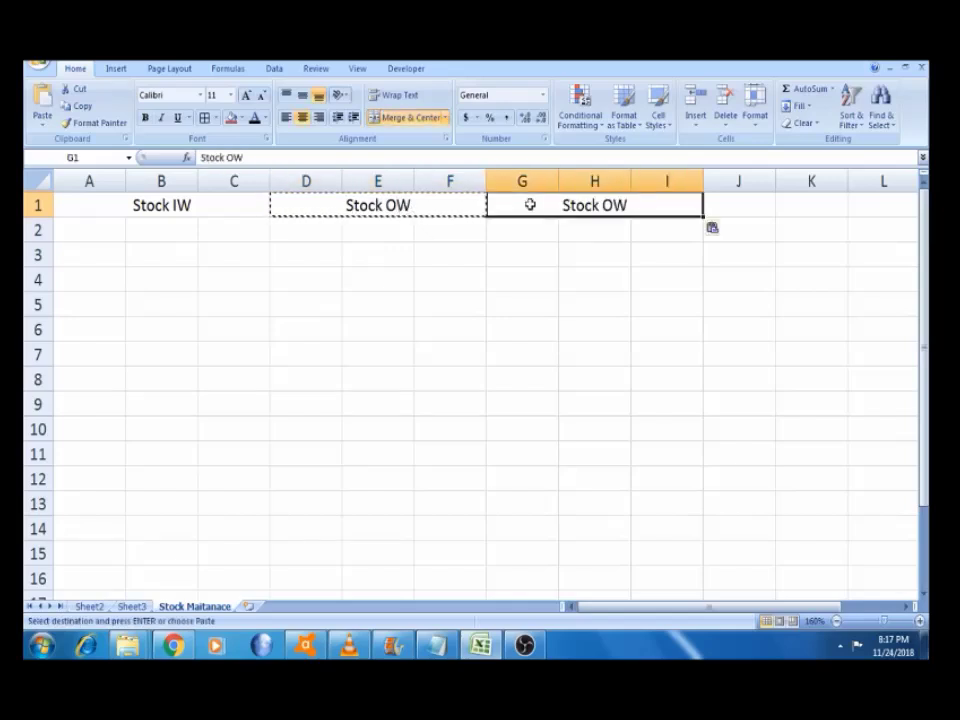
pyautogui.doubleClick(645, 204)
pyautogui.press('BackSpace')
pyautogui.press('BackSpace')
pyautogui.write('N')
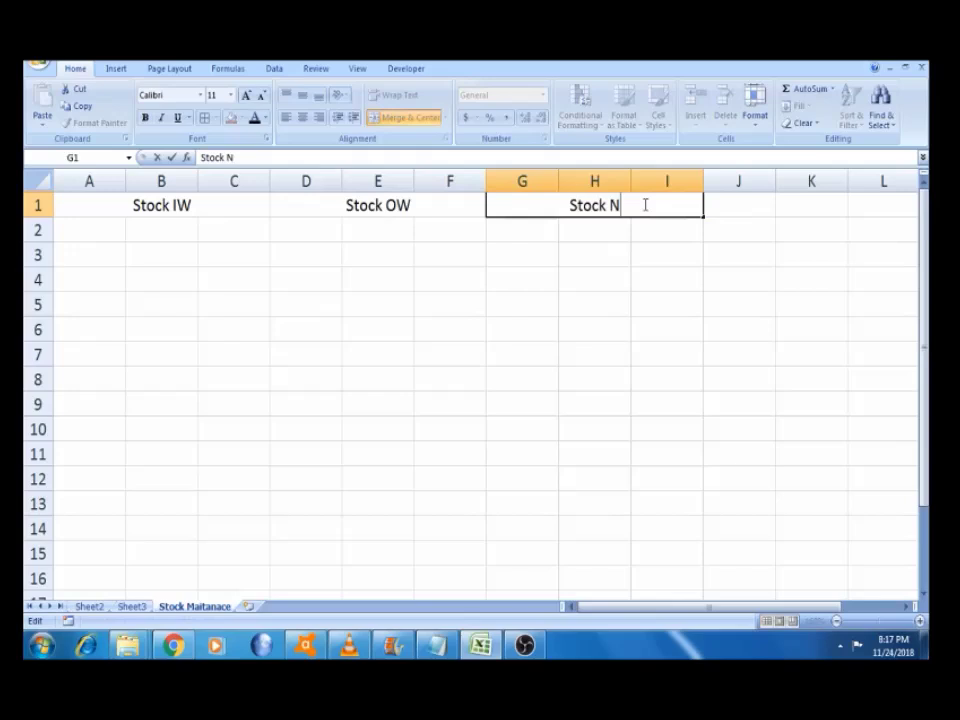
pyautogui.write('et A')
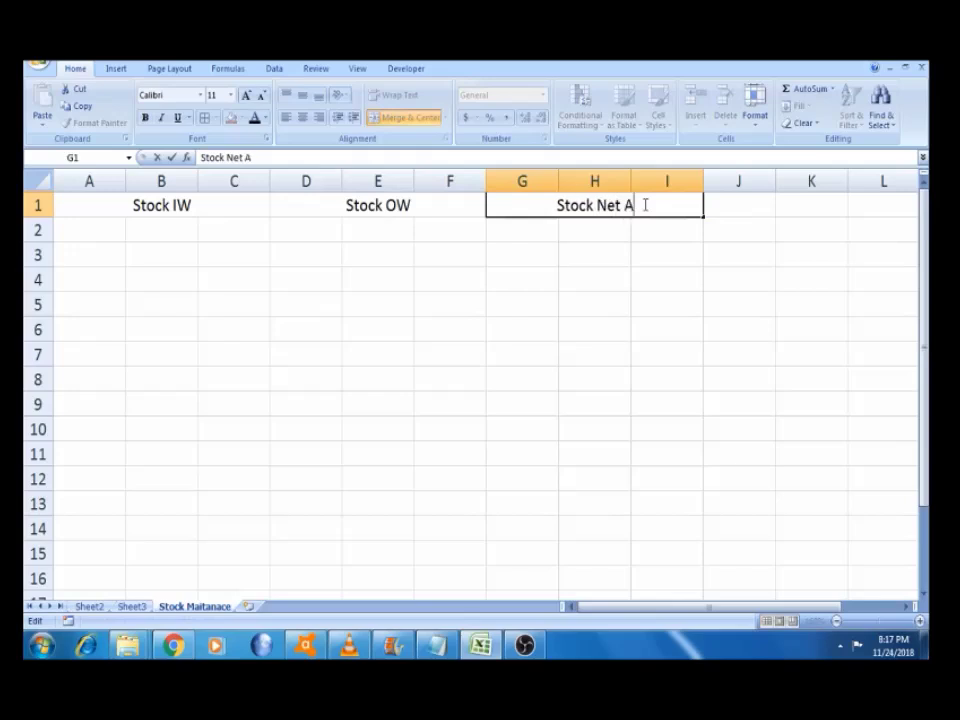
pyautogui.write('vailable')
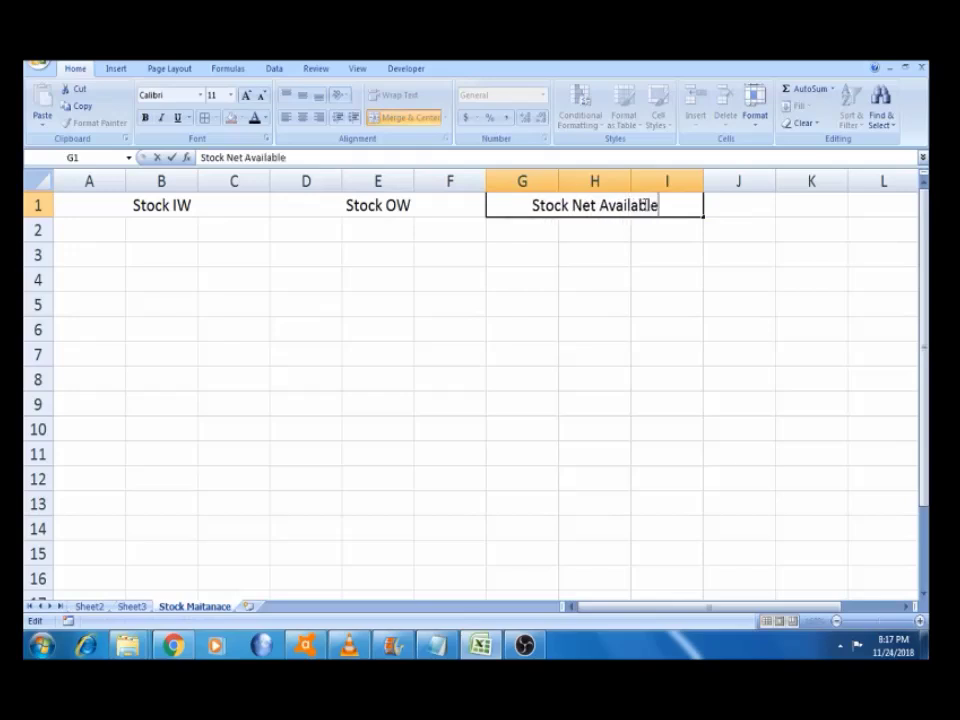
pyautogui.click(619, 234)
pyautogui.click(586, 203)
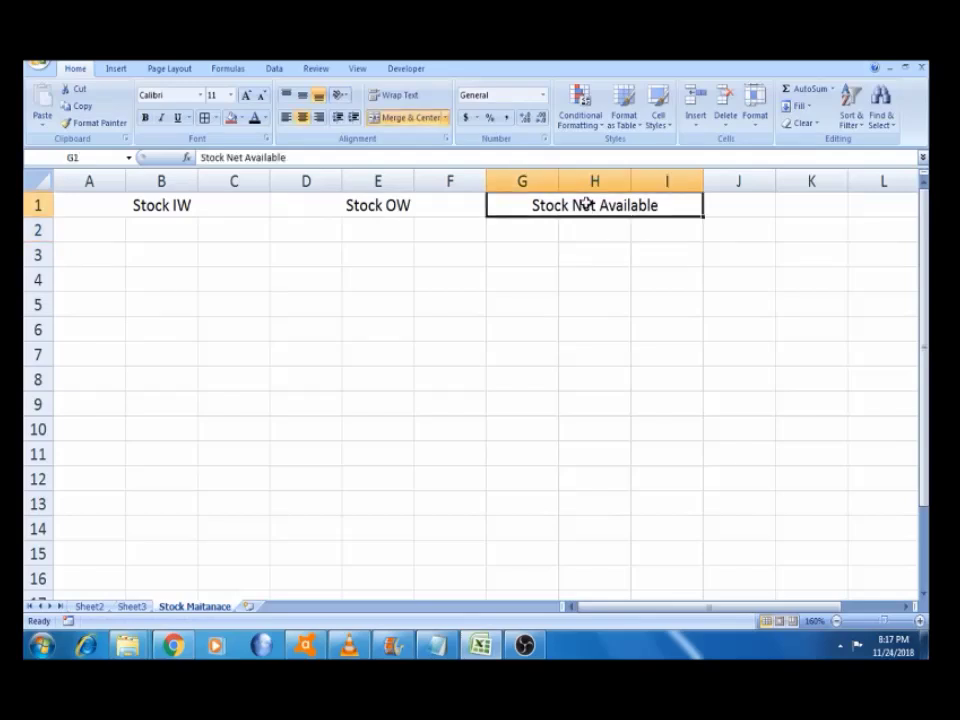
pyautogui.click(675, 223)
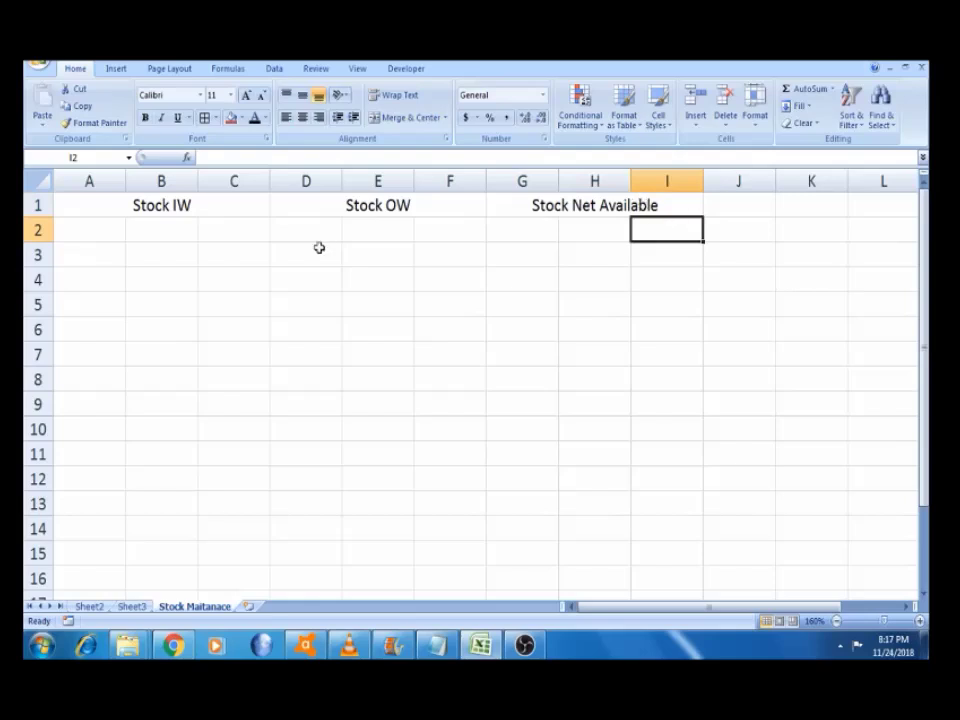
pyautogui.click(183, 205)
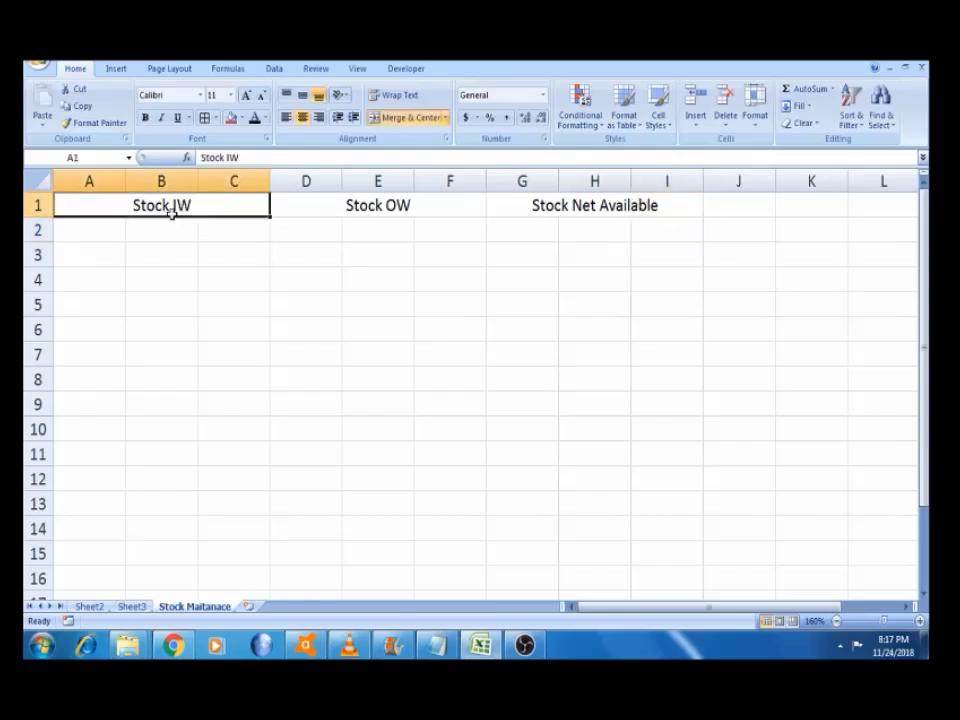
pyautogui.click(101, 236)
pyautogui.click(148, 206)
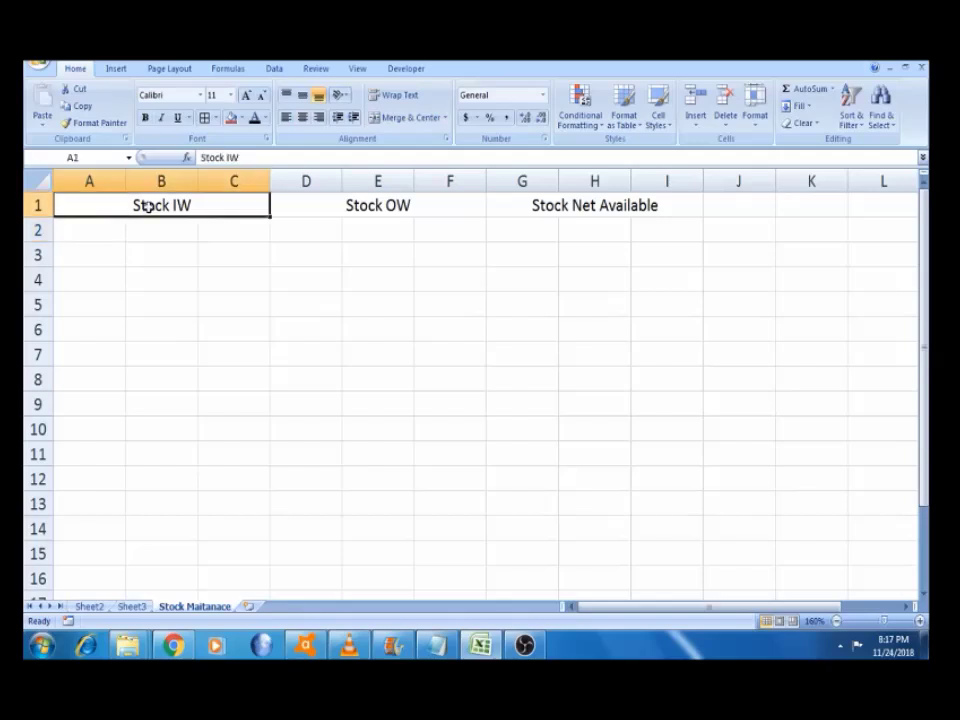
# Enter 1 in A2 and 2 in A3, and select both numbers
pyautogui.hotkey('ctrl', 'z')
pyautogui.click(86, 238)
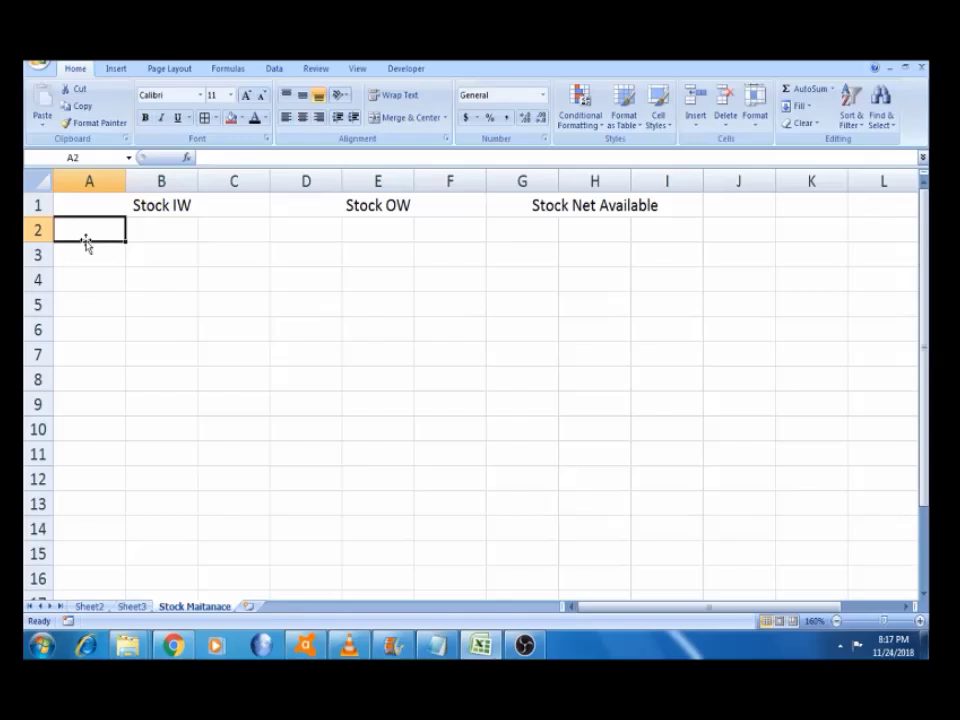
pyautogui.write('1')
pyautogui.press('Return')
pyautogui.write('2')
pyautogui.click(86, 238)
pyautogui.click(920, 621)
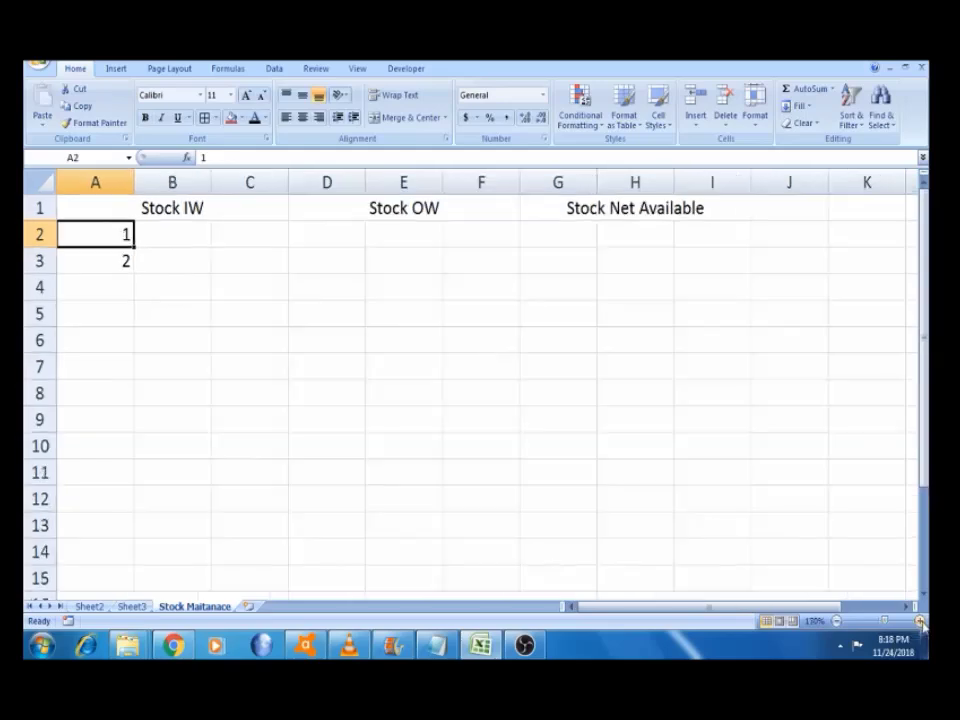
pyautogui.hotkey('shift', 'Down')
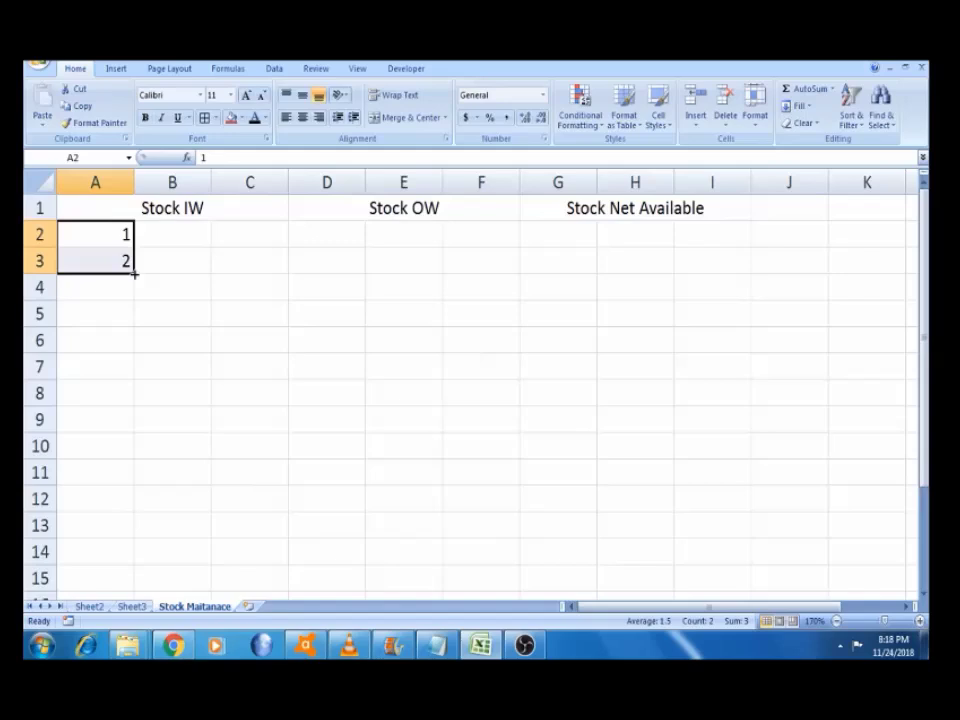
# Fill the series down column A to 12 in A13 and select A2:A13
pyautogui.moveTo(134, 273); pyautogui.dragTo(111, 497)
pyautogui.click(110, 497)
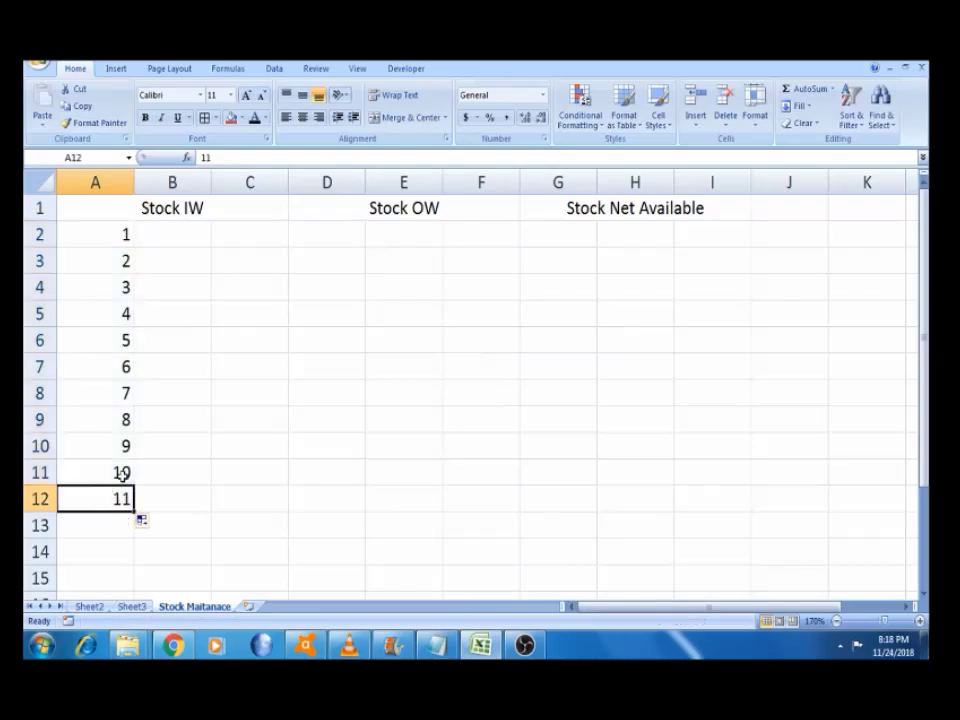
pyautogui.click(122, 474)
pyautogui.hotkey('shift', 'Down')
pyautogui.moveTo(137, 516); pyautogui.dragTo(131, 535)
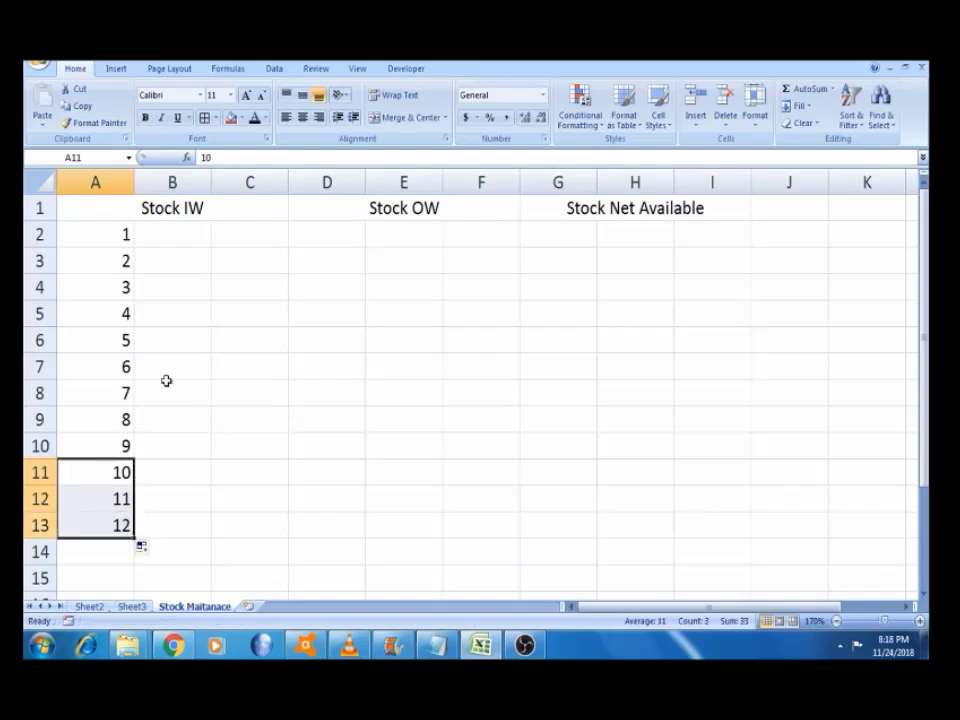
pyautogui.click(163, 401)
pyautogui.click(119, 228)
pyautogui.hotkey('ctrl', 'shift', 'Down')
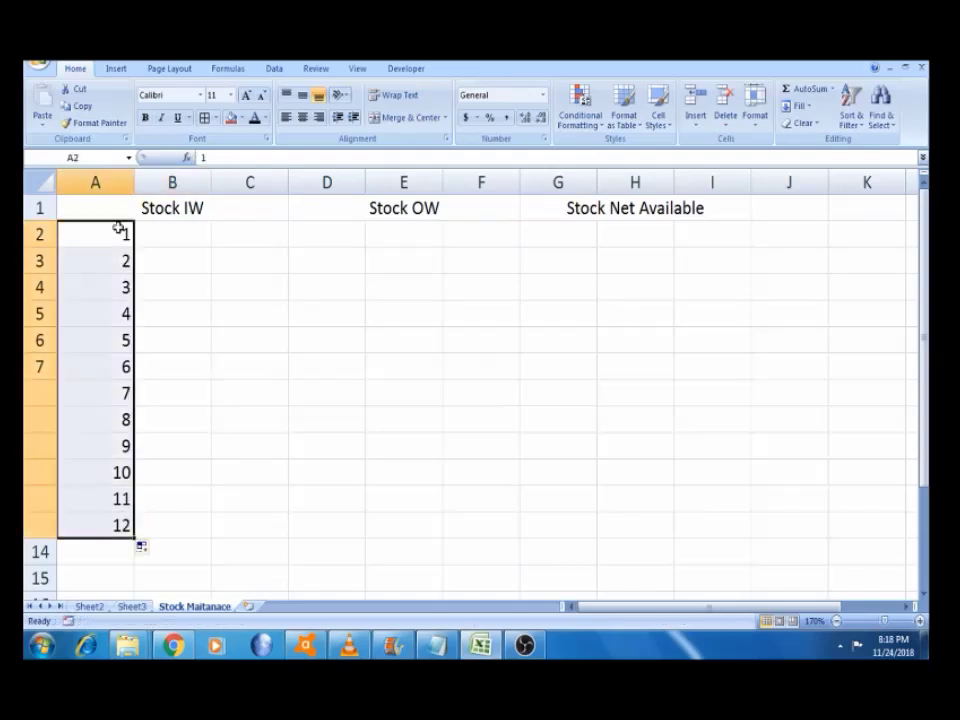
# Copy the serial numbers 1–12 into D2:D13 and G2:G13
pyautogui.hotkey('ctrl', 'c')
pyautogui.hotkey('ctrl', 'Right')
pyautogui.hotkey('ctrl', 'Left')
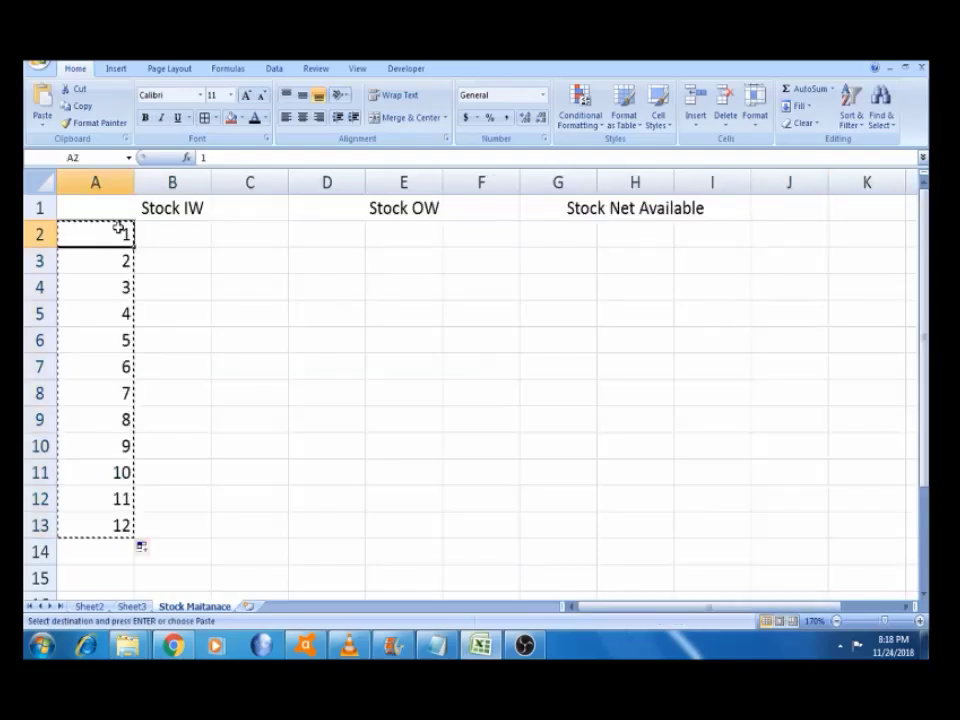
pyautogui.press('Right')
pyautogui.press('Right')
pyautogui.press('Right')
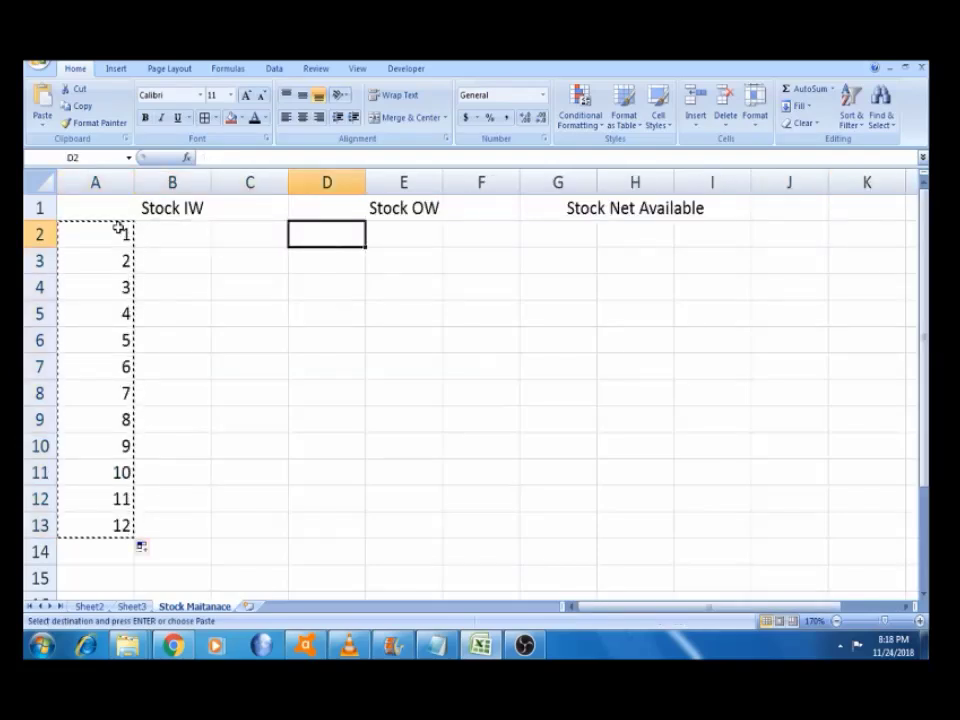
pyautogui.hotkey('ctrl', 'v')
pyautogui.press('Right')
pyautogui.press('Right')
pyautogui.press('Right')
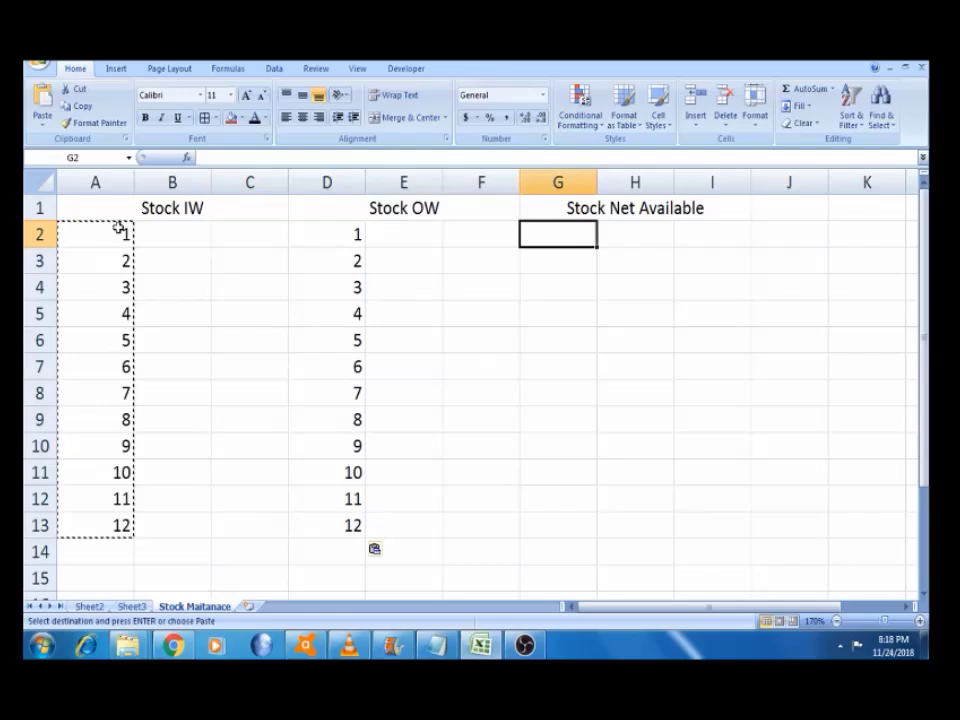
pyautogui.hotkey('ctrl', 'v')
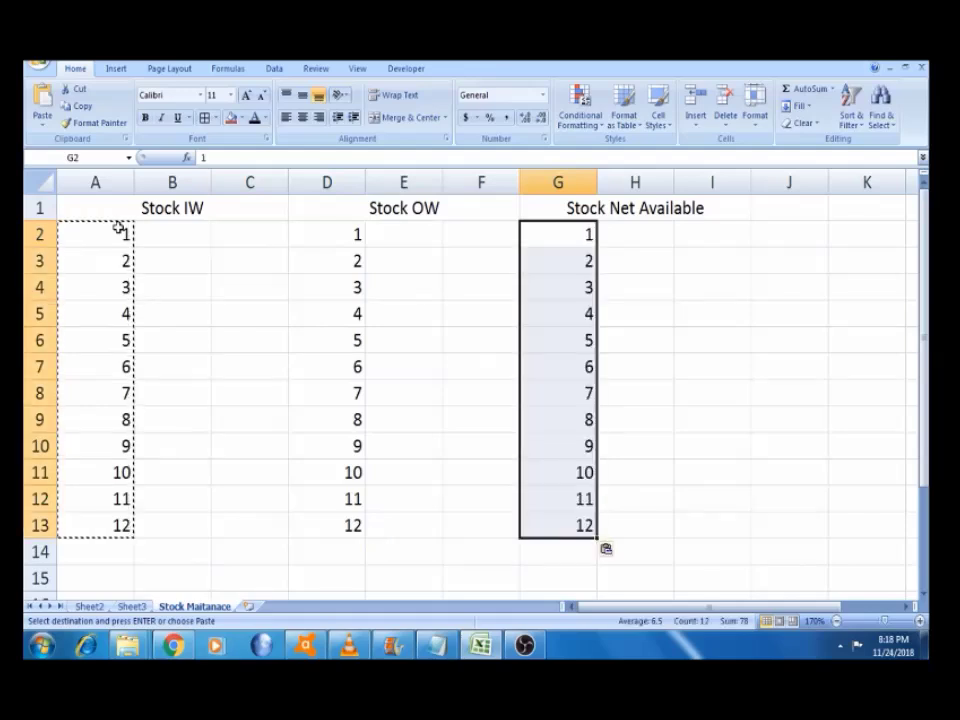
pyautogui.click(579, 231)
pyautogui.press('Escape')
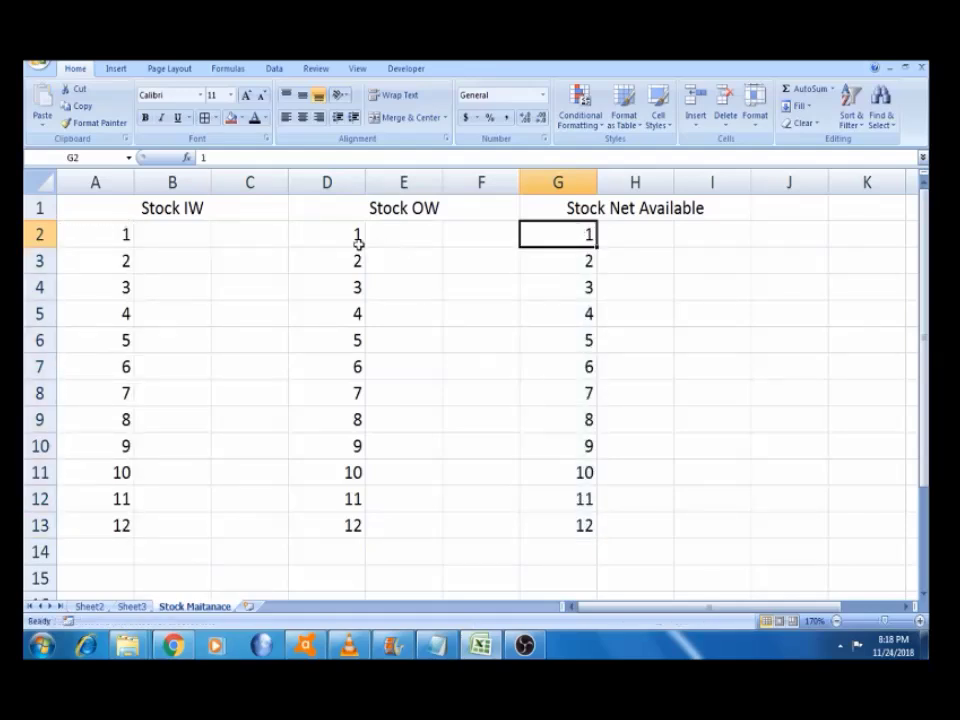
pyautogui.click(354, 236)
pyautogui.click(40, 234)
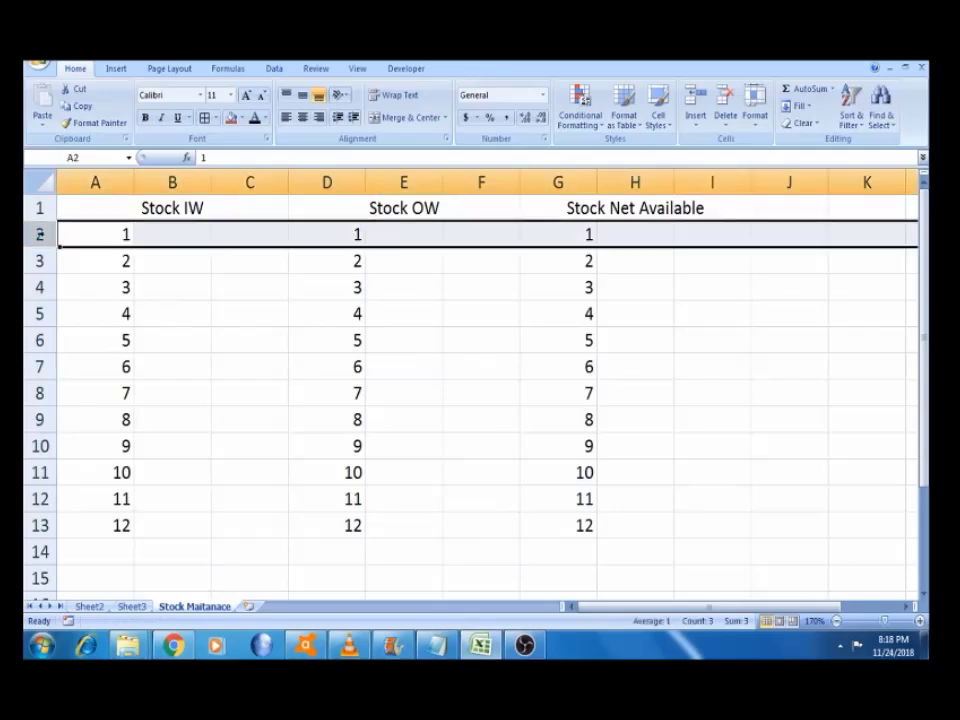
# Insert an empty row 2 above the serial numbers
pyautogui.click(137, 233)
pyautogui.click(120, 233)
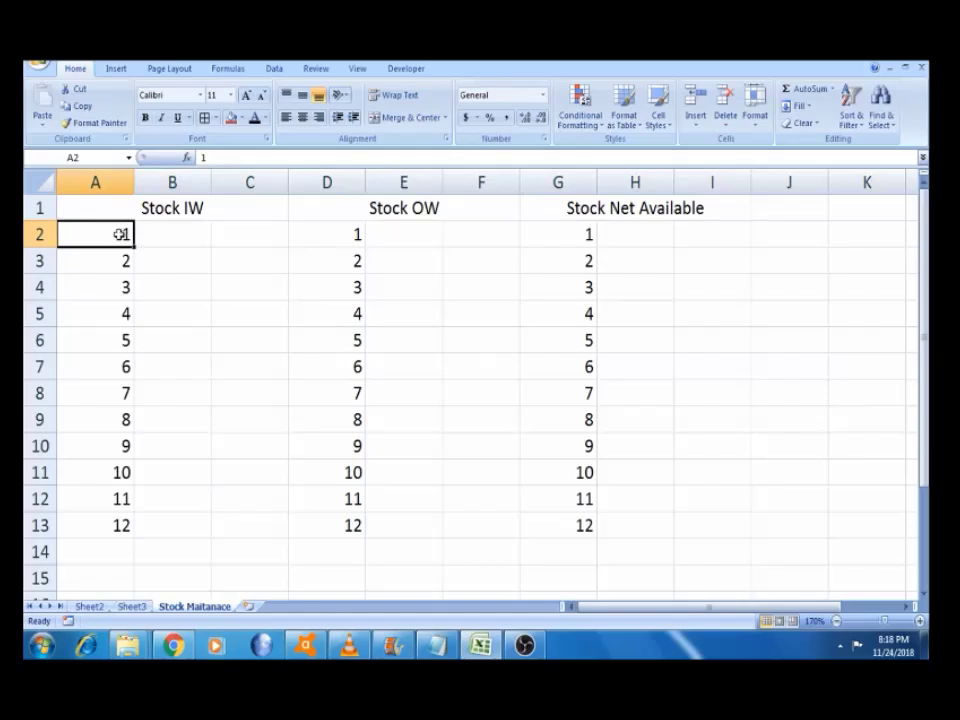
pyautogui.click(40, 234)
pyautogui.rightClick(48, 234)
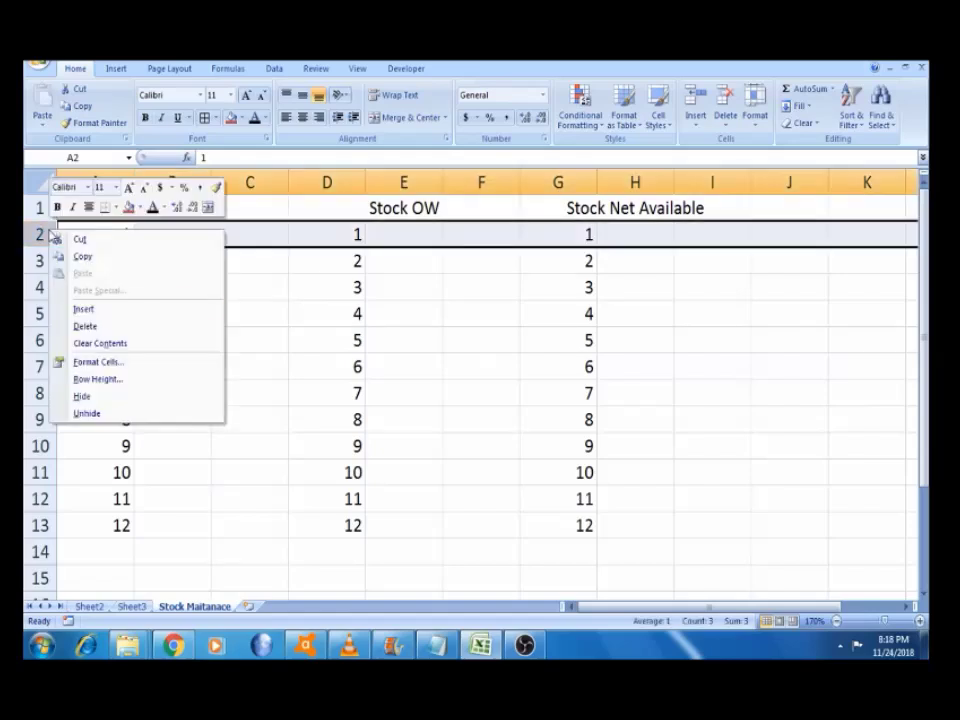
pyautogui.click(100, 310)
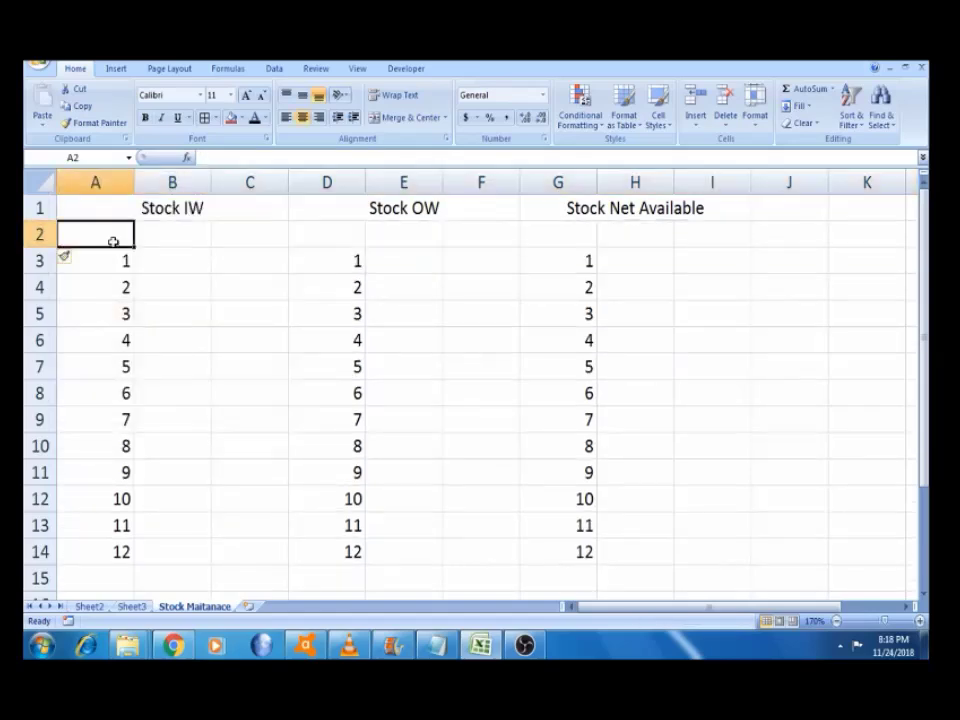
# Enter the headers 'S.No' in A2 and 'PDT' in B2
pyautogui.write('S')
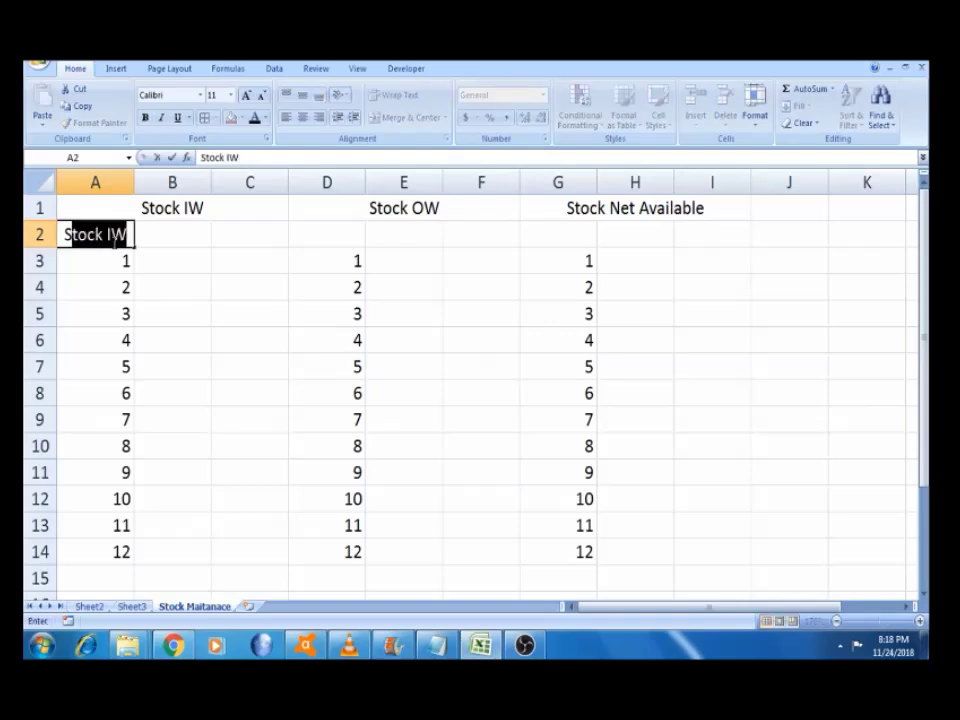
pyautogui.write('.No')
pyautogui.press('Tab')
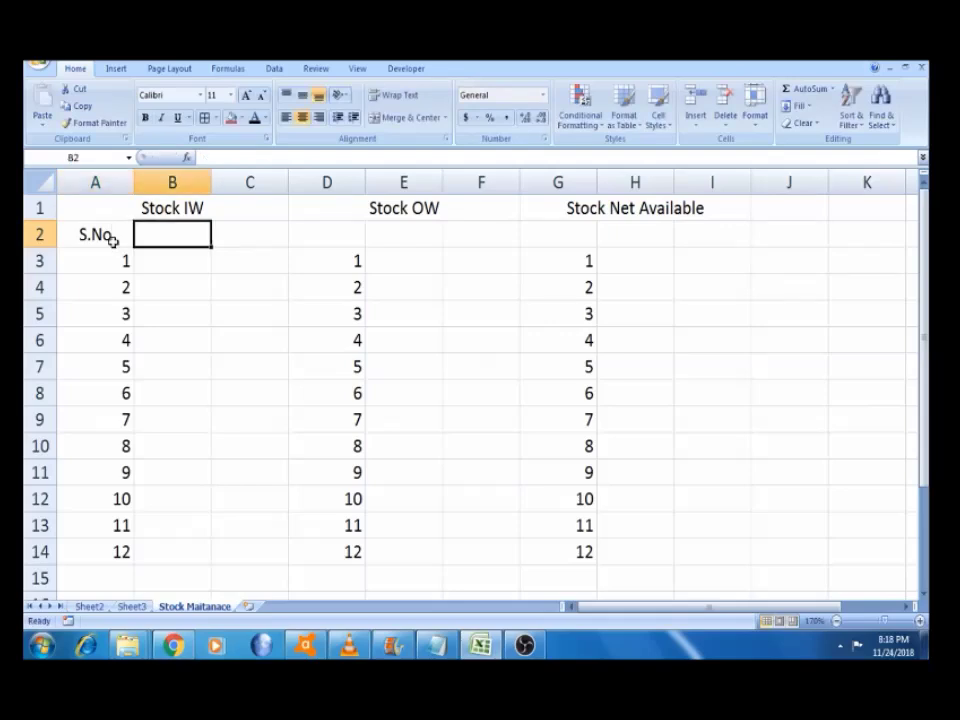
pyautogui.write('Prodct')
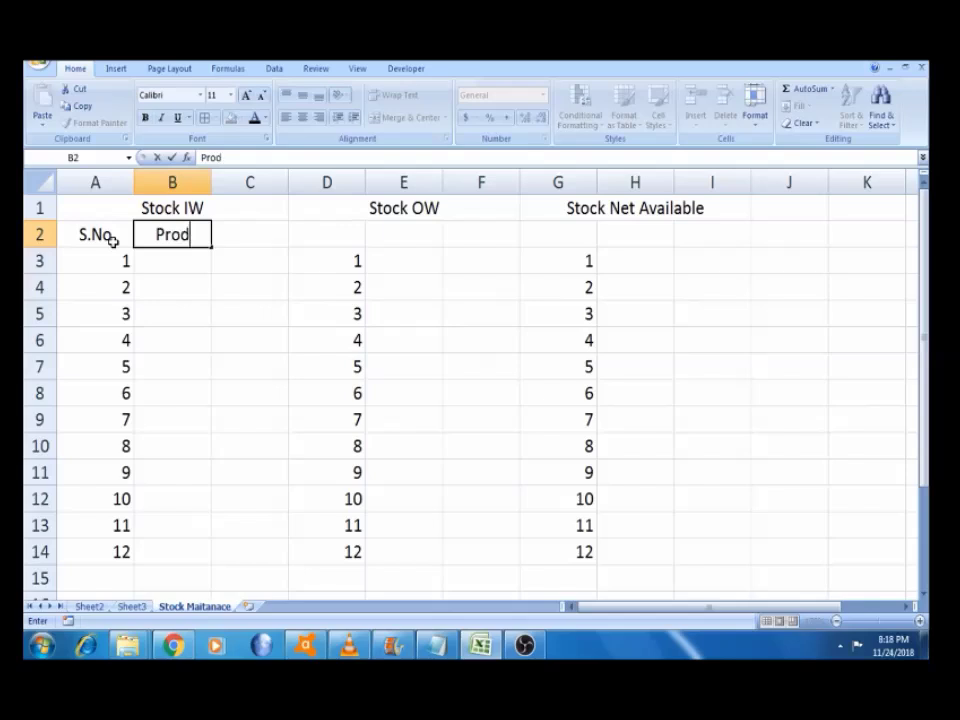
pyautogui.press('Tab')
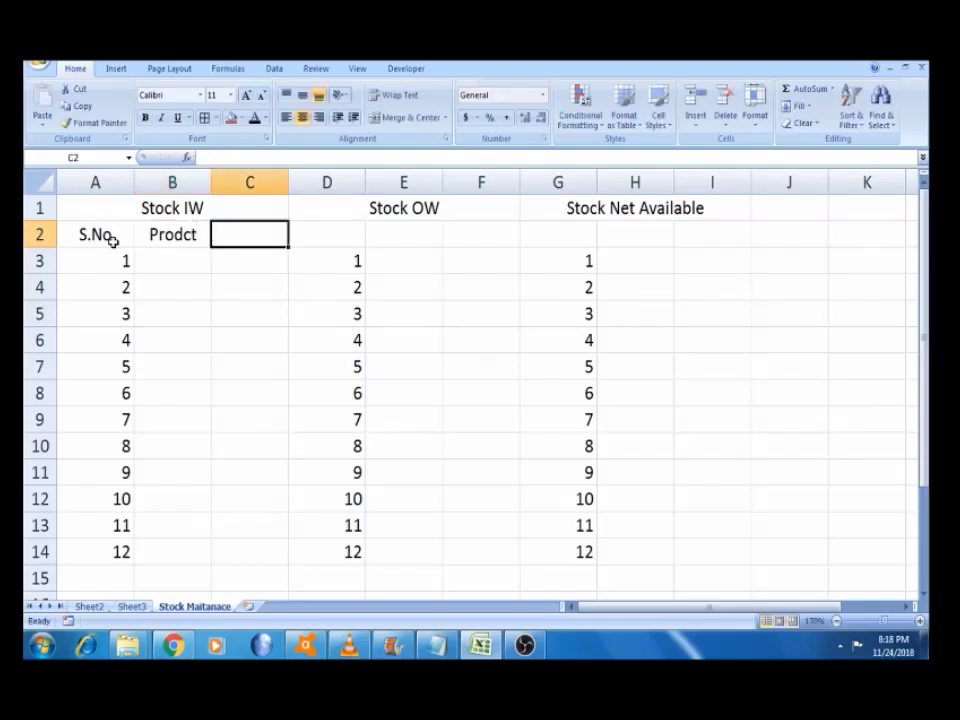
pyautogui.press('Left')
pyautogui.press('Right')
pyautogui.press('Left')
pyautogui.press('F2')
pyautogui.press('BackSpace')
pyautogui.press('BackSpace')
pyautogui.press('BackSpace')
pyautogui.press('BackSpace')
pyautogui.press('BackSpace')
pyautogui.write('D')
pyautogui.press('BackSpace')
pyautogui.press('BackSpace')
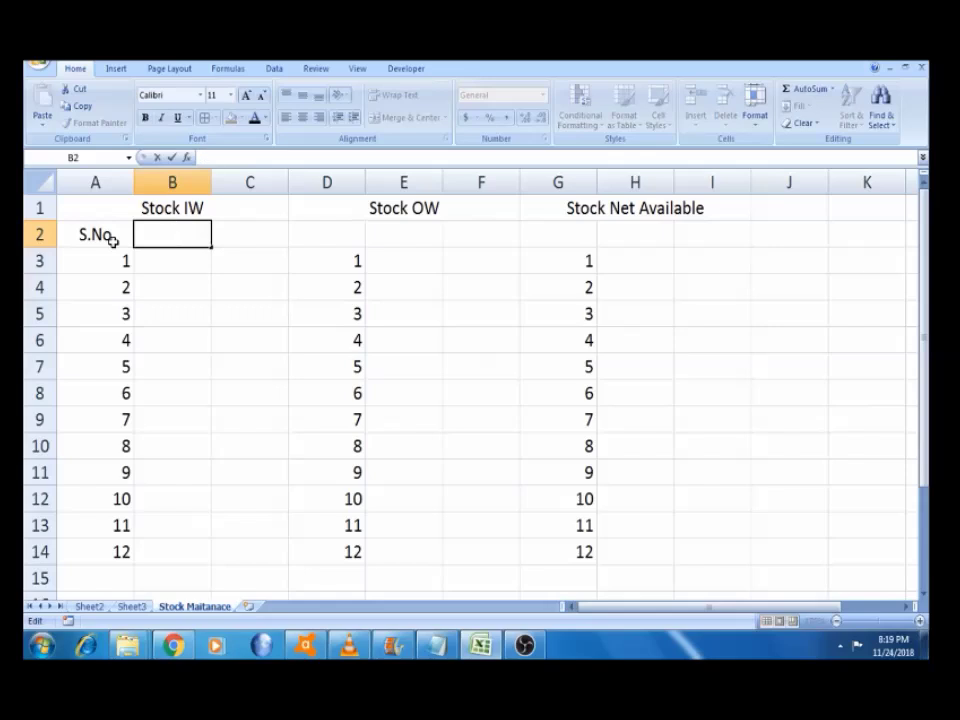
pyautogui.write('PDT')
pyautogui.press('Tab')
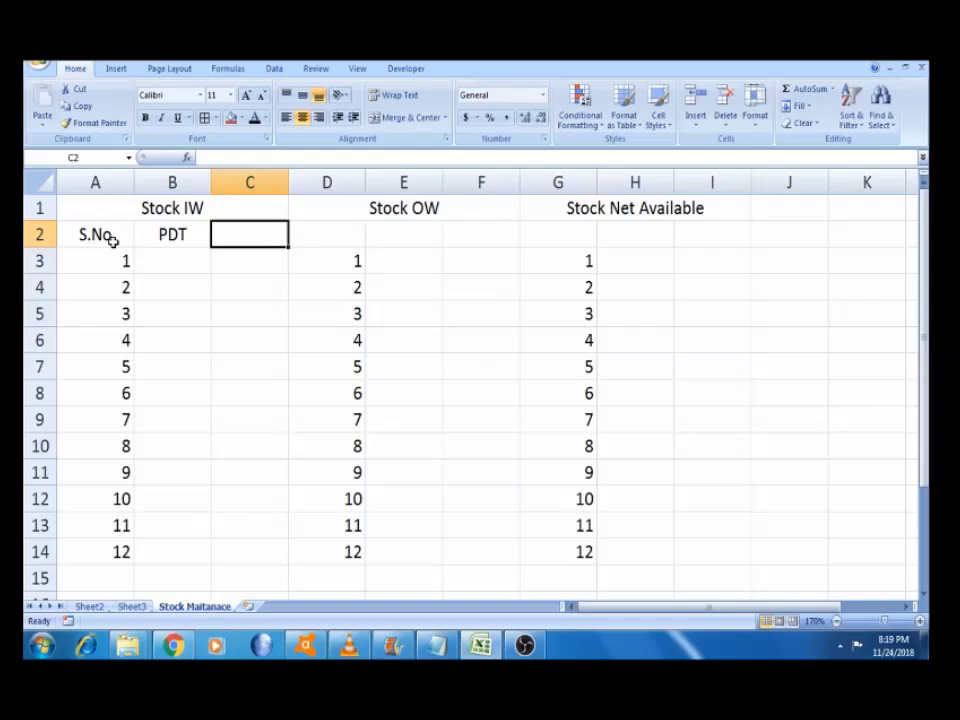
# Enter the header 'Qty' in C2 and select the headers A2:C2
pyautogui.write('QTY')
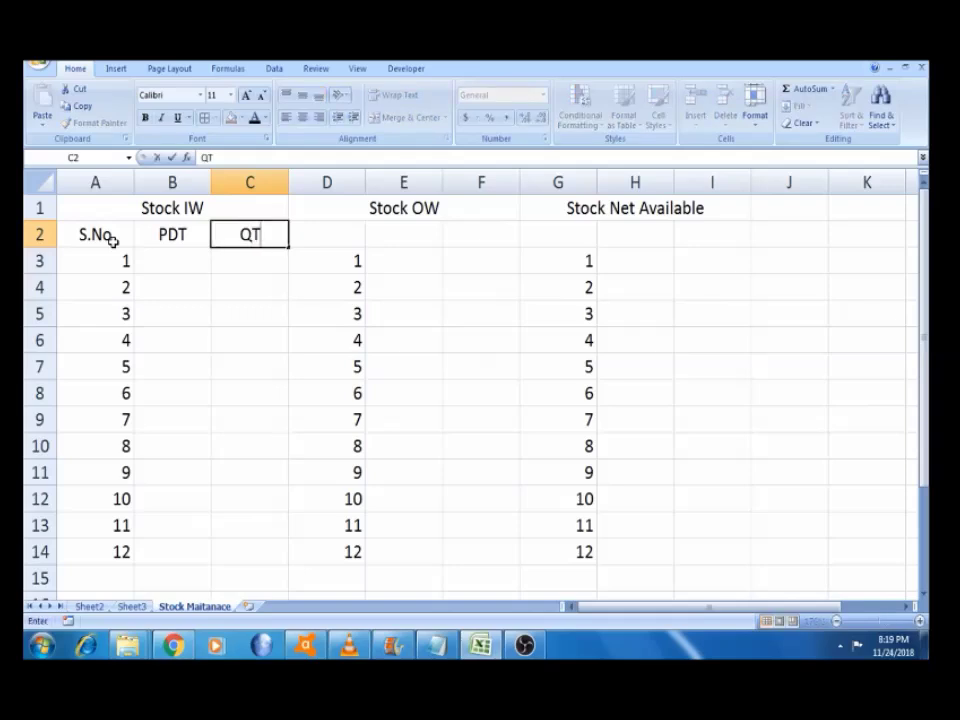
pyautogui.press('Tab')
pyautogui.press('Left')
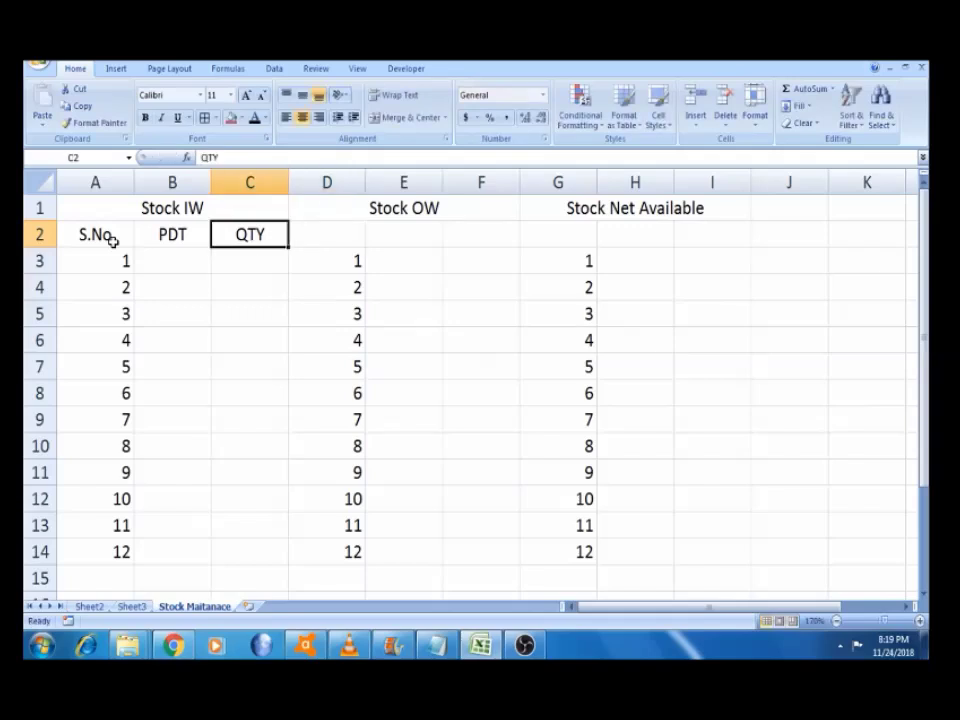
pyautogui.press('F2')
pyautogui.press('BackSpace')
pyautogui.press('BackSpace')
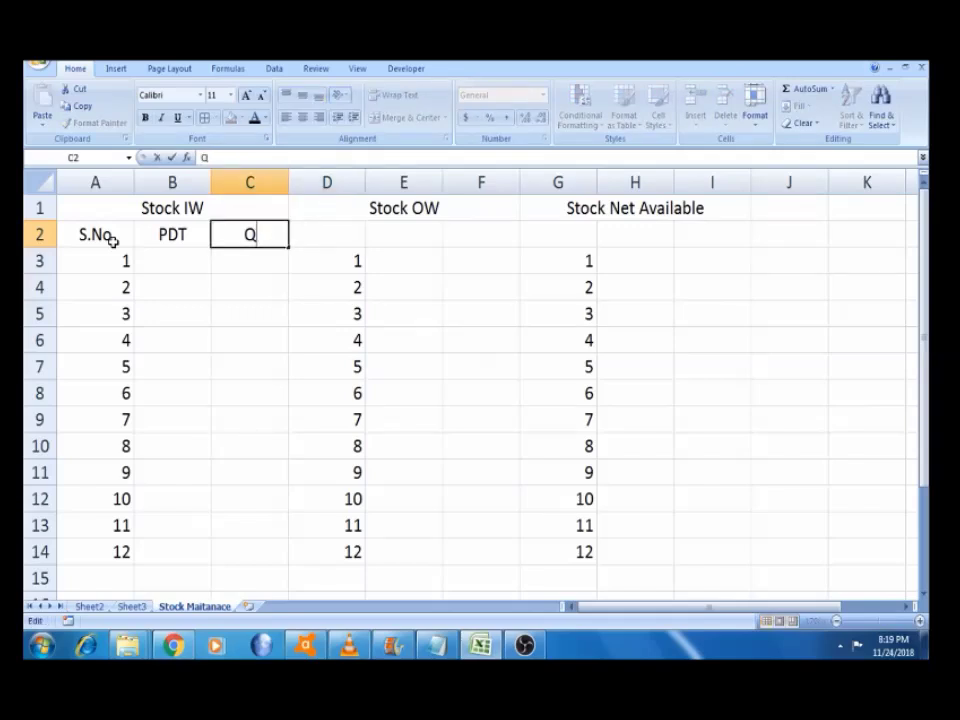
pyautogui.write('ty')
pyautogui.press('Tab')
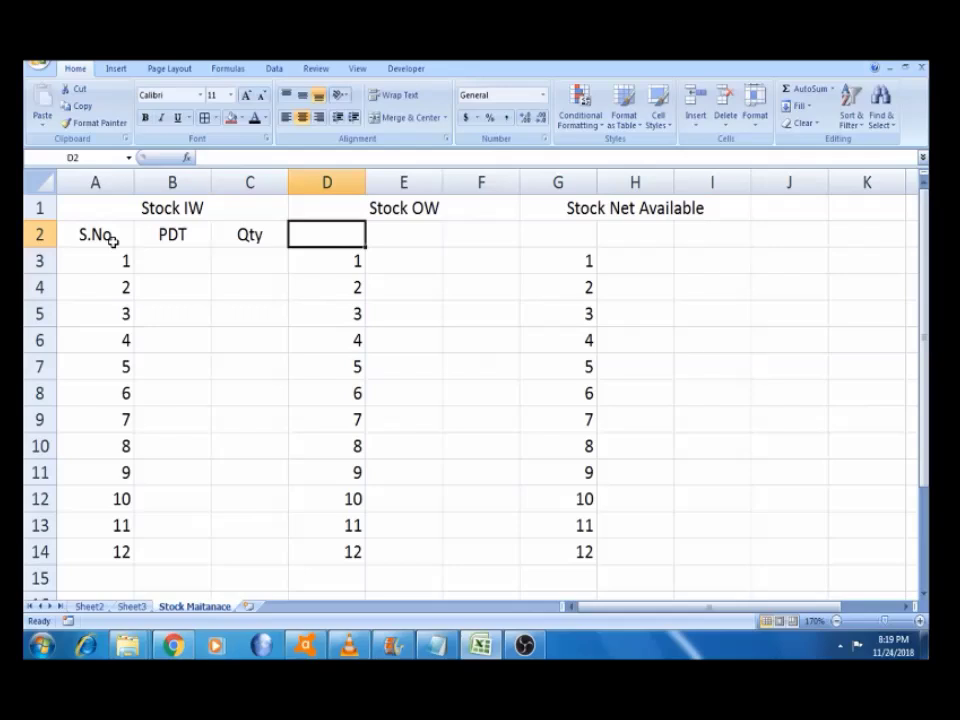
pyautogui.click(93, 234)
pyautogui.hotkey('shift', 'Right')
pyautogui.hotkey('shift', 'Right')
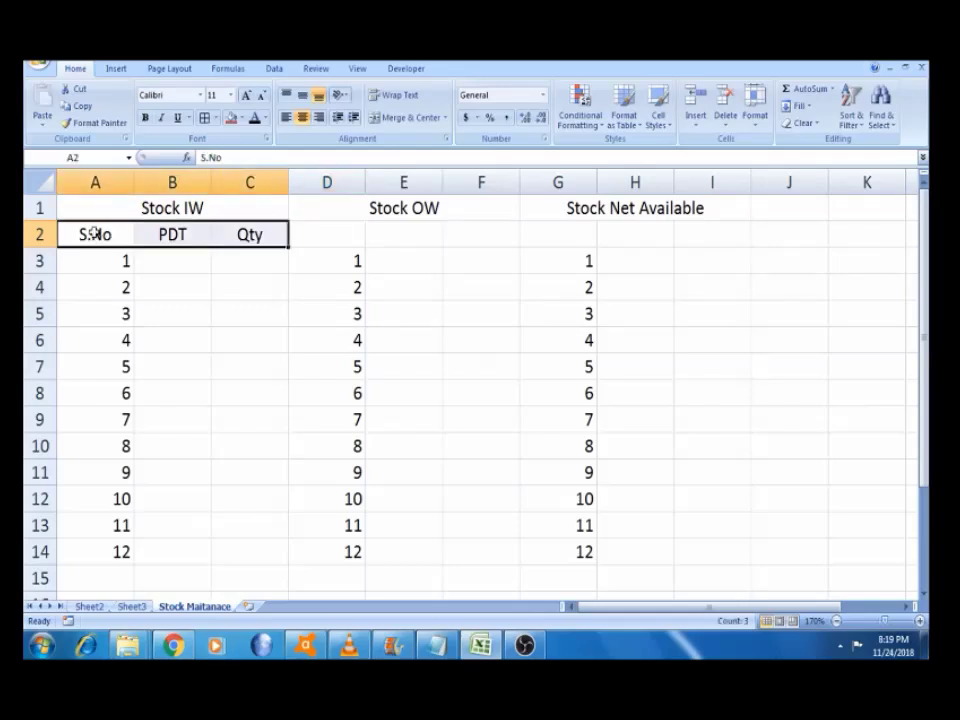
# Paste the S.No, PDT and Qty headers into D2:F2 and G2:I2
pyautogui.hotkey('ctrl', 'c')
pyautogui.press('Right')
pyautogui.press('Right')
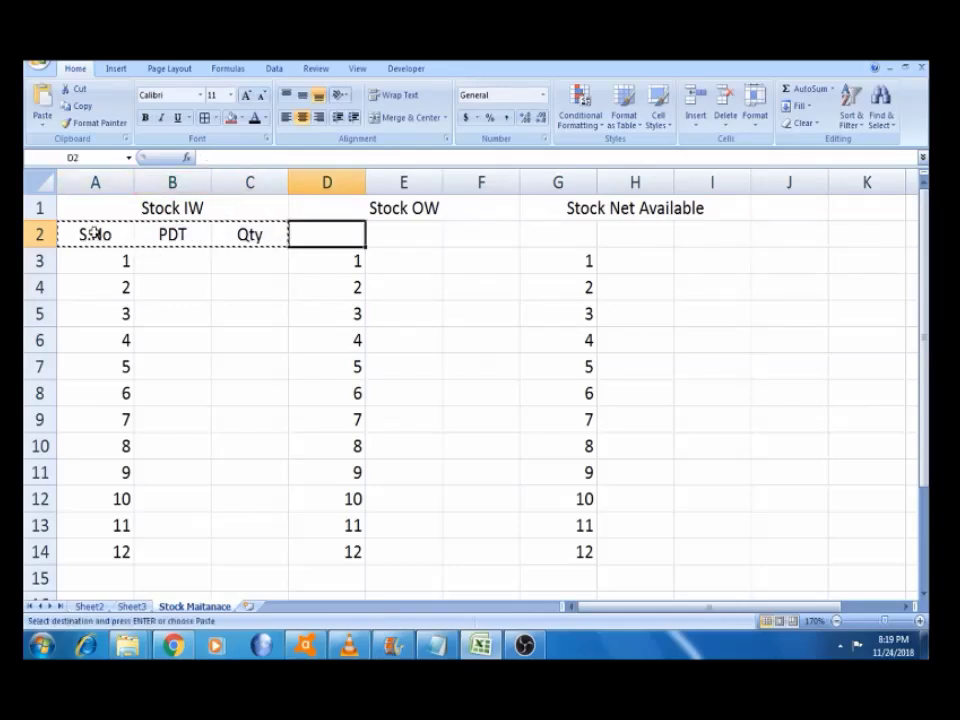
pyautogui.hotkey('ctrl', 'v')
pyautogui.press('Right')
pyautogui.press('Right')
pyautogui.press('Right')
pyautogui.hotkey('ctrl', 'v')
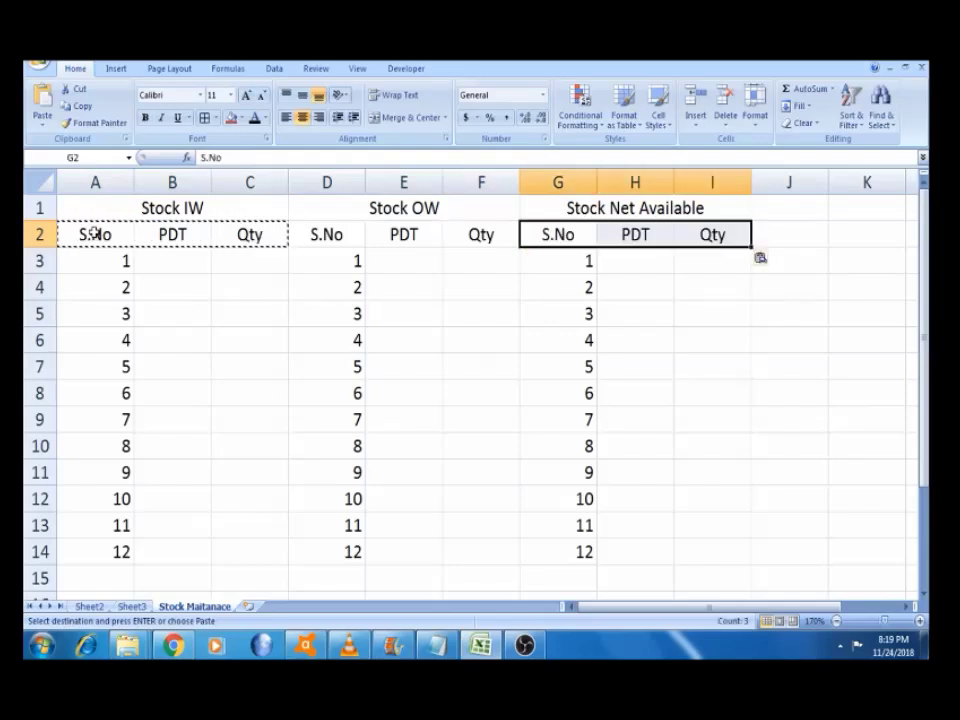
pyautogui.press('Escape')
pyautogui.click(30, 290)
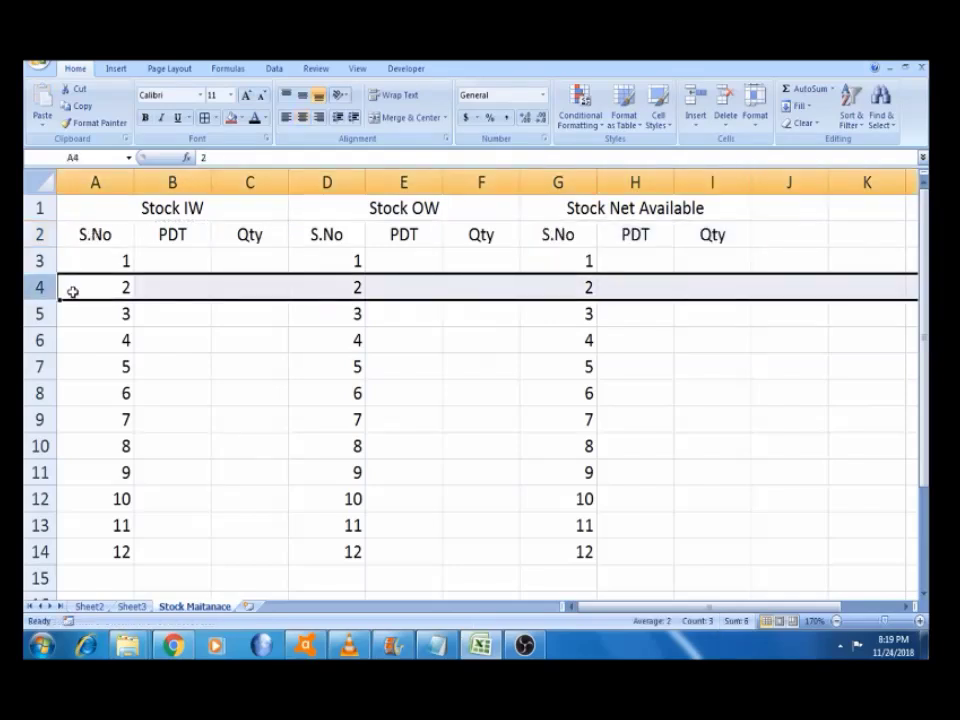
pyautogui.click(71, 289)
pyautogui.click(88, 268)
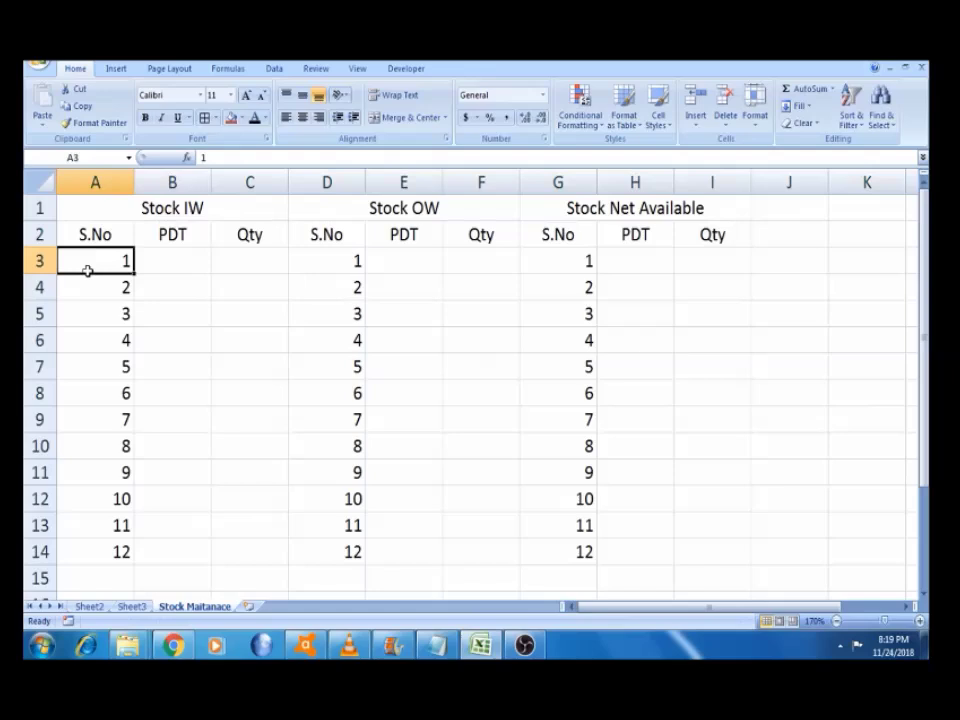
pyautogui.press('Up')
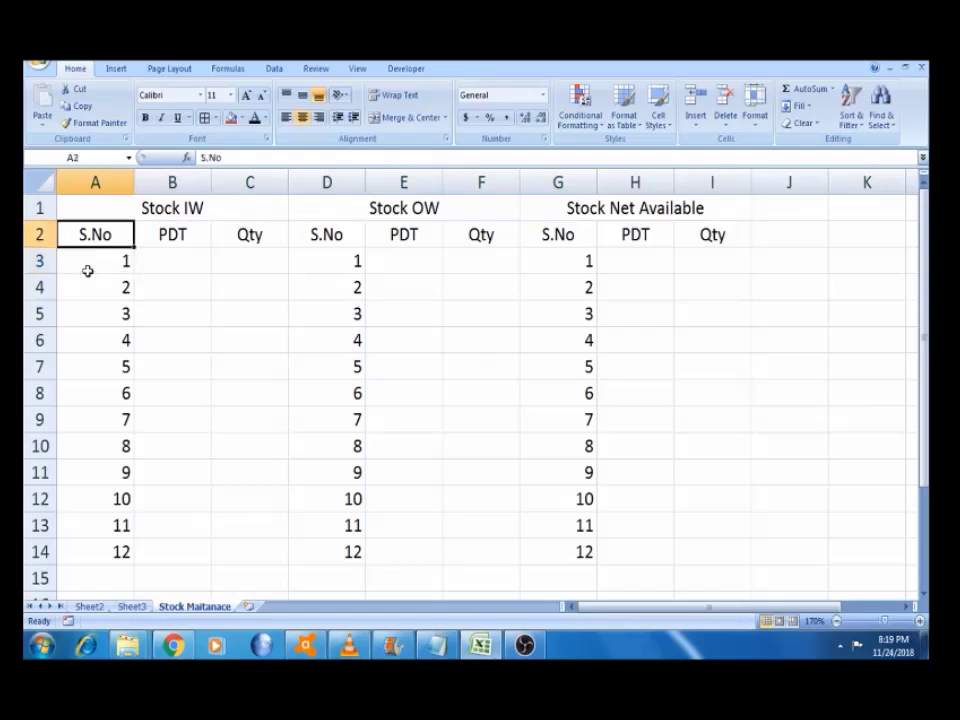
pyautogui.press('Up')
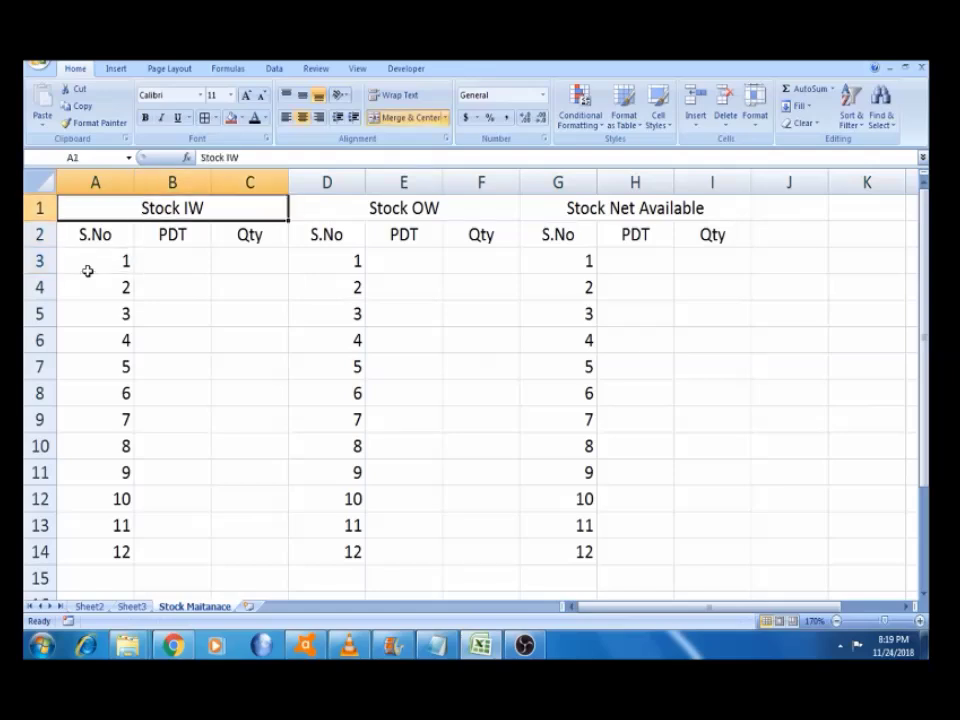
# Give the Stock IW title a green fill, Stock OW red and Stock Net Available yellow
pyautogui.click(243, 119)
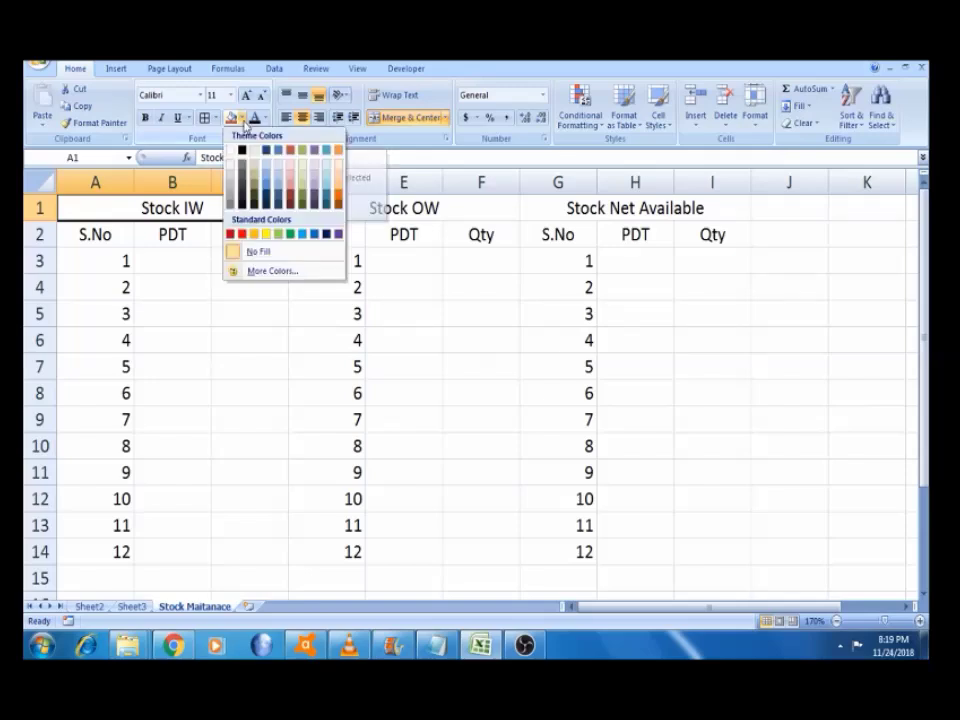
pyautogui.click(274, 234)
pyautogui.click(338, 210)
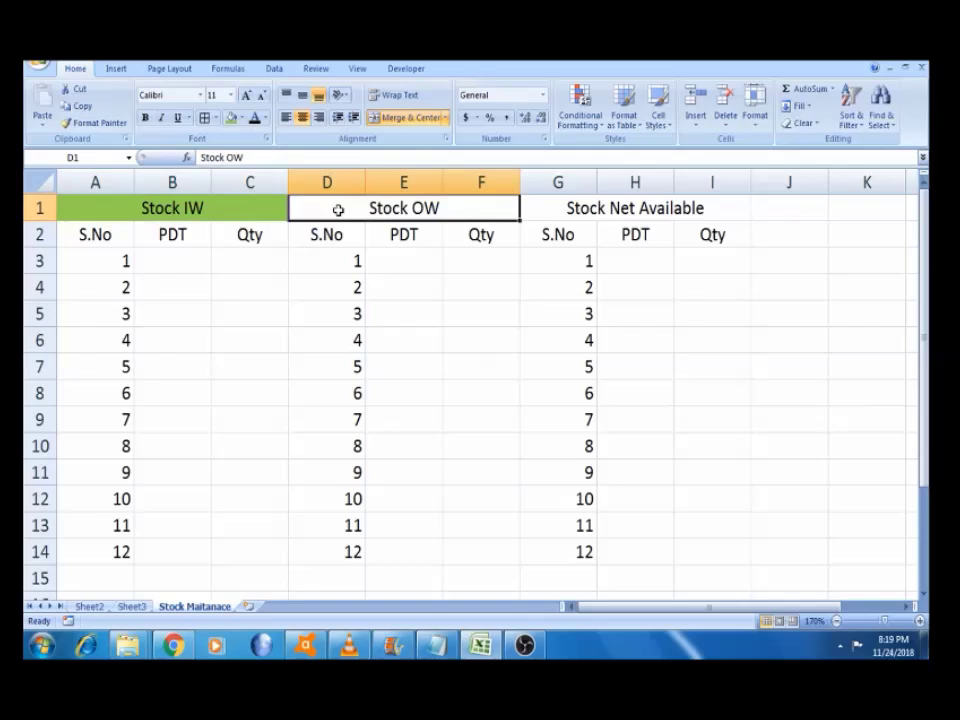
pyautogui.click(243, 120)
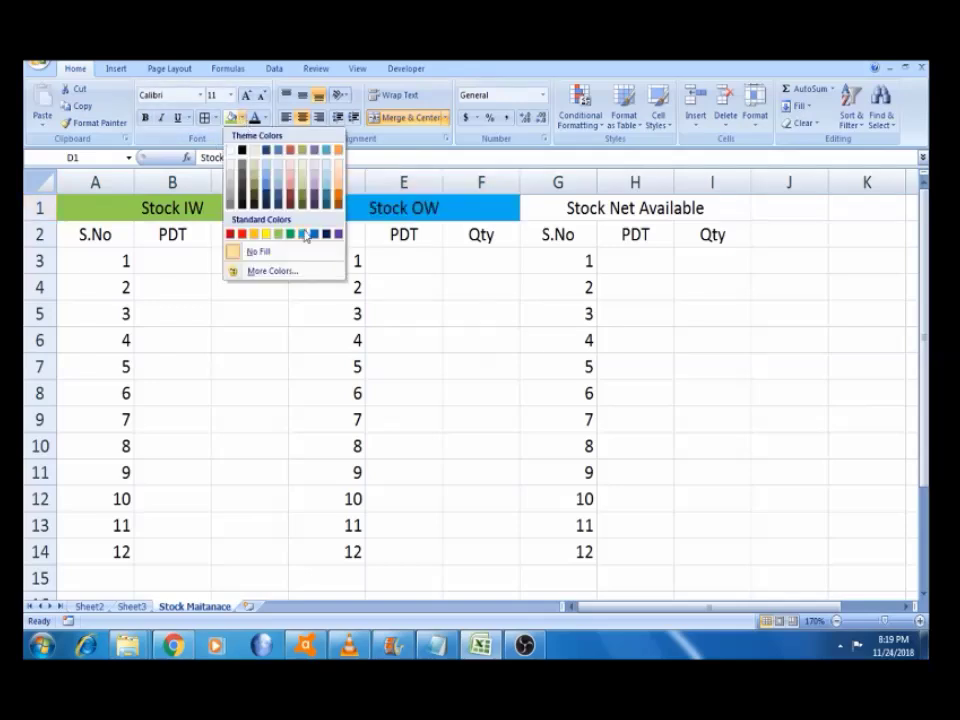
pyautogui.click(241, 234)
pyautogui.click(610, 207)
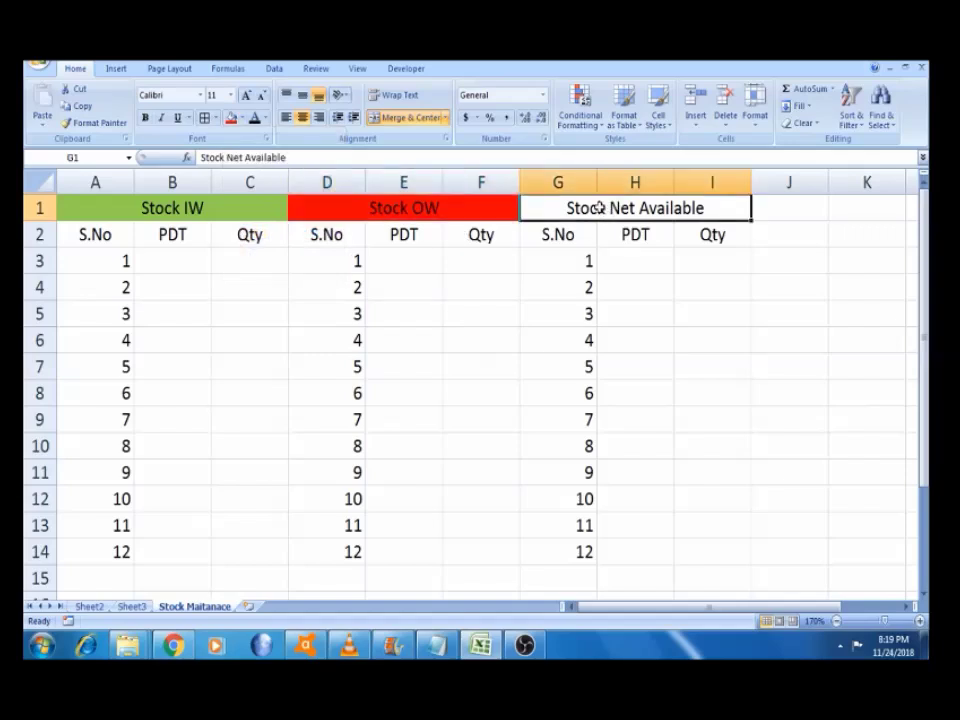
pyautogui.click(242, 118)
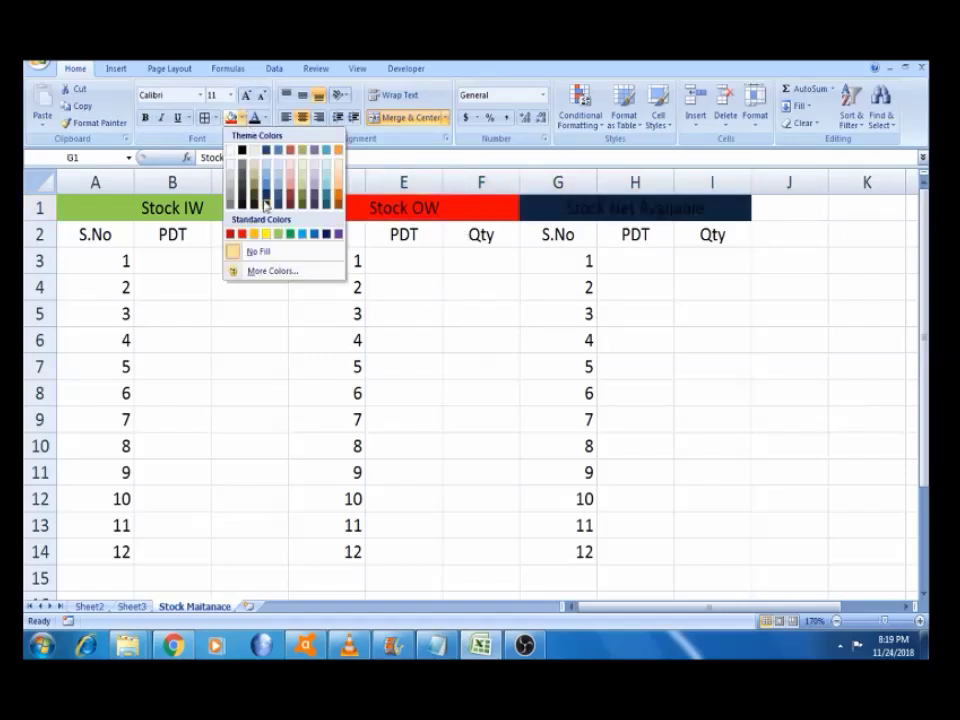
pyautogui.click(266, 234)
pyautogui.click(156, 345)
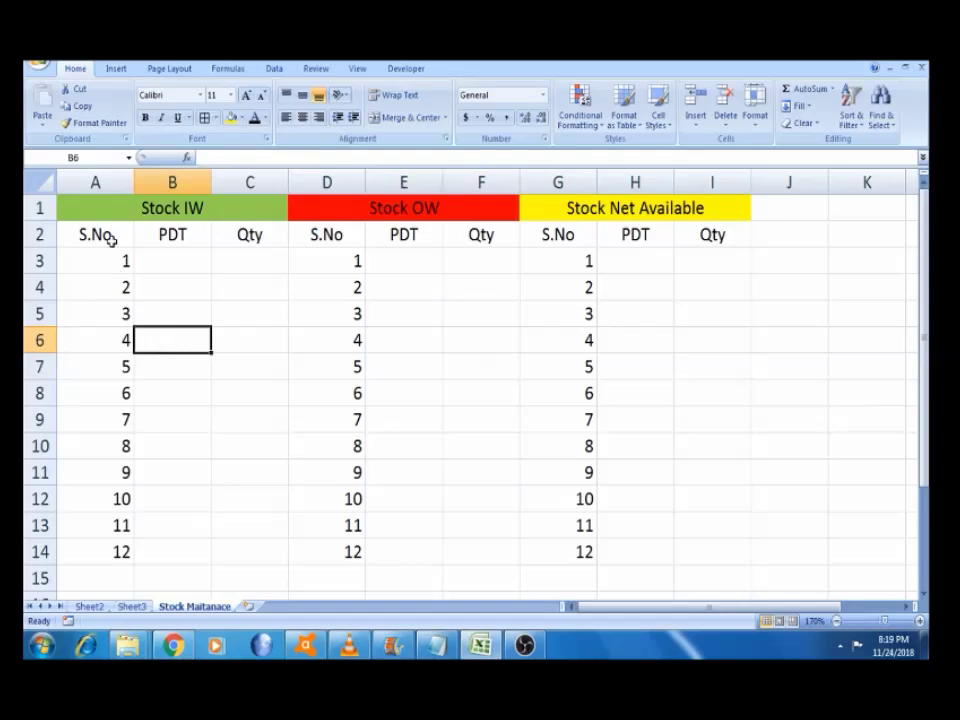
# Select the whole stock table range A1:I14
pyautogui.moveTo(97, 230); pyautogui.dragTo(250, 262)
pyautogui.hotkey('shift', 'Down')
pyautogui.hotkey('shift', 'Down')
pyautogui.hotkey('shift', 'Down')
pyautogui.hotkey('shift', 'Down')
pyautogui.hotkey('shift', 'Down')
pyautogui.hotkey('shift', 'Down')
pyautogui.hotkey('shift', 'Down')
pyautogui.hotkey('shift', 'Down')
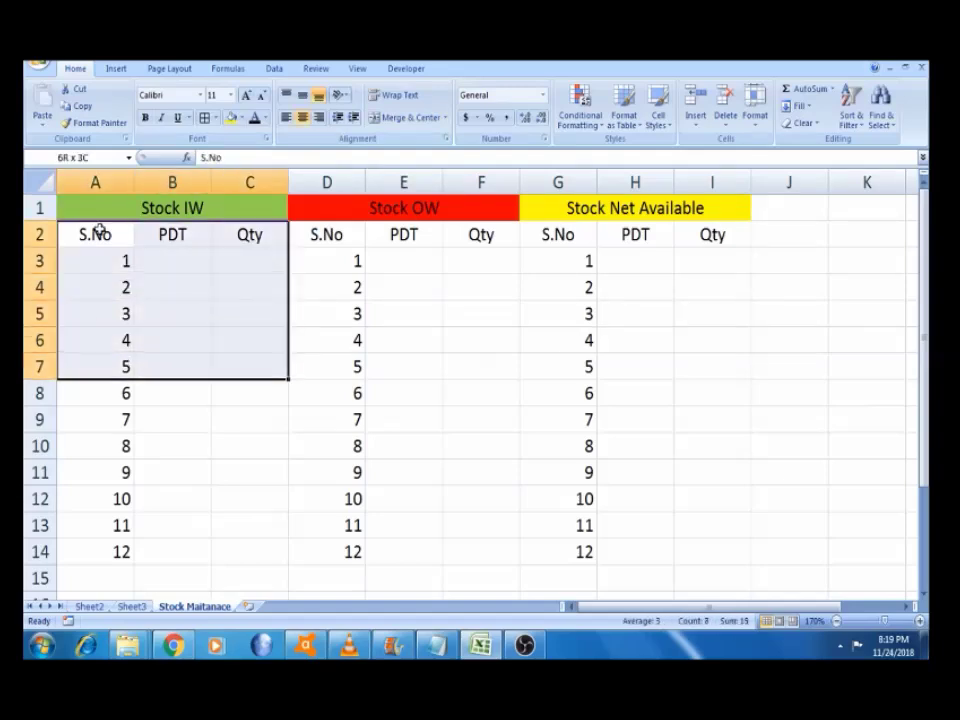
pyautogui.hotkey('shift', 'Down')
pyautogui.hotkey('shift', 'Down')
pyautogui.hotkey('shift', 'Down')
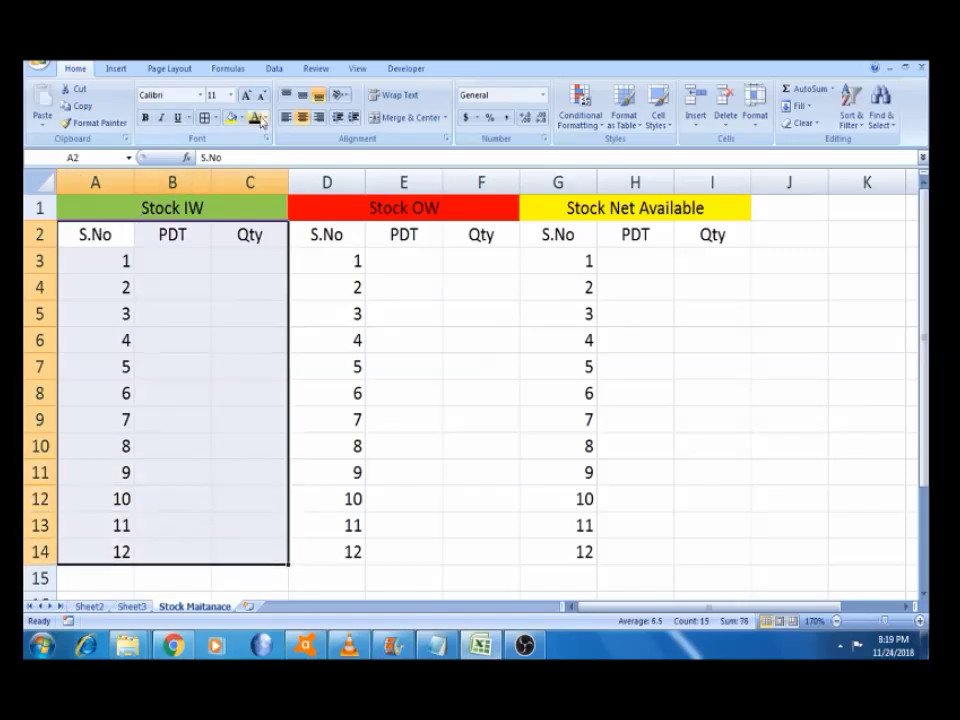
pyautogui.click(170, 210)
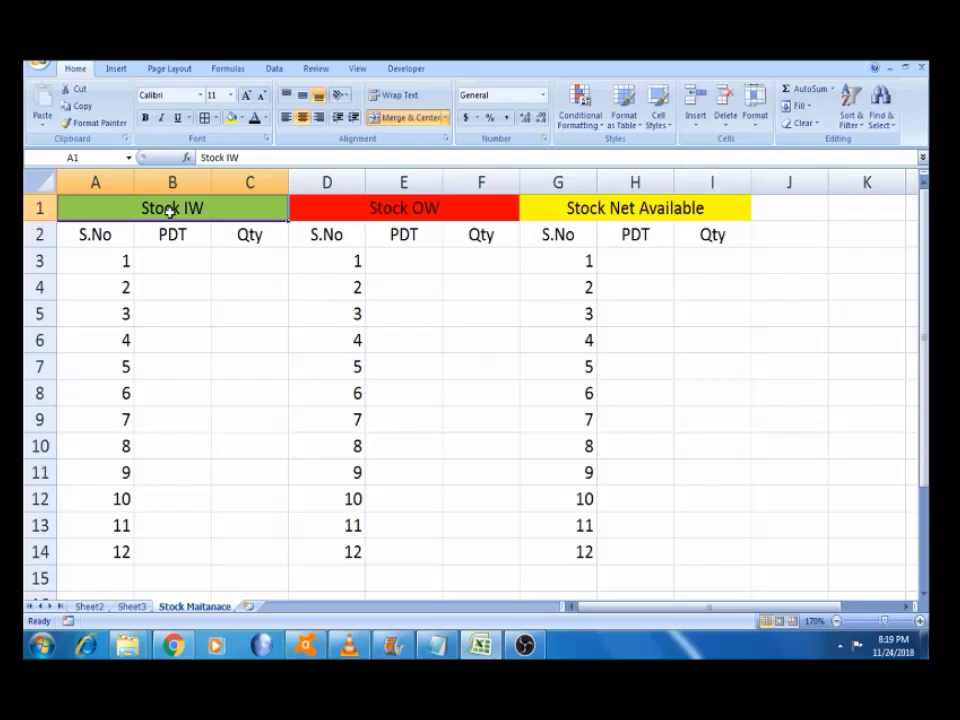
pyautogui.hotkey('shift', 'Right')
pyautogui.hotkey('shift', 'Right')
pyautogui.hotkey('shift', 'Right')
pyautogui.hotkey('shift', 'Right')
pyautogui.hotkey('shift', 'Left')
pyautogui.hotkey('shift', 'Left')
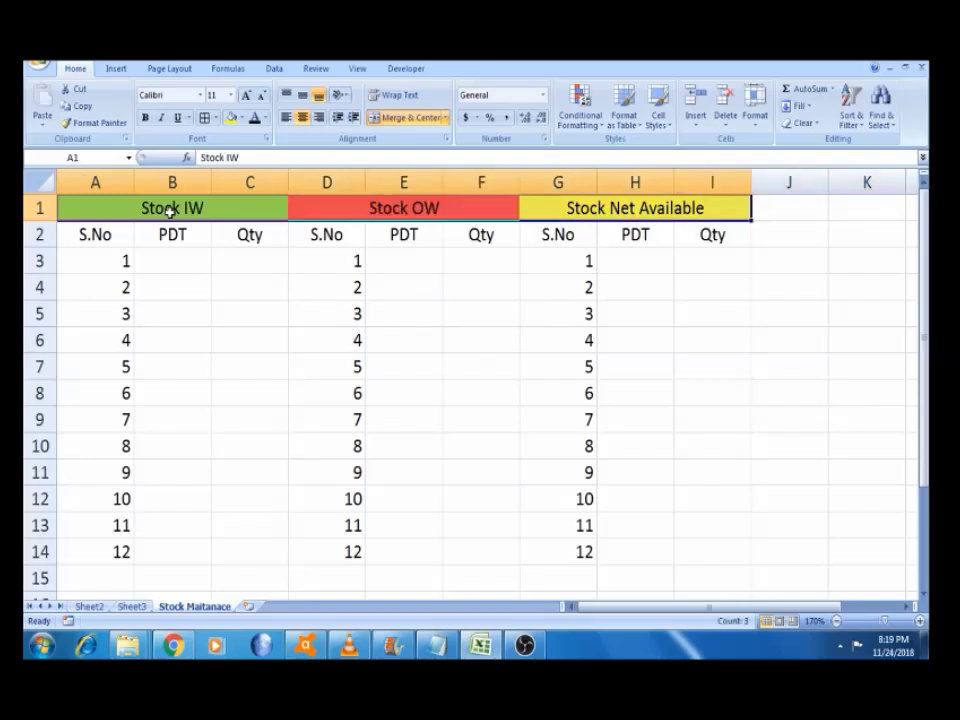
pyautogui.hotkey('shift', 'Down')
pyautogui.hotkey('shift', 'Down')
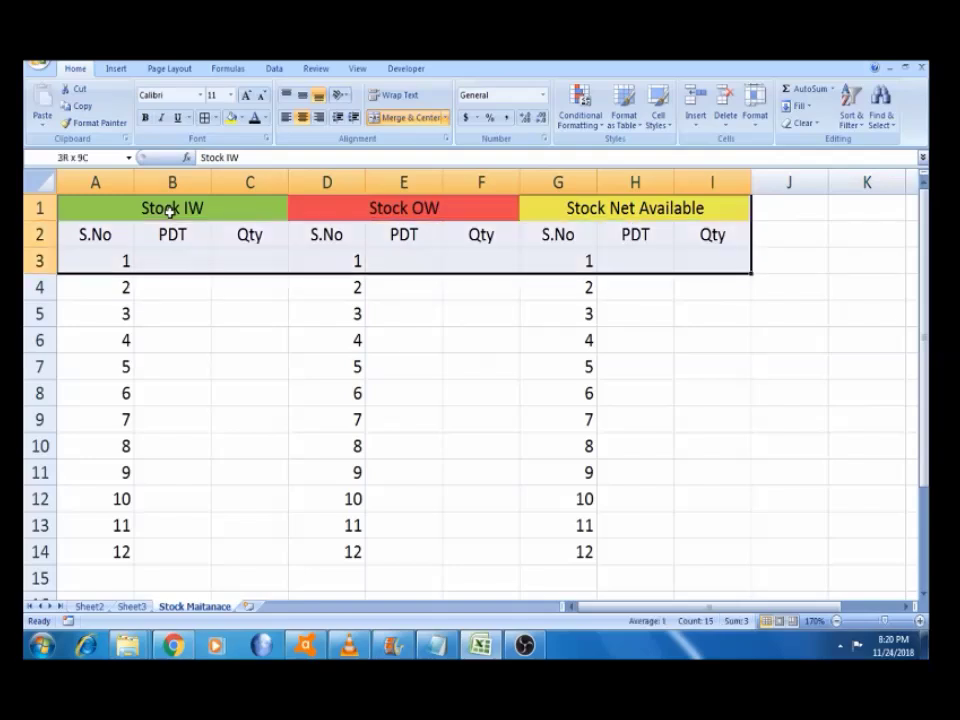
pyautogui.hotkey('shift', 'Down')
pyautogui.hotkey('shift', 'Down')
pyautogui.hotkey('shift', 'Down')
pyautogui.hotkey('shift', 'Down')
pyautogui.hotkey('shift', 'Down')
pyautogui.hotkey('shift', 'Down')
pyautogui.hotkey('shift', 'Down')
pyautogui.hotkey('shift', 'Down')
pyautogui.hotkey('shift', 'Down')
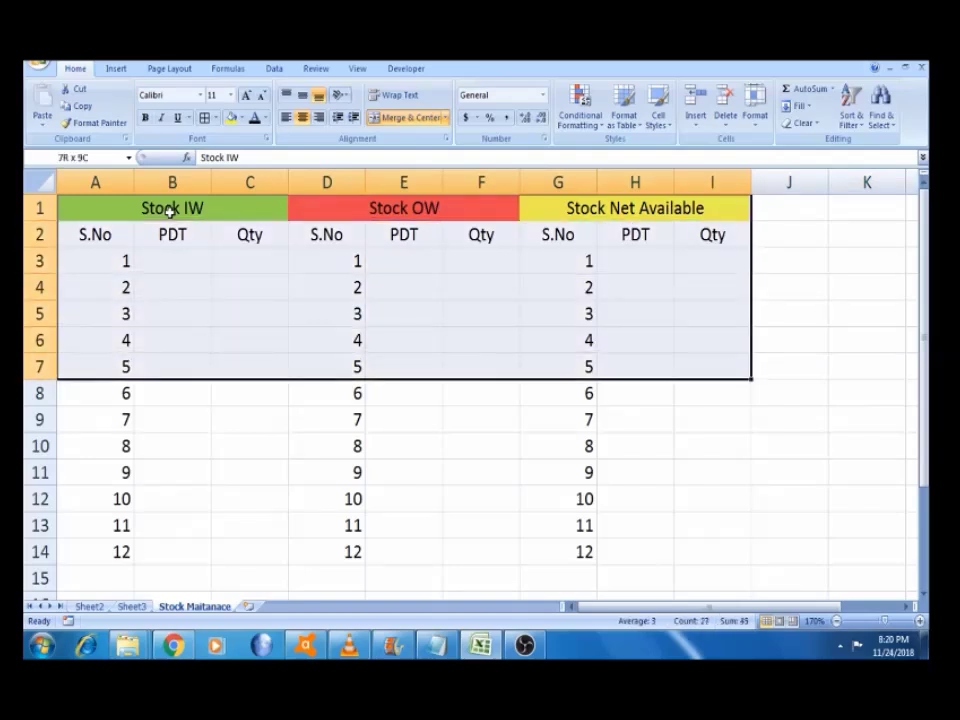
pyautogui.hotkey('shift', 'Down')
pyautogui.hotkey('shift', 'Down')
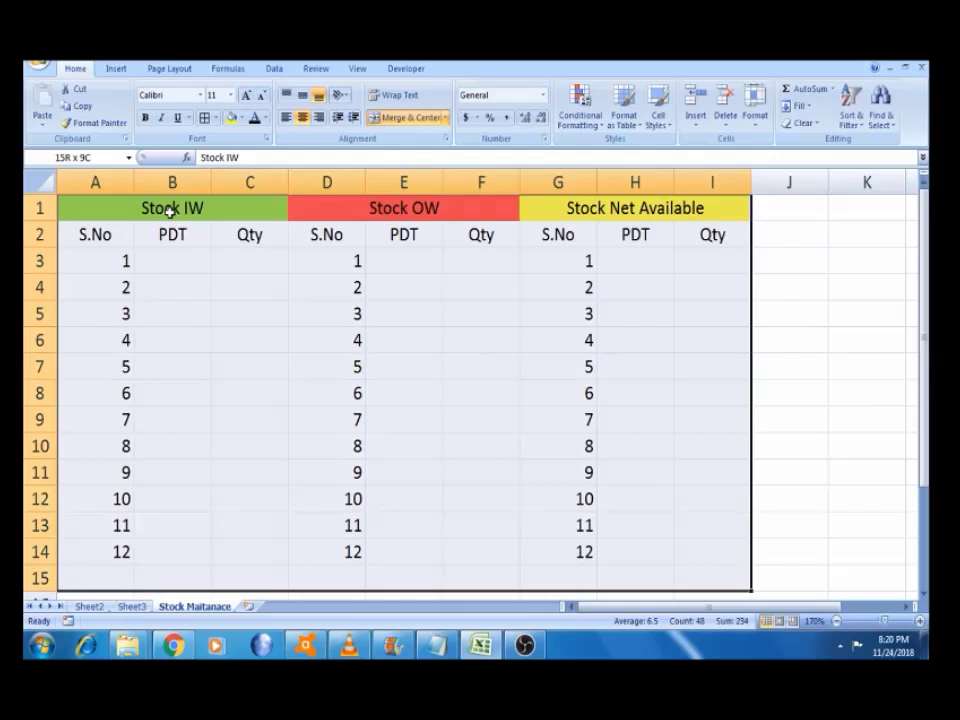
# Apply All Borders and then a Thick Box Border to A1:I14
pyautogui.click(216, 118)
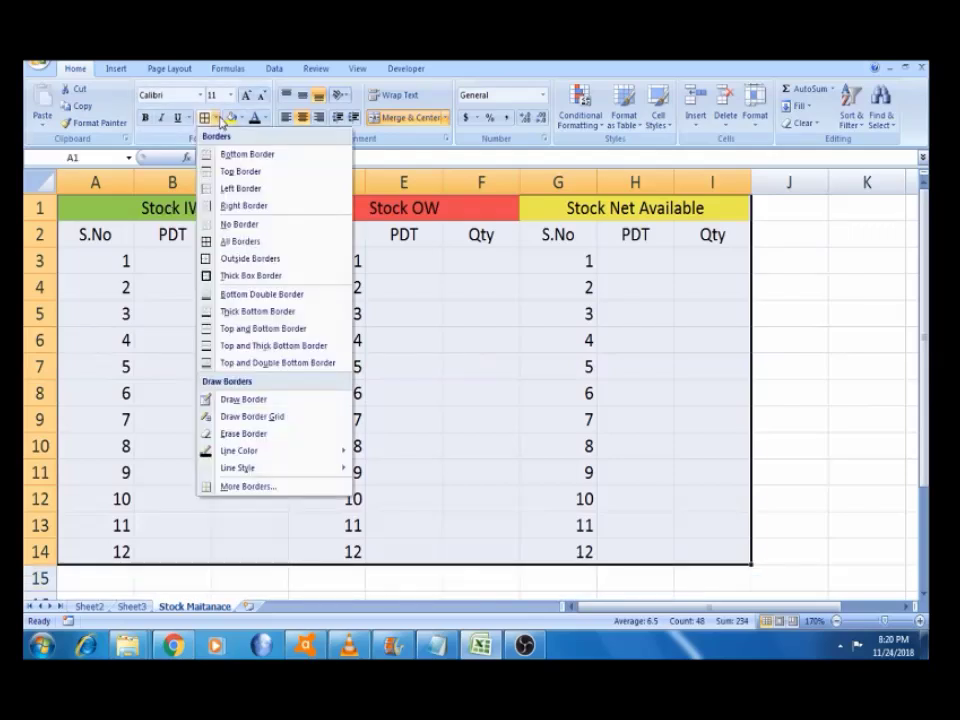
pyautogui.click(238, 242)
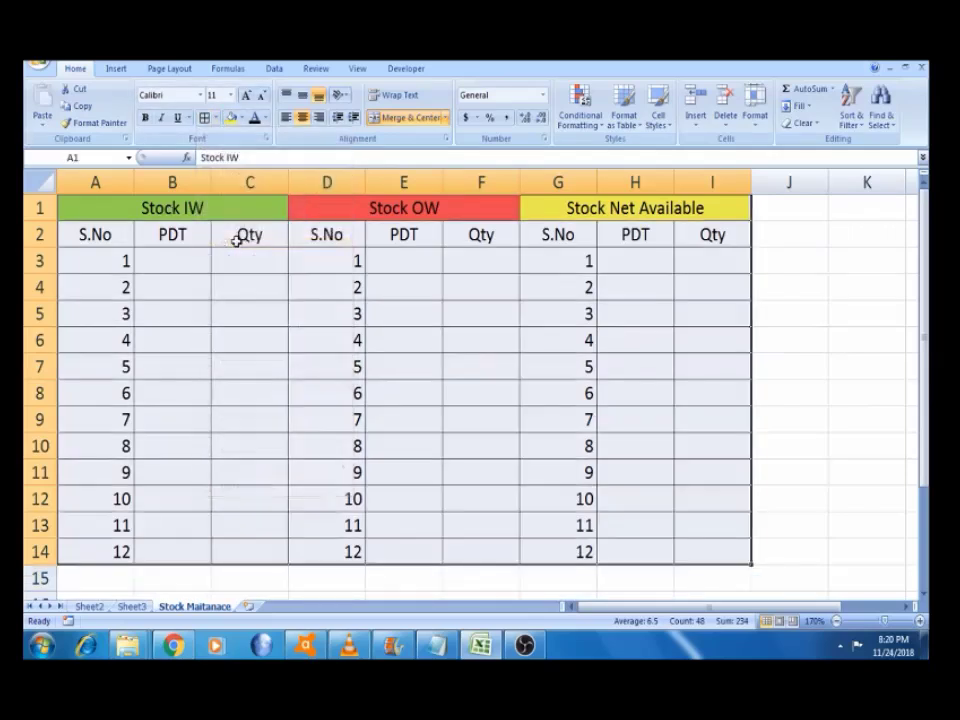
pyautogui.click(216, 118)
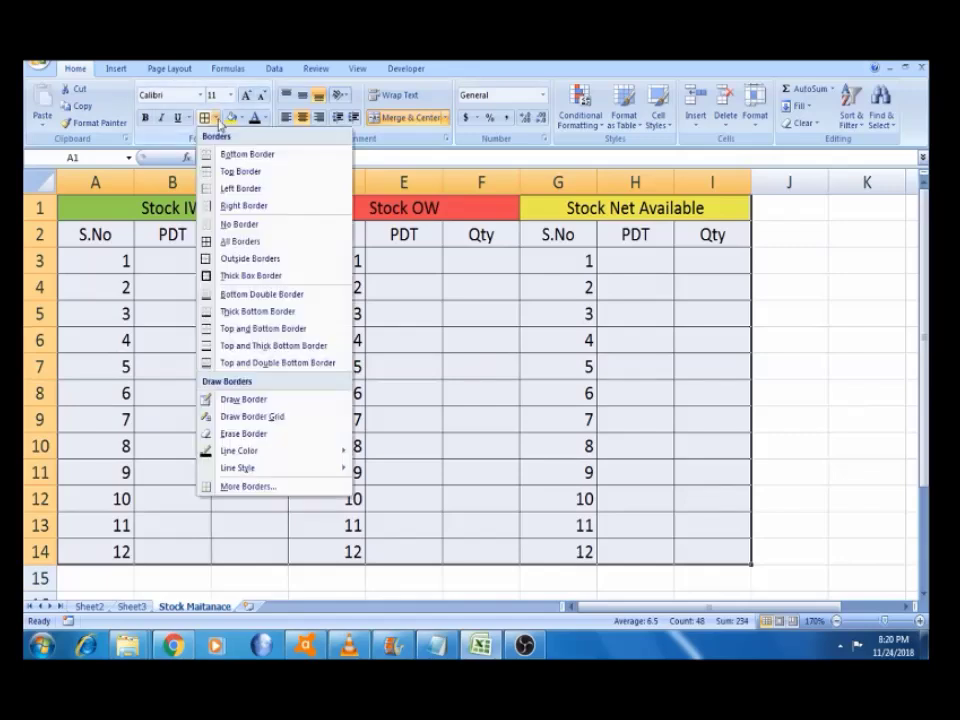
pyautogui.click(245, 276)
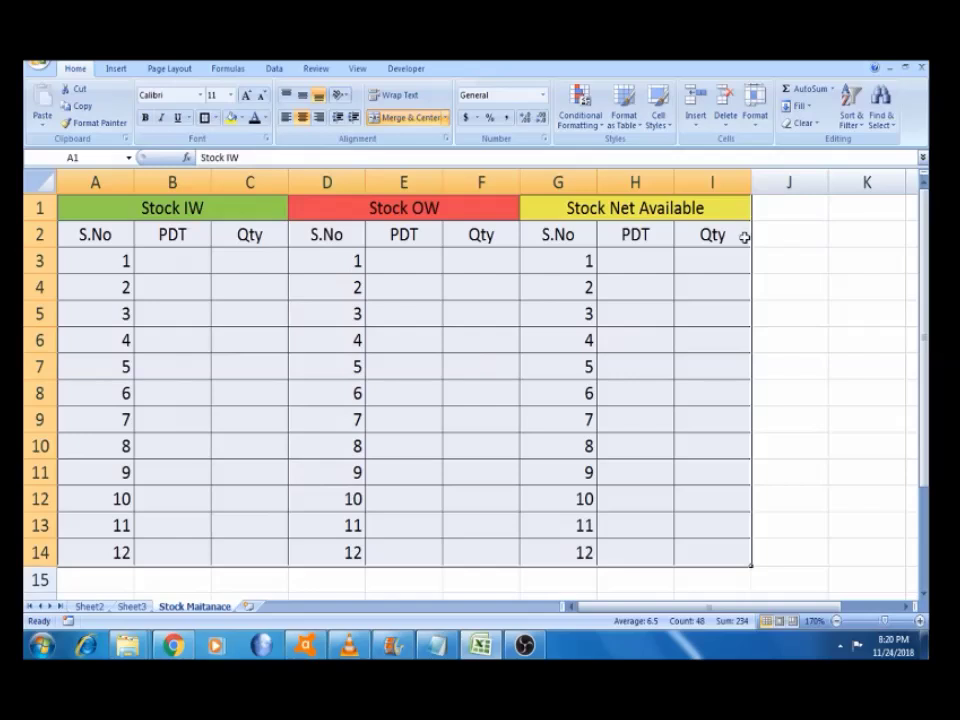
pyautogui.click(808, 294)
pyautogui.click(851, 346)
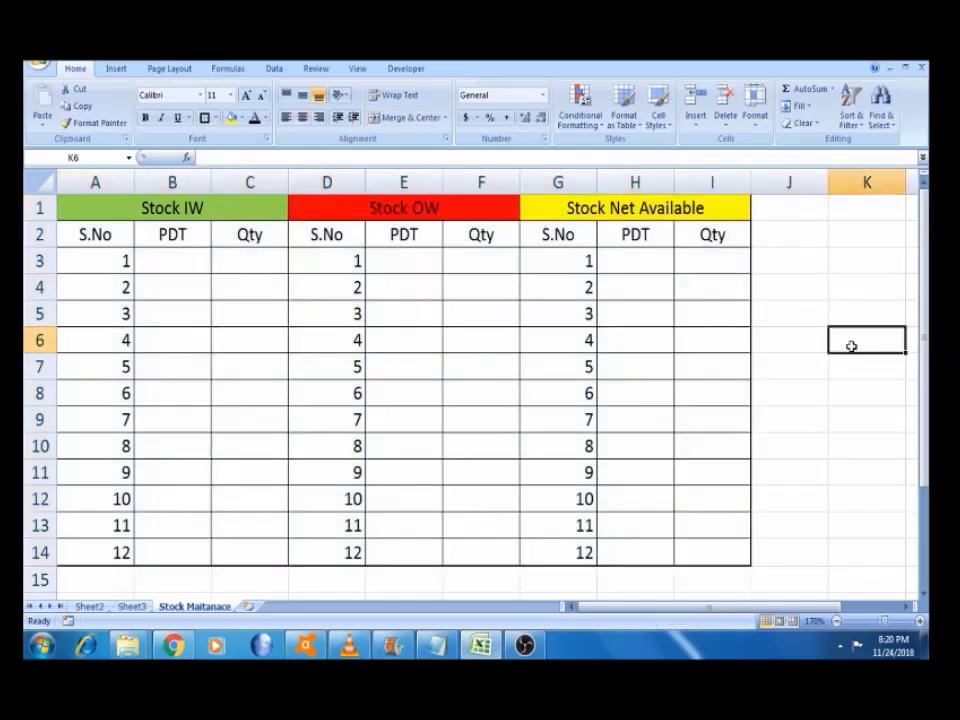
pyautogui.click(328, 238)
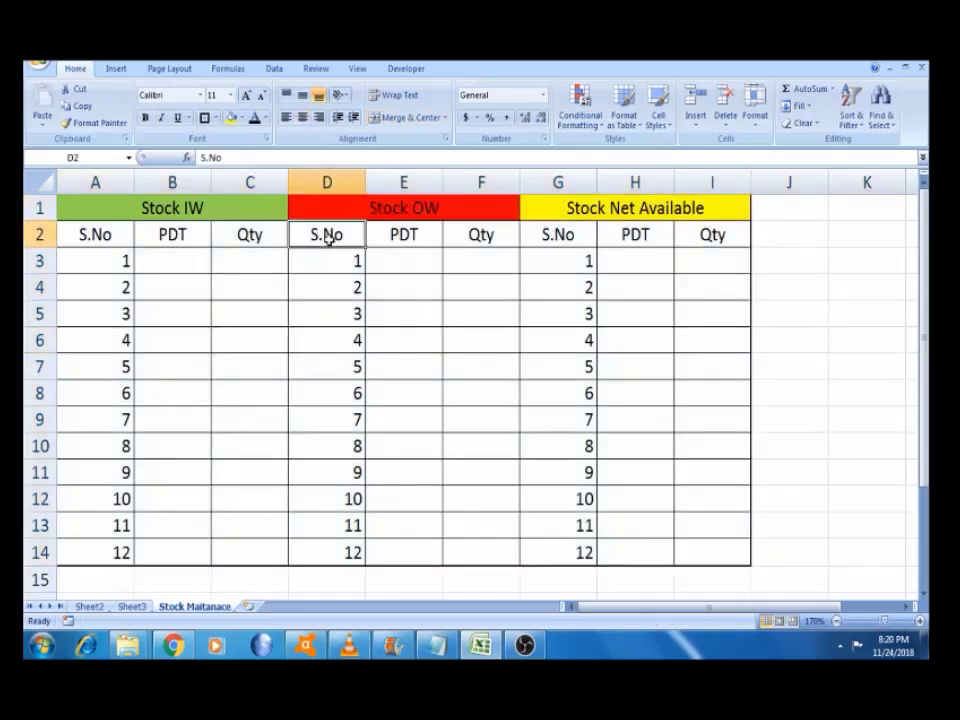
pyautogui.moveTo(328, 208); pyautogui.dragTo(480, 525)
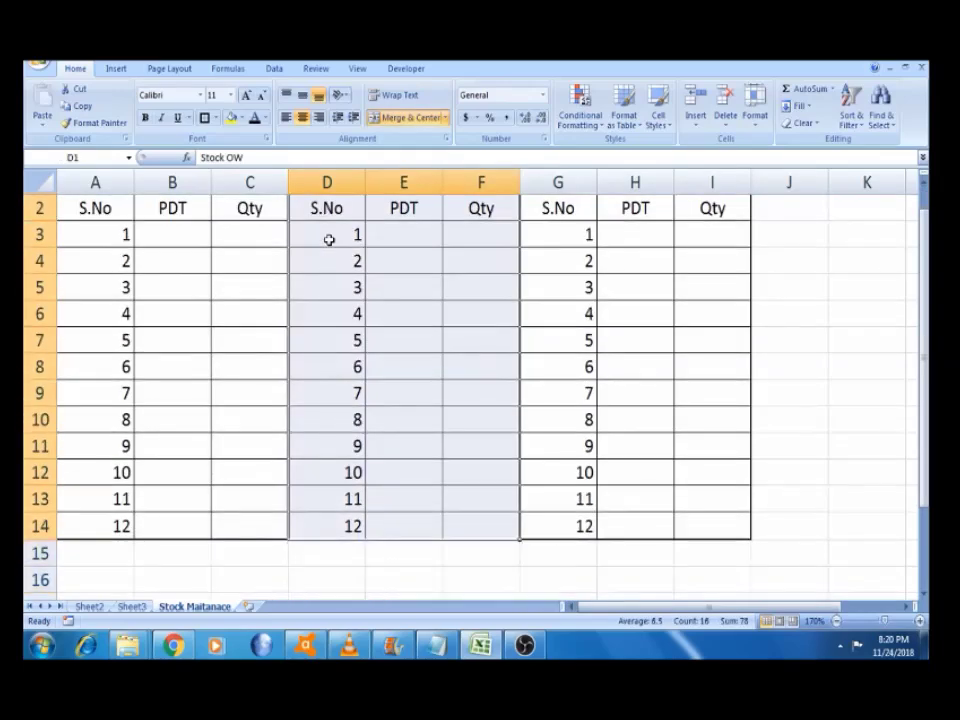
pyautogui.click(205, 119)
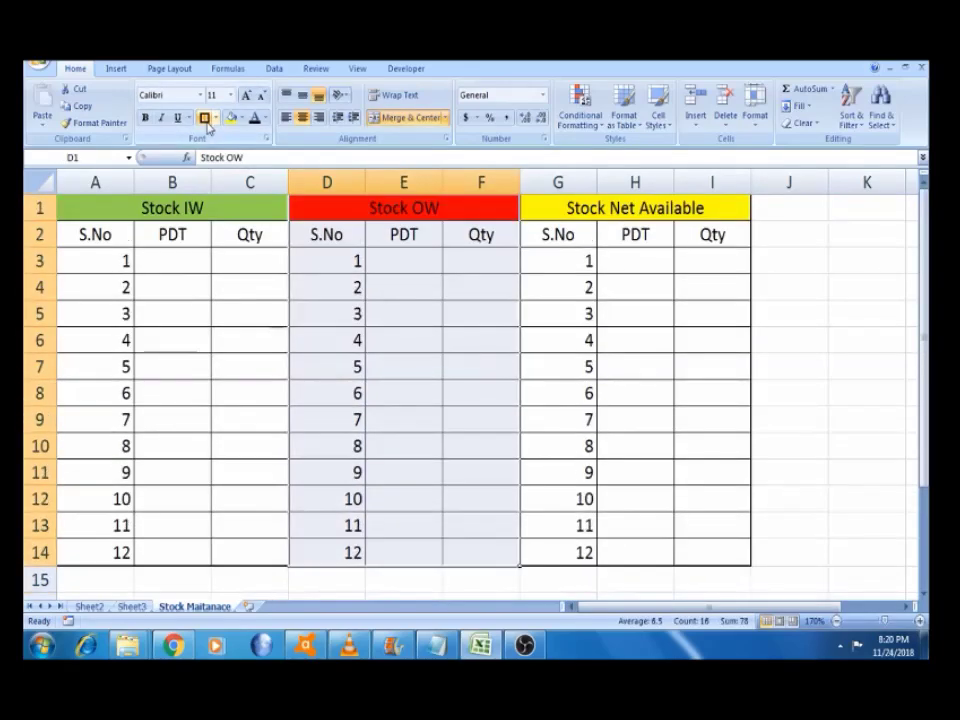
pyautogui.click(98, 224)
pyautogui.click(97, 220)
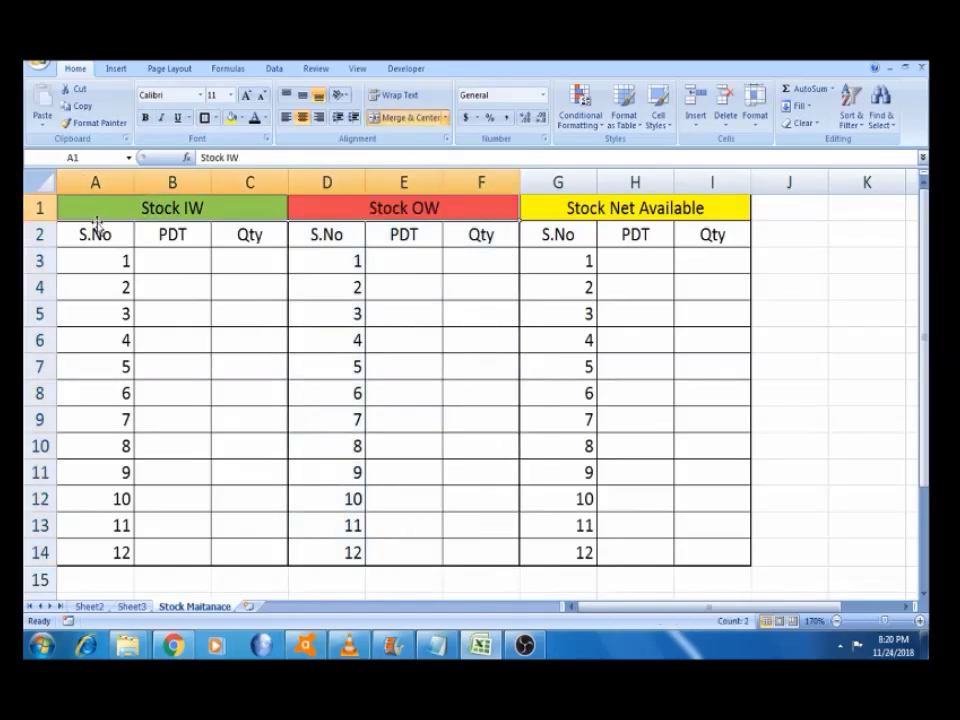
pyautogui.hotkey('shift', 'Down')
pyautogui.hotkey('shift', 'Down')
pyautogui.hotkey('shift', 'Down')
pyautogui.hotkey('shift', 'Down')
pyautogui.hotkey('shift', 'Down')
pyautogui.hotkey('shift', 'Down')
pyautogui.hotkey('shift', 'Down')
pyautogui.hotkey('shift', 'Down')
pyautogui.hotkey('shift', 'Down')
pyautogui.hotkey('shift', 'Down')
pyautogui.hotkey('shift', 'Down')
pyautogui.hotkey('shift', 'Down')
pyautogui.hotkey('shift', 'Down')
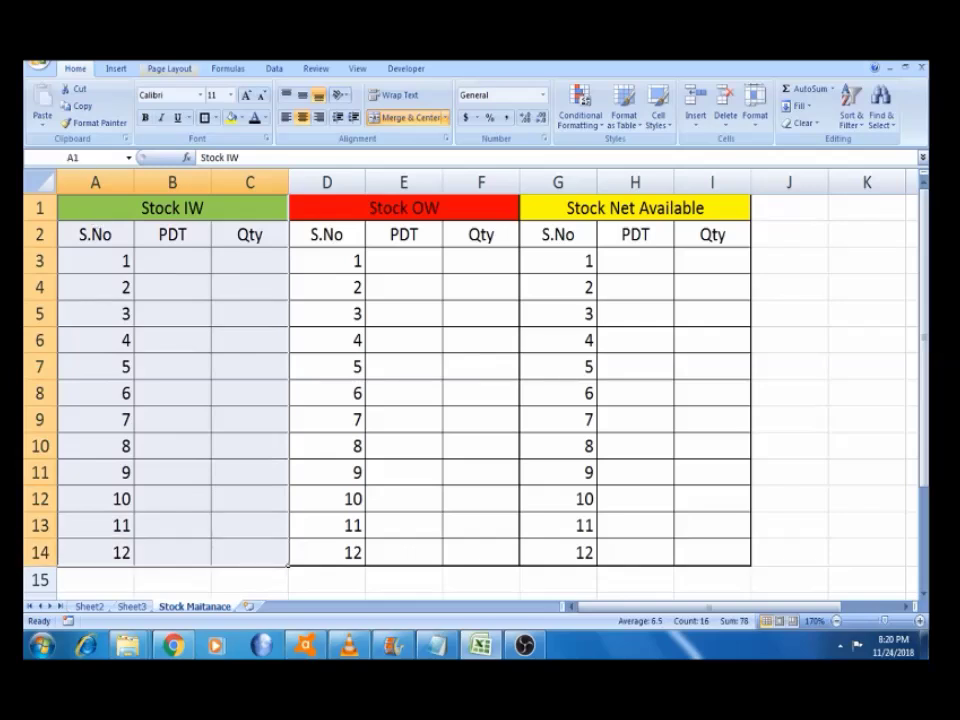
pyautogui.click(537, 208)
pyautogui.hotkey('shift', 'Down')
pyautogui.hotkey('shift', 'Down')
pyautogui.hotkey('shift', 'Down')
pyautogui.hotkey('shift', 'Down')
pyautogui.hotkey('shift', 'Down')
pyautogui.hotkey('shift', 'Down')
pyautogui.hotkey('shift', 'Down')
pyautogui.hotkey('shift', 'Down')
pyautogui.hotkey('shift', 'Down')
pyautogui.hotkey('shift', 'Down')
pyautogui.hotkey('shift', 'Down')
pyautogui.hotkey('shift', 'Down')
pyautogui.hotkey('shift', 'Down')
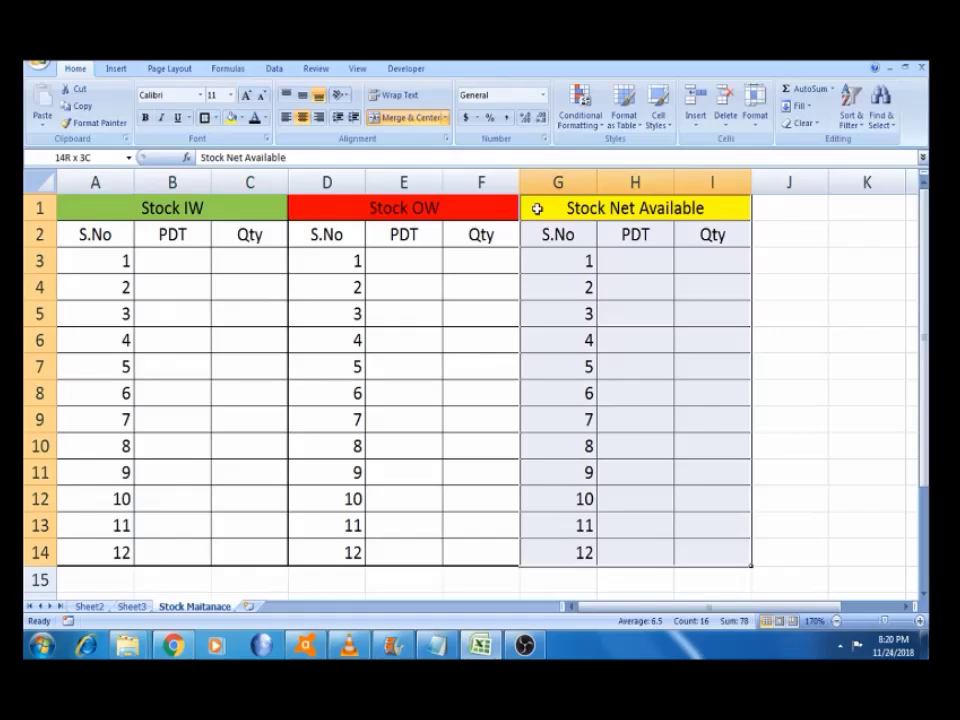
pyautogui.click(471, 307)
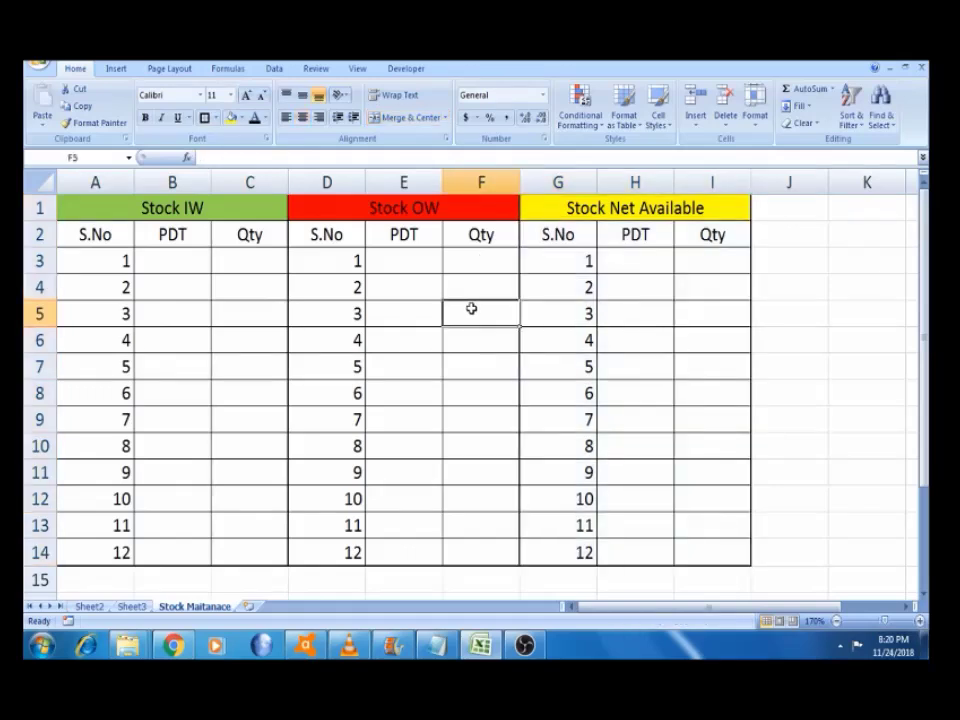
pyautogui.click(174, 256)
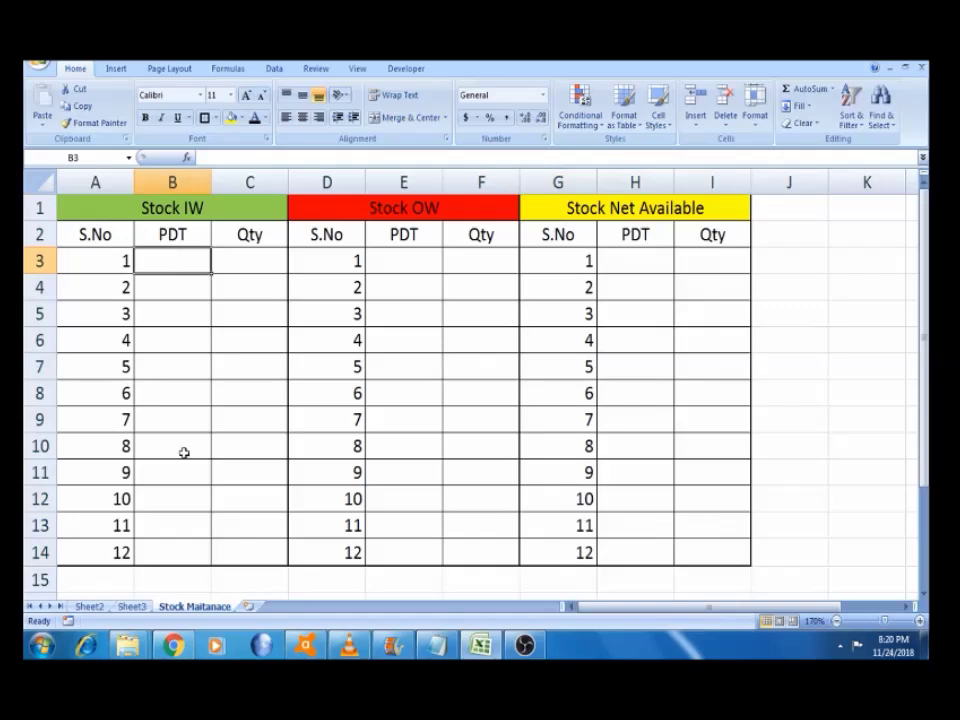
pyautogui.click(132, 607)
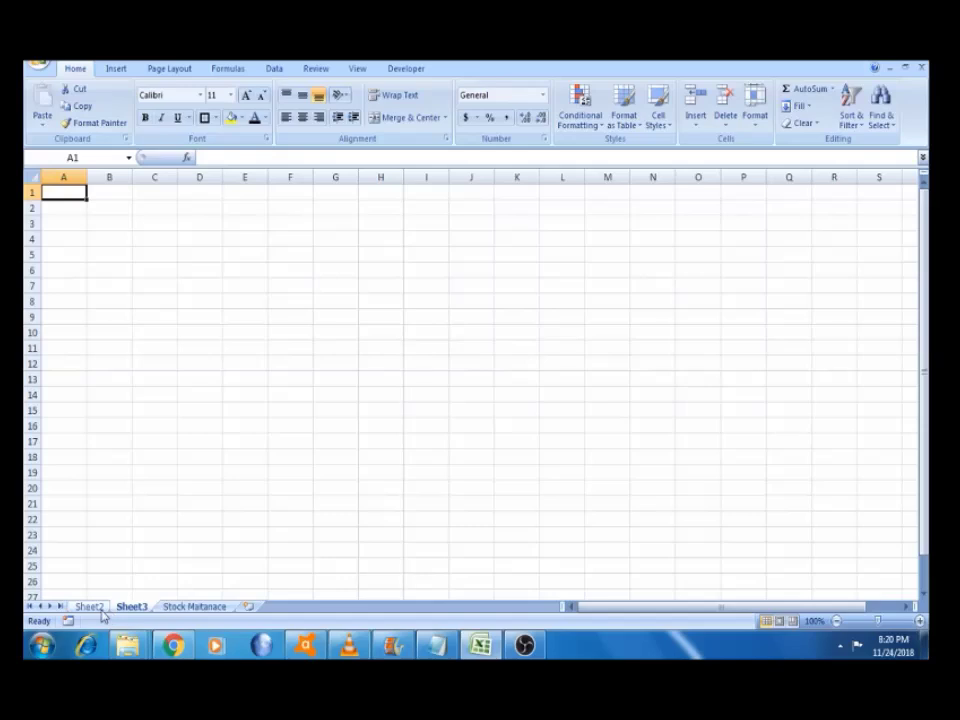
# Copy Sheet2's products D3:D14, Apple through Potato, into H3 on Stock Maitanace
pyautogui.click(89, 607)
pyautogui.click(215, 223)
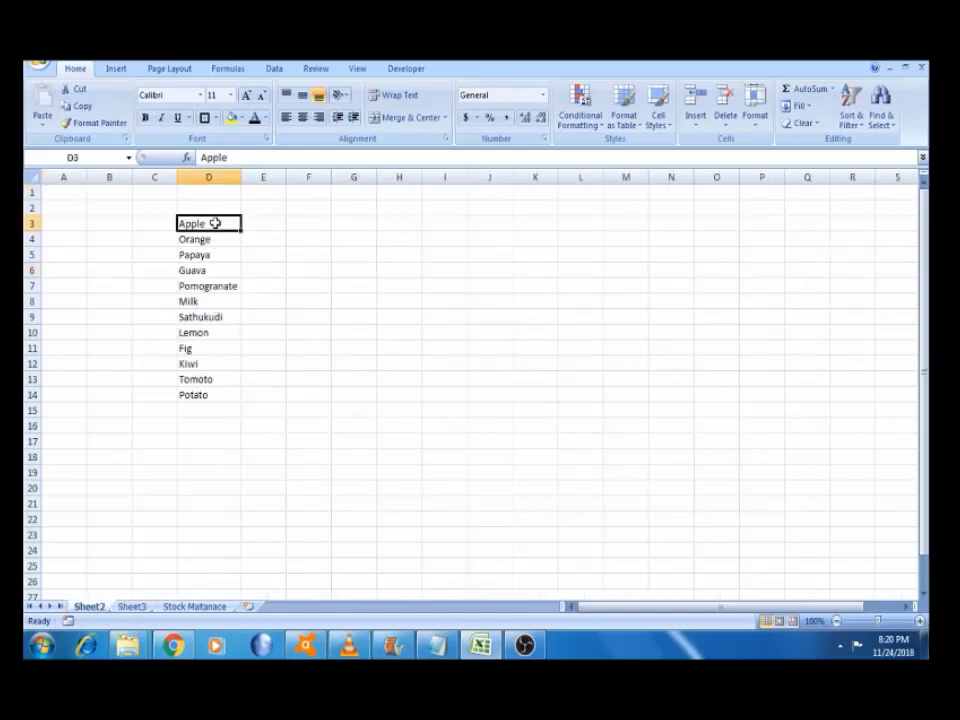
pyautogui.hotkey('shift', 'Down')
pyautogui.hotkey('shift', 'Down')
pyautogui.hotkey('shift', 'Down')
pyautogui.hotkey('shift', 'Down')
pyautogui.hotkey('shift', 'Down')
pyautogui.hotkey('shift', 'Down')
pyautogui.hotkey('shift', 'Down')
pyautogui.hotkey('shift', 'Down')
pyautogui.hotkey('shift', 'Down')
pyautogui.hotkey('shift', 'Down')
pyautogui.hotkey('shift', 'Down')
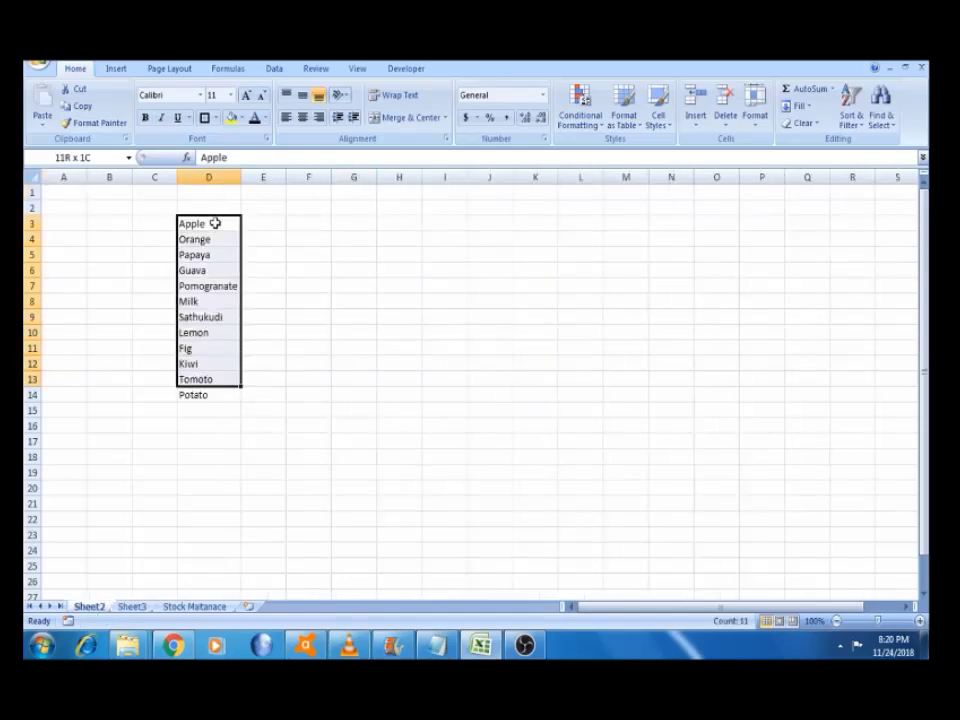
pyautogui.hotkey('ctrl', 'c')
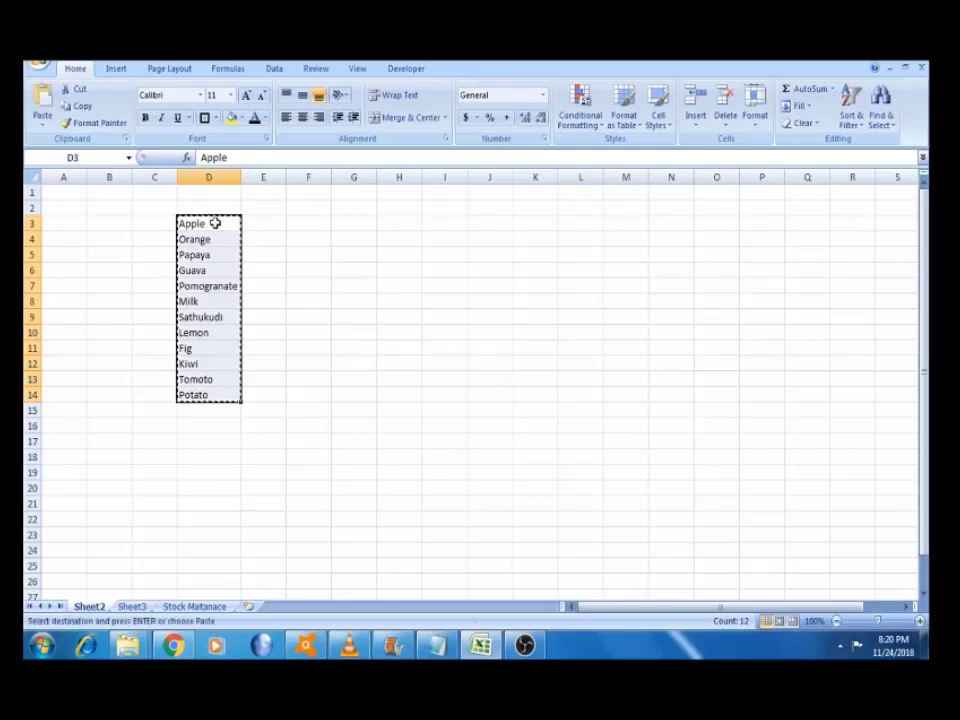
pyautogui.click(194, 606)
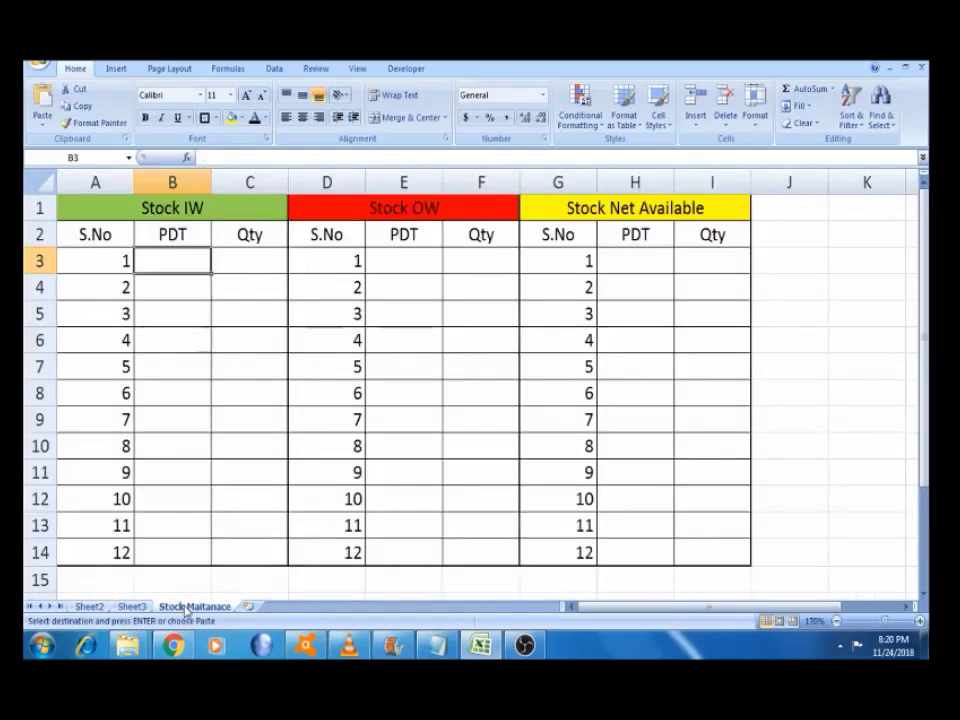
pyautogui.click(631, 261)
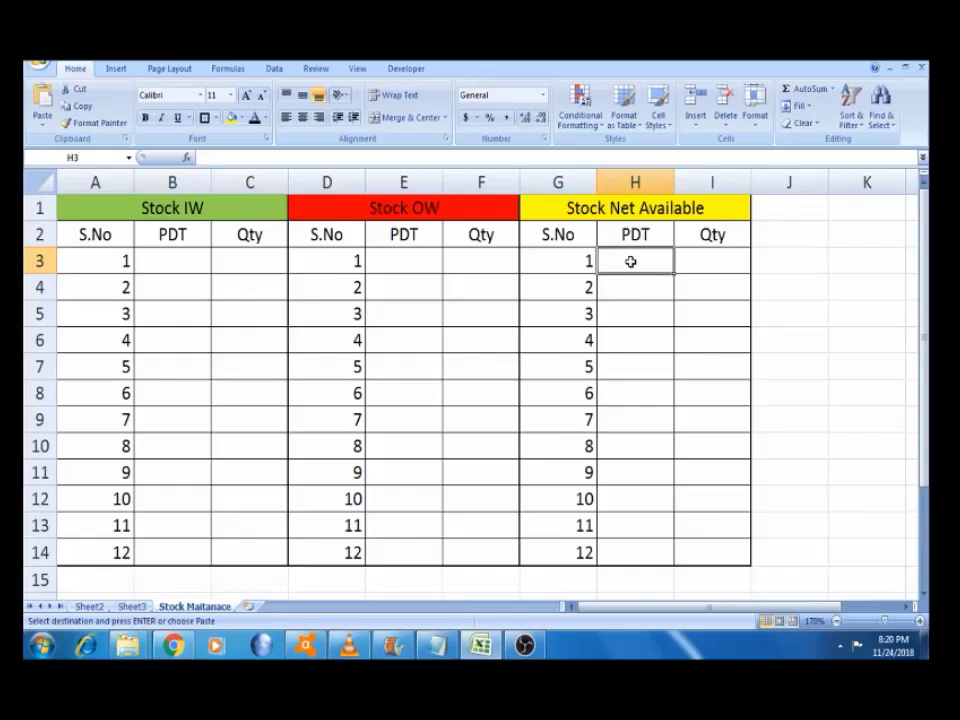
pyautogui.hotkey('ctrl', 'v')
# Select the Stock Net Available Qty cells I3:I14
pyautogui.click(813, 306)
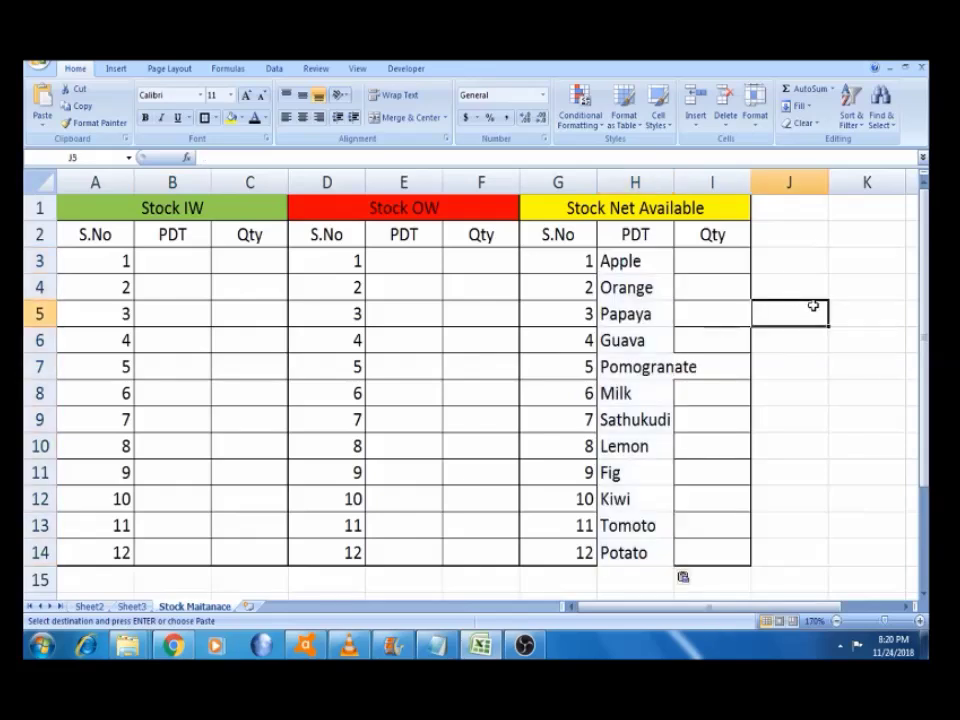
pyautogui.click(723, 262)
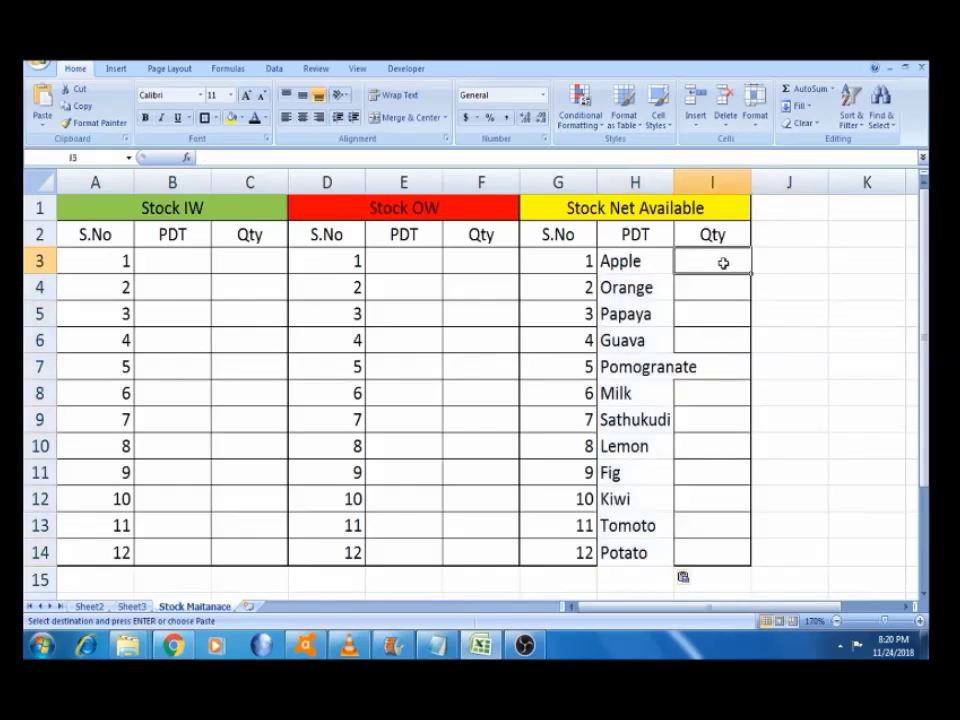
pyautogui.hotkey('shift', 'Down')
pyautogui.hotkey('shift', 'Down')
pyautogui.hotkey('shift', 'Down')
pyautogui.hotkey('shift', 'Down')
pyautogui.hotkey('shift', 'Down')
pyautogui.hotkey('shift', 'Down')
pyautogui.hotkey('shift', 'Down')
pyautogui.hotkey('shift', 'Down')
pyautogui.hotkey('shift', 'Down')
pyautogui.hotkey('shift', 'Down')
pyautogui.hotkey('shift', 'Down')
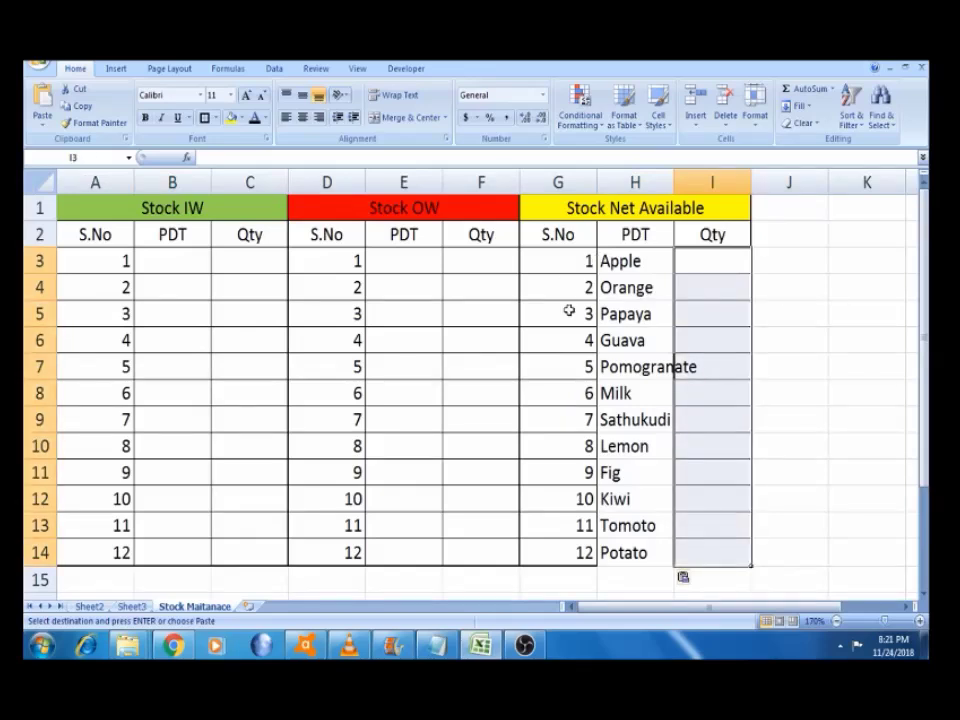
# Apply the Qty cells' formatting to the product names with Format Painter
pyautogui.click(100, 128)
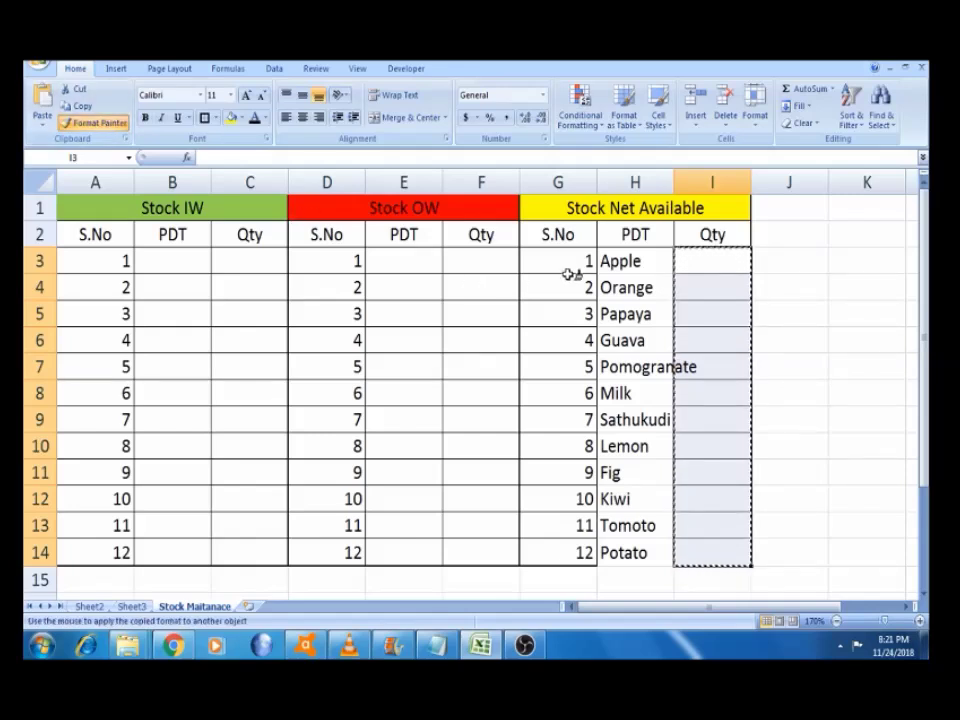
pyautogui.moveTo(637, 261); pyautogui.dragTo(626, 551)
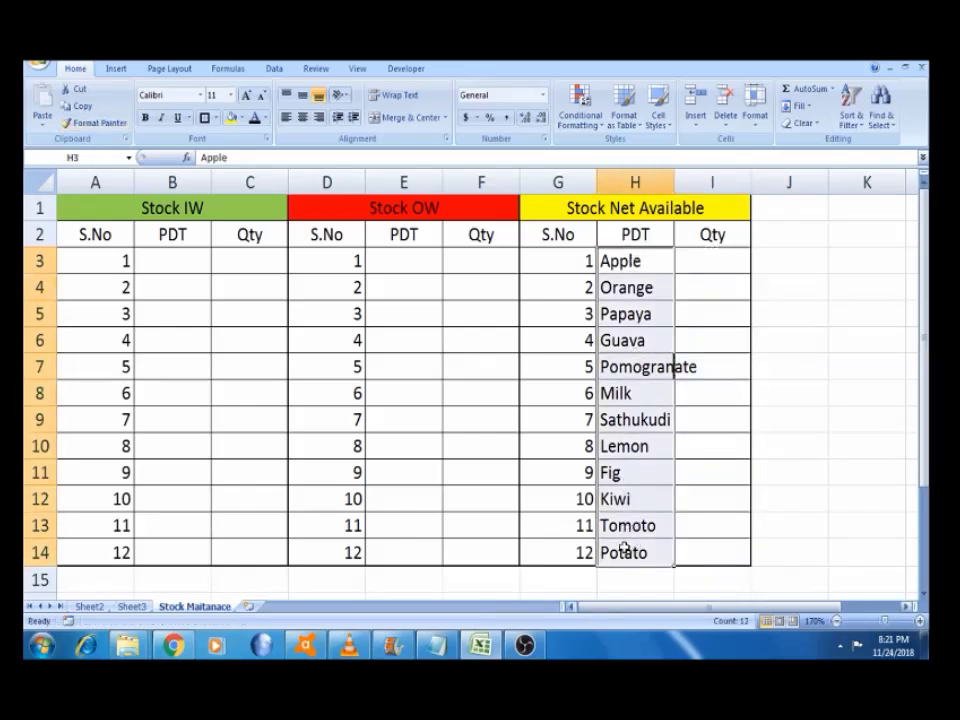
pyautogui.click(563, 586)
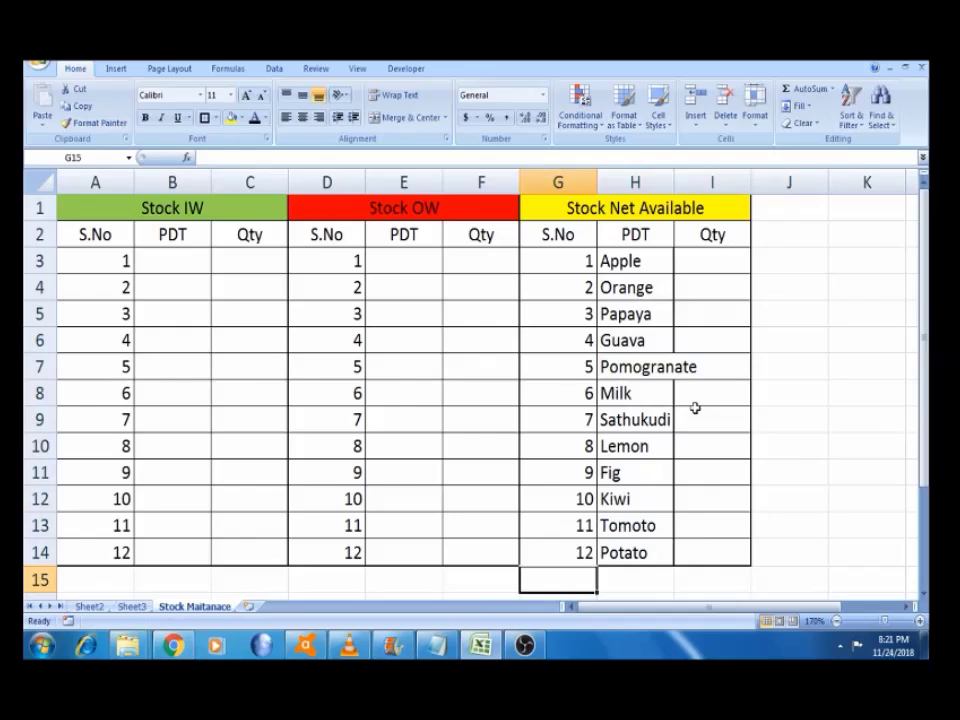
# Copy the bordered Qty cells I3:I14
pyautogui.click(647, 261)
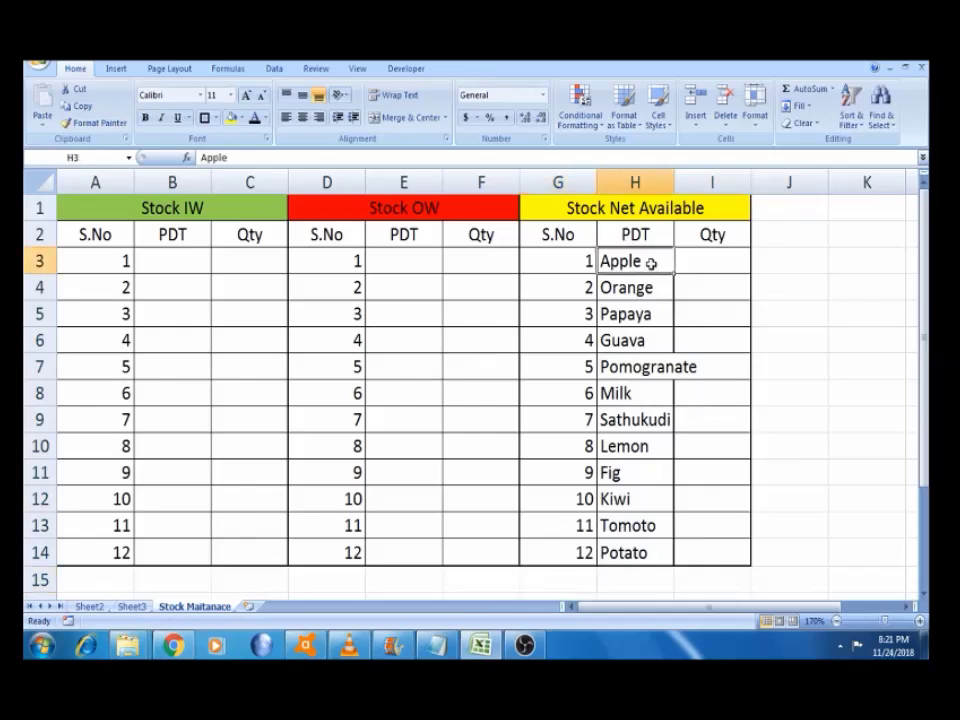
pyautogui.hotkey('ctrl', 'shift', 'Down')
pyautogui.hotkey('ctrl', 'c')
pyautogui.click(688, 260)
pyautogui.press('Escape')
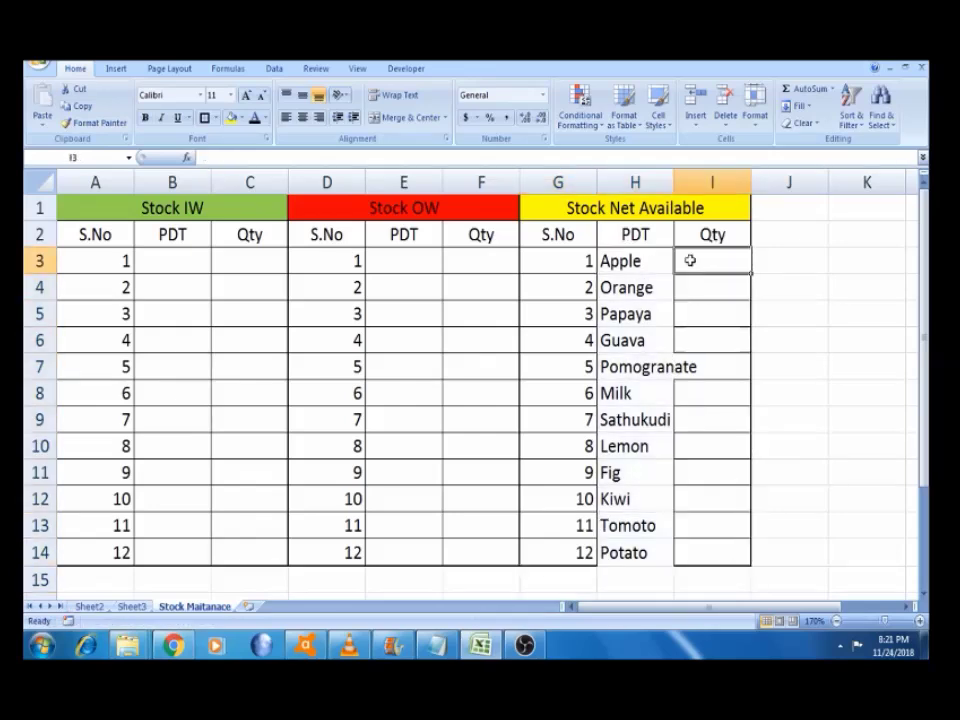
pyautogui.hotkey('shift', 'Down')
pyautogui.hotkey('shift', 'Down')
pyautogui.hotkey('shift', 'Down')
pyautogui.hotkey('shift', 'Down')
pyautogui.hotkey('shift', 'Down')
pyautogui.hotkey('shift', 'Down')
pyautogui.hotkey('shift', 'Down')
pyautogui.hotkey('shift', 'Down')
pyautogui.hotkey('shift', 'Down')
pyautogui.hotkey('shift', 'Down')
pyautogui.hotkey('shift', 'Down')
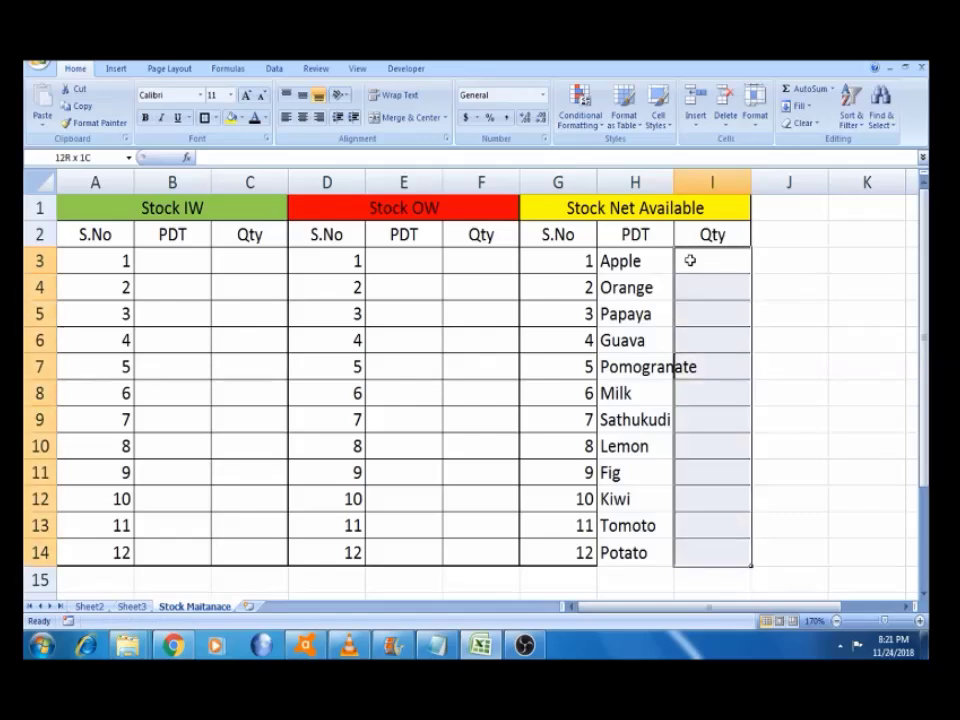
pyautogui.hotkey('ctrl', 'c')
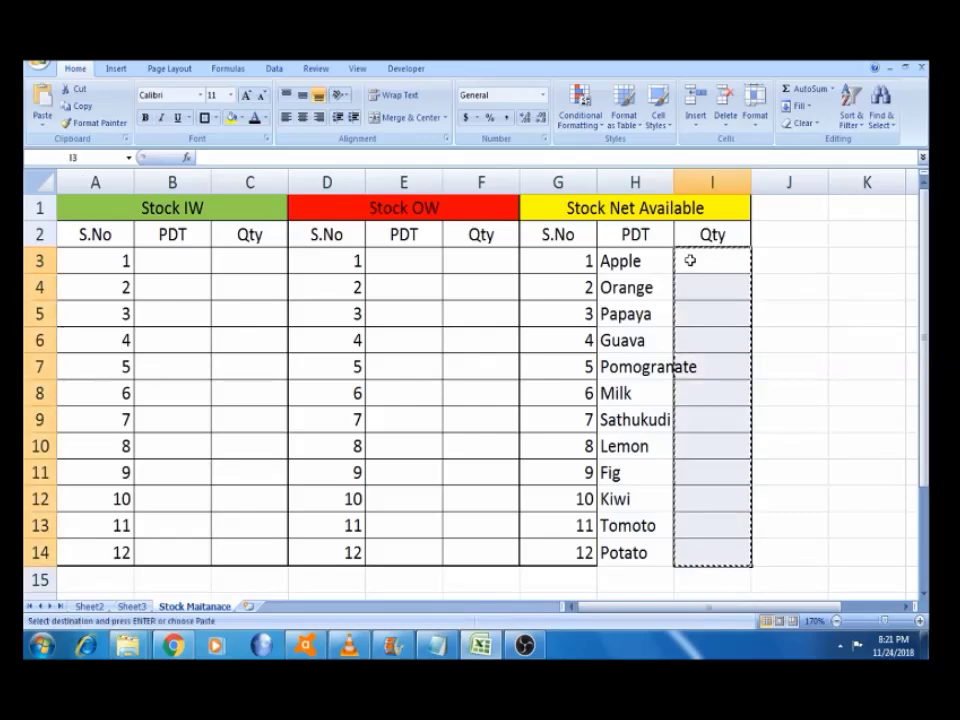
# Paste Special only Formats onto the product names H3:H14, then clear the copy
pyautogui.click(655, 258)
pyautogui.hotkey('shift', 'Down')
pyautogui.hotkey('shift', 'Down')
pyautogui.hotkey('shift', 'Down')
pyautogui.hotkey('shift', 'Down')
pyautogui.hotkey('shift', 'Down')
pyautogui.hotkey('shift', 'Down')
pyautogui.hotkey('shift', 'Down')
pyautogui.hotkey('shift', 'Down')
pyautogui.hotkey('shift', 'Down')
pyautogui.hotkey('shift', 'Down')
pyautogui.hotkey('shift', 'Down')
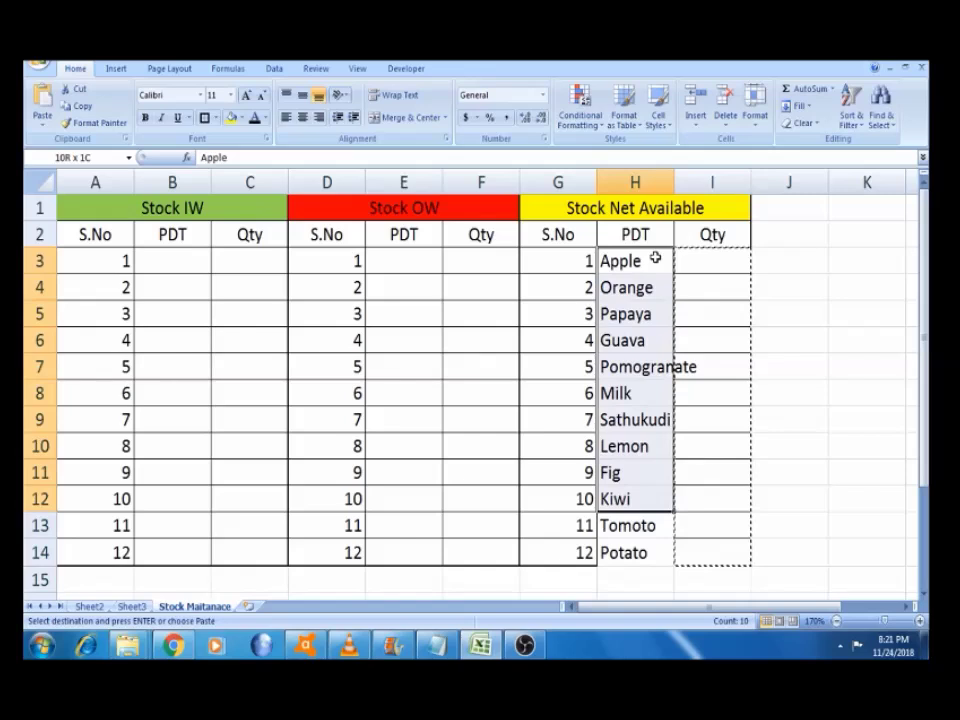
pyautogui.hotkey('ctrl', 'alt', 'v')
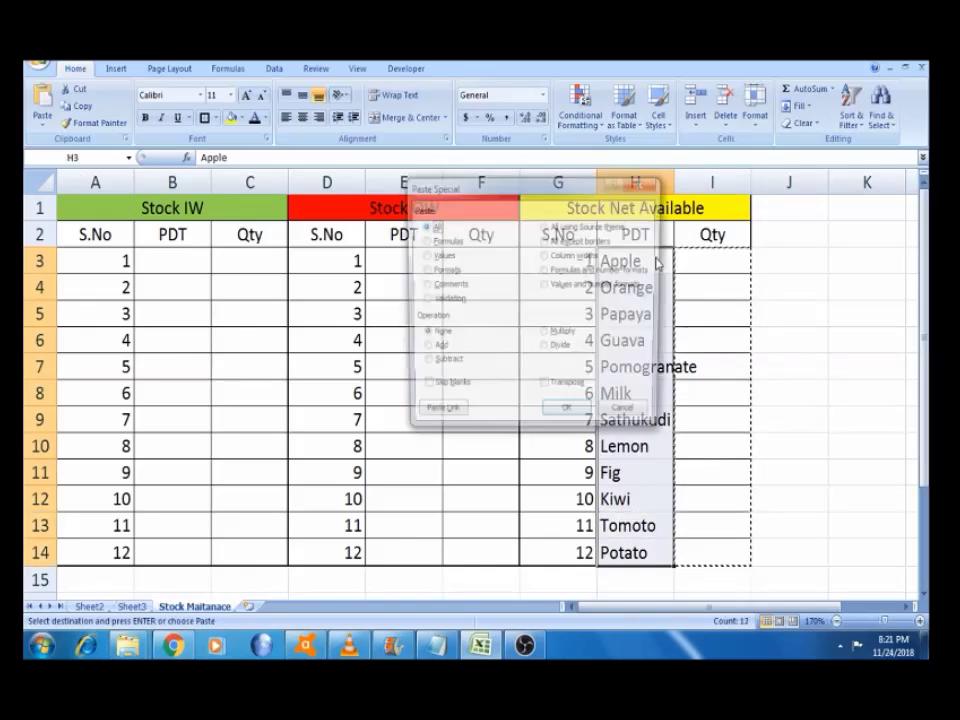
pyautogui.click(450, 275)
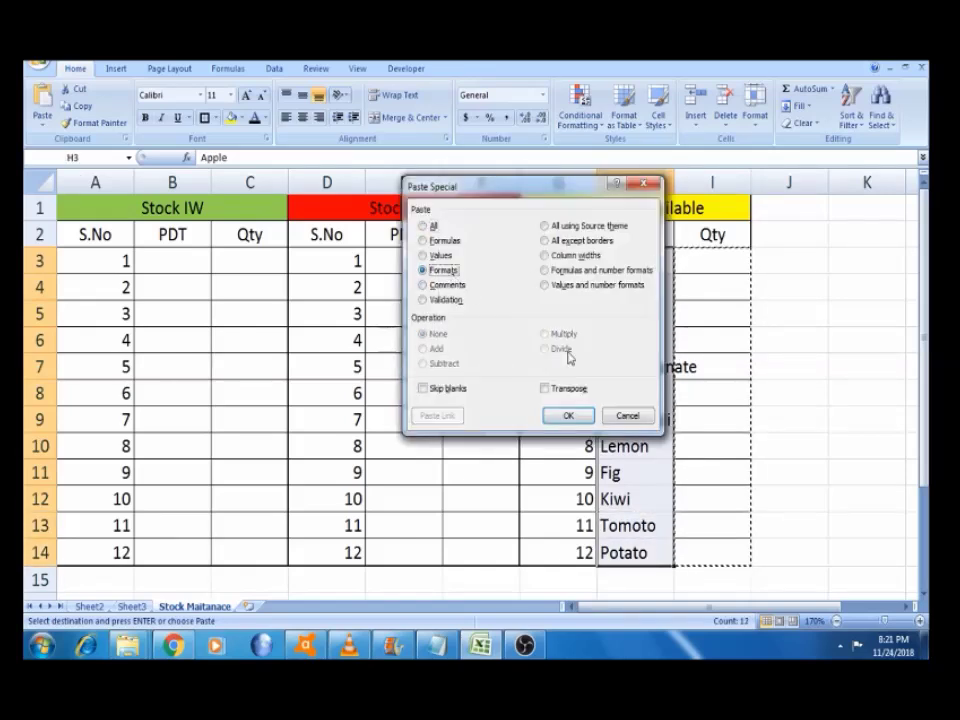
pyautogui.click(568, 415)
pyautogui.click(788, 323)
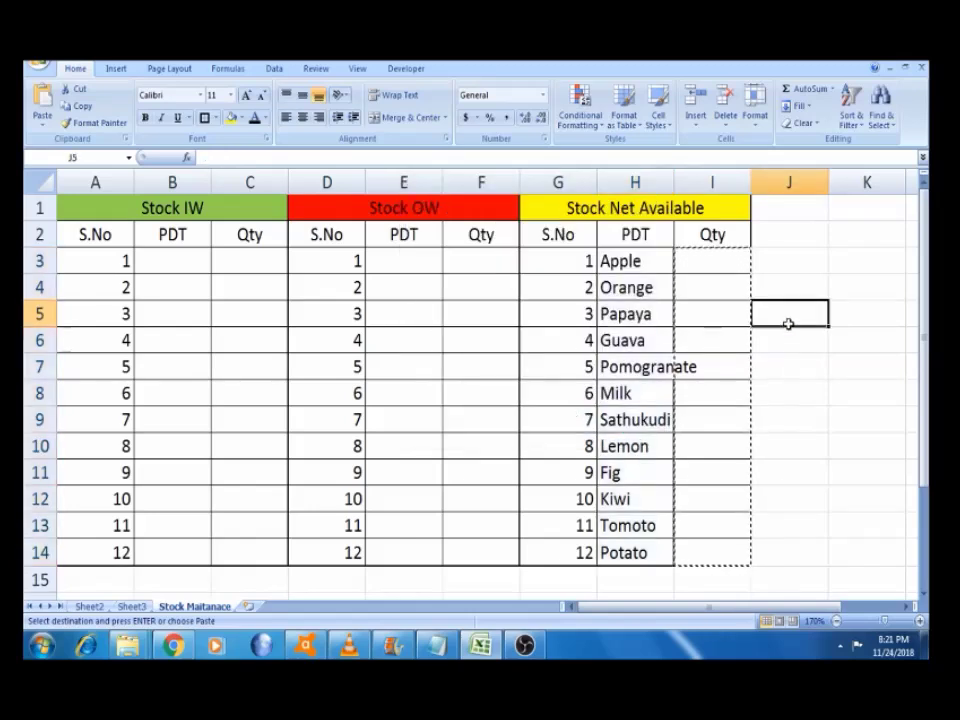
pyautogui.press('Escape')
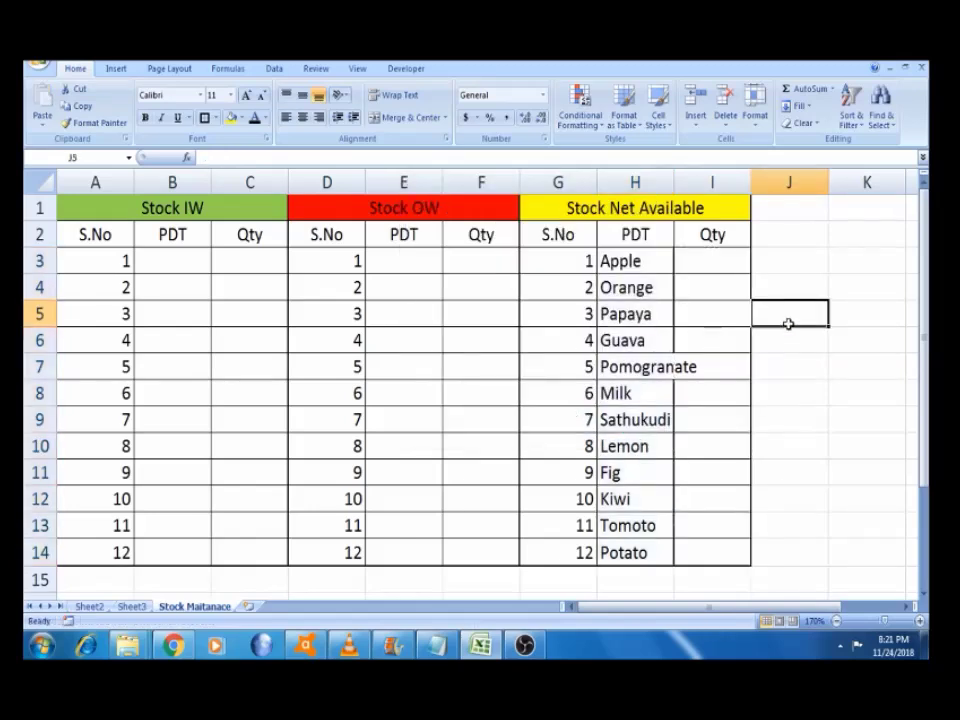
pyautogui.click(725, 267)
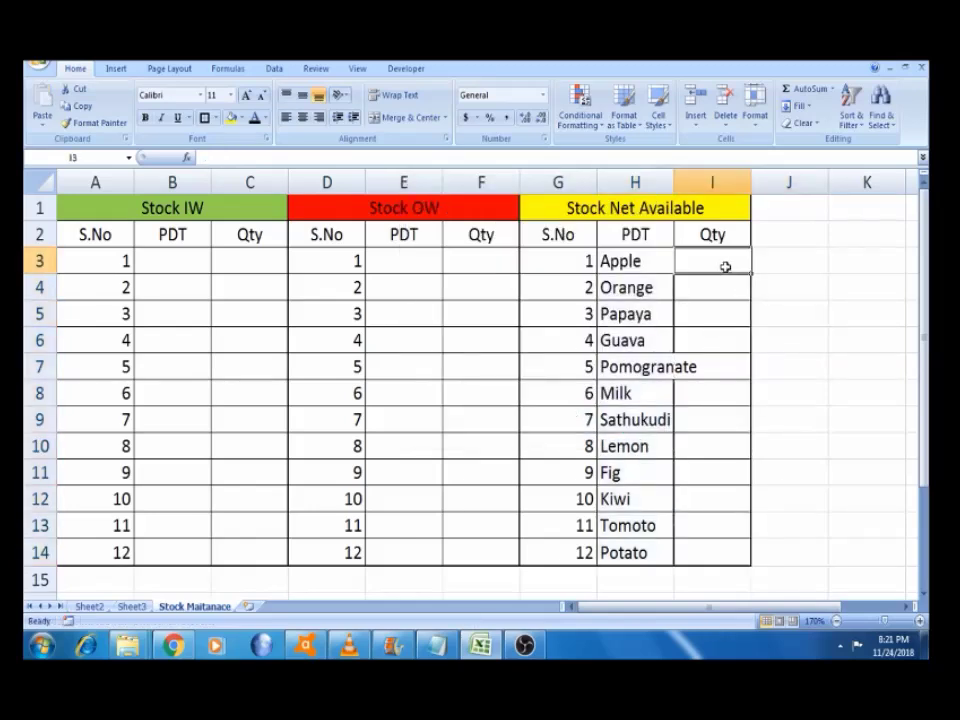
# Autofit column H to the width of Pomogranate
pyautogui.doubleClick(673, 184)
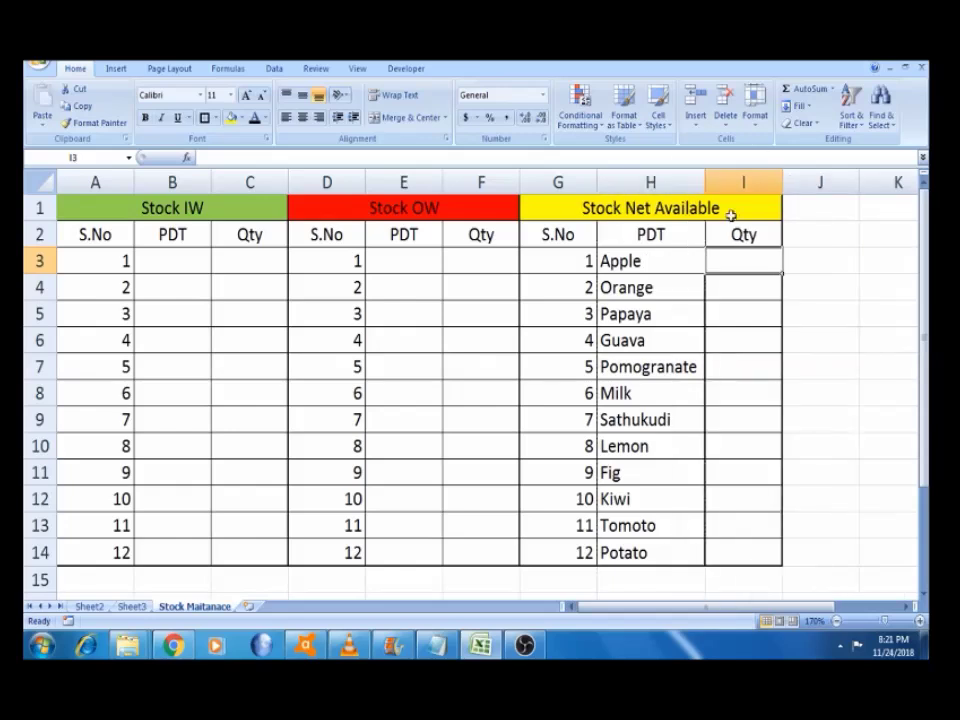
pyautogui.click(813, 267)
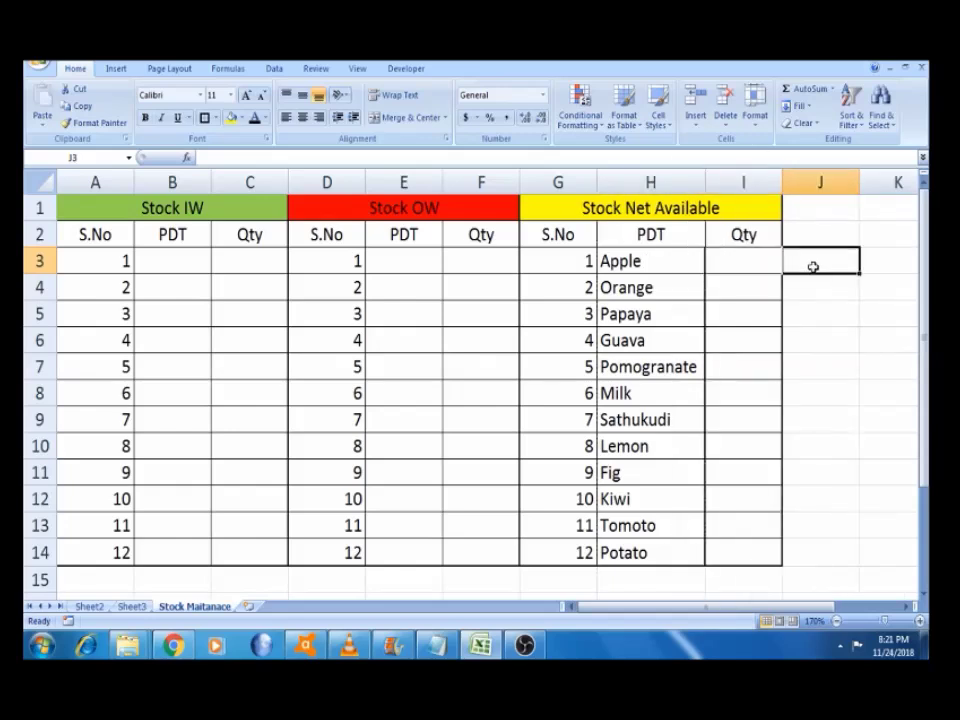
pyautogui.press('Left')
pyautogui.press('Left')
pyautogui.press('Left')
pyautogui.press('Left')
pyautogui.press('Left')
pyautogui.press('Left')
pyautogui.press('Left')
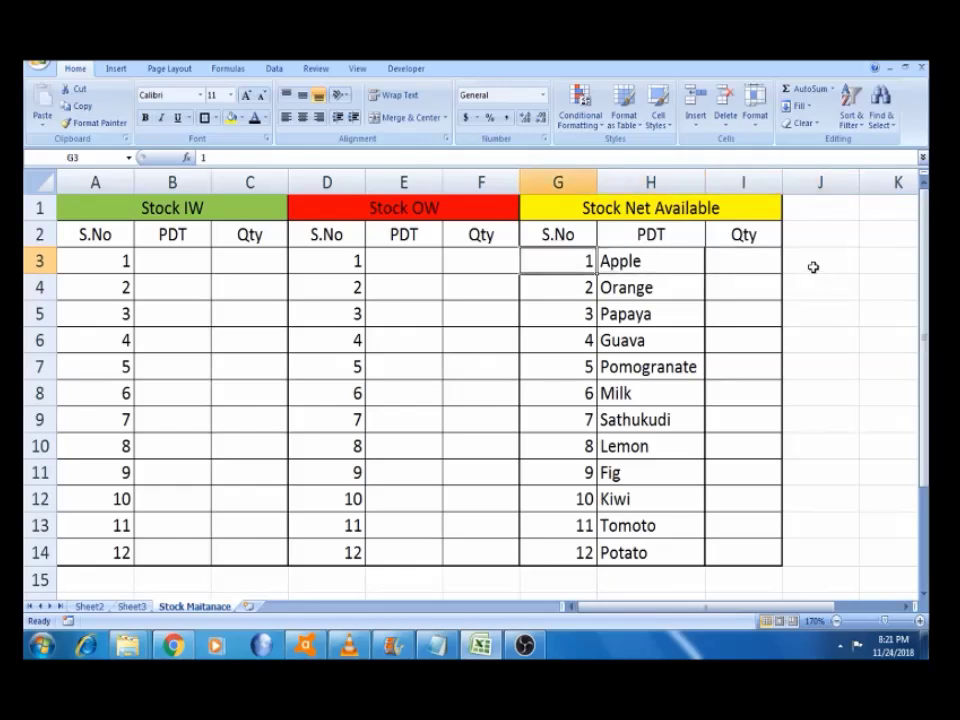
pyautogui.press('Left')
pyautogui.press('Left')
pyautogui.press('Right')
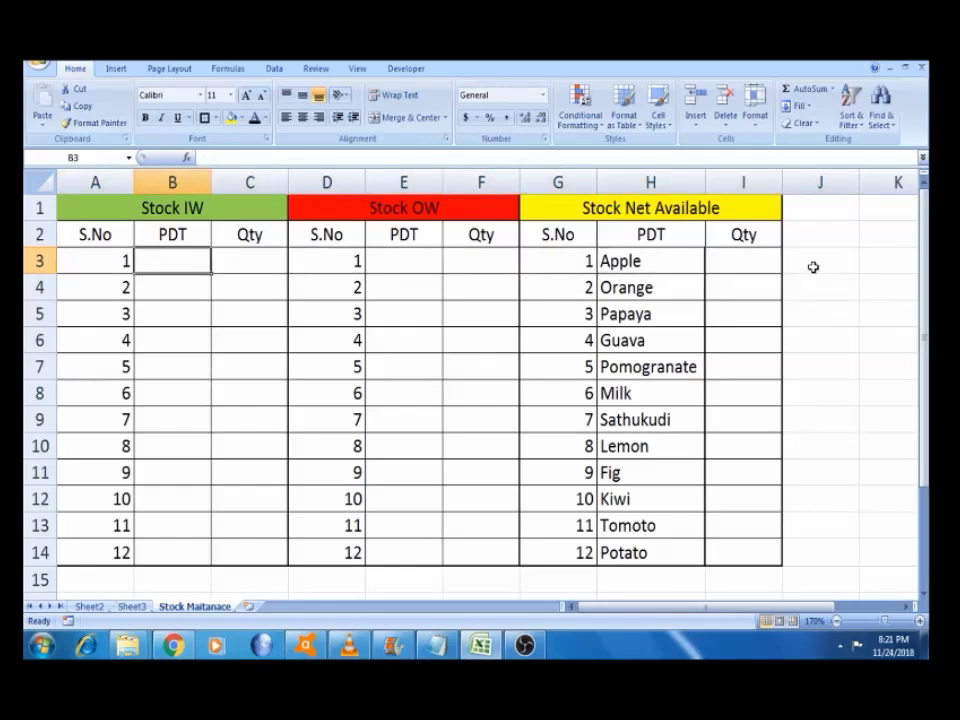
pyautogui.press('Right')
pyautogui.press('Right')
pyautogui.press('Right')
pyautogui.press('Right')
pyautogui.press('Right')
pyautogui.press('Right')
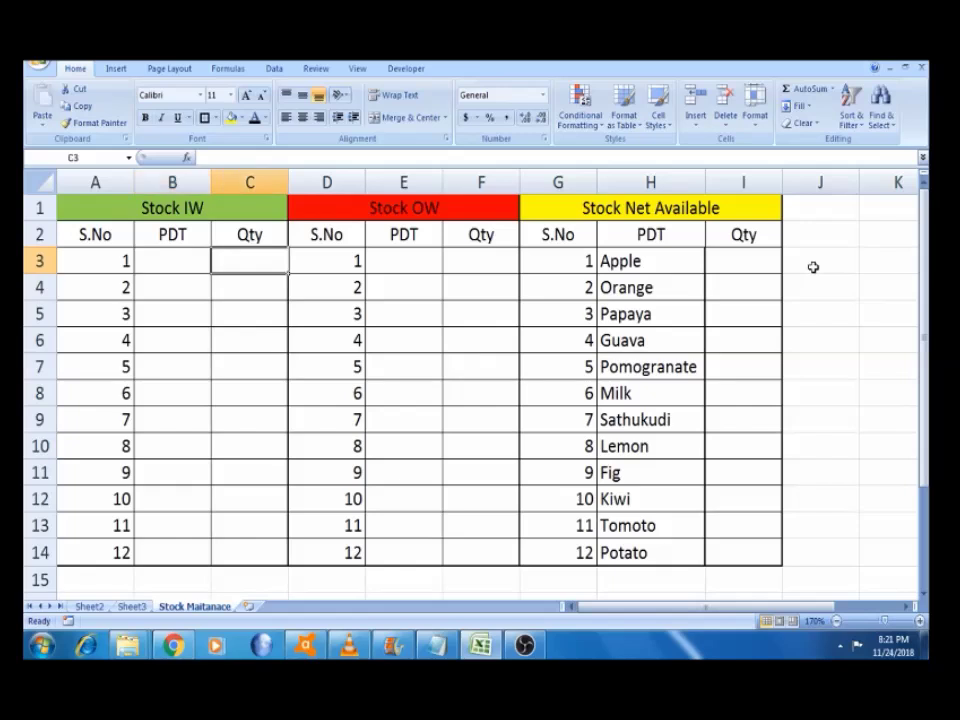
pyautogui.press('Right')
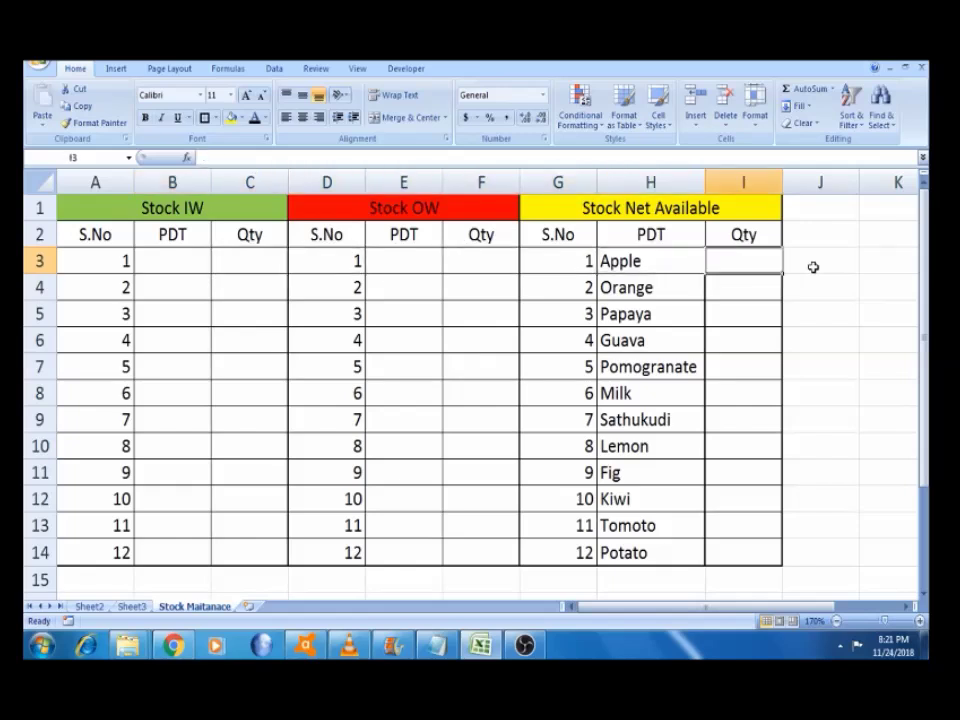
pyautogui.press('Left')
pyautogui.press('Left')
pyautogui.press('Left')
pyautogui.press('Left')
pyautogui.press('Left')
pyautogui.press('Left')
pyautogui.press('Left')
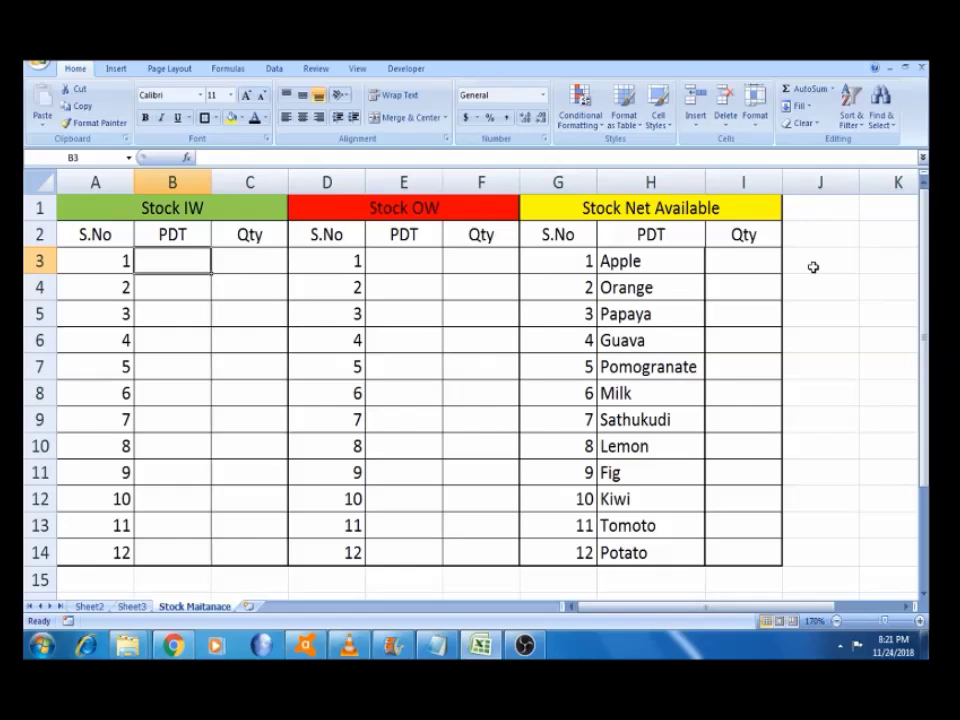
pyautogui.write('apple')
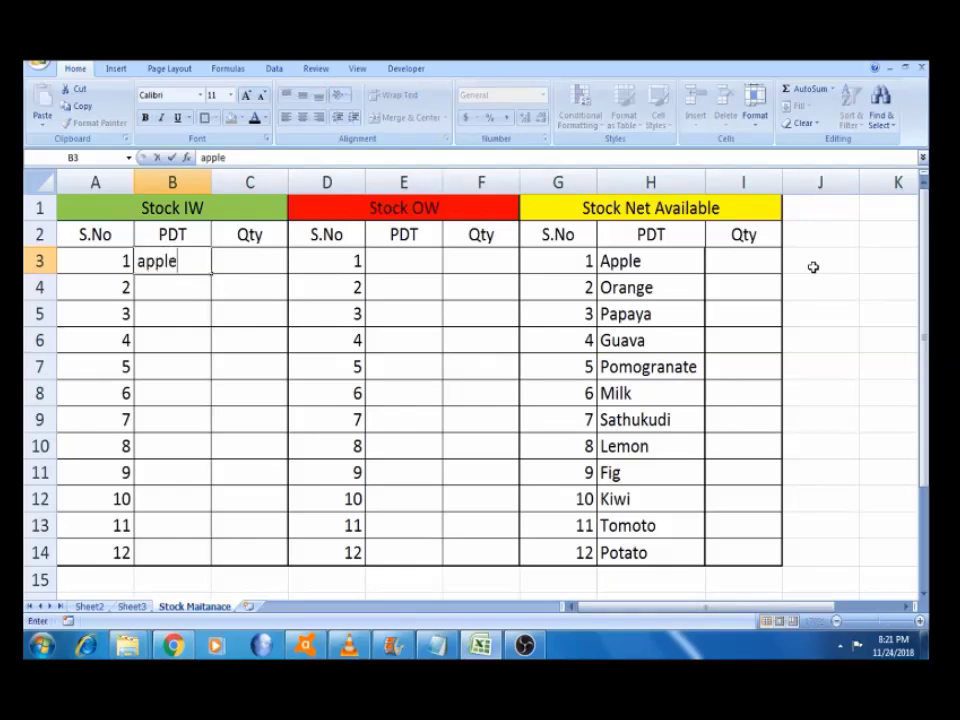
pyautogui.hotkey('ctrl', 'Return')
pyautogui.press('Delete')
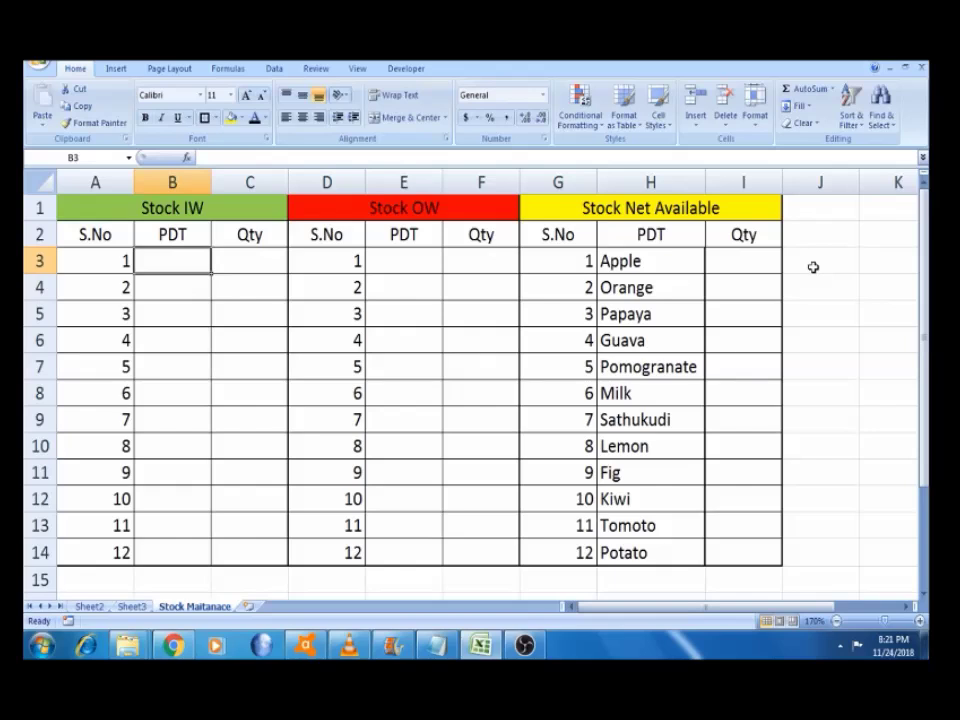
# Add a List data validation to B3 with source $H$3:$H$41
pyautogui.click(273, 70)
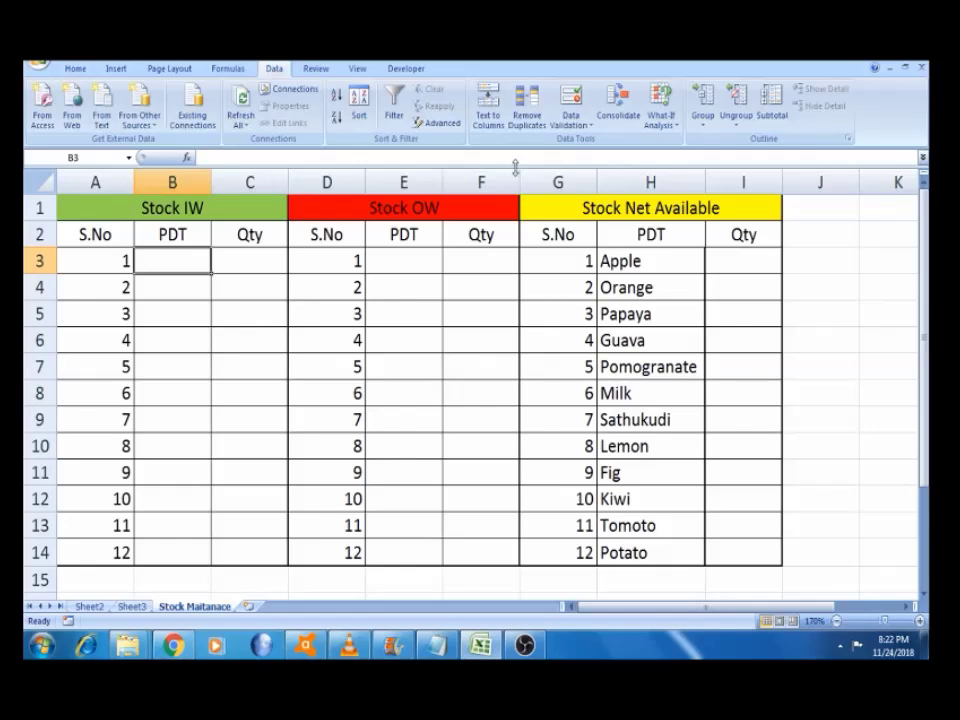
pyautogui.click(590, 125)
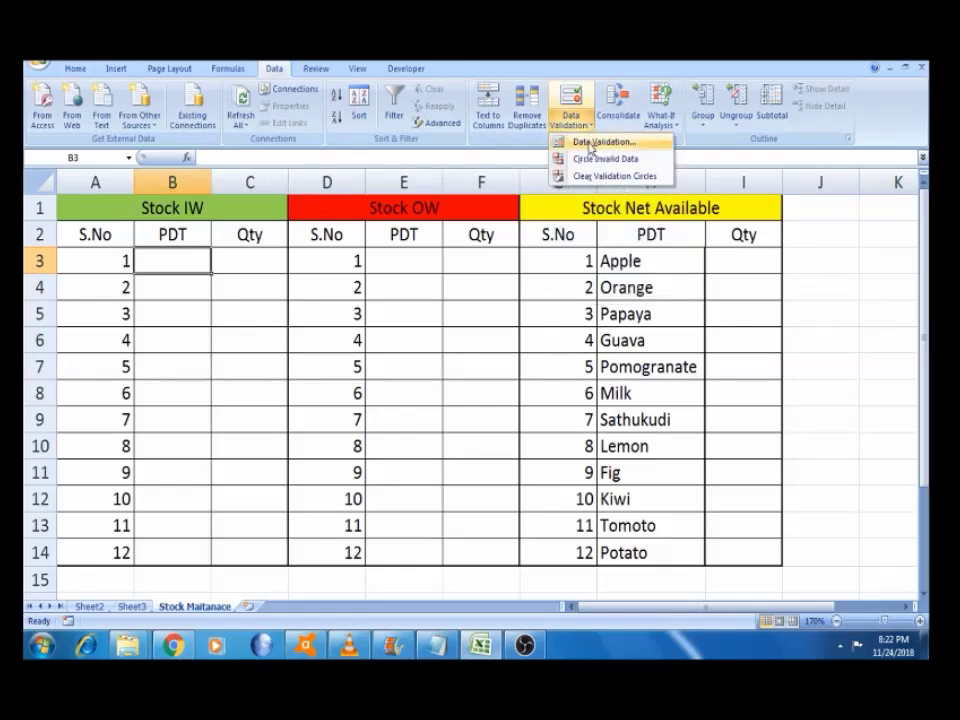
pyautogui.click(591, 143)
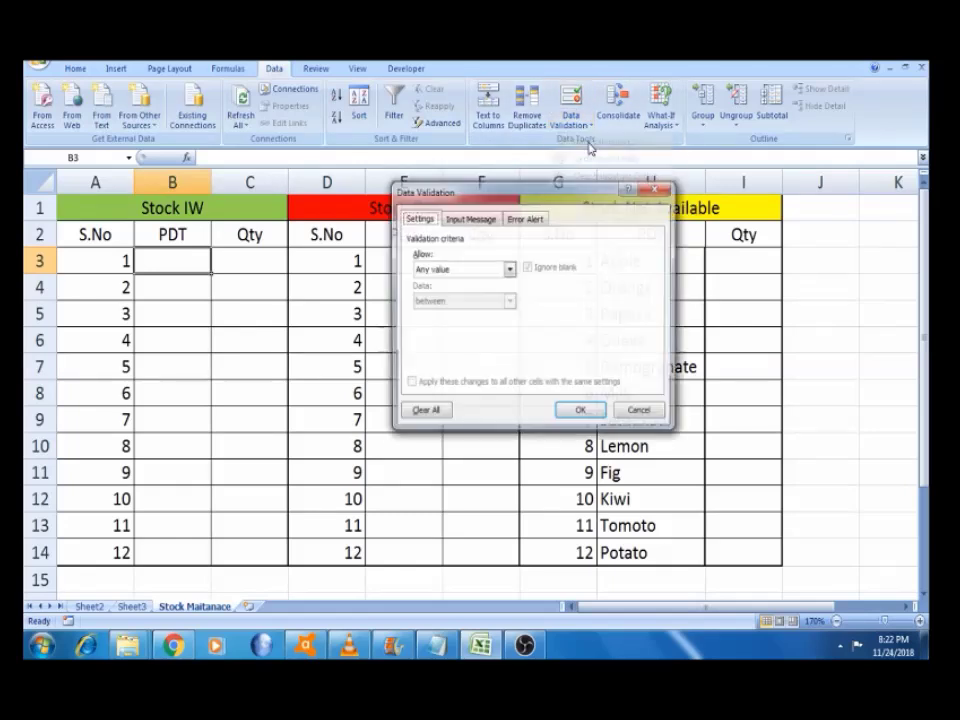
pyautogui.click(510, 270)
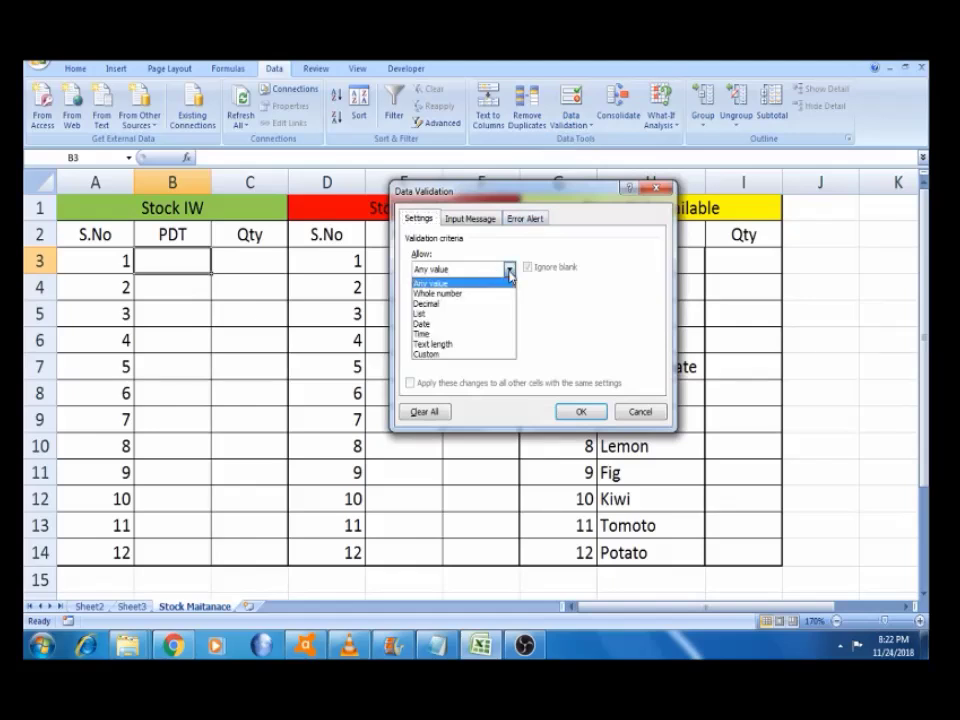
pyautogui.click(461, 316)
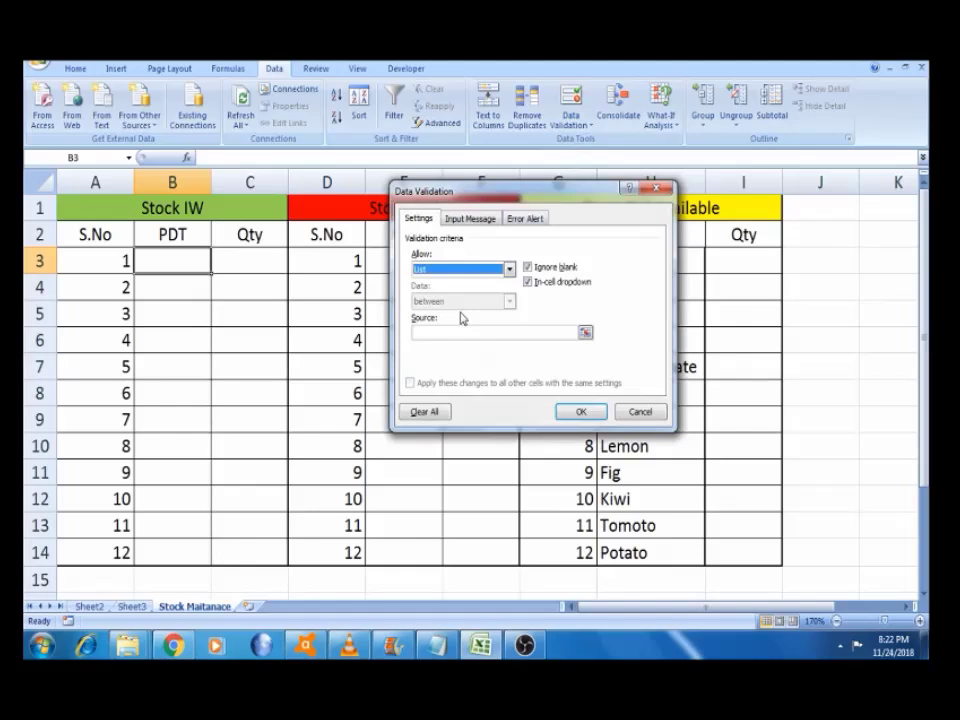
pyautogui.click(525, 330)
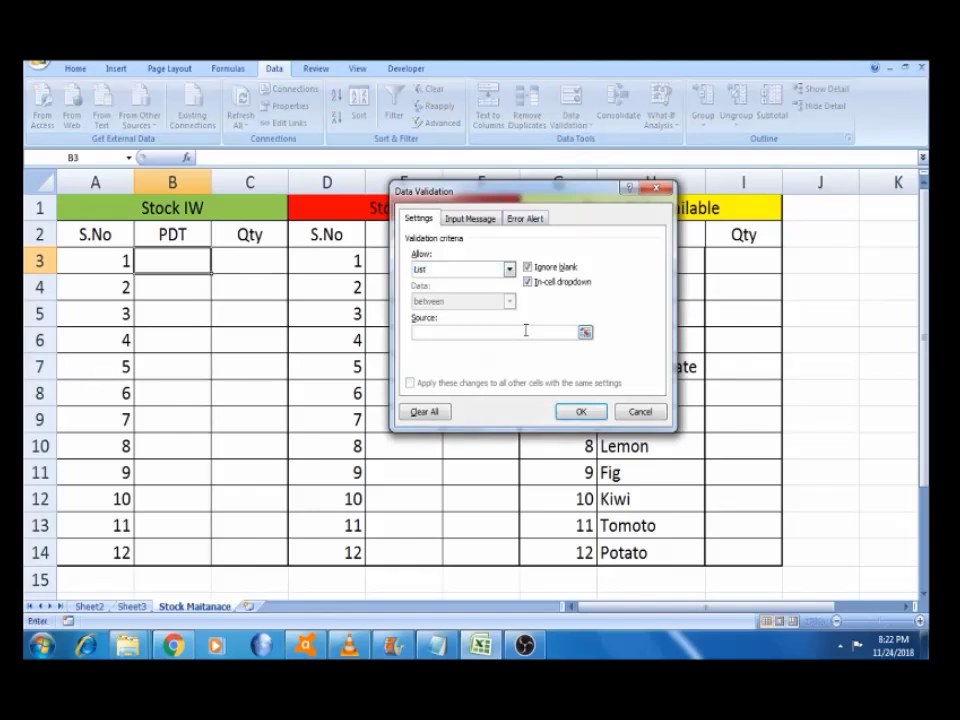
pyautogui.click(585, 333)
pyautogui.click(641, 263)
pyautogui.hotkey('shift', 'Down')
pyautogui.hotkey('shift', 'Down')
pyautogui.hotkey('shift', 'Down')
pyautogui.hotkey('shift', 'Down')
pyautogui.hotkey('shift', 'Down')
pyautogui.hotkey('shift', 'Down')
pyautogui.hotkey('shift', 'Down')
pyautogui.hotkey('shift', 'Down')
pyautogui.hotkey('shift', 'Down')
pyautogui.hotkey('shift', 'Down')
pyautogui.hotkey('shift', 'Down')
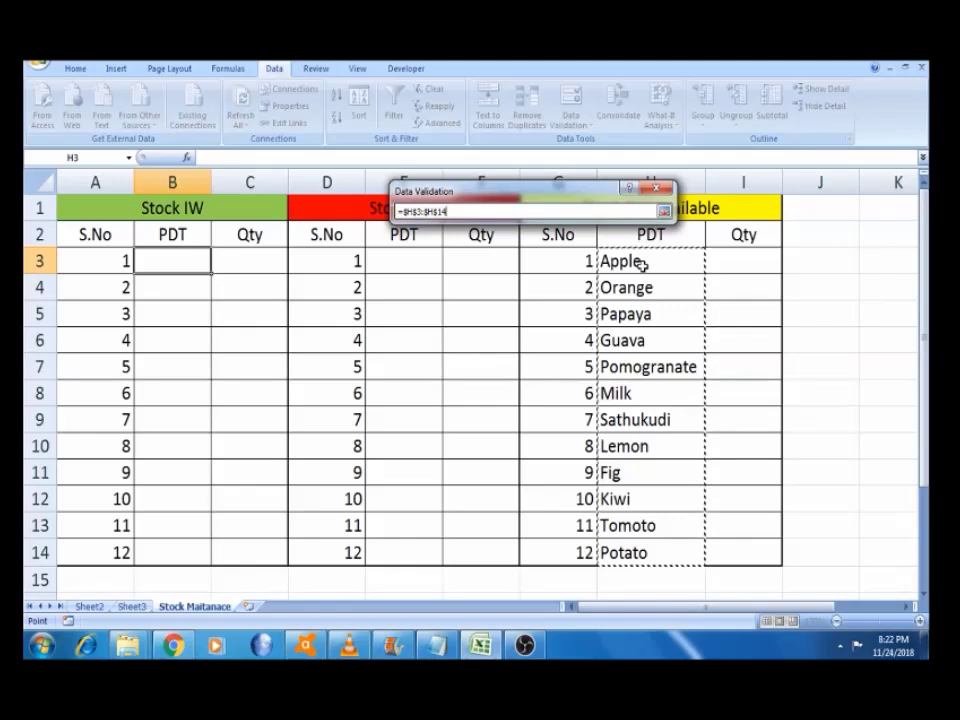
pyautogui.hotkey('shift', 'Down')
pyautogui.hotkey('shift', 'Down')
pyautogui.hotkey('shift', 'Down')
pyautogui.hotkey('shift', 'Down')
pyautogui.hotkey('shift', 'Down')
pyautogui.hotkey('shift', 'Down')
pyautogui.hotkey('shift', 'Down')
pyautogui.hotkey('shift', 'Down')
pyautogui.hotkey('shift', 'Down')
pyautogui.hotkey('shift', 'Down')
pyautogui.hotkey('shift', 'Down')
pyautogui.hotkey('shift', 'Down')
pyautogui.hotkey('shift', 'Down')
pyautogui.hotkey('shift', 'Down')
pyautogui.hotkey('shift', 'Down')
pyautogui.hotkey('shift', 'Down')
pyautogui.hotkey('shift', 'Down')
pyautogui.hotkey('shift', 'Down')
pyautogui.hotkey('shift', 'Down')
pyautogui.hotkey('shift', 'Down')
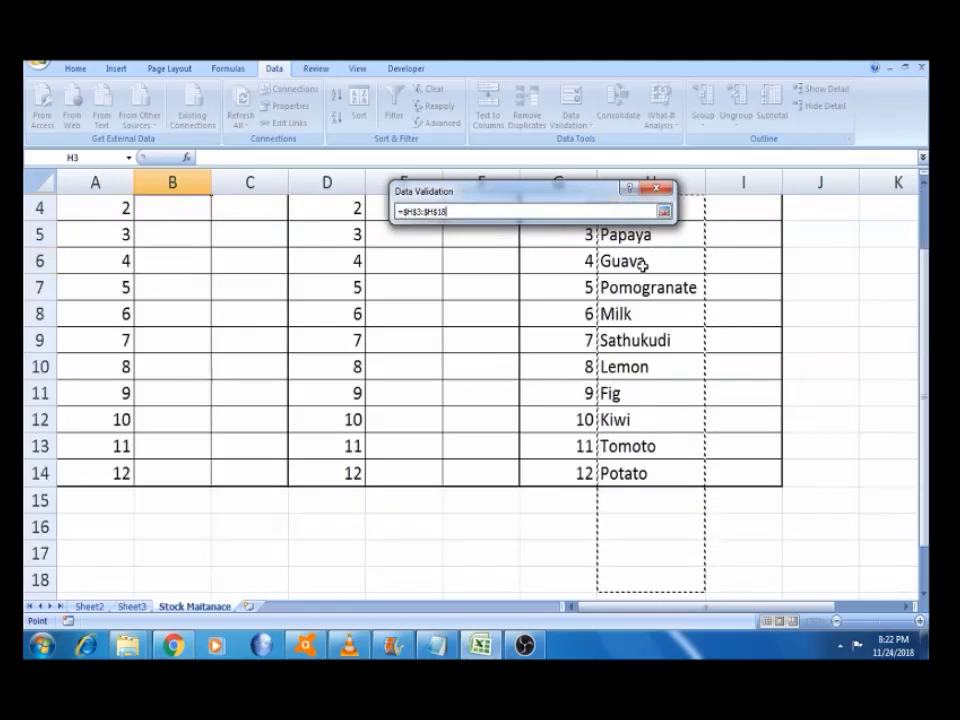
pyautogui.hotkey('shift', 'Down')
pyautogui.hotkey('shift', 'Down')
pyautogui.hotkey('shift', 'Down')
pyautogui.hotkey('shift', 'Down')
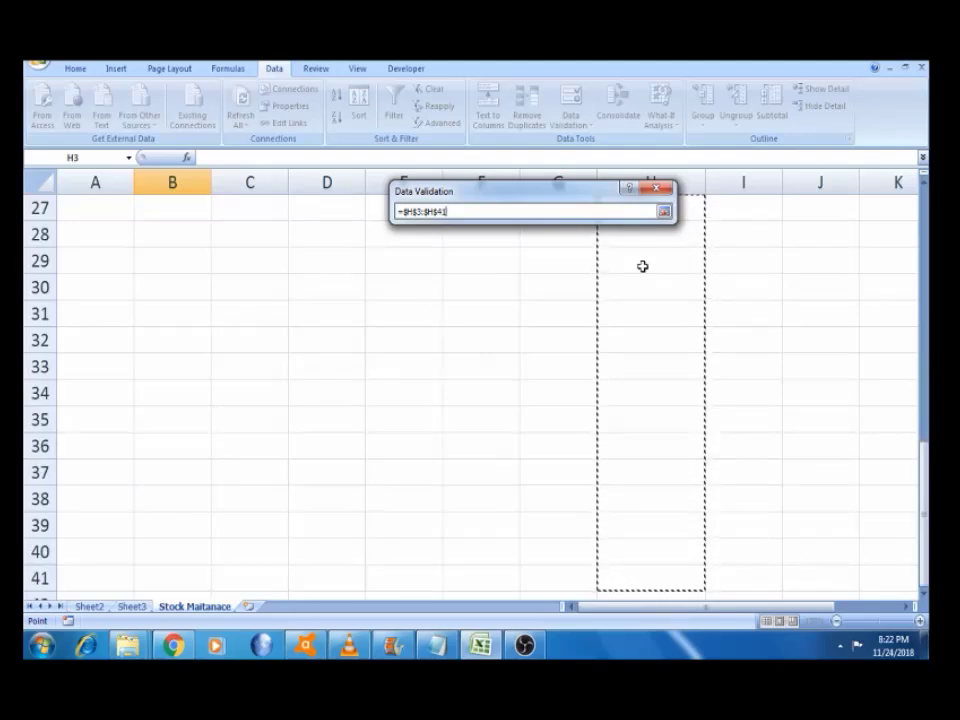
pyautogui.press('Return')
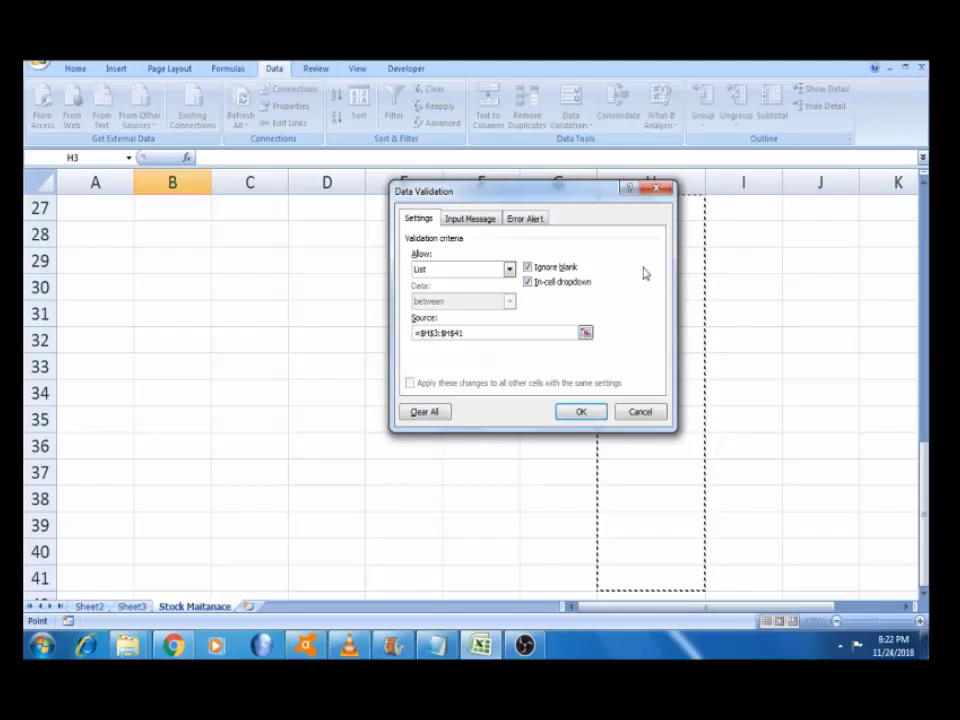
pyautogui.click(579, 411)
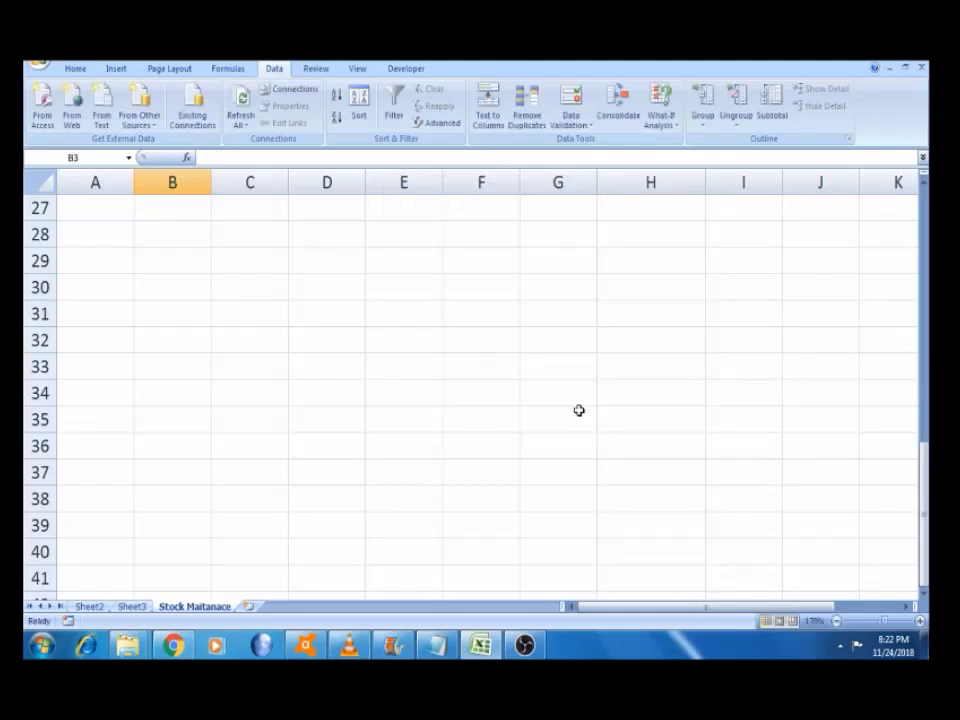
pyautogui.scroll(9, 690, 300)
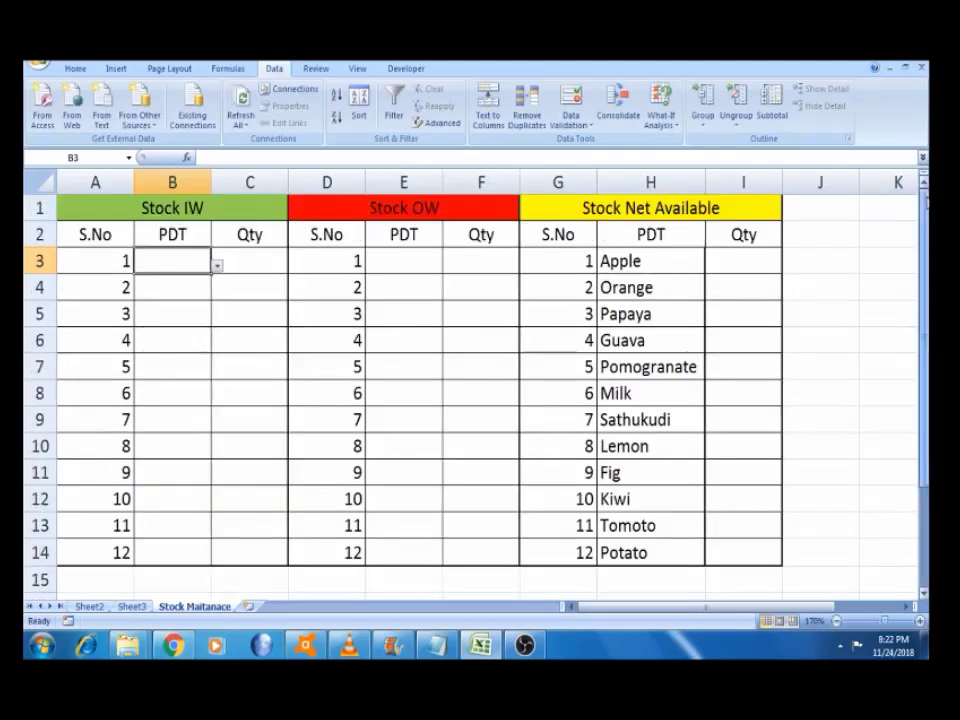
pyautogui.click(686, 256)
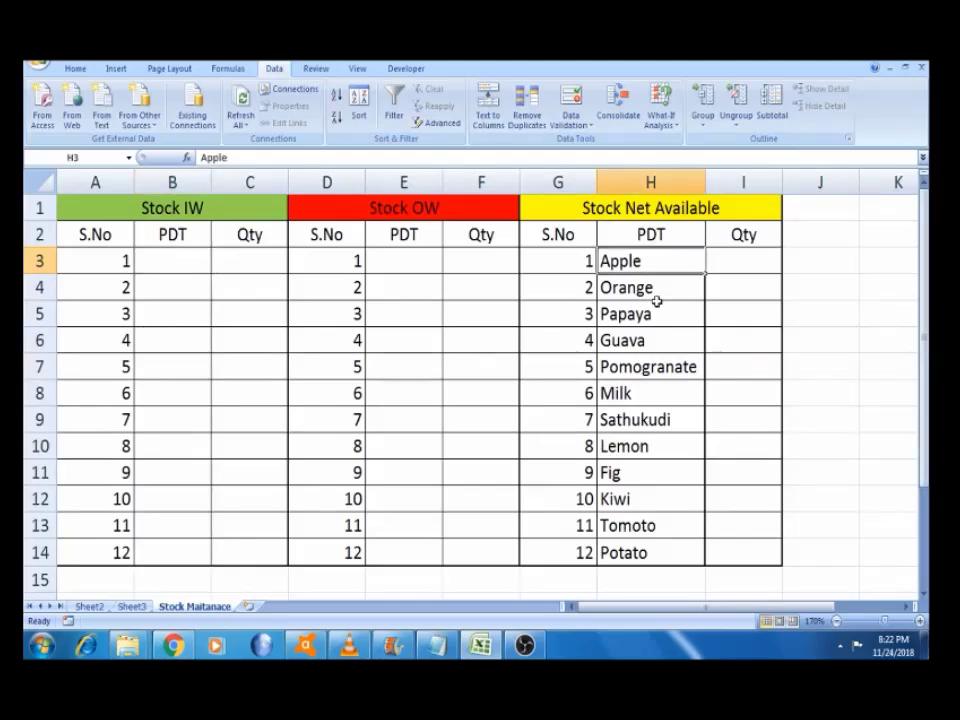
pyautogui.click(621, 553)
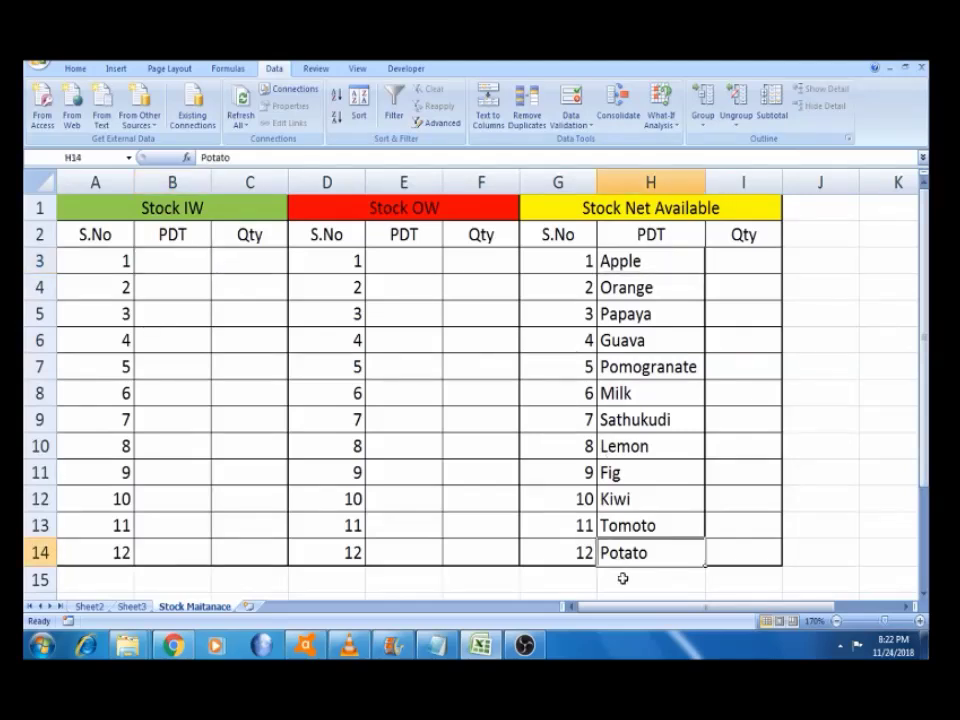
pyautogui.click(623, 578)
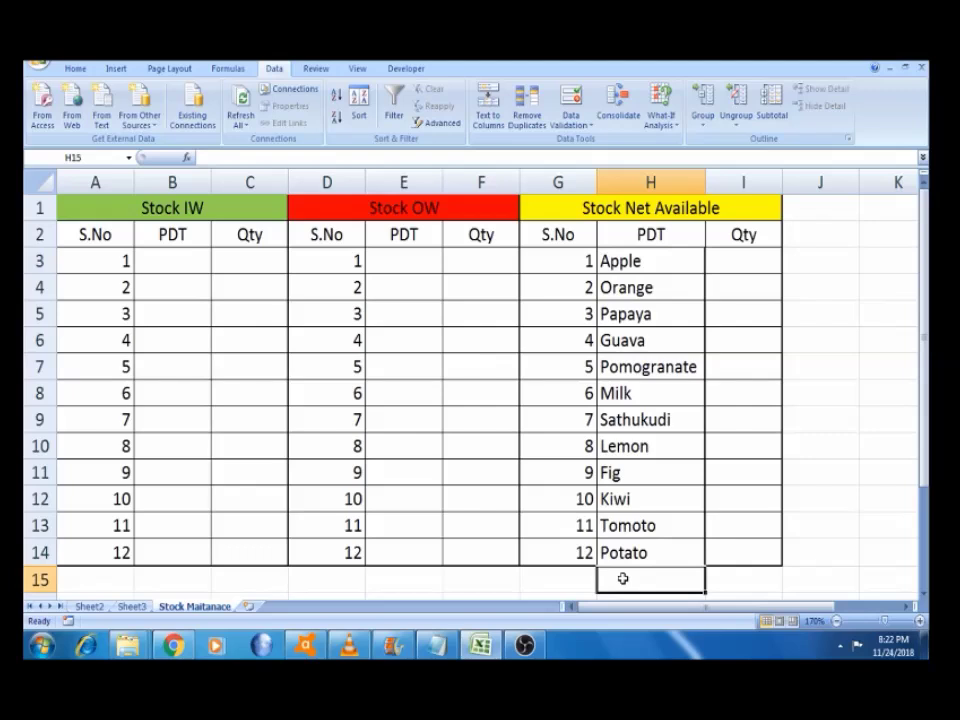
pyautogui.click(620, 555)
pyautogui.click(623, 579)
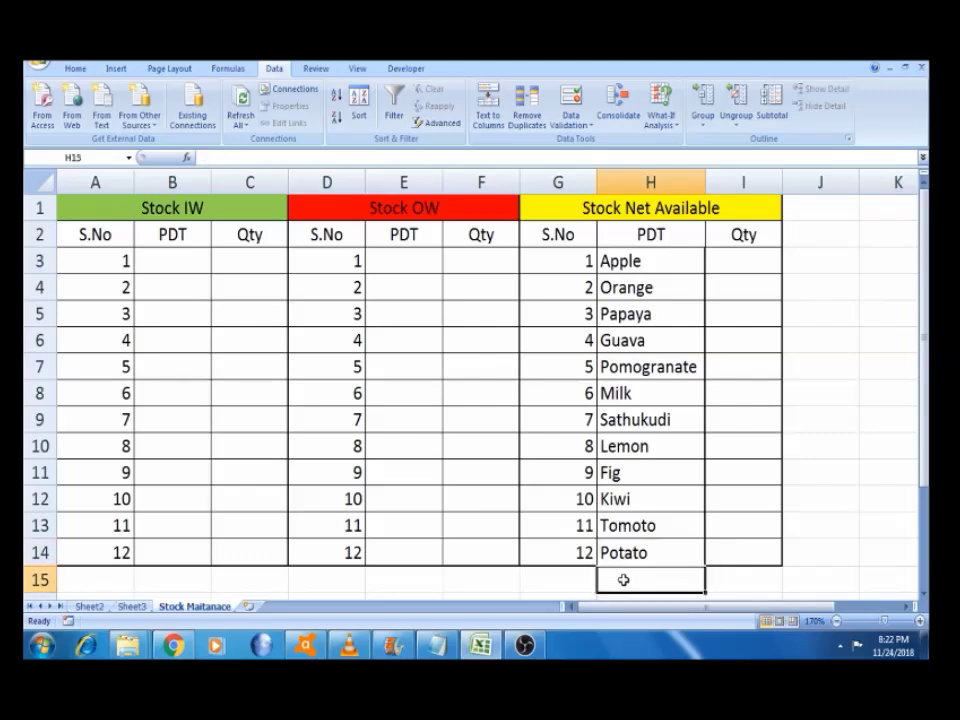
pyautogui.click(630, 255)
pyautogui.press('Down')
pyautogui.press('Down')
pyautogui.press('Down')
pyautogui.press('Down')
pyautogui.press('Down')
pyautogui.press('Down')
pyautogui.press('Down')
pyautogui.press('Down')
pyautogui.press('Down')
pyautogui.press('Down')
pyautogui.press('Down')
pyautogui.press('Down')
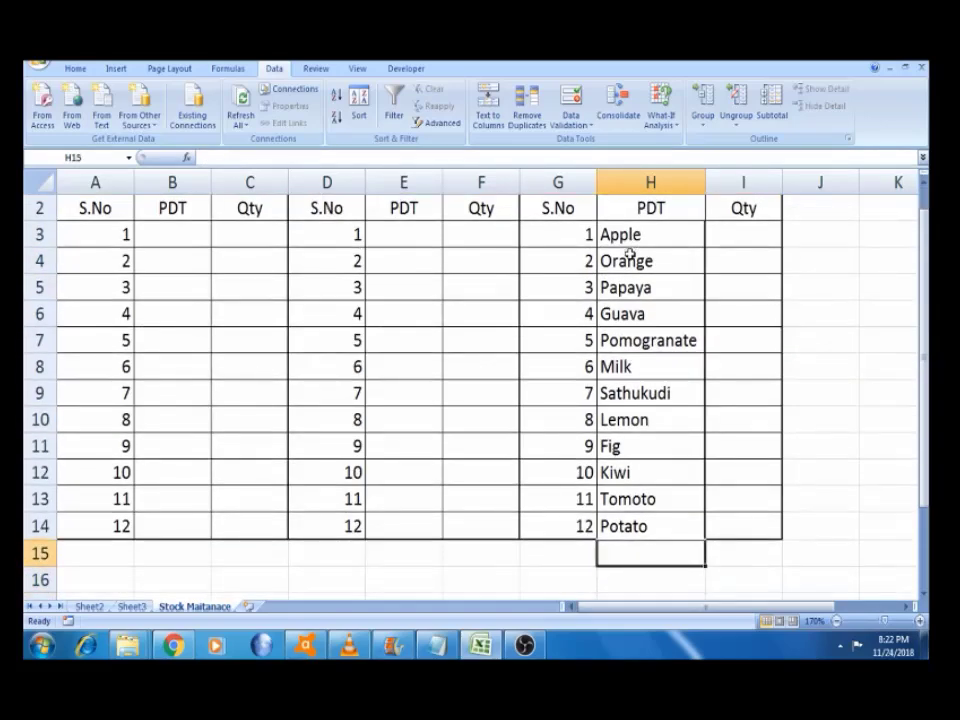
pyautogui.write('Kiwi')
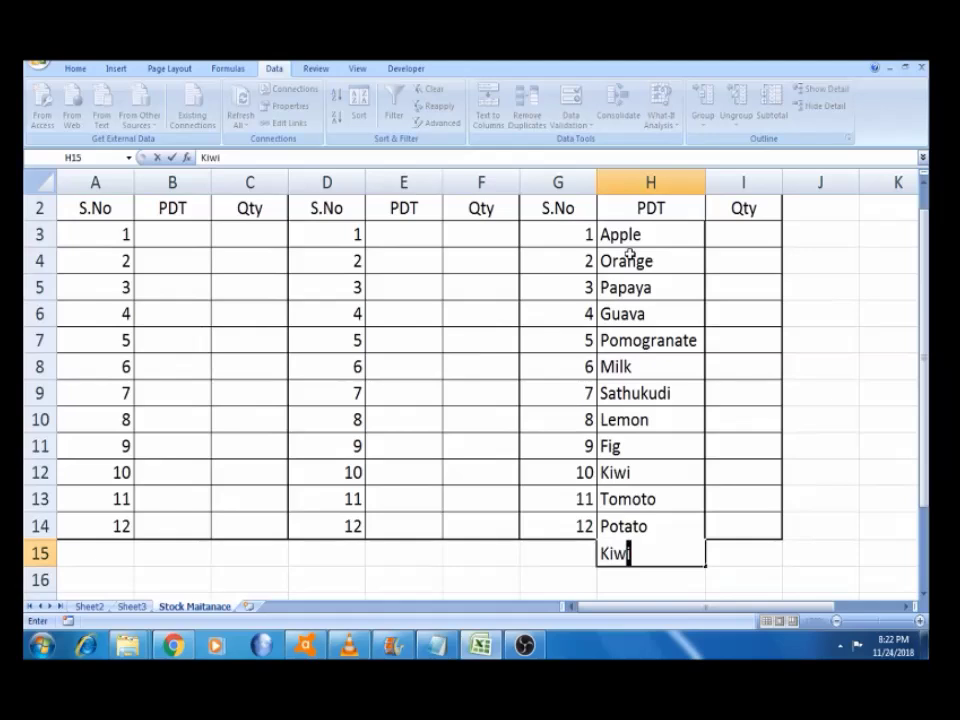
pyautogui.press('BackSpace')
pyautogui.press('BackSpace')
pyautogui.press('BackSpace')
pyautogui.press('BackSpace')
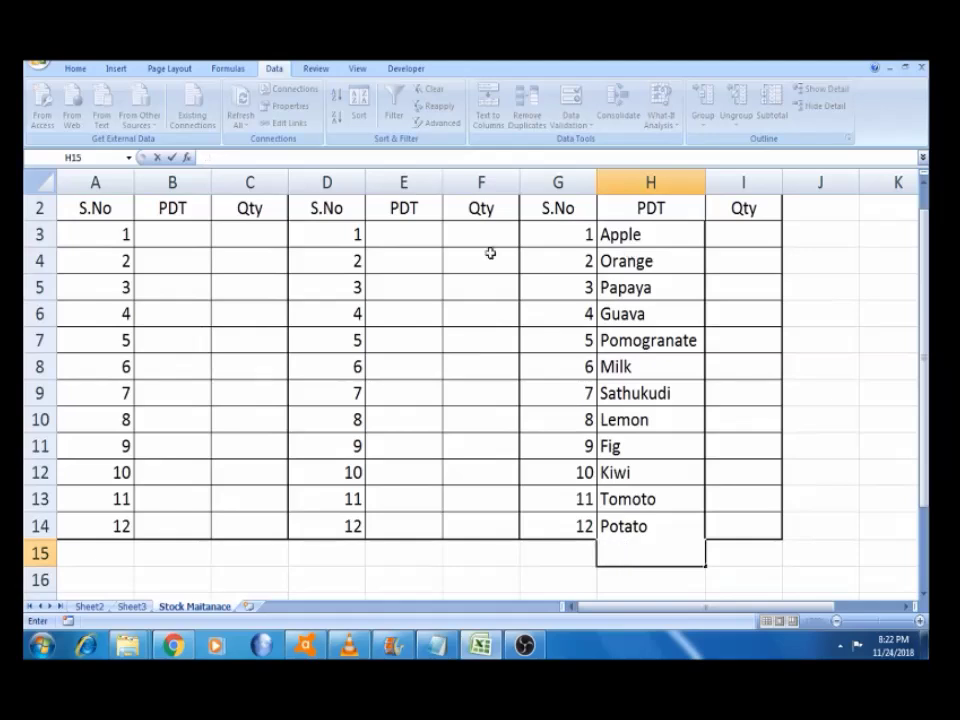
pyautogui.click(190, 237)
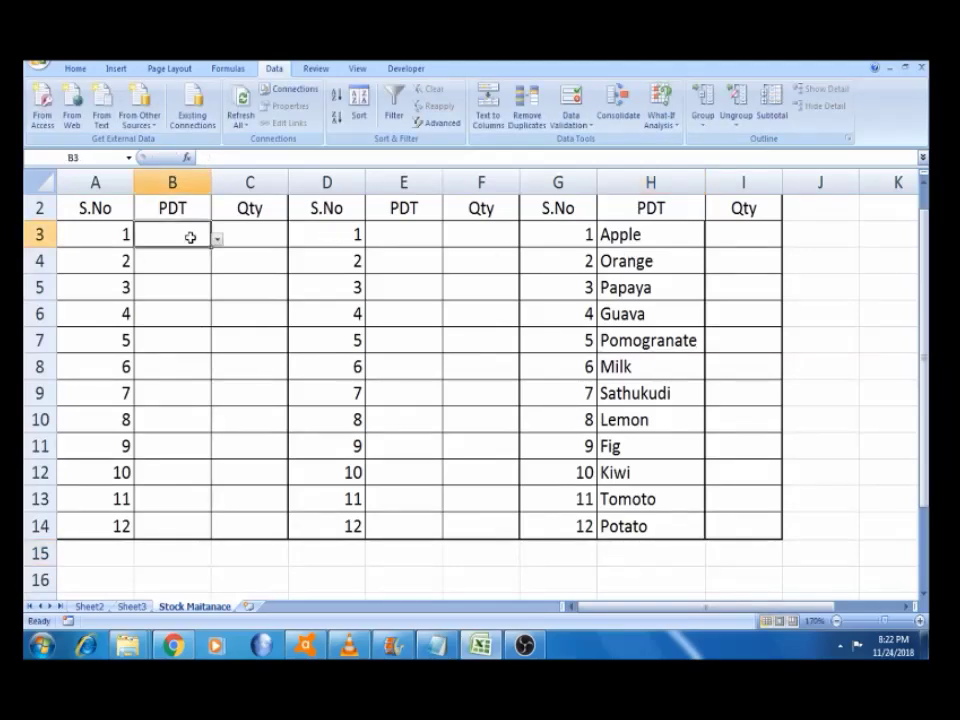
# Check the product dropdowns on B3 and B4 without choosing anything
pyautogui.click(193, 251)
pyautogui.click(193, 238)
pyautogui.click(217, 241)
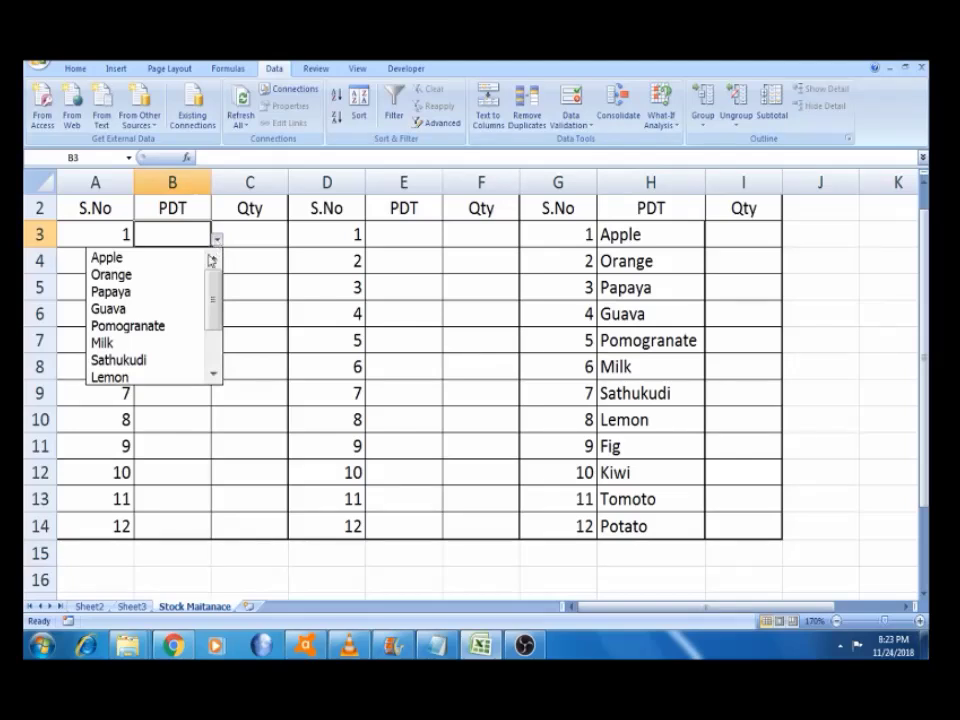
pyautogui.click(244, 266)
pyautogui.click(189, 257)
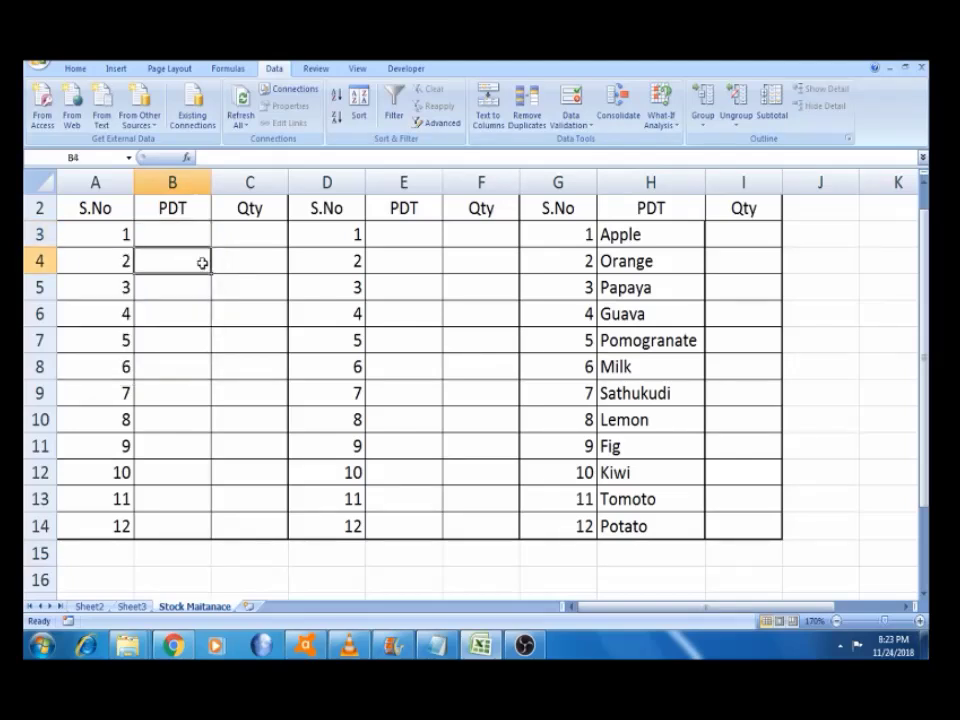
pyautogui.click(193, 237)
pyautogui.moveTo(193, 237); pyautogui.dragTo(193, 526)
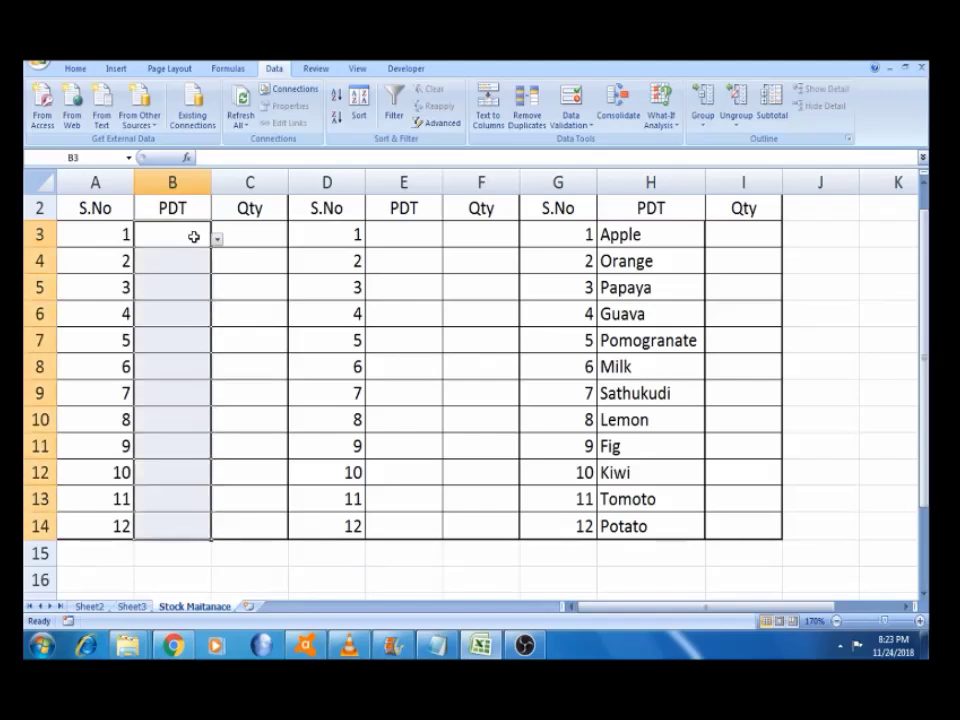
pyautogui.click(193, 256)
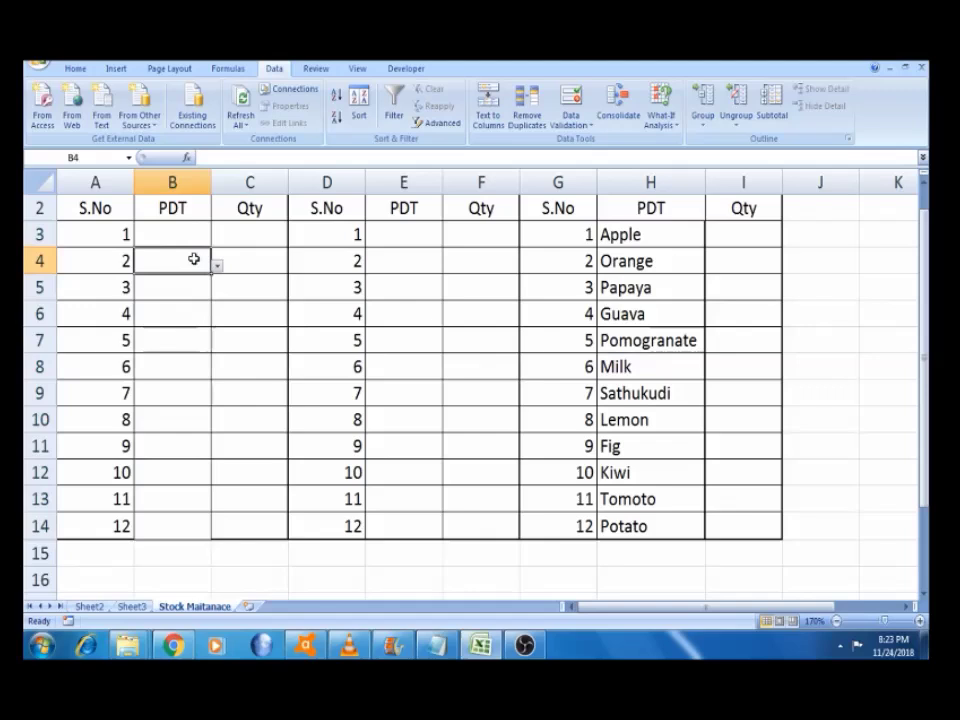
pyautogui.click(216, 268)
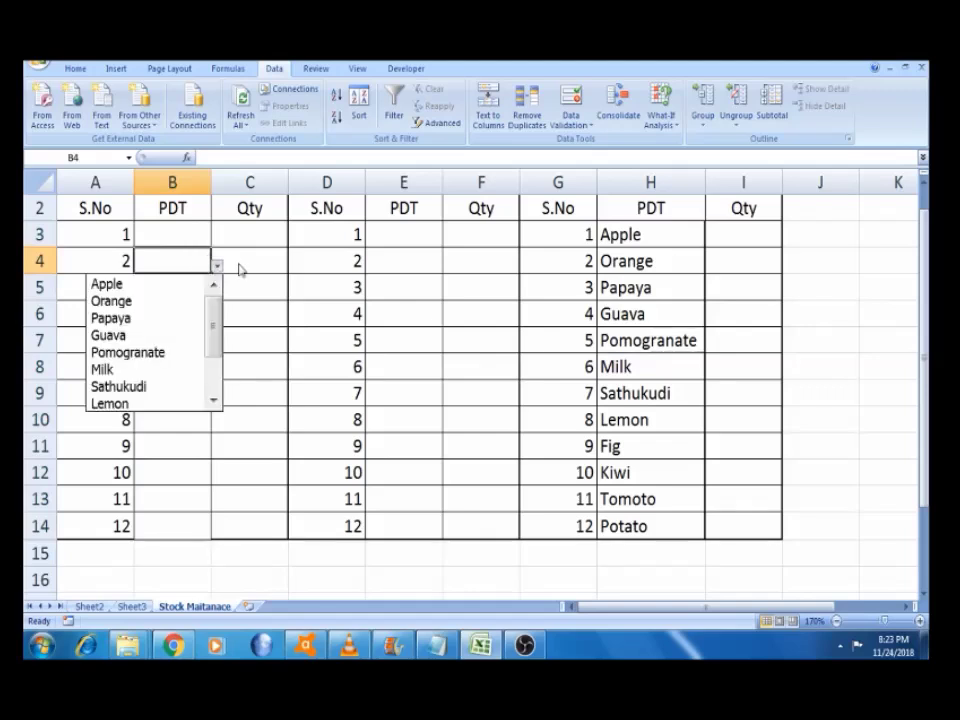
pyautogui.press('Escape')
# Choose Apple for B3 from its product dropdown
pyautogui.press('Down')
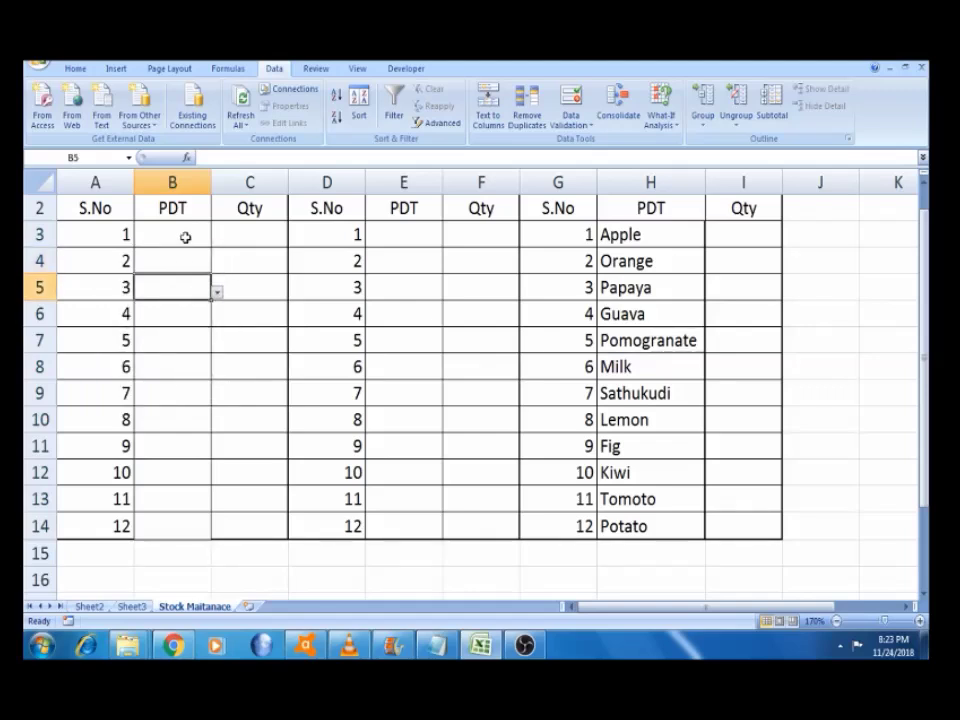
pyautogui.click(185, 237)
pyautogui.click(216, 242)
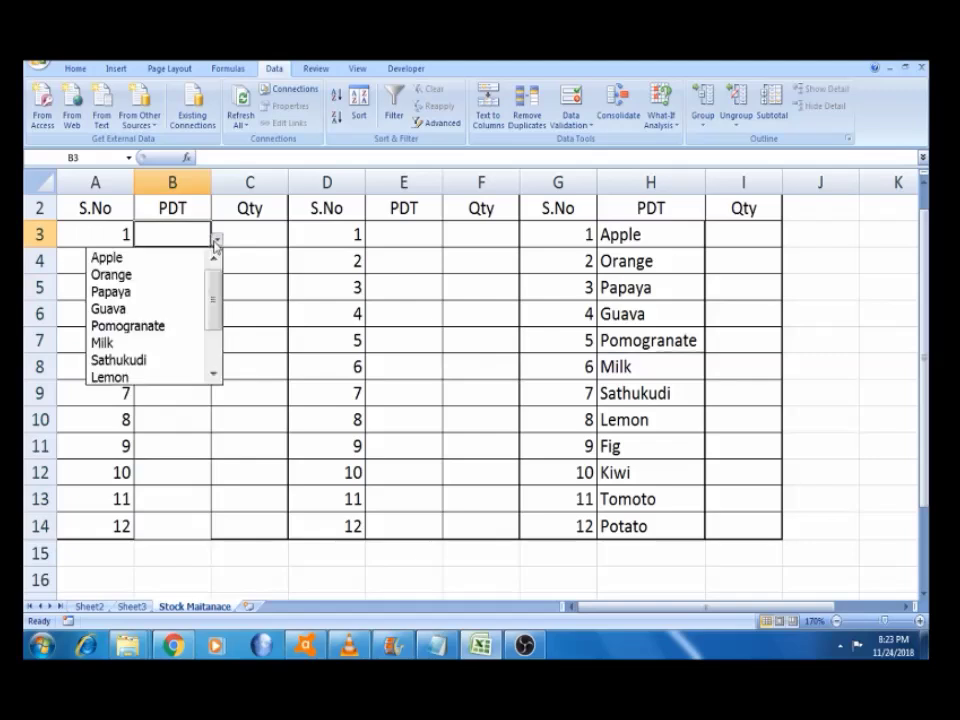
pyautogui.click(195, 258)
pyautogui.click(216, 240)
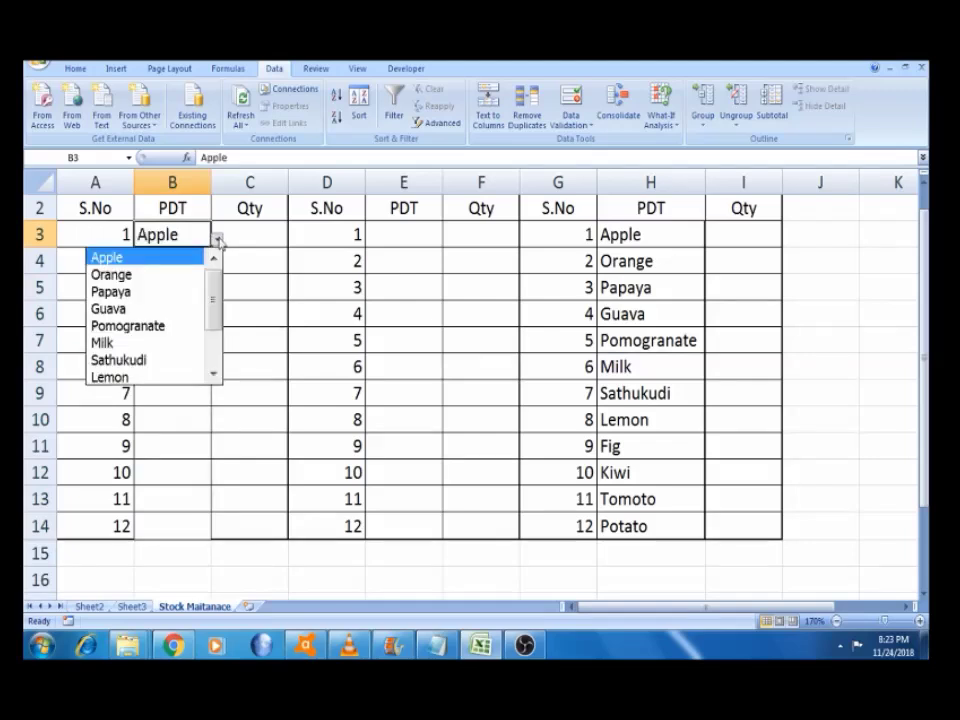
pyautogui.click(263, 238)
# Choose Guava for B4 and Orange for B5 from the product dropdown
pyautogui.click(178, 267)
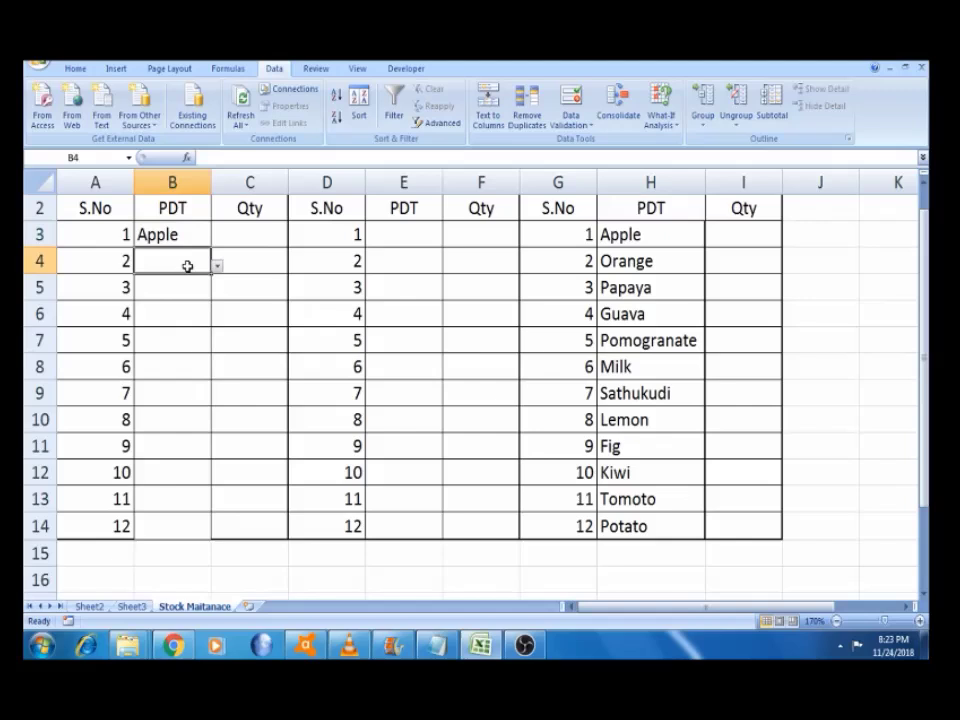
pyautogui.click(216, 268)
pyautogui.press('Down')
pyautogui.press('Down')
pyautogui.press('Down')
pyautogui.press('Down')
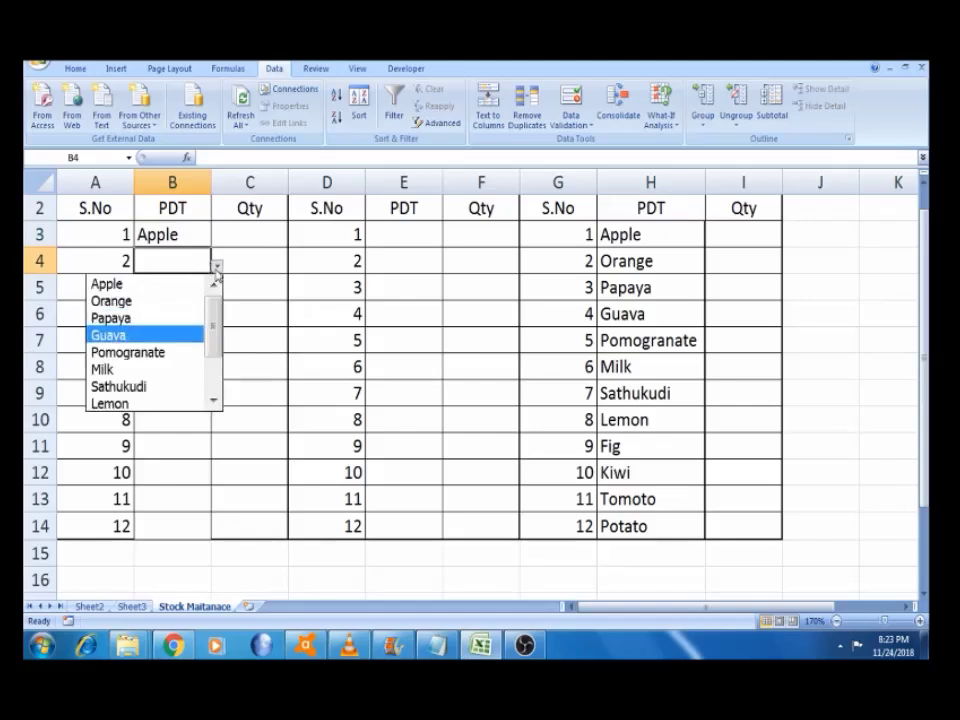
pyautogui.press('Return')
pyautogui.click(161, 287)
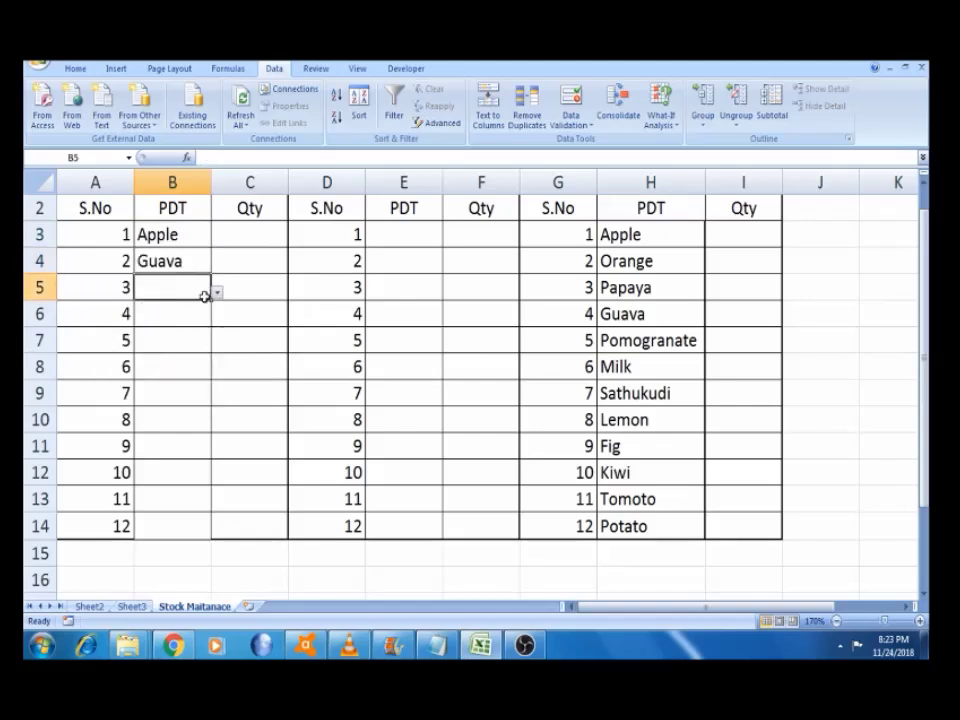
pyautogui.click(216, 292)
pyautogui.click(176, 331)
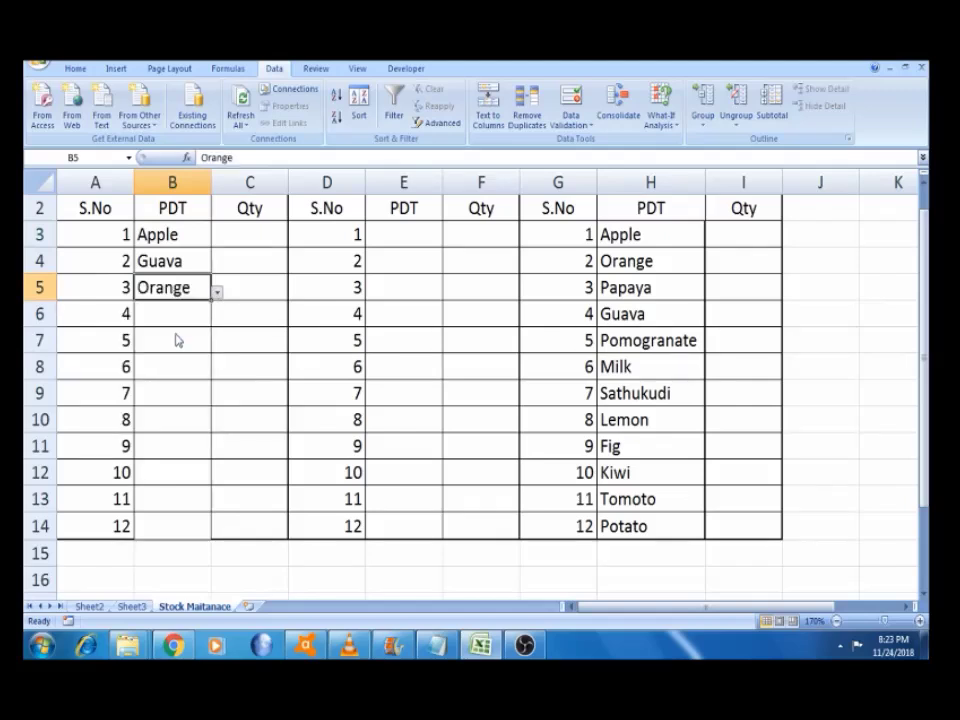
pyautogui.click(620, 236)
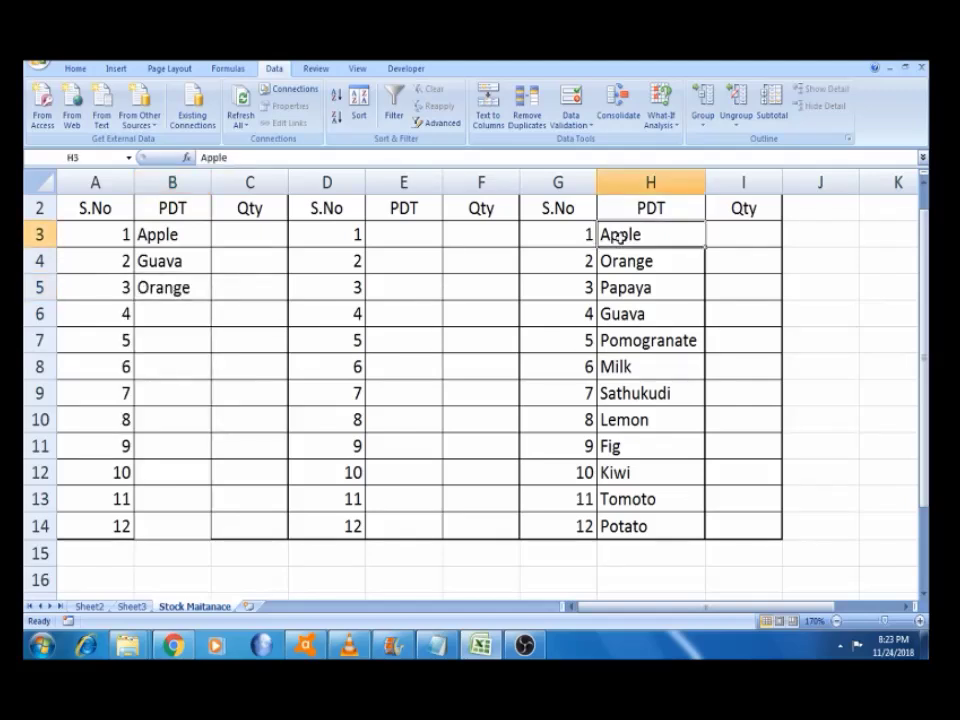
# Copy products H3:H14 into B3:B14 and autofit column B for Pomogranate
pyautogui.hotkey('shift', 'Down')
pyautogui.hotkey('shift', 'Down')
pyautogui.hotkey('shift', 'Down')
pyautogui.hotkey('shift', 'Down')
pyautogui.hotkey('shift', 'Down')
pyautogui.hotkey('shift', 'Down')
pyautogui.hotkey('shift', 'Down')
pyautogui.hotkey('shift', 'Down')
pyautogui.hotkey('shift', 'Down')
pyautogui.hotkey('shift', 'Down')
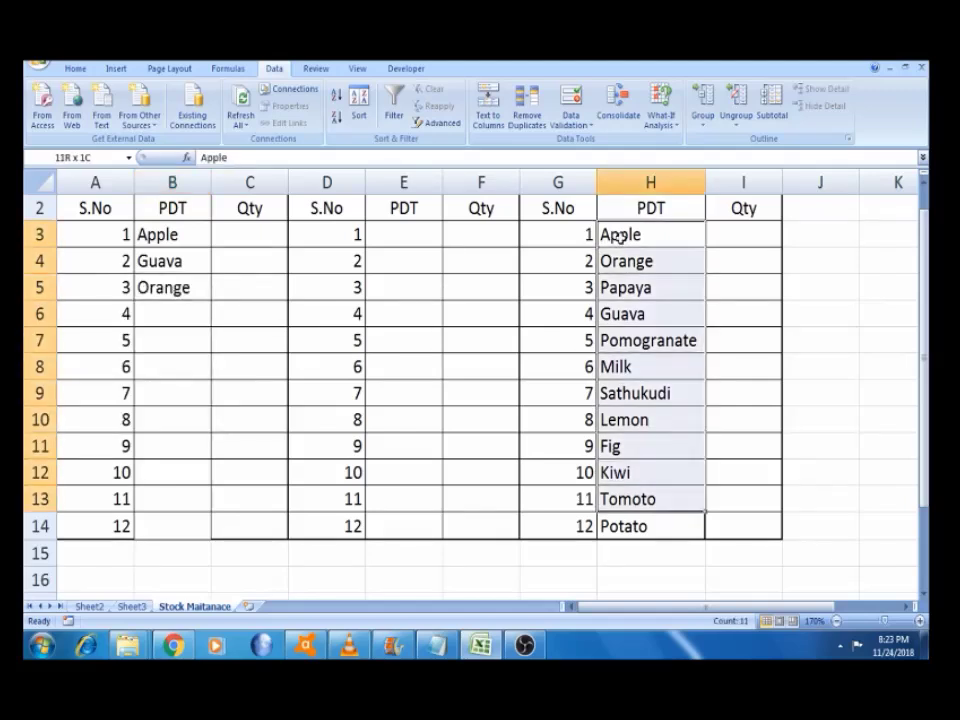
pyautogui.hotkey('shift', 'Down')
pyautogui.hotkey('ctrl', 'c')
pyautogui.press('Left')
pyautogui.press('Left')
pyautogui.press('Left')
pyautogui.press('Left')
pyautogui.press('Left')
pyautogui.press('Left')
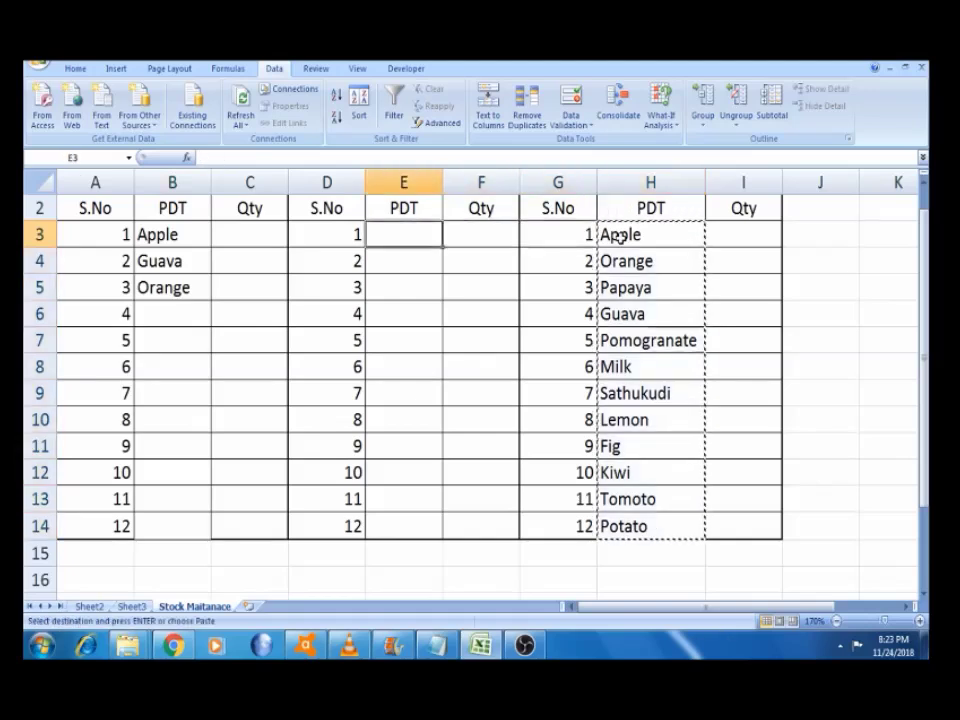
pyautogui.hotkey('ctrl', 'v')
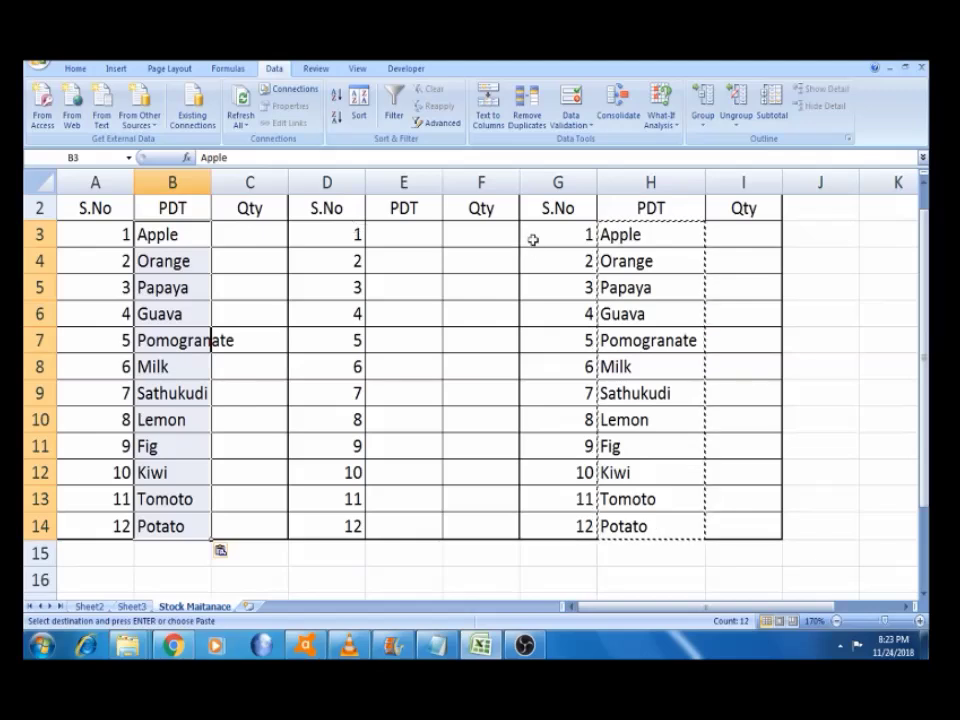
pyautogui.scroll(1, 527, 240)
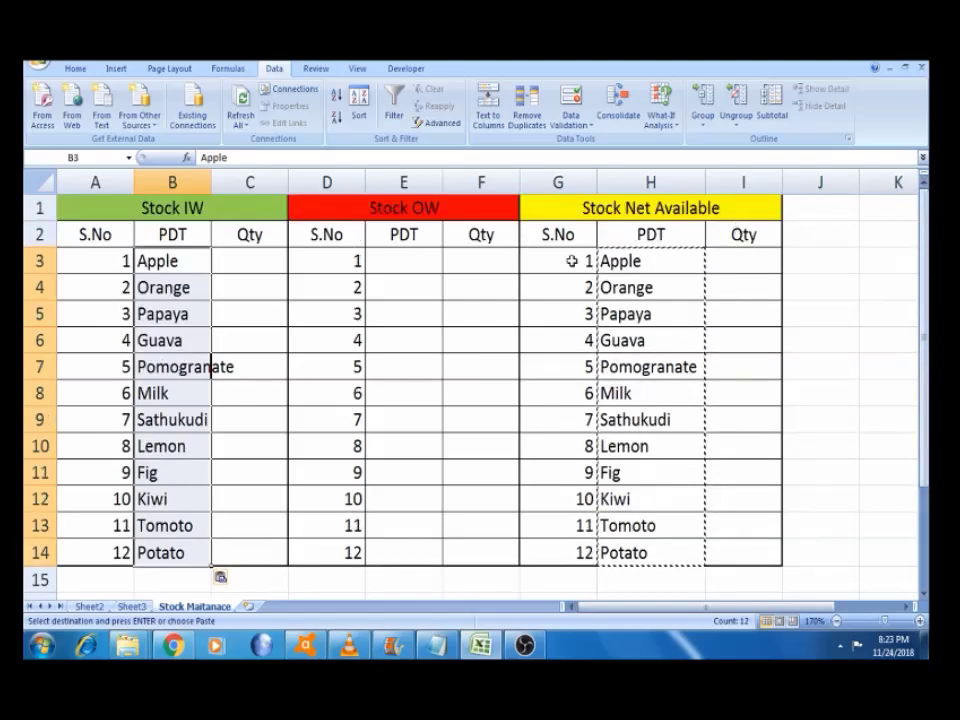
pyautogui.doubleClick(213, 181)
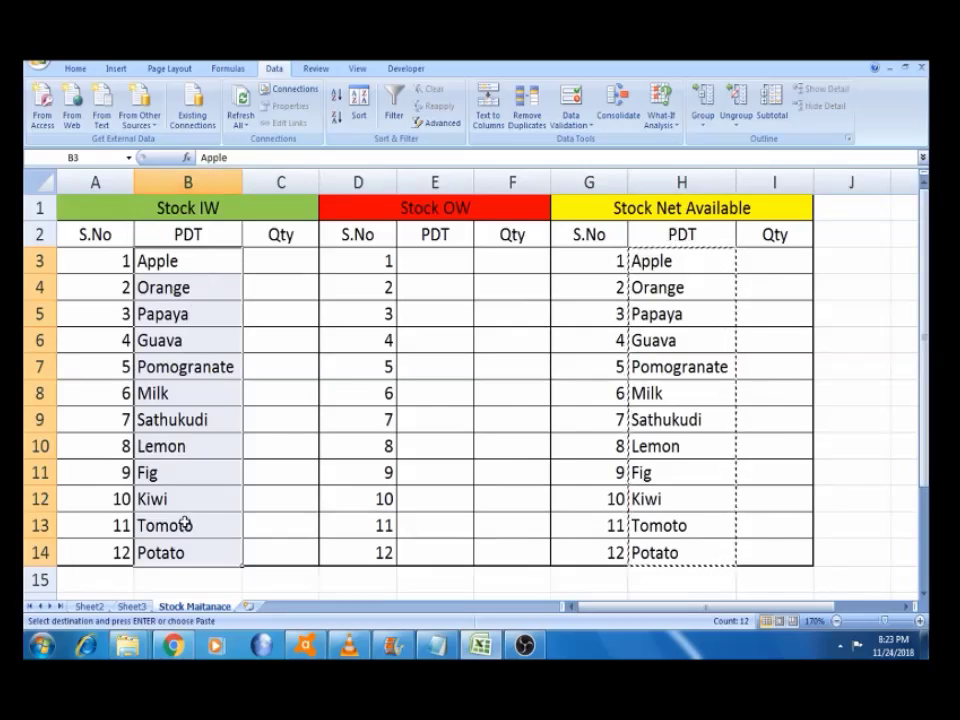
pyautogui.click(173, 576)
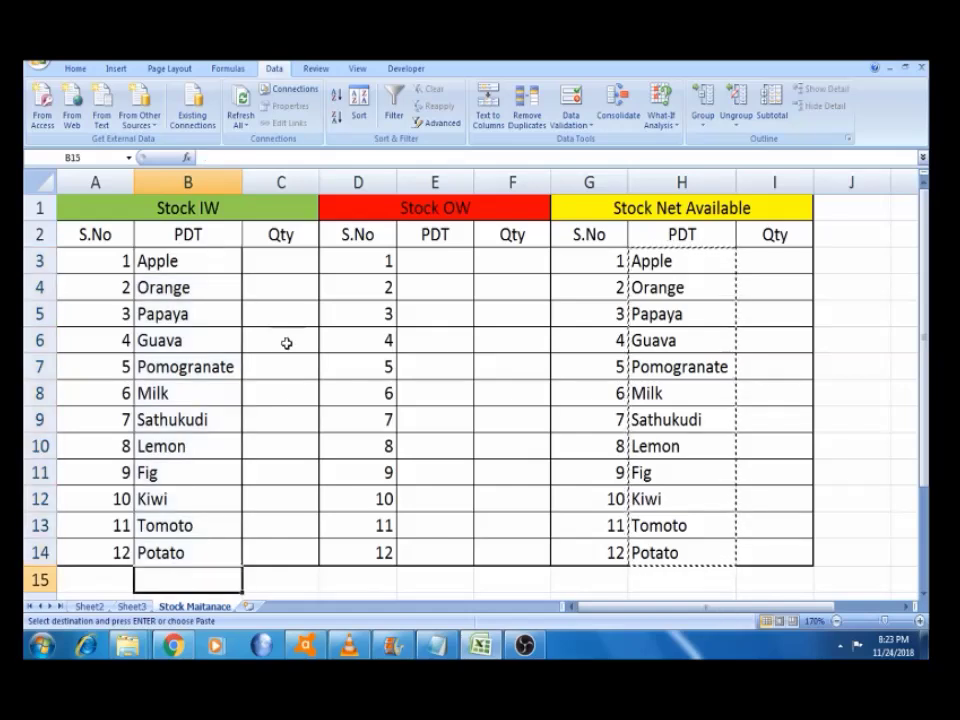
# Copy Sathukudi through Potato from column B to E3
pyautogui.click(227, 262)
pyautogui.moveTo(227, 262); pyautogui.dragTo(190, 552)
pyautogui.moveTo(190, 422); pyautogui.dragTo(190, 422)
pyautogui.hotkey('ctrl', 'c')
pyautogui.click(451, 260)
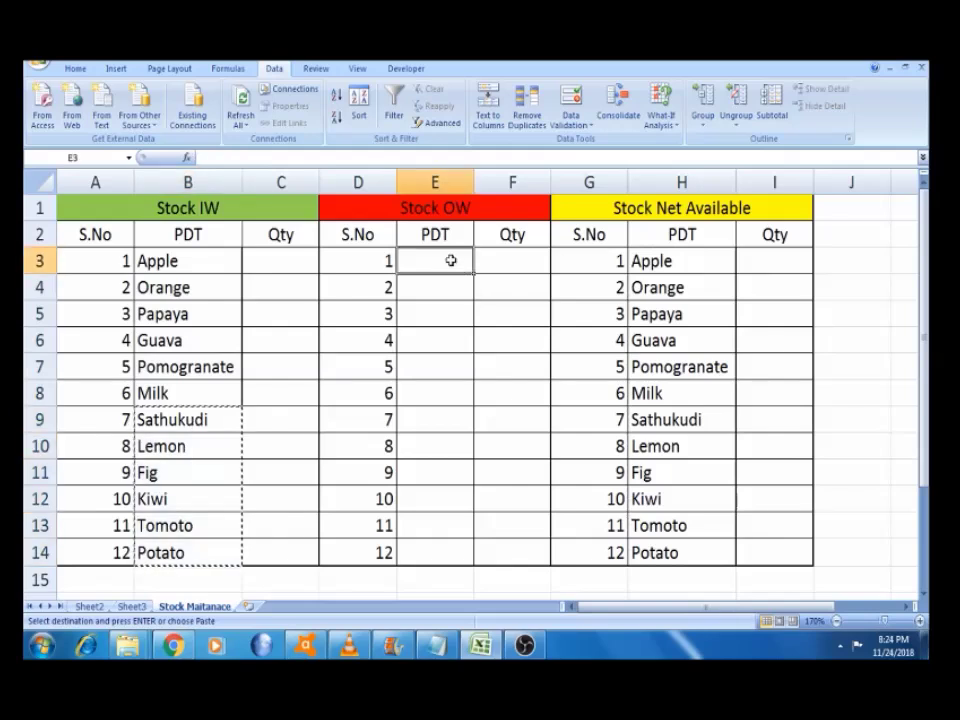
pyautogui.hotkey('ctrl', 'v')
# Copy Apple through Milk to E9 and widen column E for Pomogranate
pyautogui.moveTo(211, 261); pyautogui.dragTo(211, 393)
pyautogui.hotkey('ctrl', 'c')
pyautogui.click(420, 420)
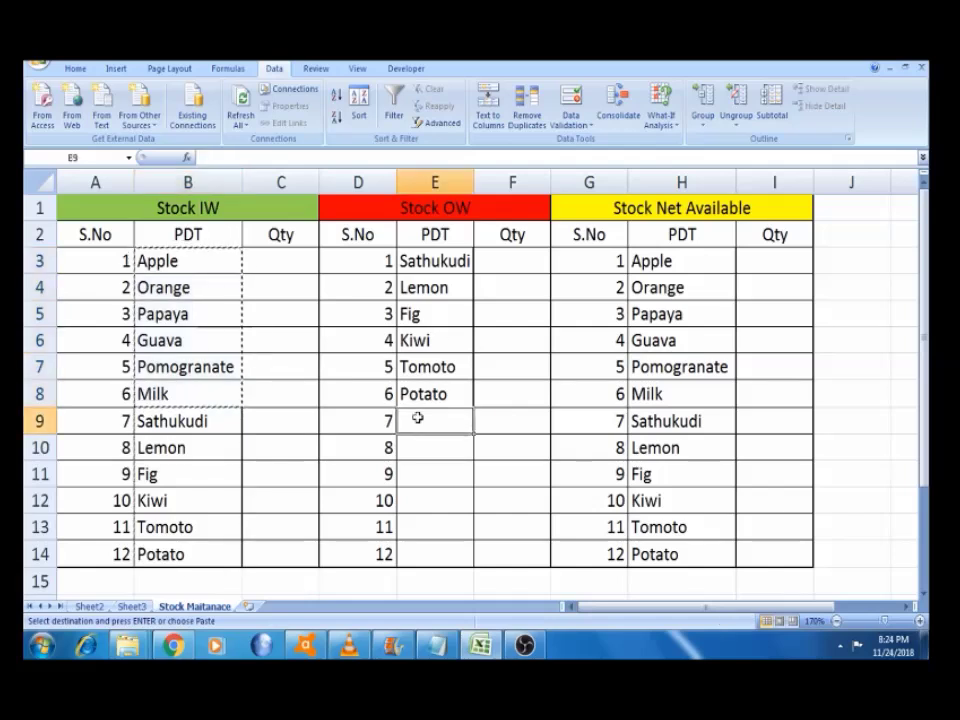
pyautogui.hotkey('ctrl', 'v')
pyautogui.press('Escape')
pyautogui.moveTo(472, 176); pyautogui.dragTo(505, 177)
pyautogui.click(296, 259)
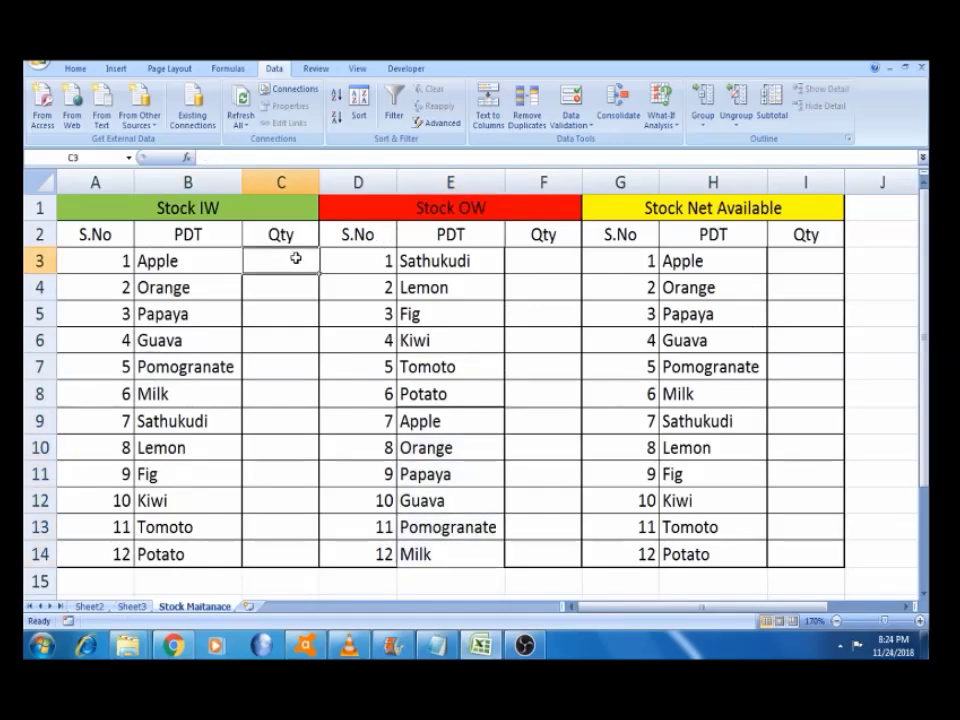
# Limit the Qty cells from C3 down to whole numbers between 0 and 1000000
pyautogui.hotkey('shift', 'Down')
pyautogui.hotkey('shift', 'Down')
pyautogui.hotkey('shift', 'Down')
pyautogui.hotkey('shift', 'Down')
pyautogui.hotkey('shift', 'Down')
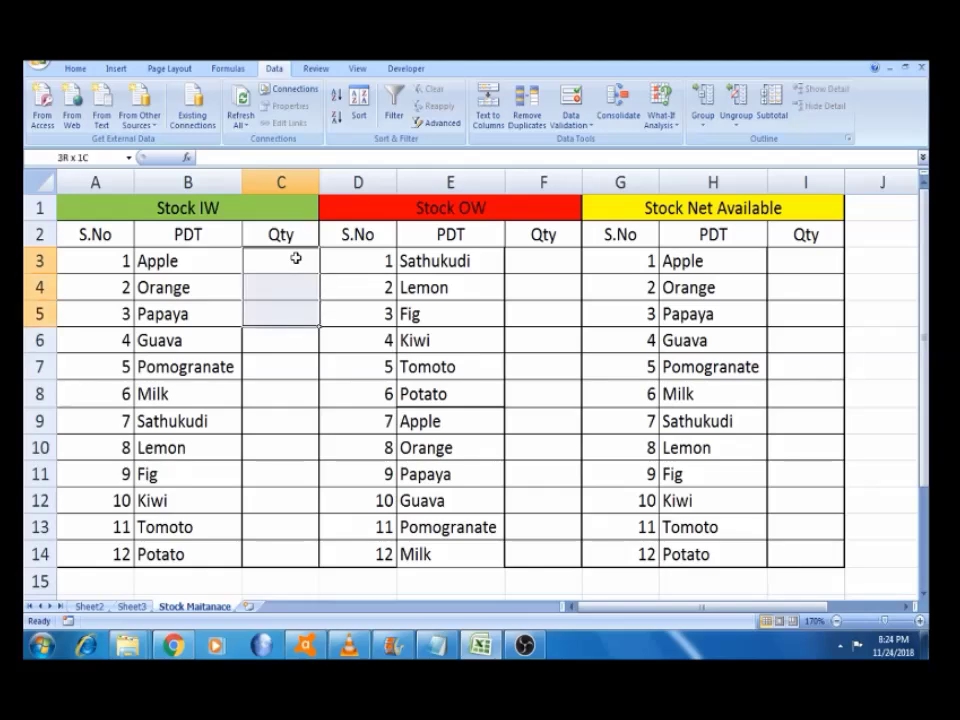
pyautogui.hotkey('shift', 'Down')
pyautogui.hotkey('shift', 'Down')
pyautogui.hotkey('shift', 'Down')
pyautogui.hotkey('shift', 'Down')
pyautogui.hotkey('shift', 'Down')
pyautogui.hotkey('shift', 'Down')
pyautogui.hotkey('shift', 'Down')
pyautogui.hotkey('shift', 'Down')
pyautogui.hotkey('shift', 'Down')
pyautogui.hotkey('shift', 'Down')
pyautogui.hotkey('shift', 'Down')
pyautogui.hotkey('shift', 'Down')
pyautogui.hotkey('shift', 'Down')
pyautogui.hotkey('shift', 'Down')
pyautogui.hotkey('shift', 'Down')
pyautogui.hotkey('shift', 'Down')
pyautogui.hotkey('shift', 'Down')
pyautogui.hotkey('shift', 'Down')
pyautogui.hotkey('shift', 'Down')
pyautogui.hotkey('shift', 'Down')
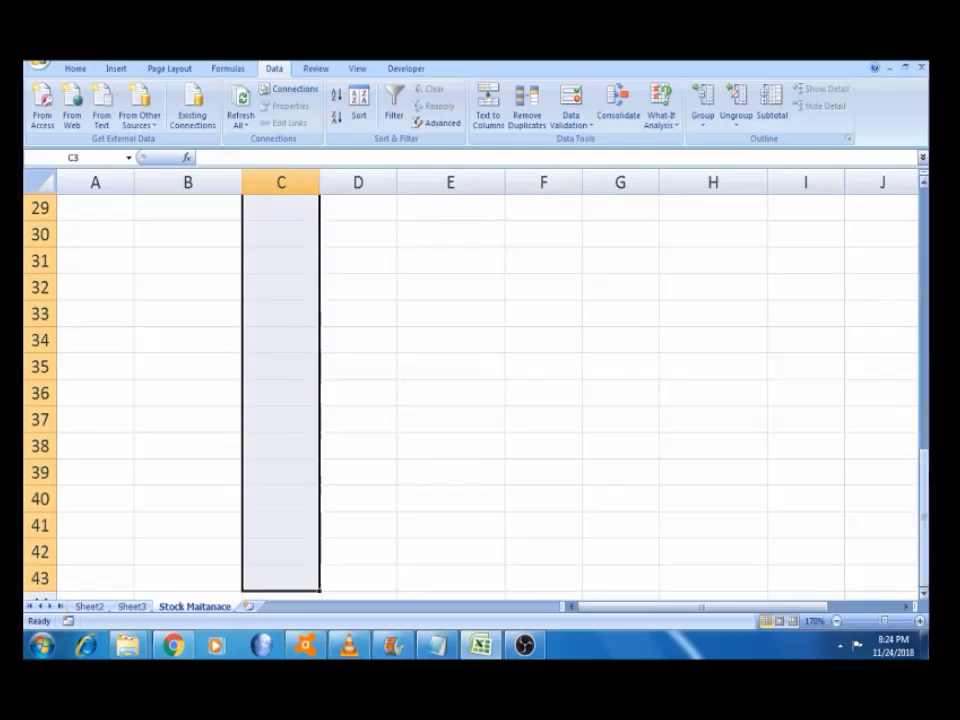
pyautogui.moveTo(924, 470); pyautogui.dragTo(926, 197)
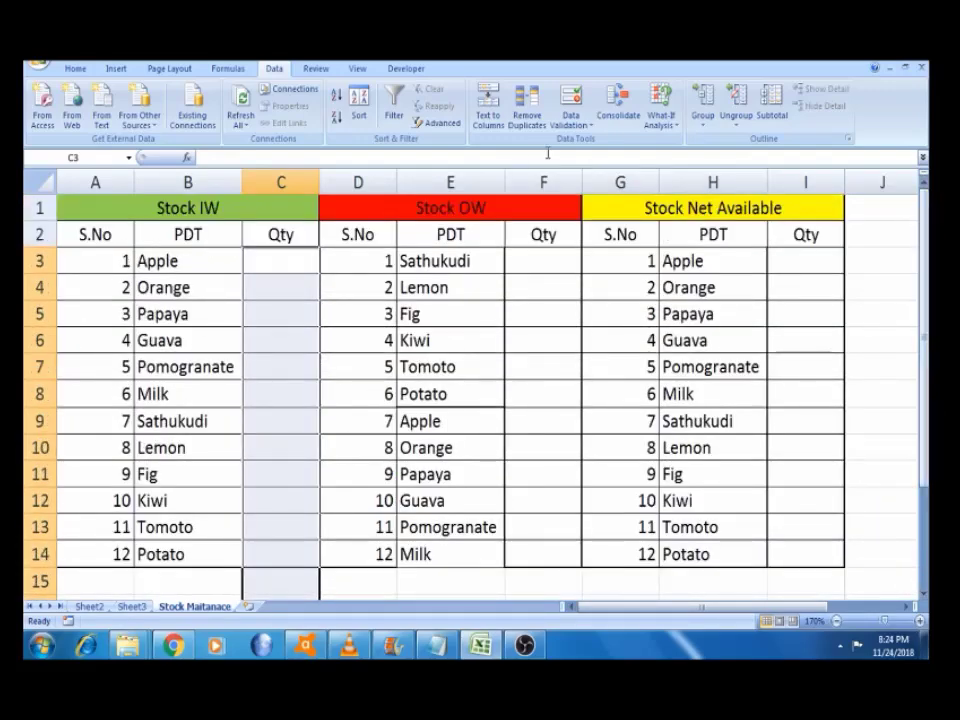
pyautogui.click(590, 128)
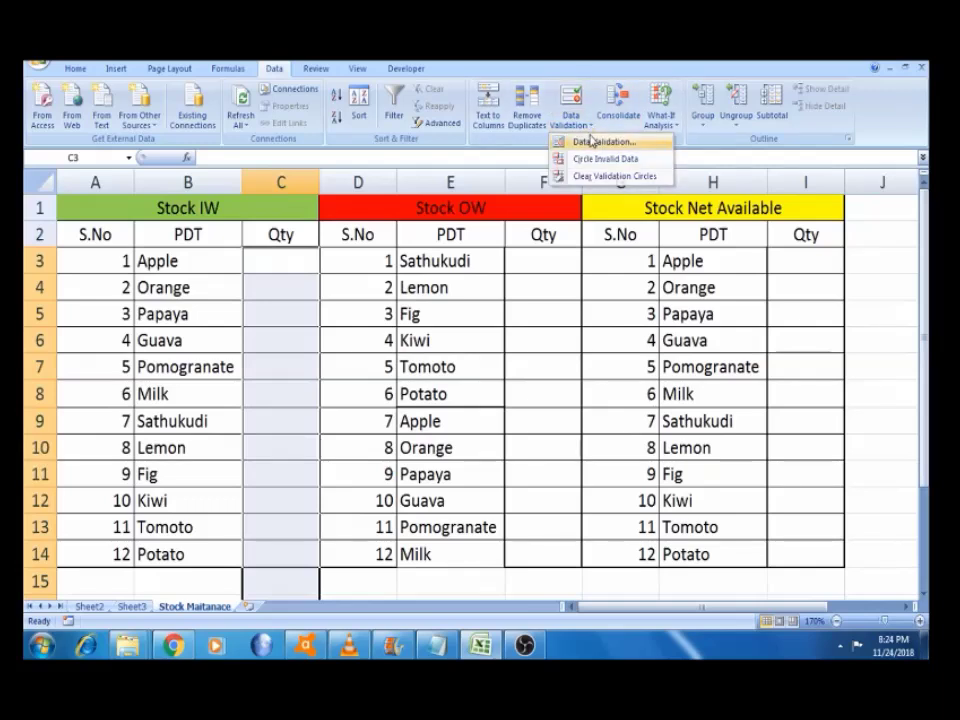
pyautogui.click(592, 141)
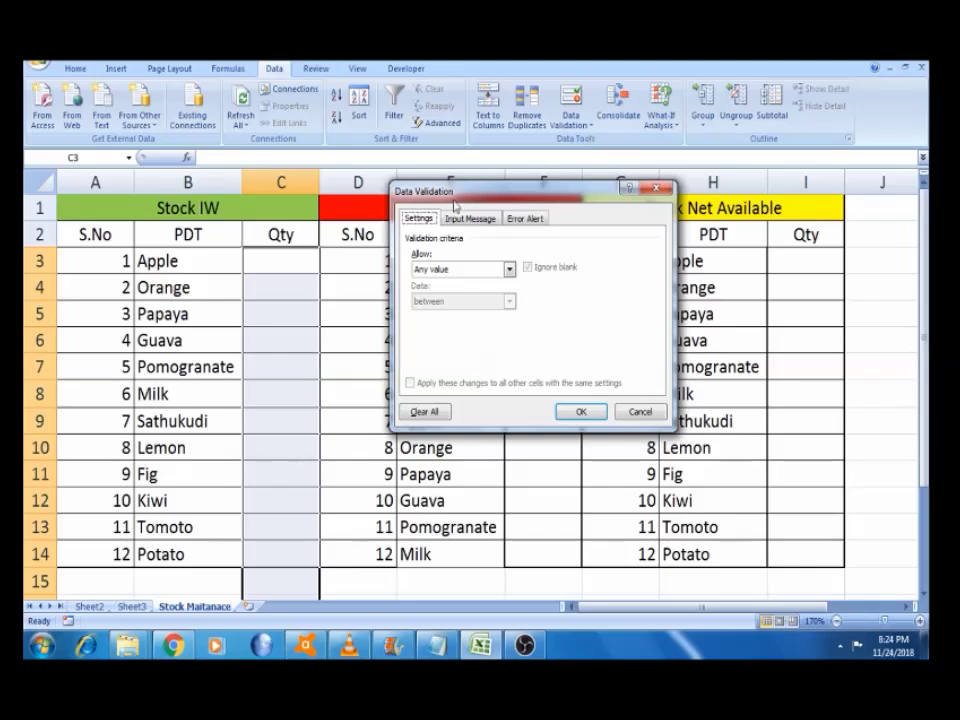
pyautogui.click(509, 270)
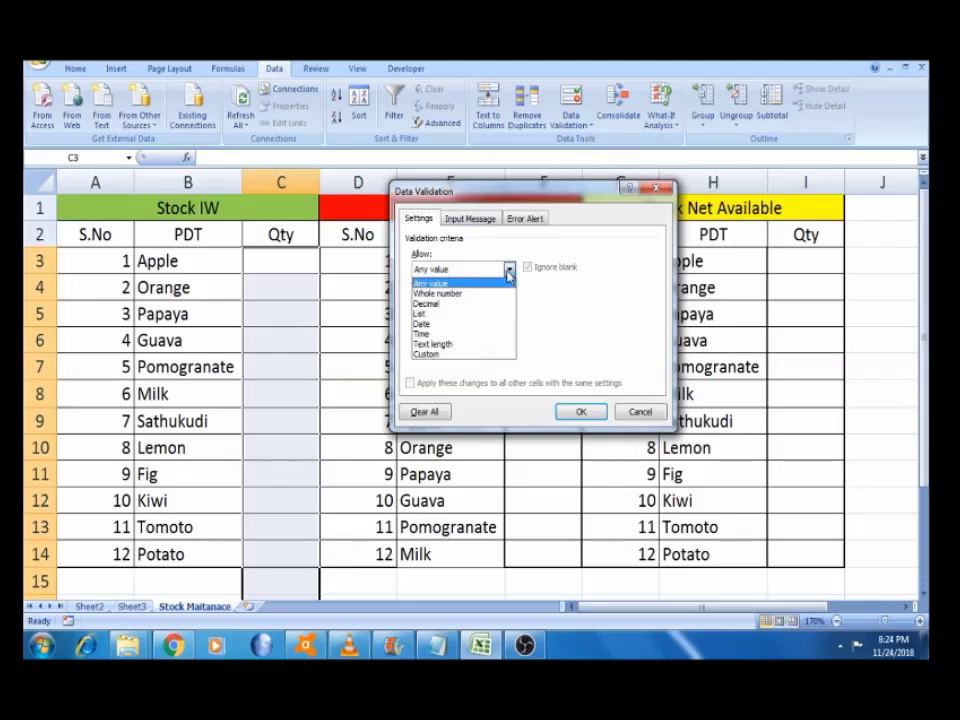
pyautogui.click(474, 294)
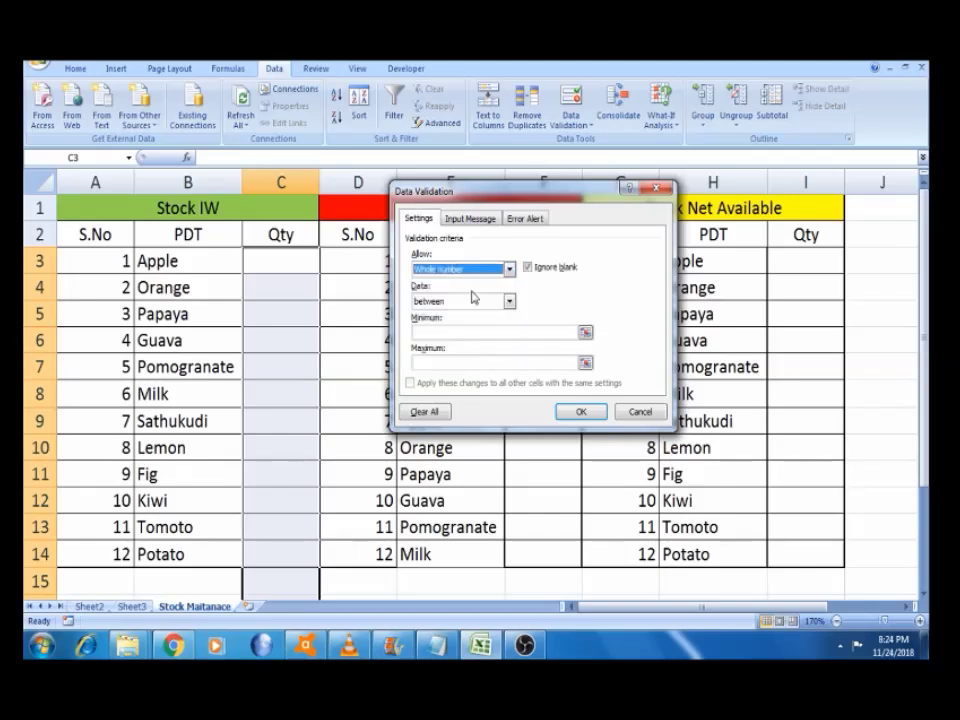
pyautogui.click(440, 333)
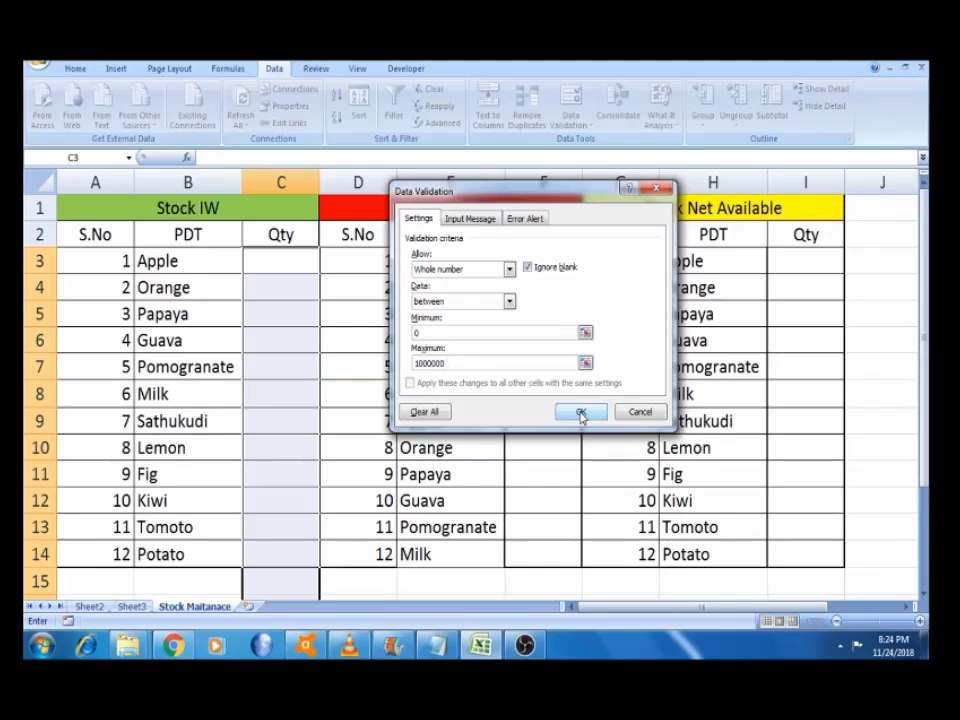
pyautogui.click(581, 413)
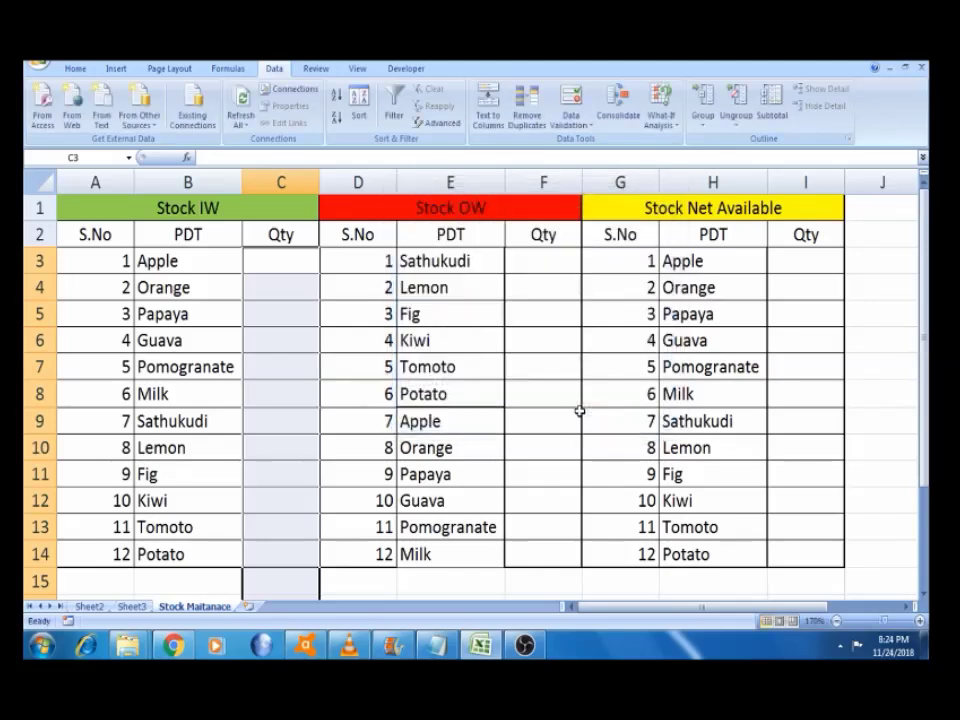
pyautogui.click(295, 252)
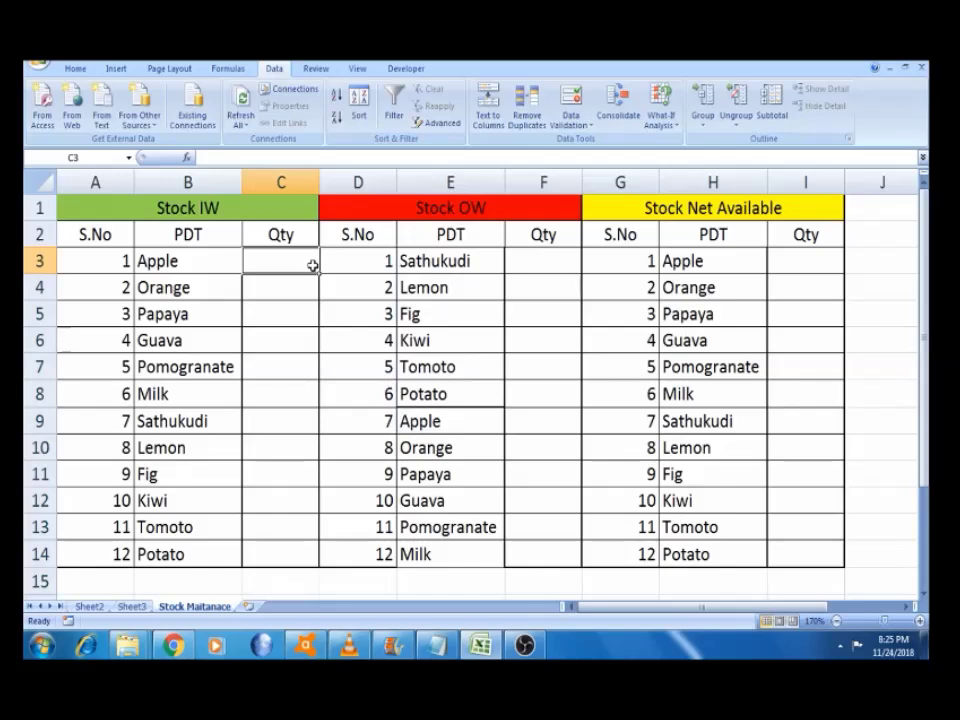
pyautogui.write('app')
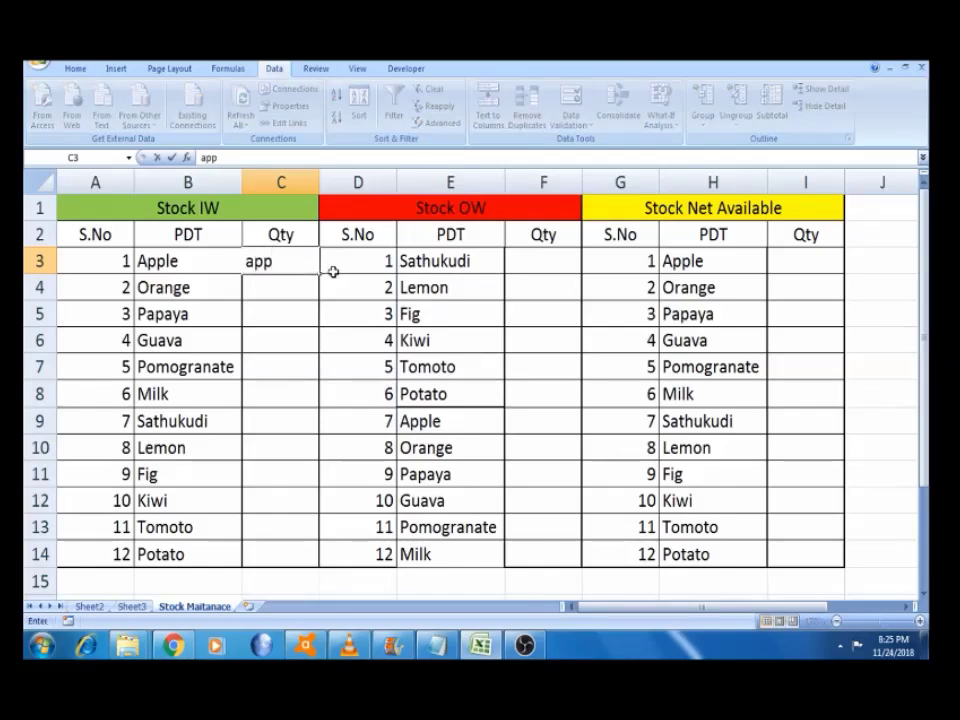
pyautogui.click(333, 272)
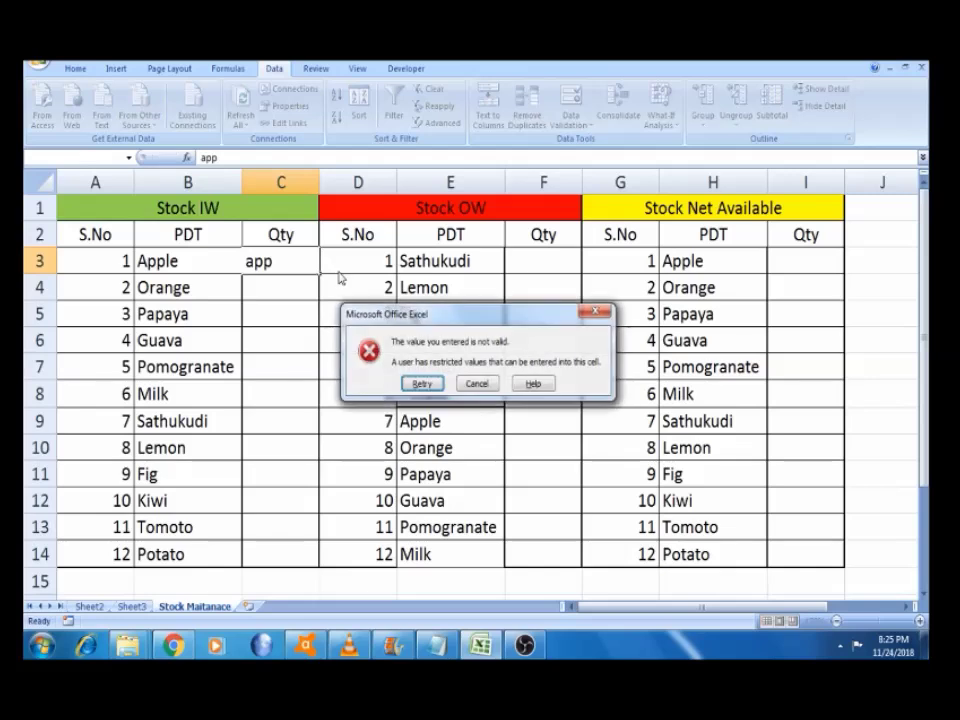
pyautogui.click(478, 384)
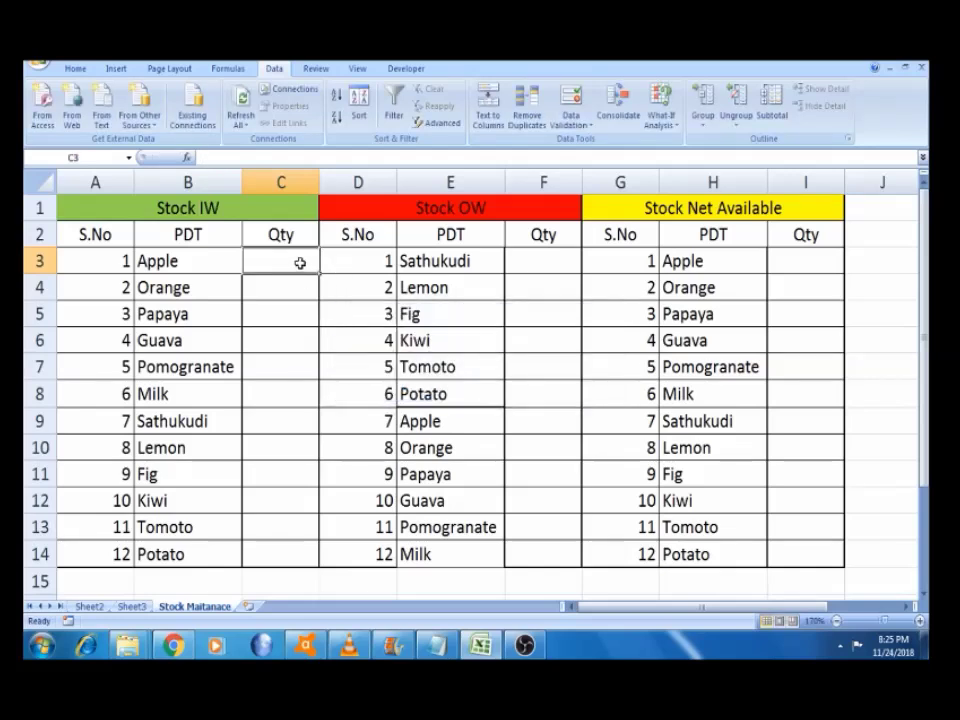
pyautogui.write('10')
pyautogui.press('Tab')
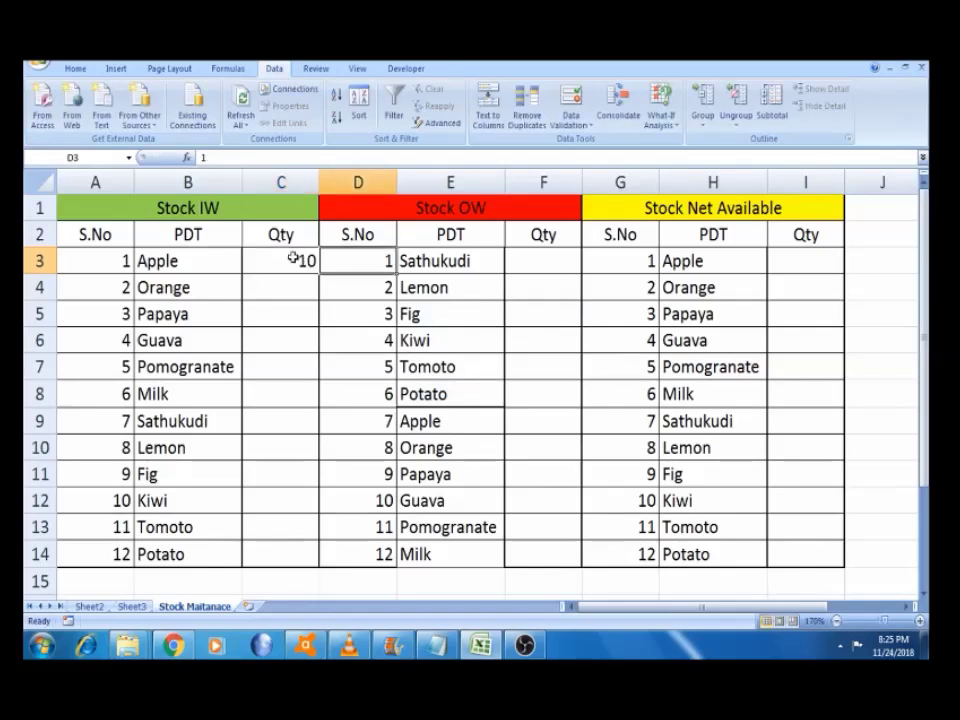
# Enter 20 in C4 under the 10, then AutoFill C3:C14 with 10 through 120
pyautogui.click(292, 257)
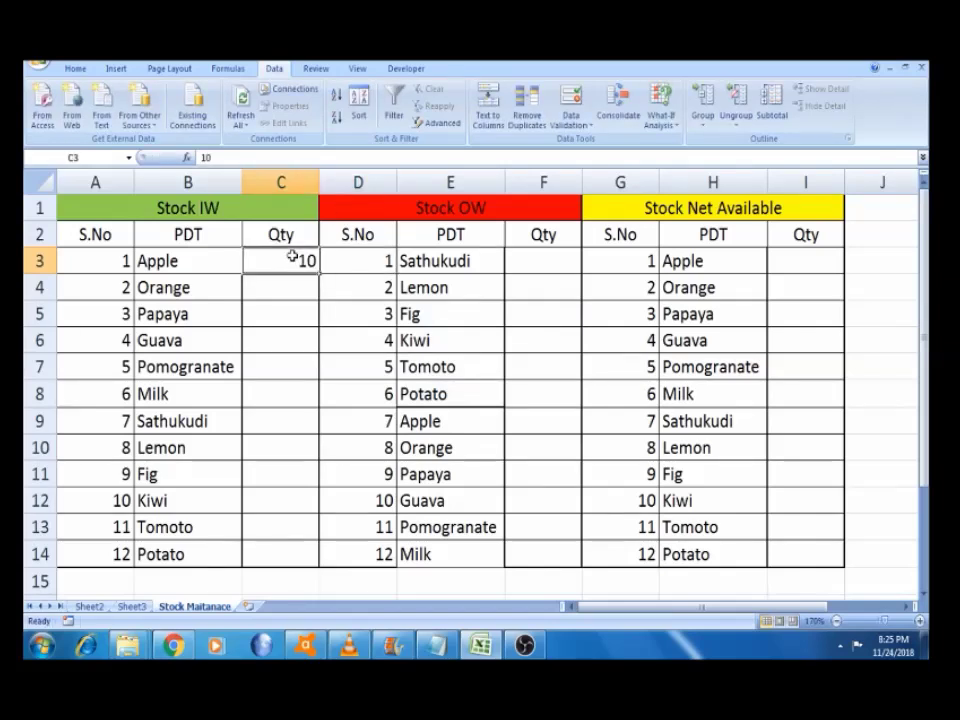
pyautogui.press('Down')
pyautogui.write('20')
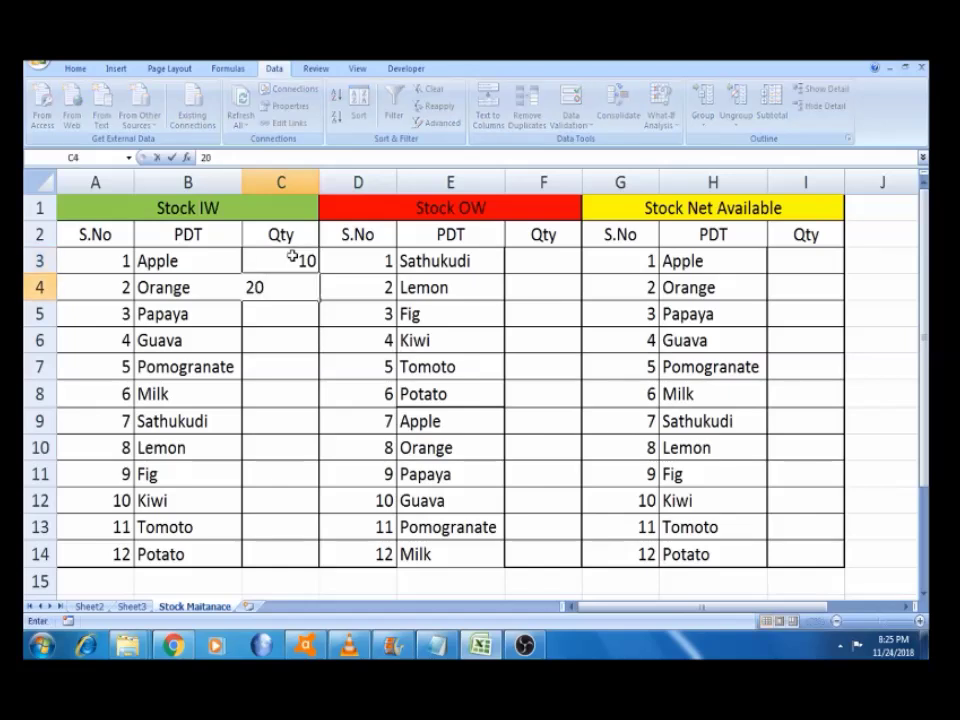
pyautogui.press('Return')
pyautogui.press('Up')
pyautogui.press('Up')
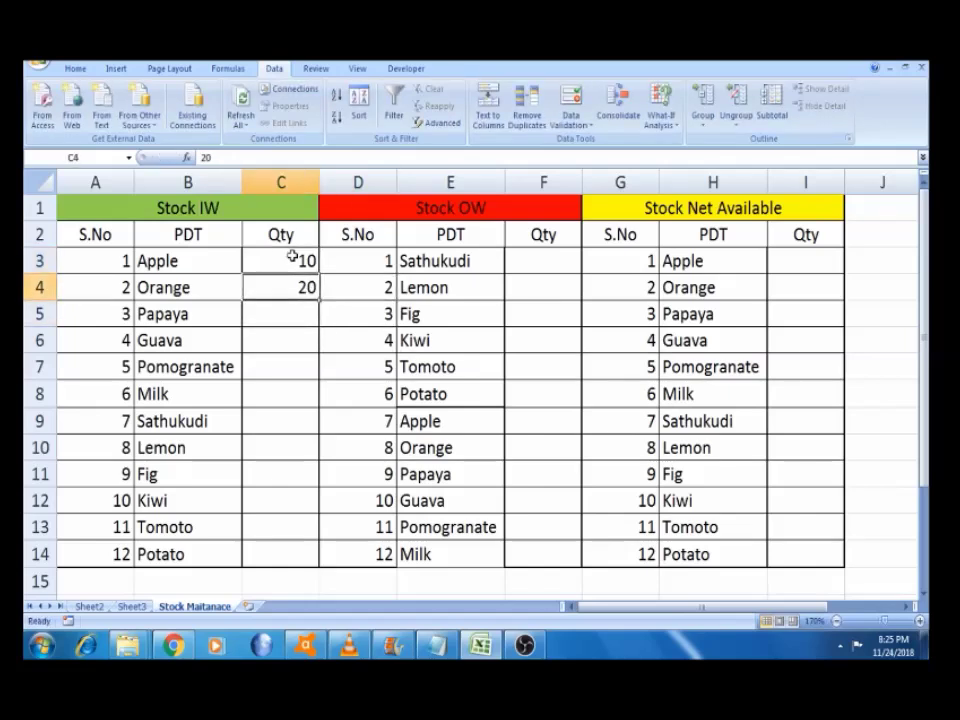
pyautogui.moveTo(292, 256); pyautogui.dragTo(292, 287)
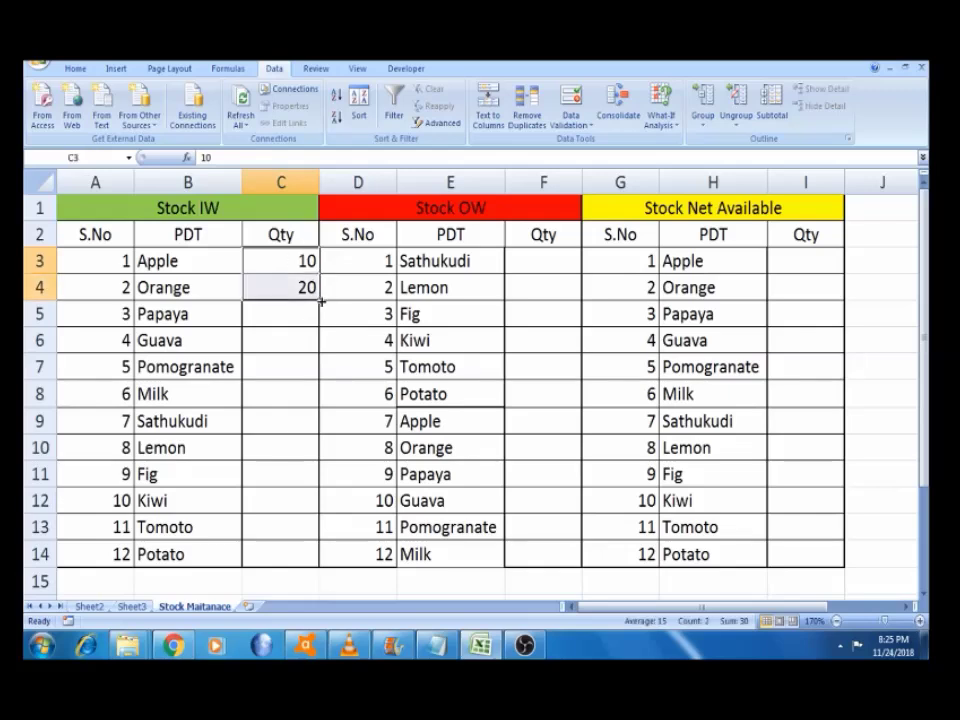
pyautogui.doubleClick(319, 299)
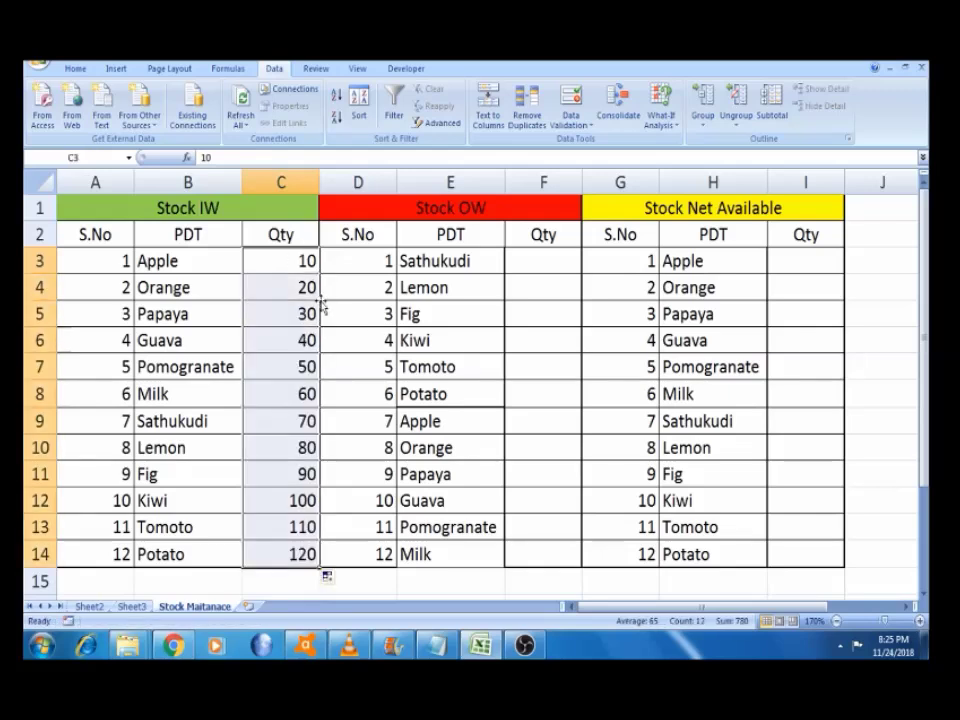
pyautogui.click(532, 264)
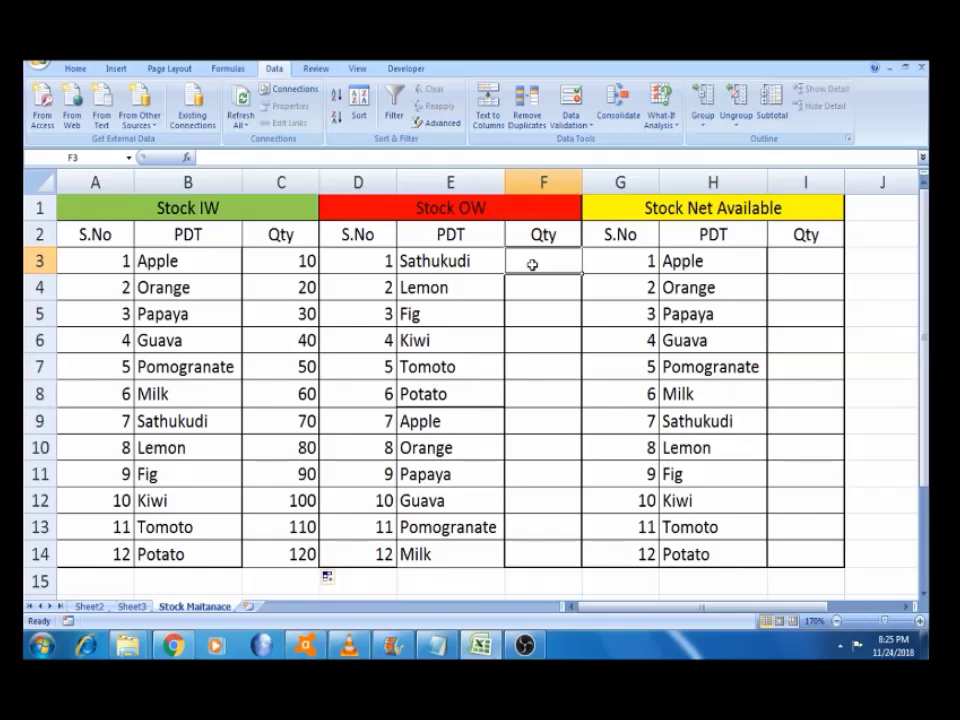
pyautogui.doubleClick(311, 260)
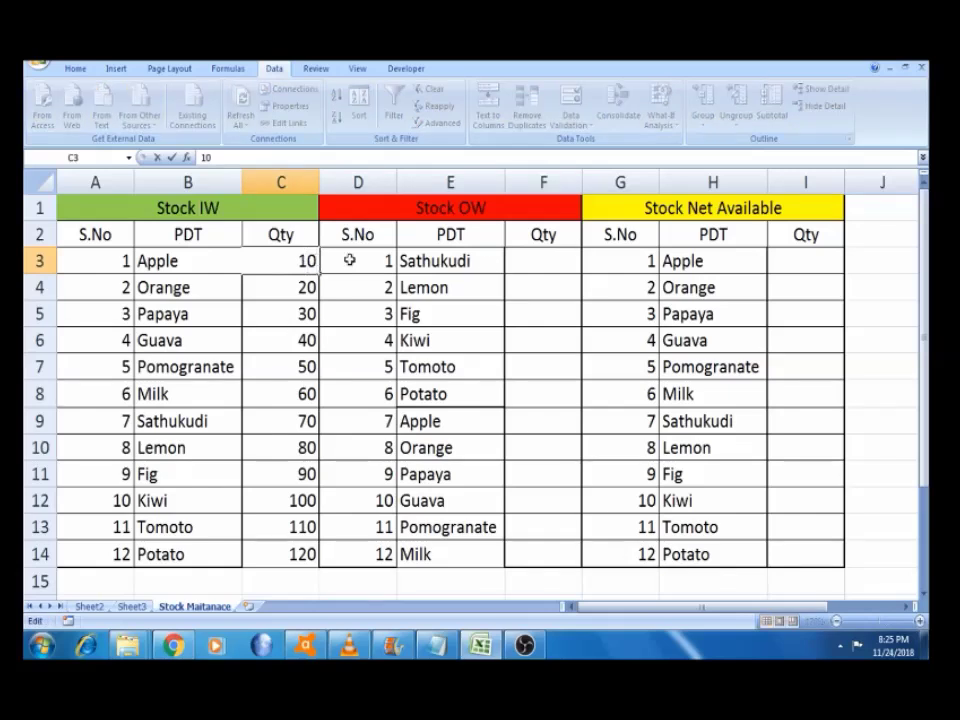
# Enter 1 and 2 in F3:F4, then AutoFill the series down to F14 as 1 through 12
pyautogui.click(522, 262)
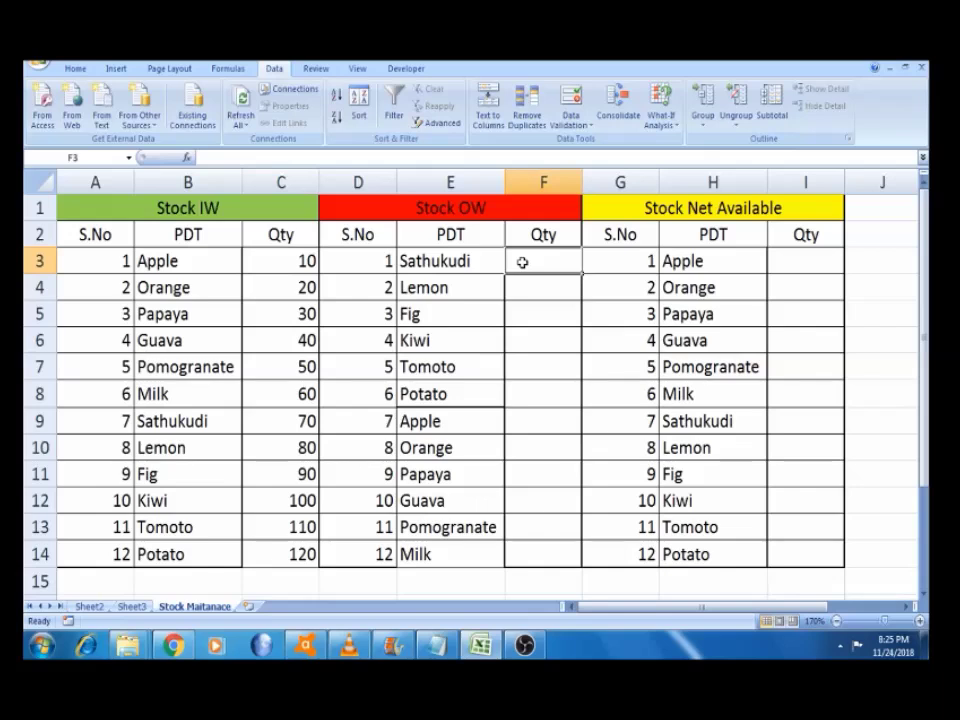
pyautogui.write('1')
pyautogui.press('Return')
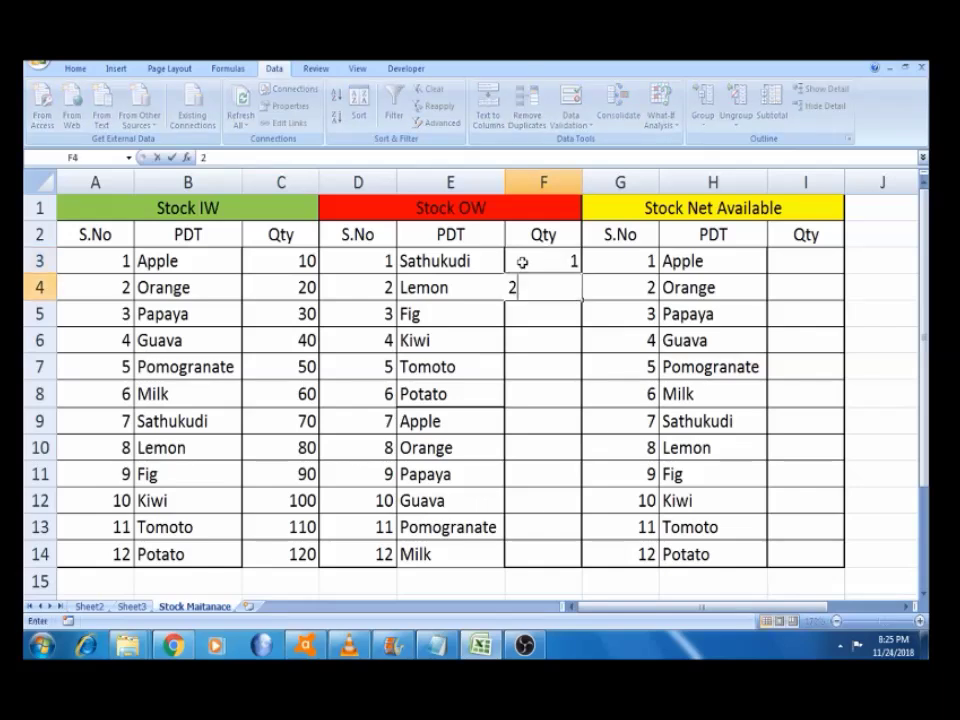
pyautogui.write('2')
pyautogui.press('Return')
pyautogui.moveTo(522, 262); pyautogui.dragTo(540, 286)
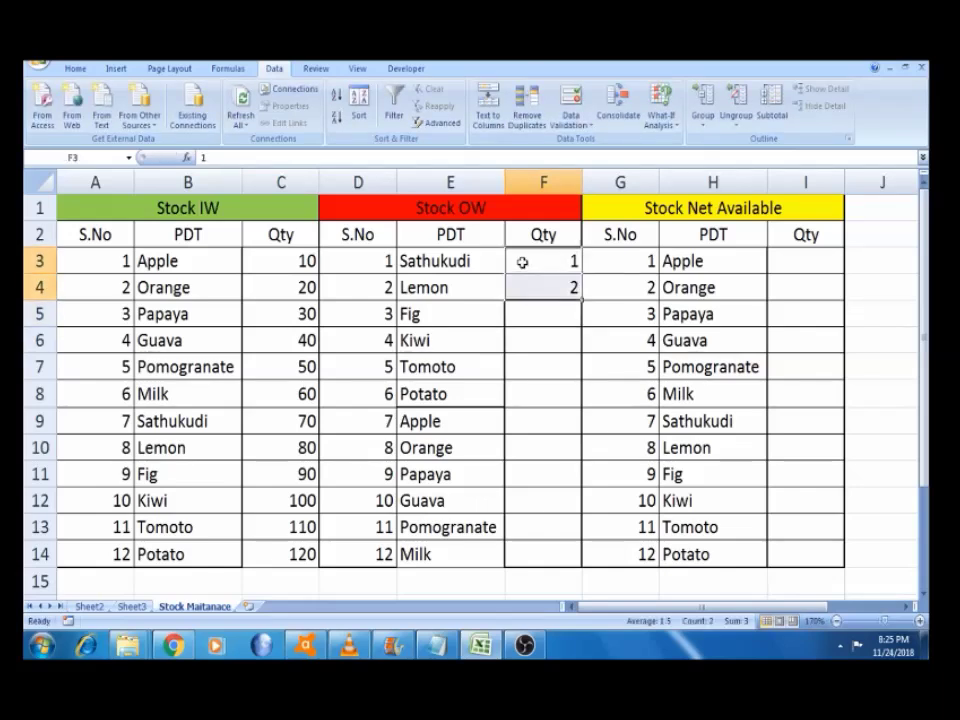
pyautogui.doubleClick(582, 300)
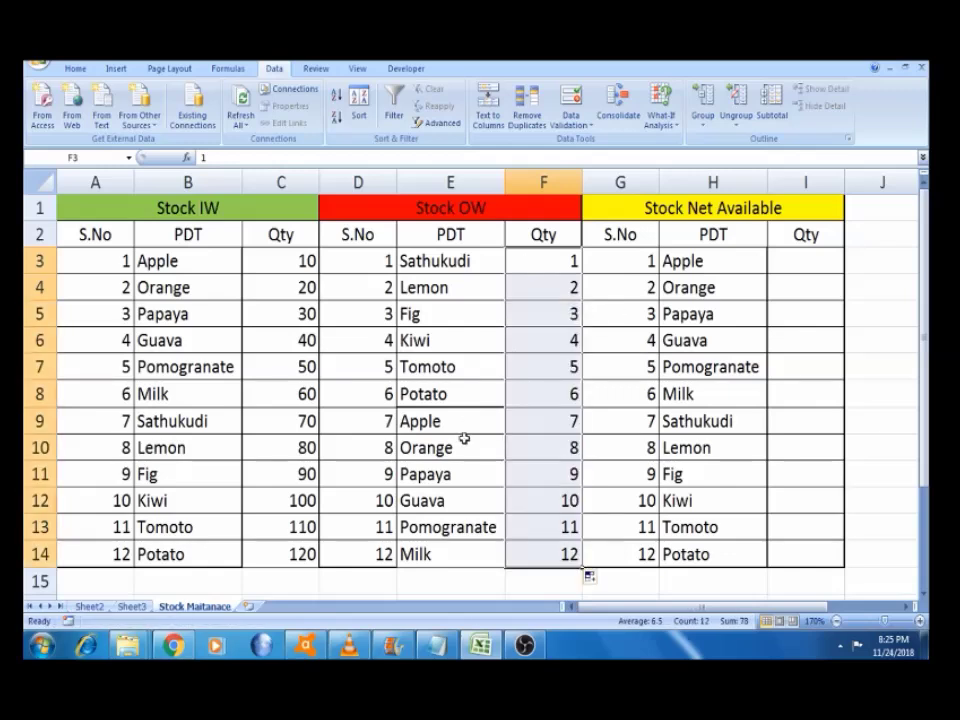
pyautogui.click(416, 578)
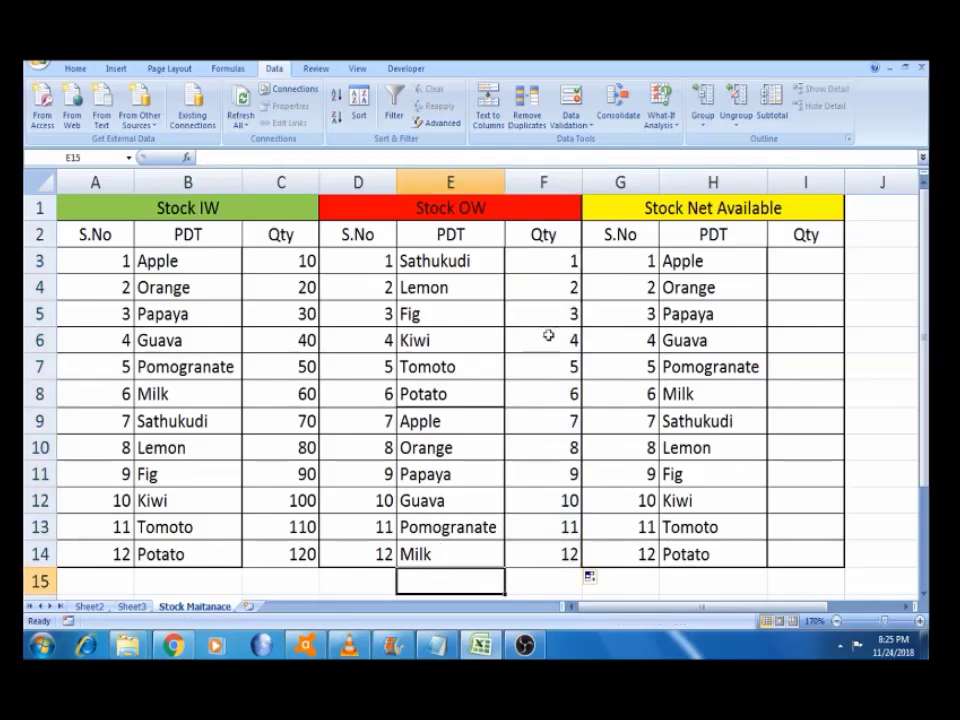
pyautogui.click(546, 268)
pyautogui.click(193, 261)
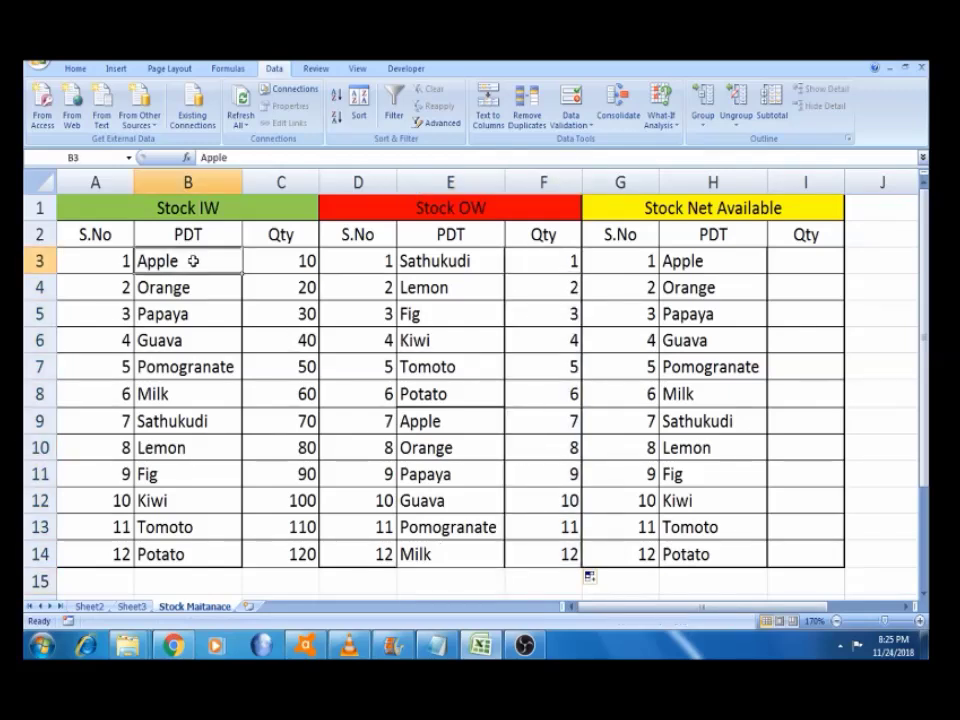
pyautogui.click(449, 265)
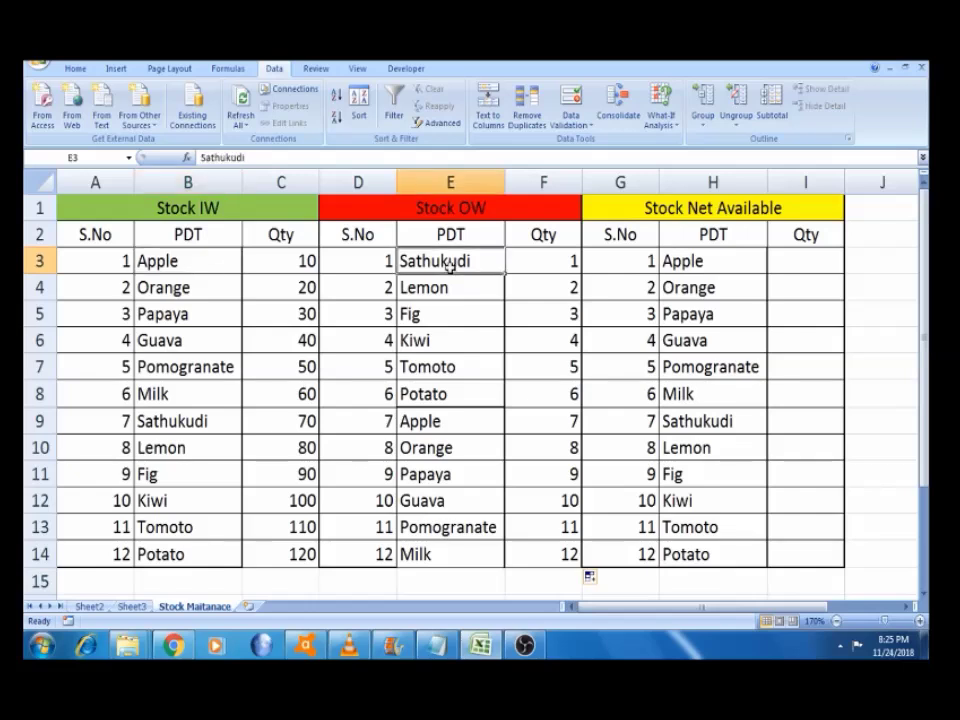
pyautogui.click(797, 258)
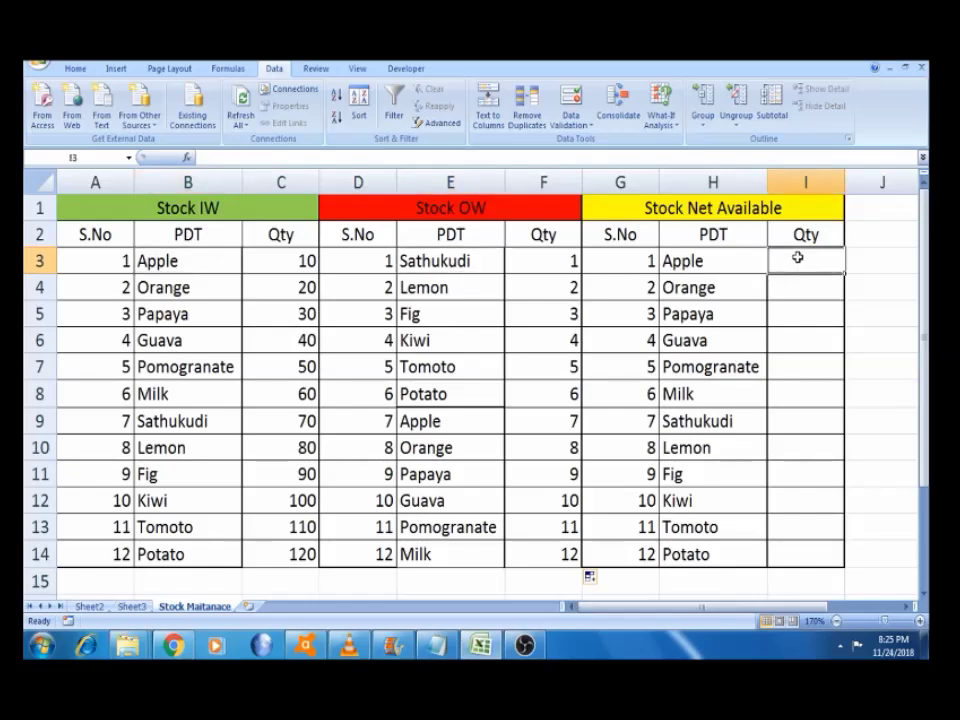
pyautogui.click(429, 286)
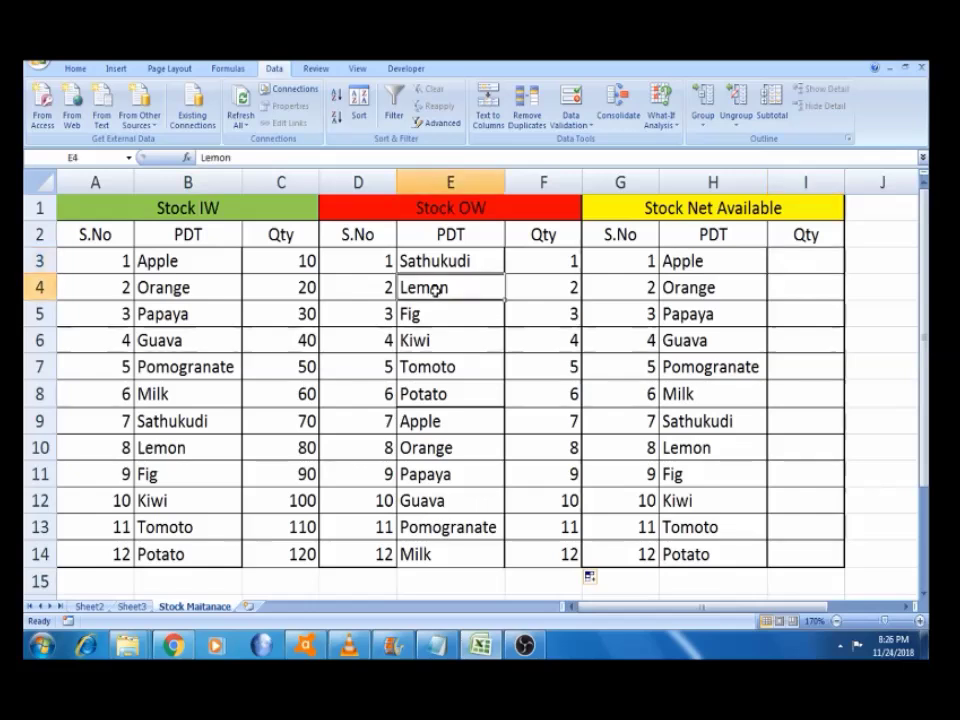
pyautogui.click(690, 261)
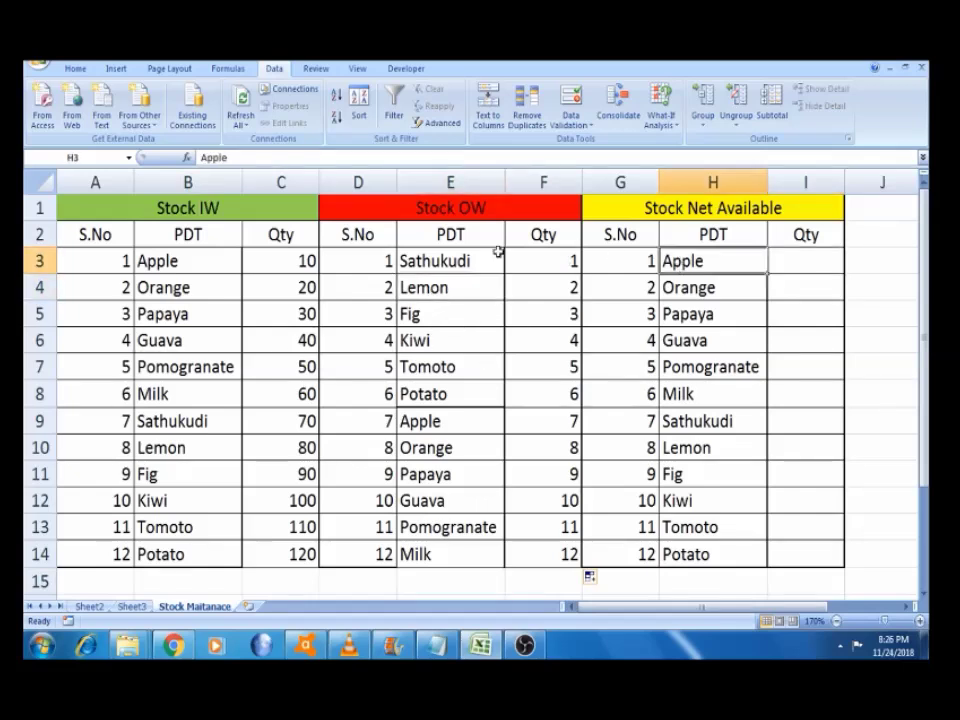
pyautogui.click(465, 258)
pyautogui.click(786, 261)
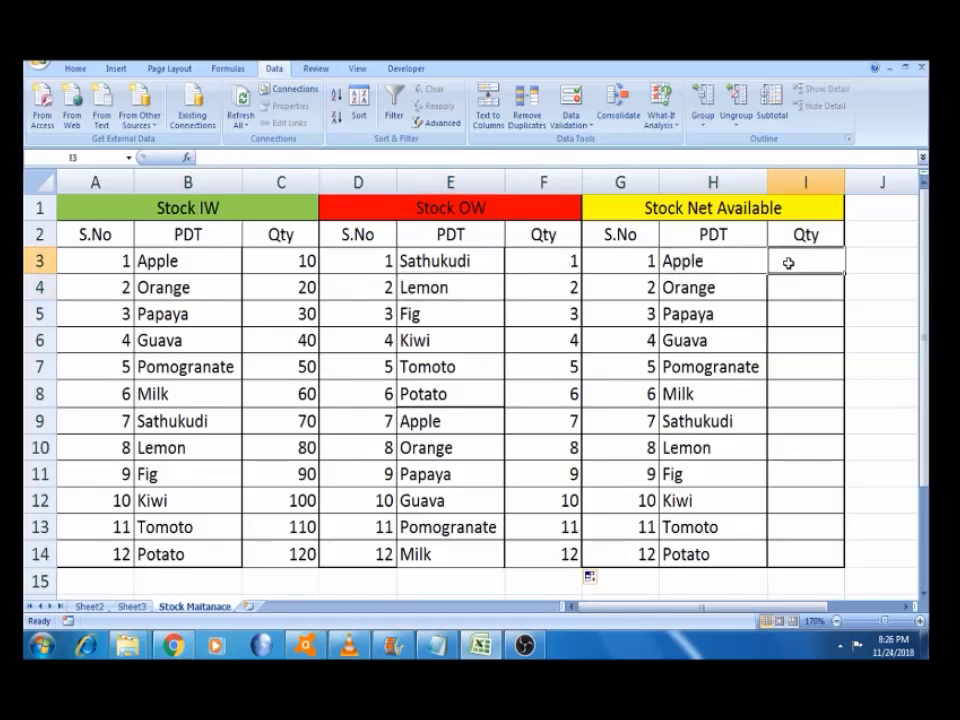
pyautogui.press('Right')
pyautogui.press('Left')
pyautogui.press('Left')
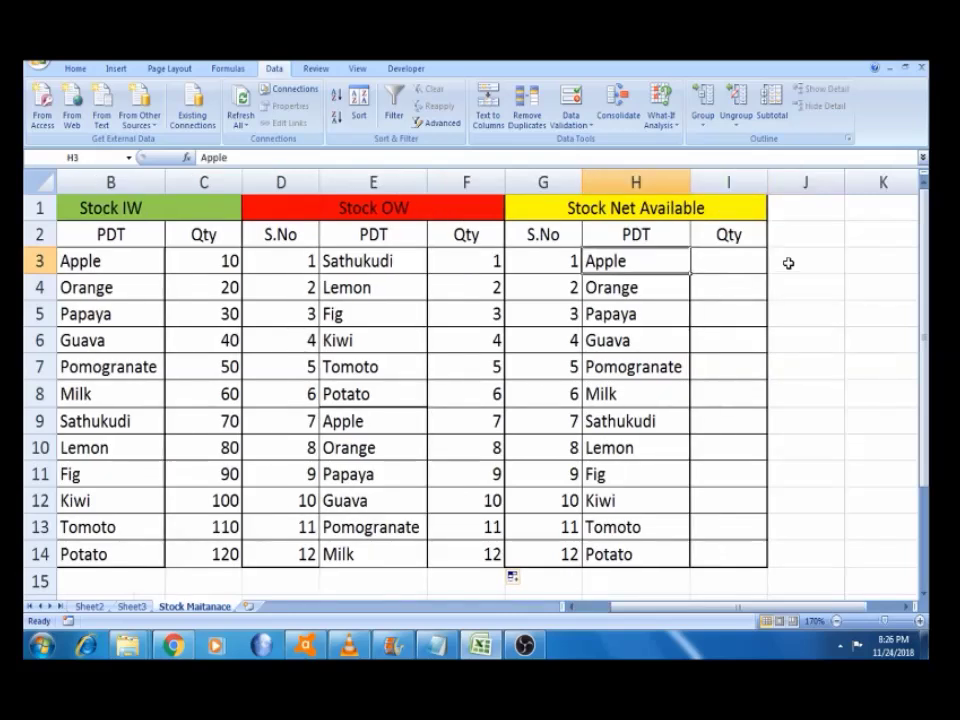
pyautogui.press('Home')
pyautogui.press('Right')
pyautogui.press('Right')
pyautogui.press('Right')
pyautogui.press('Right')
pyautogui.press('Right')
pyautogui.press('Right')
pyautogui.press('Right')
pyautogui.press('Right')
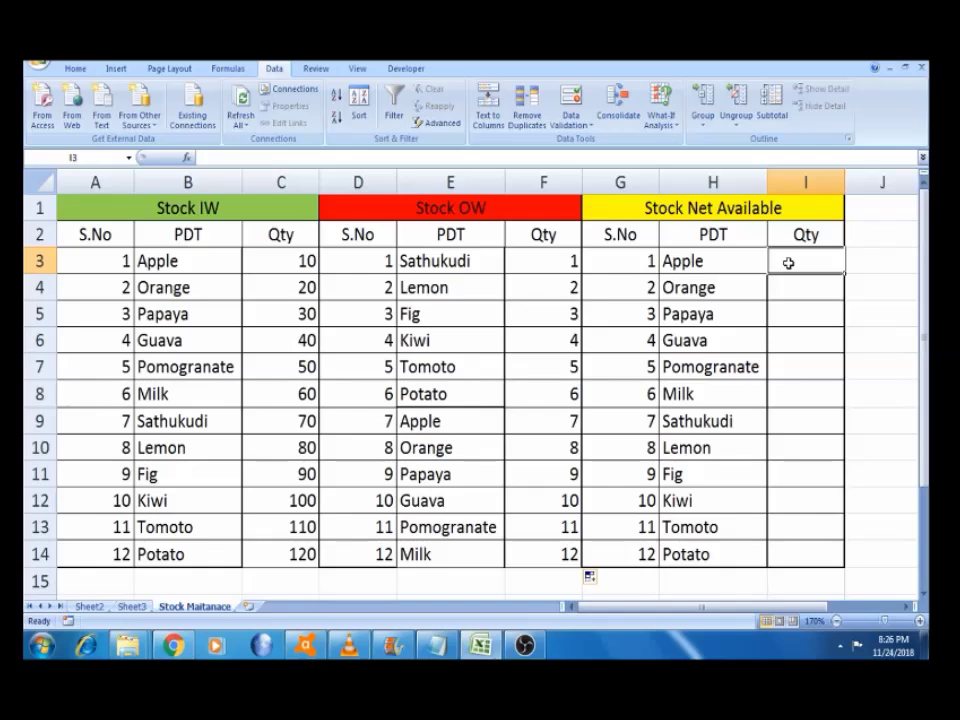
pyautogui.press('Right')
pyautogui.press('Left')
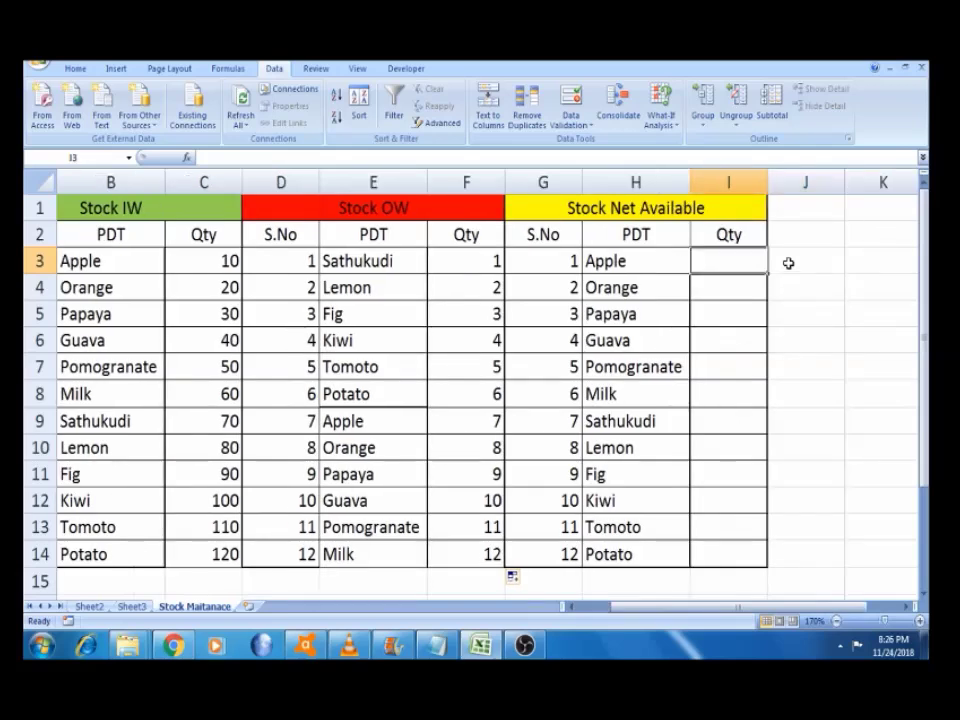
pyautogui.press('Left')
pyautogui.press('Right')
pyautogui.press('Up')
pyautogui.press('Up')
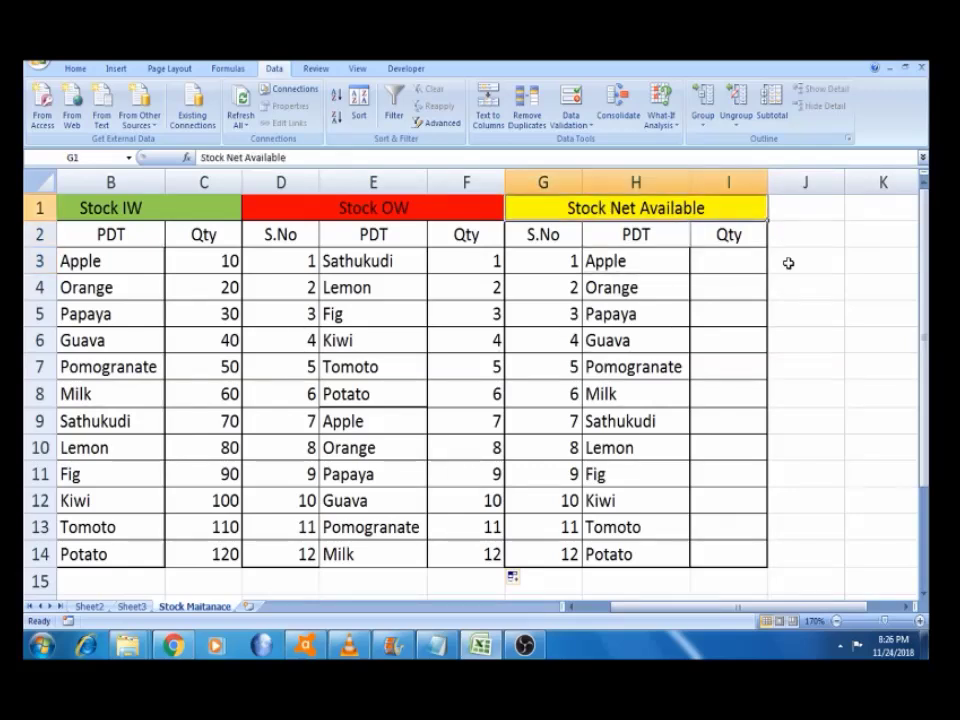
pyautogui.press('Down')
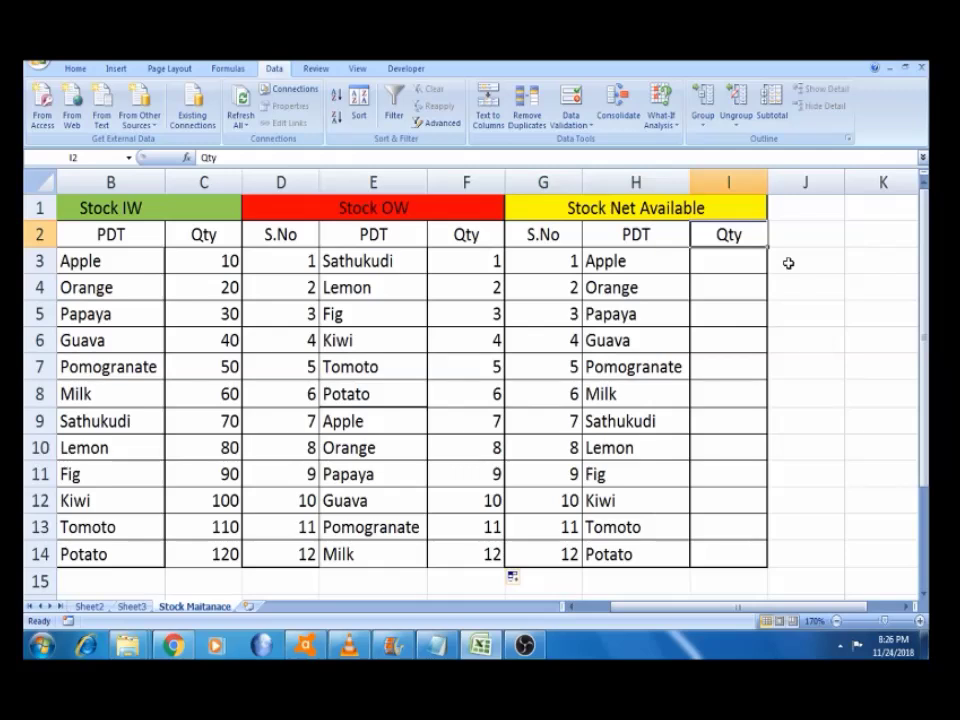
pyautogui.press('Down')
pyautogui.press('Left')
pyautogui.press('Left')
pyautogui.press('Left')
pyautogui.press('Left')
pyautogui.press('Left')
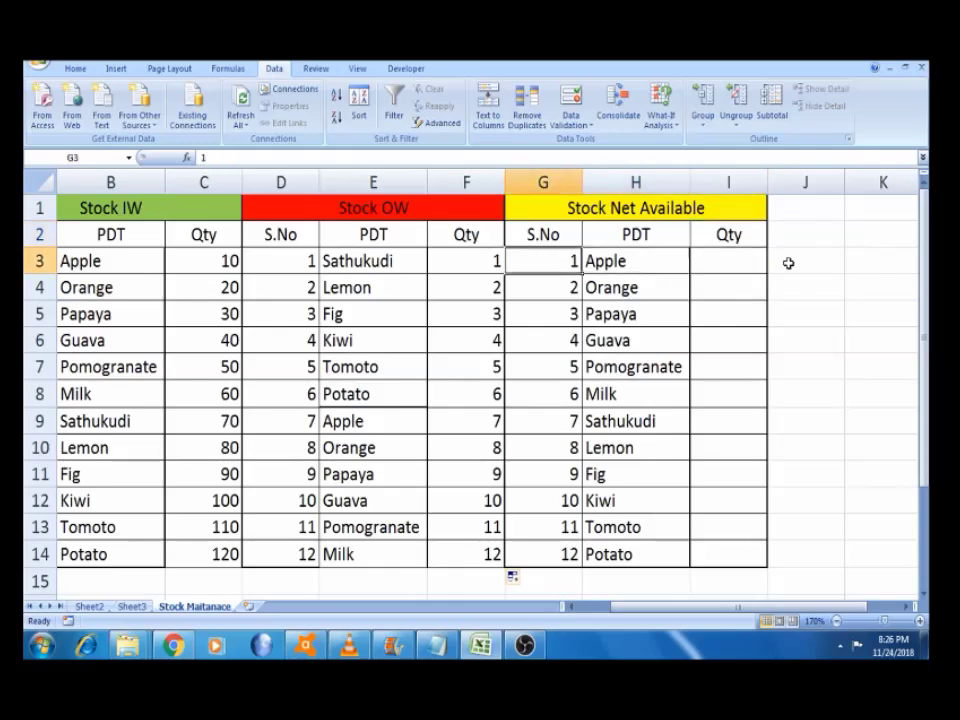
pyautogui.press('Right')
pyautogui.press('Right')
pyautogui.press('Right')
pyautogui.press('Right')
pyautogui.press('Right')
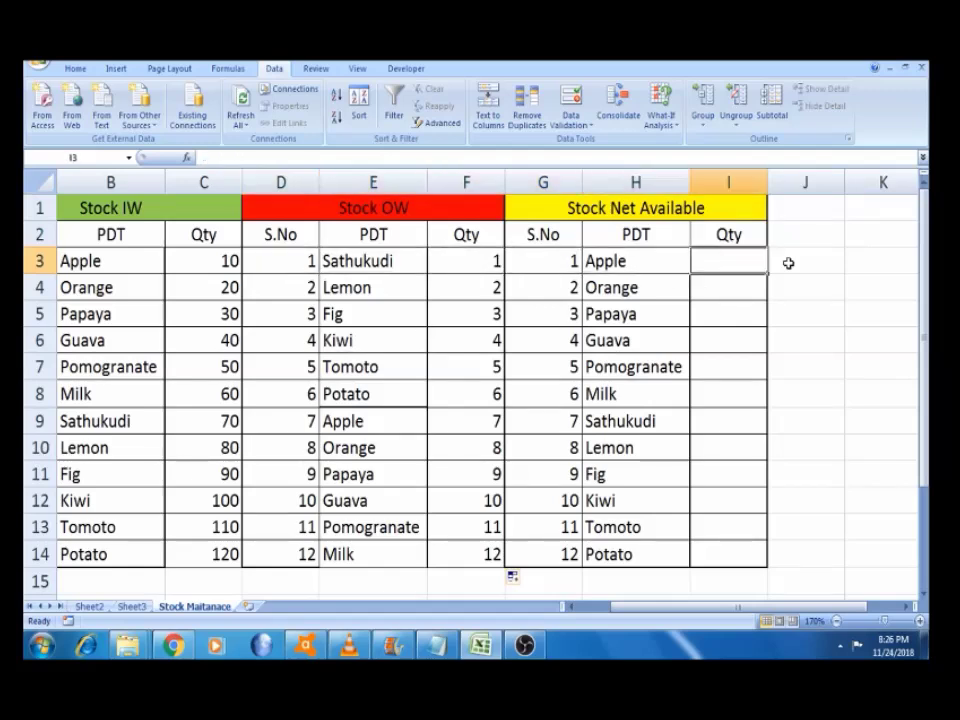
# Start a SUMIF formula in I3 with the product range B3:B40
pyautogui.write('=')
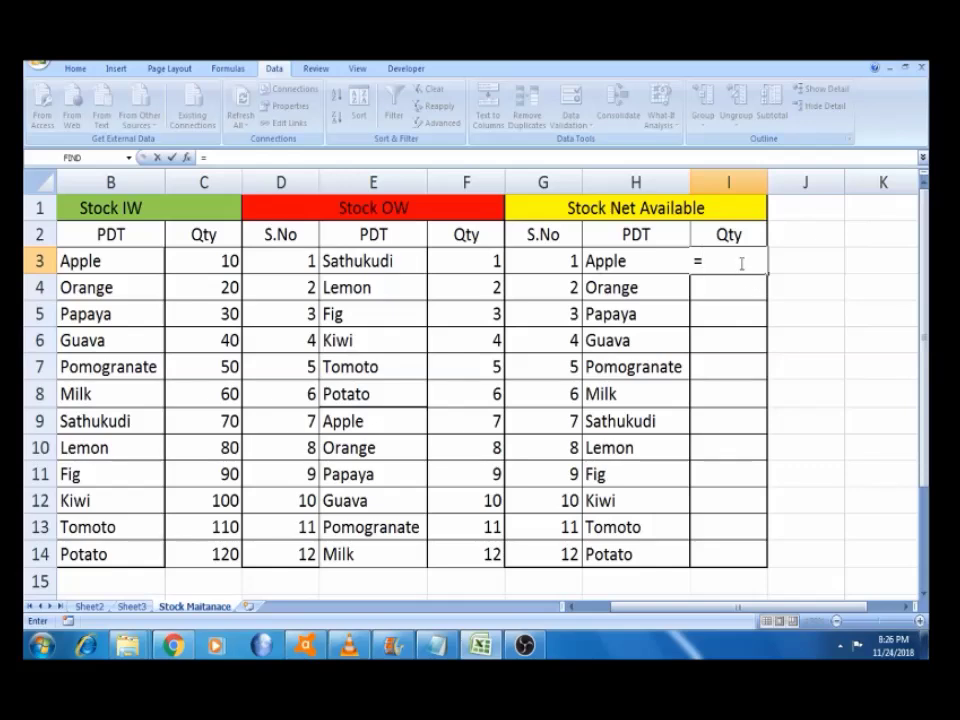
pyautogui.write('s')
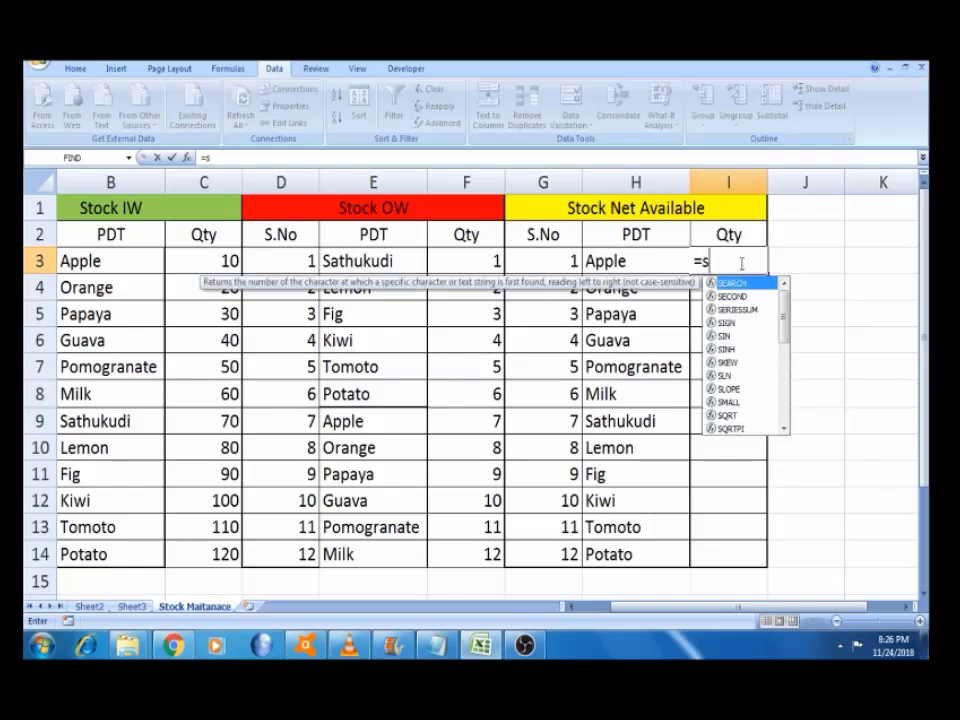
pyautogui.press('Down')
pyautogui.press('Down')
pyautogui.press('Down')
pyautogui.press('Down')
pyautogui.press('Down')
pyautogui.press('Down')
pyautogui.press('Down')
pyautogui.press('Down')
pyautogui.press('Down')
pyautogui.press('Down')
pyautogui.press('Down')
pyautogui.press('Down')
pyautogui.press('Down')
pyautogui.press('Down')
pyautogui.press('Down')
pyautogui.press('Down')
pyautogui.press('Down')
pyautogui.press('Down')
pyautogui.press('Down')
pyautogui.press('Down')
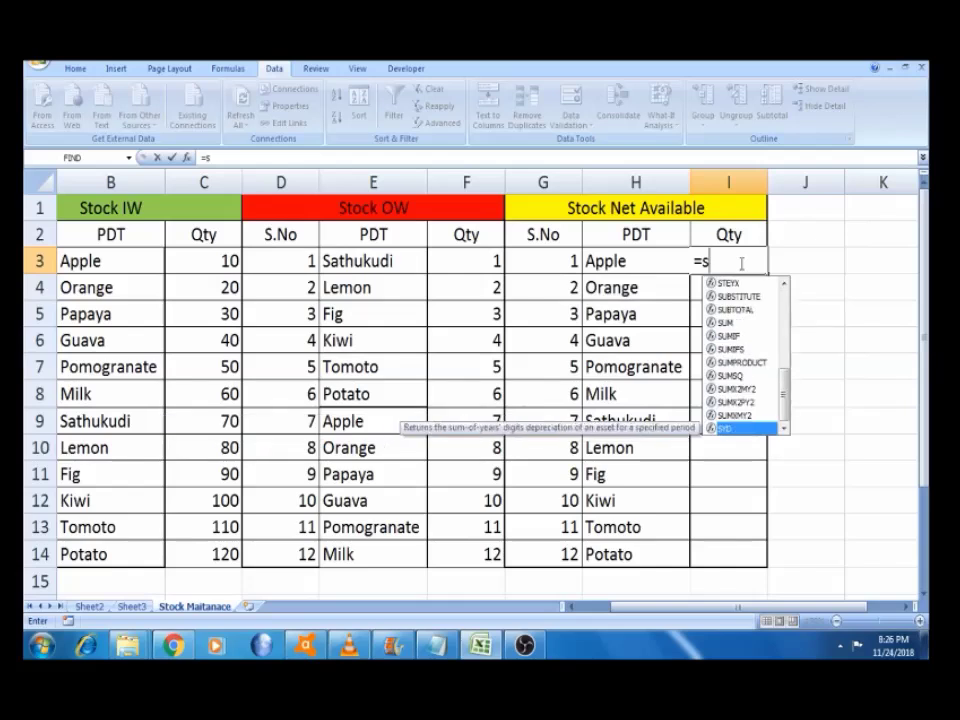
pyautogui.press('Up')
pyautogui.press('Up')
pyautogui.press('Up')
pyautogui.press('Up')
pyautogui.press('Up')
pyautogui.press('Up')
pyautogui.press('Up')
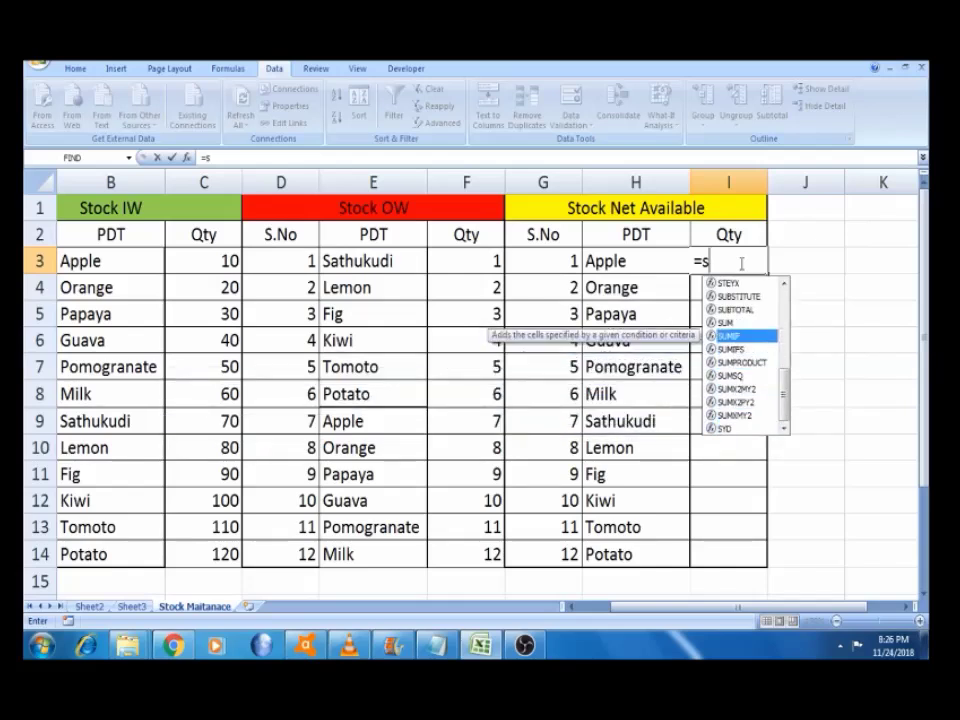
pyautogui.press('Tab')
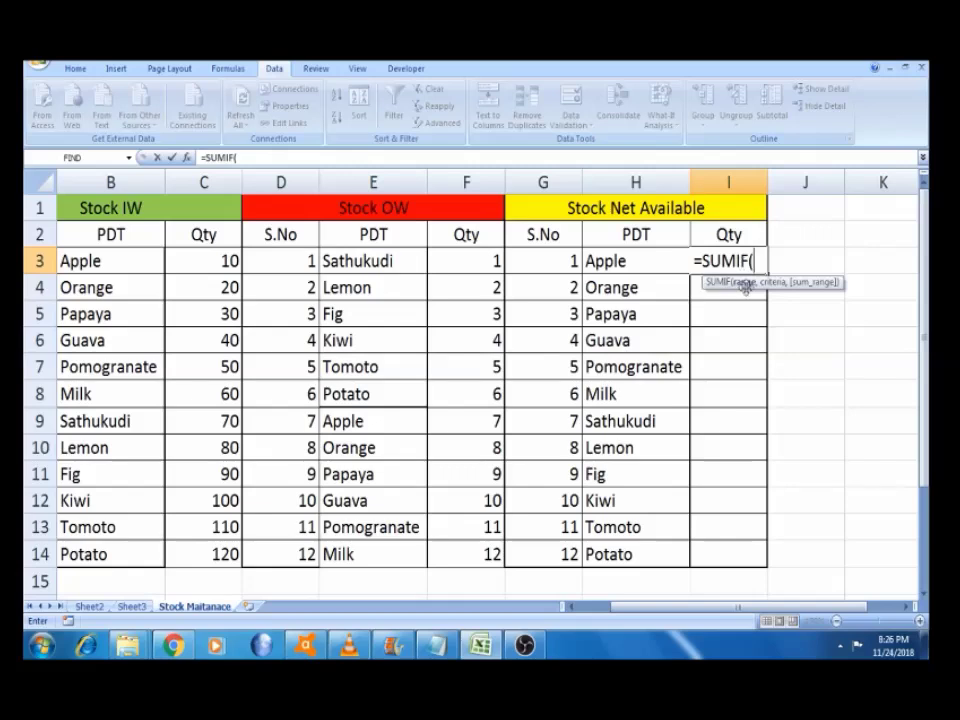
pyautogui.click(90, 261)
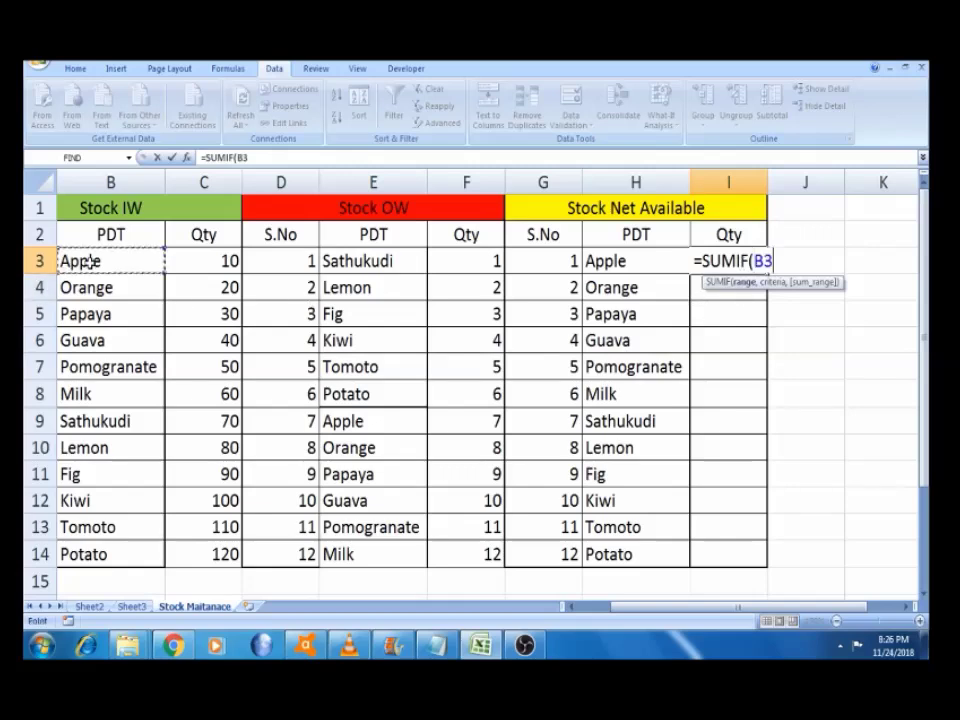
pyautogui.moveTo(90, 261); pyautogui.dragTo(105, 554)
pyautogui.hotkey('shift', 'Down')
pyautogui.hotkey('shift', 'Down')
pyautogui.hotkey('shift', 'Down')
pyautogui.hotkey('shift', 'Down')
pyautogui.hotkey('shift', 'Down')
pyautogui.hotkey('shift', 'Down')
pyautogui.hotkey('shift', 'Down')
pyautogui.hotkey('shift', 'Down')
pyautogui.hotkey('shift', 'Down')
pyautogui.hotkey('shift', 'Down')
pyautogui.hotkey('shift', 'Down')
pyautogui.hotkey('shift', 'Down')
pyautogui.hotkey('shift', 'Down')
pyautogui.hotkey('shift', 'Down')
pyautogui.hotkey('shift', 'Down')
pyautogui.hotkey('shift', 'Down')
pyautogui.hotkey('shift', 'Down')
pyautogui.hotkey('shift', 'Down')
pyautogui.hotkey('shift', 'Down')
pyautogui.hotkey('shift', 'Down')
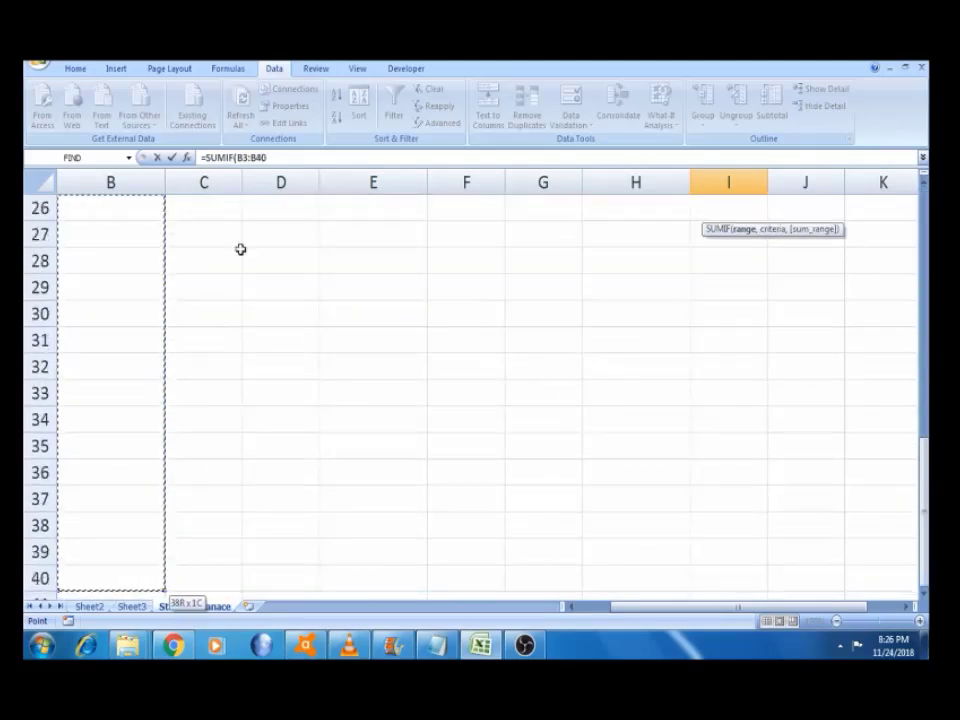
pyautogui.moveTo(925, 455); pyautogui.dragTo(926, 205)
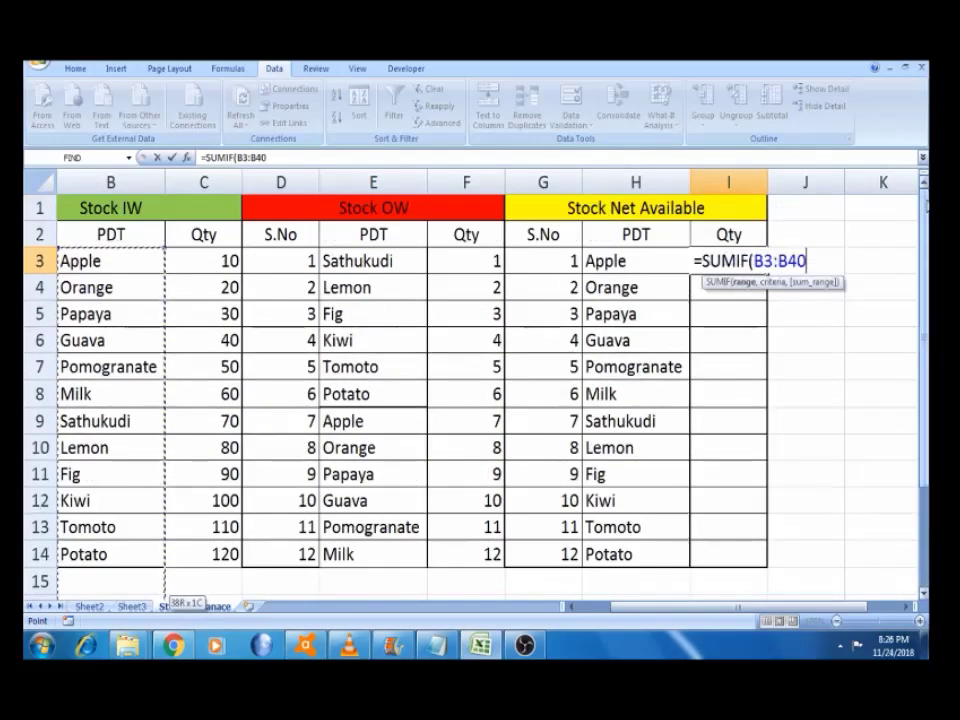
# Add H3 as criteria and C3:C40 as sum range, completing =SUMIF(B3:B40,H3,C3:C40)
pyautogui.write(',')
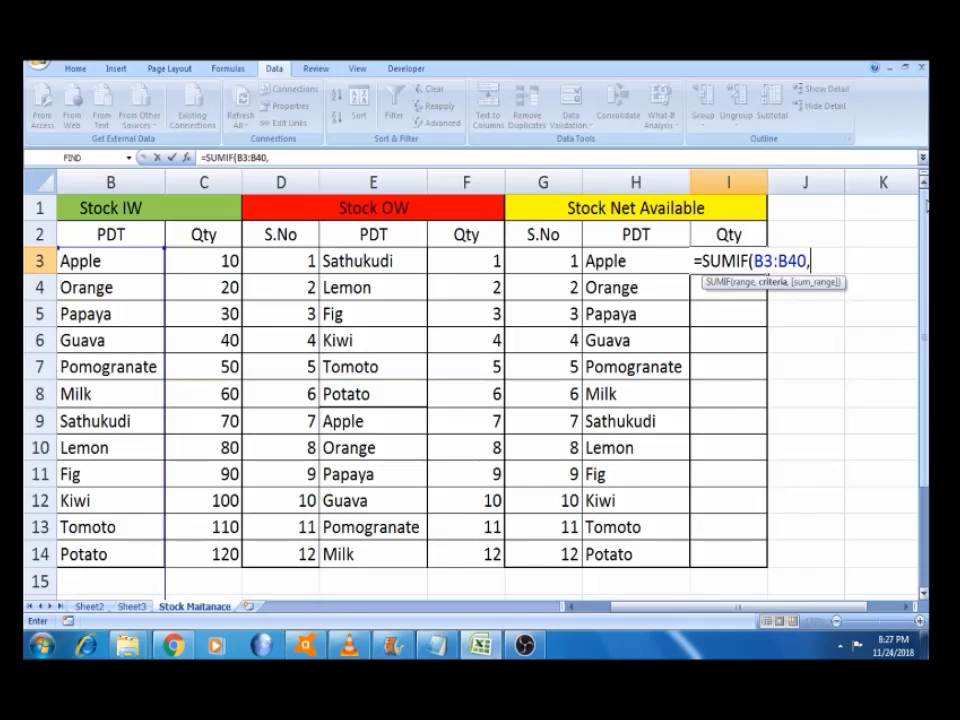
pyautogui.click(620, 261)
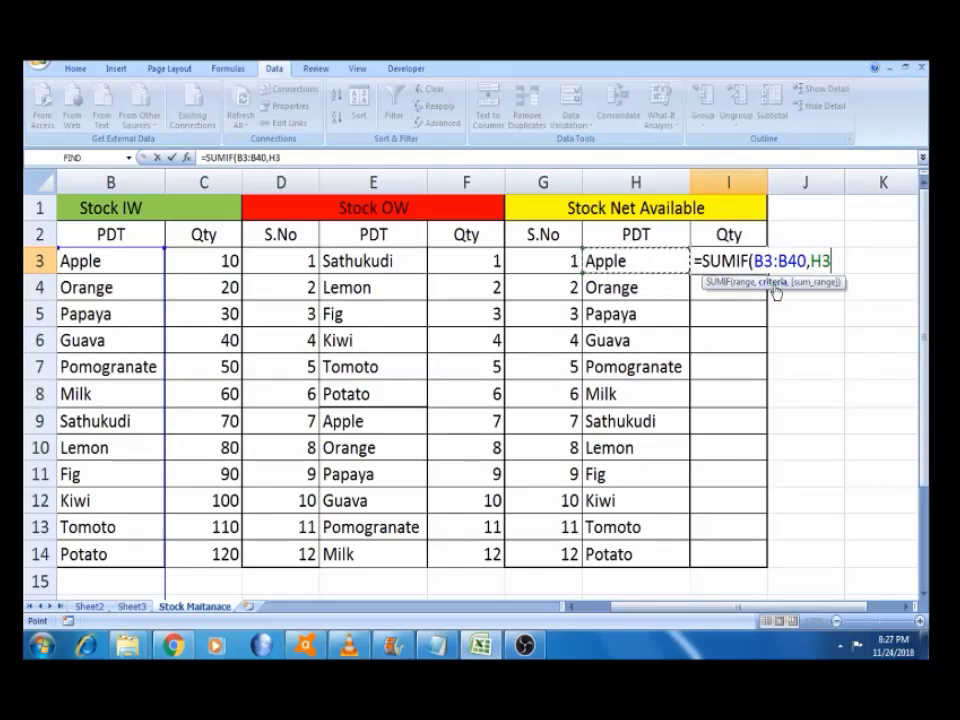
pyautogui.write(',')
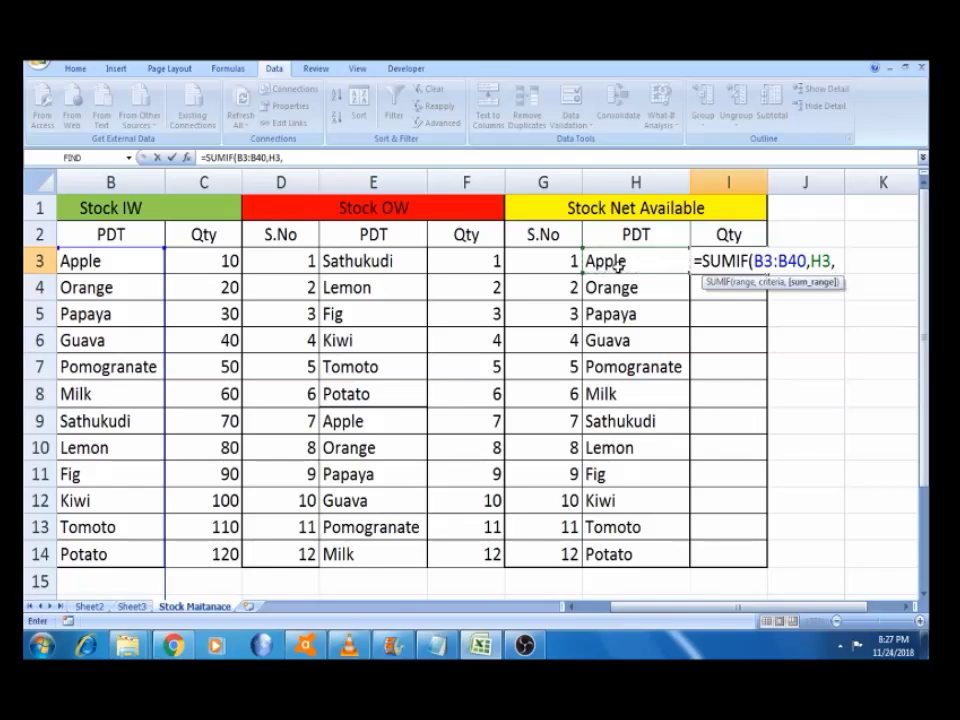
pyautogui.click(200, 260)
pyautogui.hotkey('shift', 'Down')
pyautogui.hotkey('shift', 'Down')
pyautogui.hotkey('shift', 'Down')
pyautogui.hotkey('shift', 'Down')
pyautogui.hotkey('shift', 'Down')
pyautogui.hotkey('shift', 'Down')
pyautogui.hotkey('shift', 'Down')
pyautogui.hotkey('shift', 'Down')
pyautogui.hotkey('shift', 'Down')
pyautogui.hotkey('shift', 'Down')
pyautogui.hotkey('shift', 'Down')
pyautogui.hotkey('shift', 'Down')
pyautogui.hotkey('shift', 'Down')
pyautogui.hotkey('shift', 'Down')
pyautogui.hotkey('shift', 'Down')
pyautogui.hotkey('shift', 'Down')
pyautogui.hotkey('shift', 'Down')
pyautogui.hotkey('shift', 'Down')
pyautogui.hotkey('shift', 'Down')
pyautogui.hotkey('shift', 'Down')
pyautogui.hotkey('shift', 'Down')
pyautogui.hotkey('shift', 'Down')
pyautogui.hotkey('shift', 'Down')
pyautogui.hotkey('shift', 'Down')
pyautogui.hotkey('shift', 'Down')
pyautogui.hotkey('shift', 'Down')
pyautogui.hotkey('shift', 'Down')
pyautogui.hotkey('shift', 'Down')
pyautogui.hotkey('shift', 'Up')
pyautogui.hotkey('shift', 'Up')
pyautogui.hotkey('shift', 'Up')
pyautogui.hotkey('shift', 'Up')
pyautogui.hotkey('shift', 'Up')
pyautogui.hotkey('shift', 'Up')
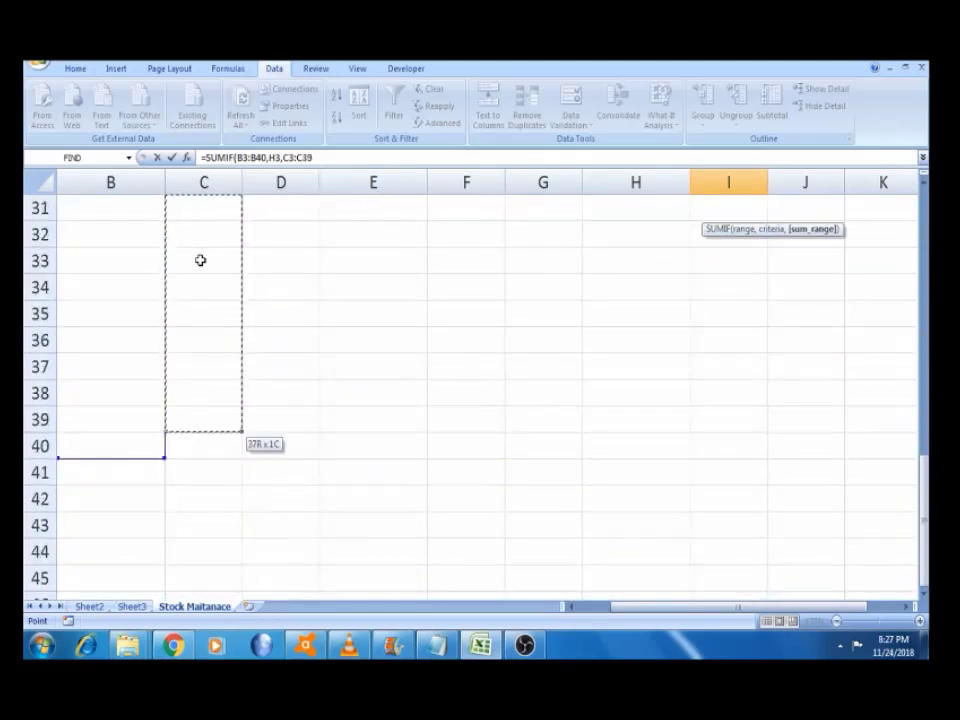
pyautogui.hotkey('shift', 'Down')
pyautogui.moveTo(917, 489); pyautogui.dragTo(922, 465)
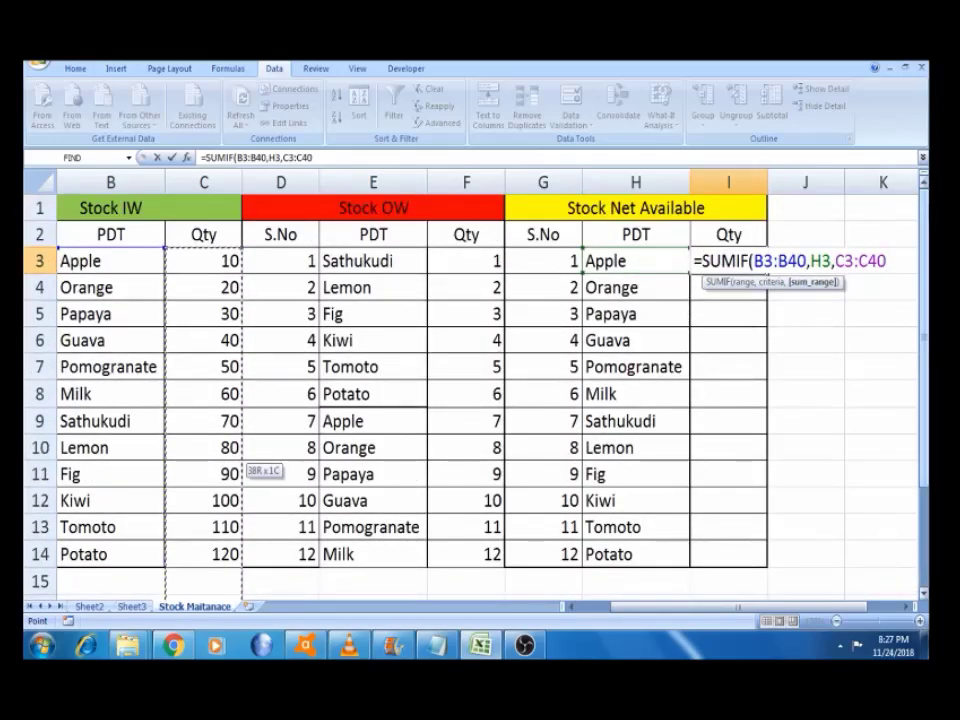
pyautogui.write(')')
pyautogui.press('Return')
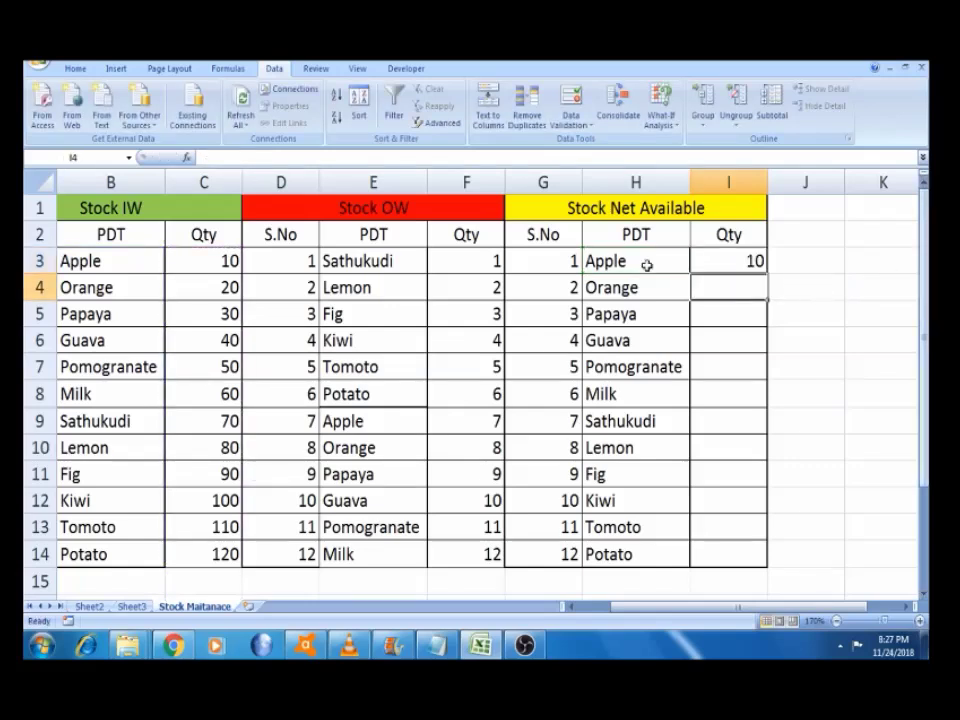
# Check Apple in H3, the I3 formula, and Apple's inward quantity in C3
pyautogui.click(615, 260)
pyautogui.click(724, 258)
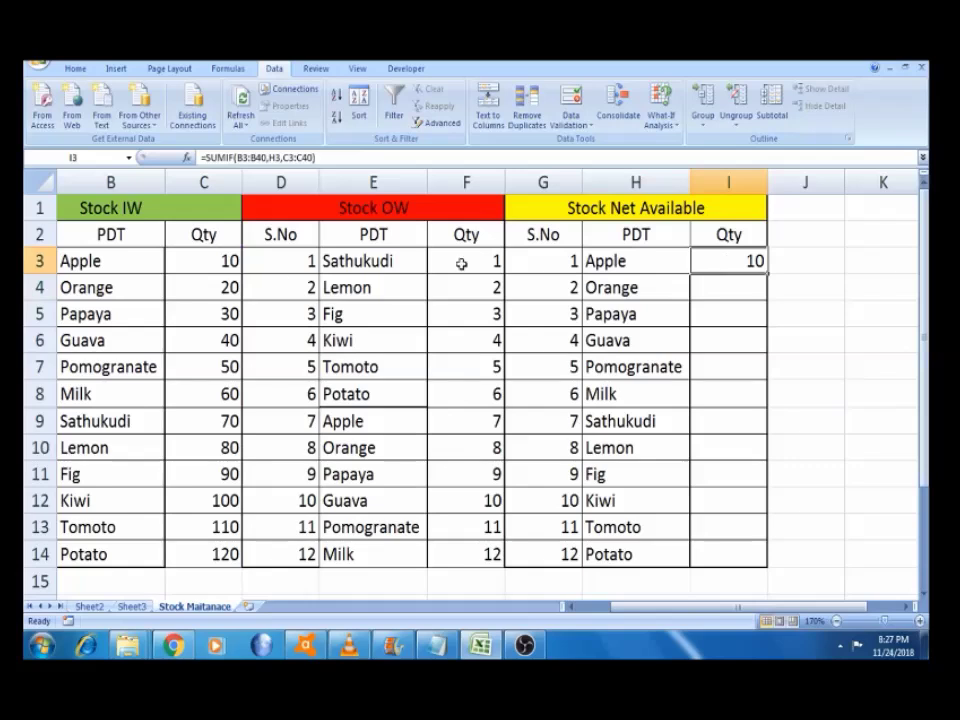
pyautogui.click(113, 263)
pyautogui.click(191, 262)
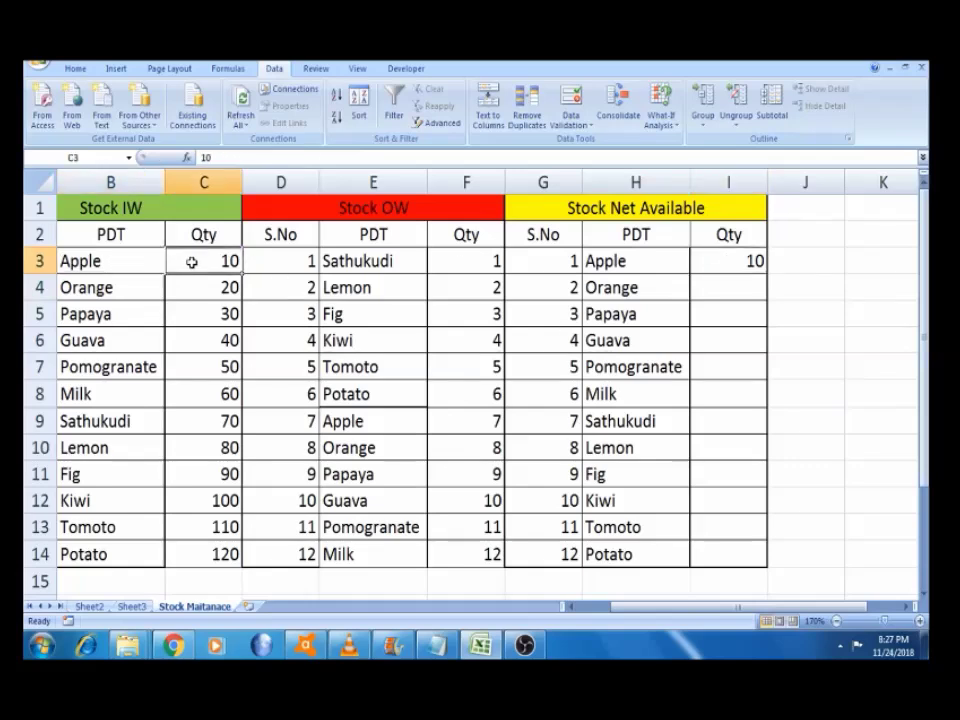
# Fill the I3 SUMIF formula down to I14 and review the copied formula in I5
pyautogui.click(758, 262)
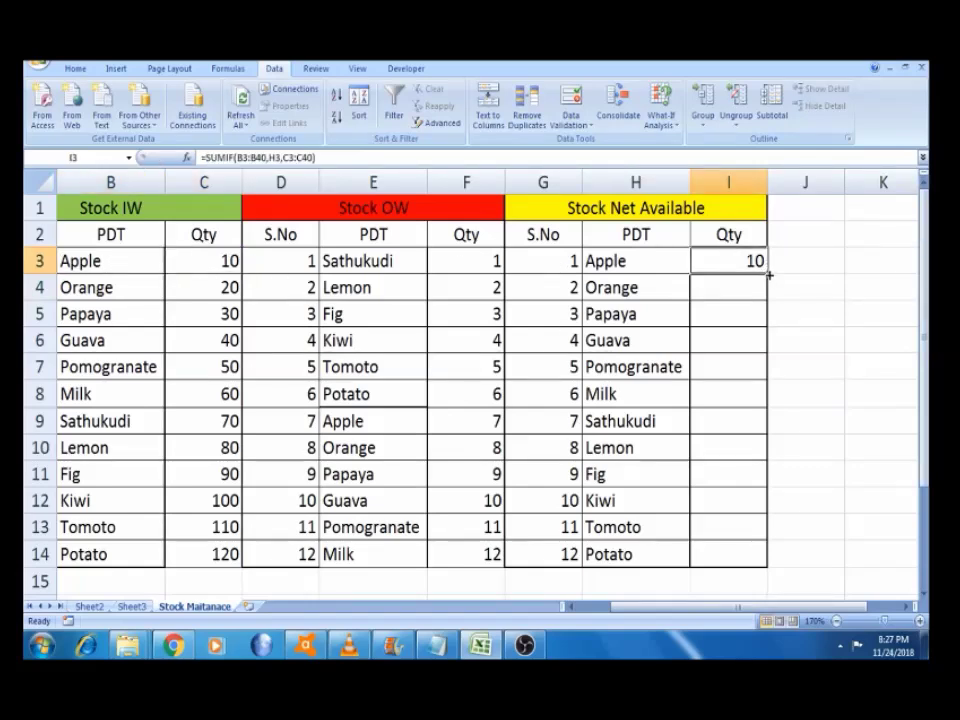
pyautogui.doubleClick(768, 273)
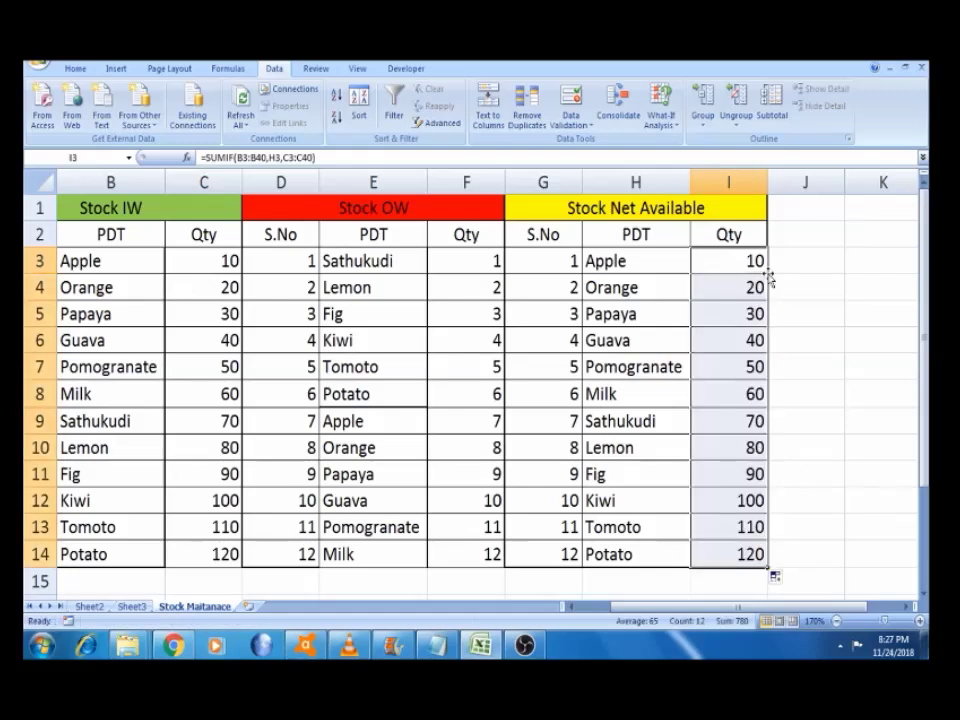
pyautogui.click(746, 311)
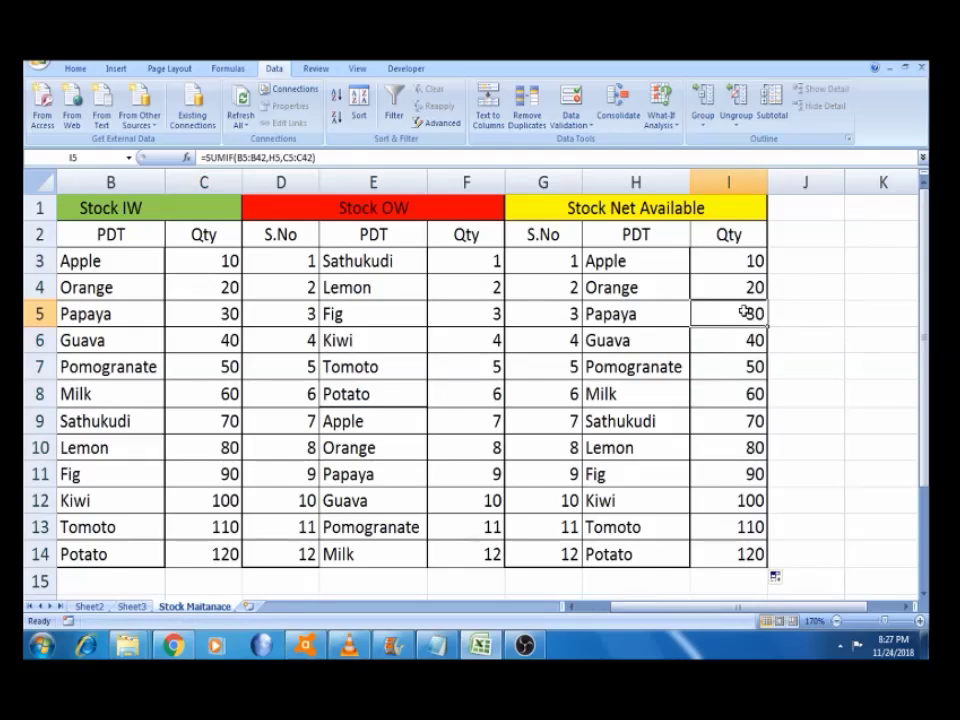
pyautogui.click(720, 256)
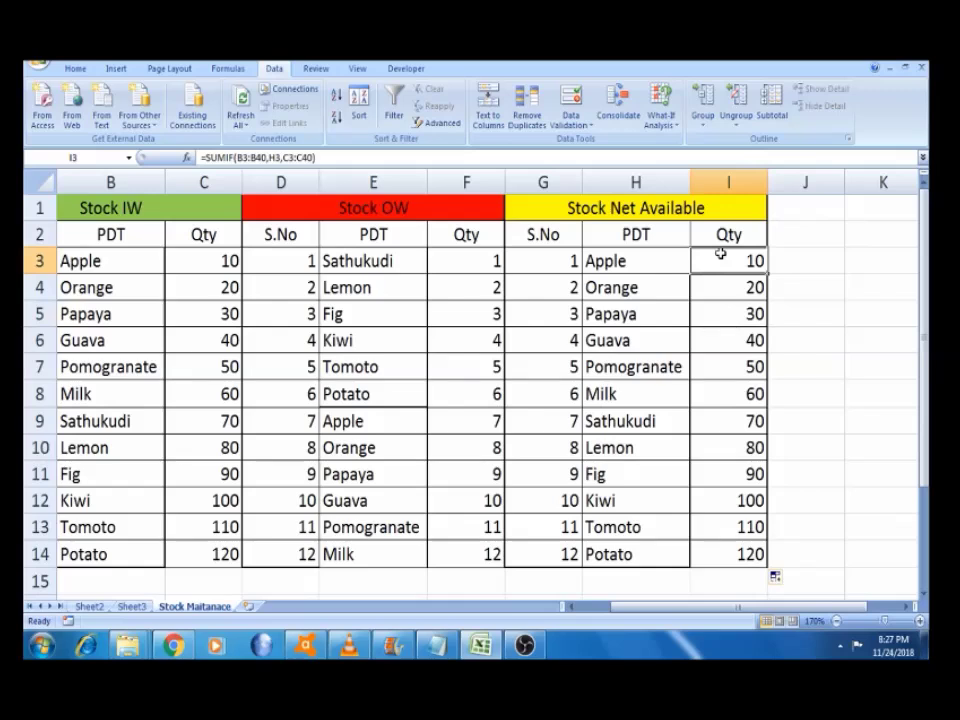
pyautogui.click(728, 289)
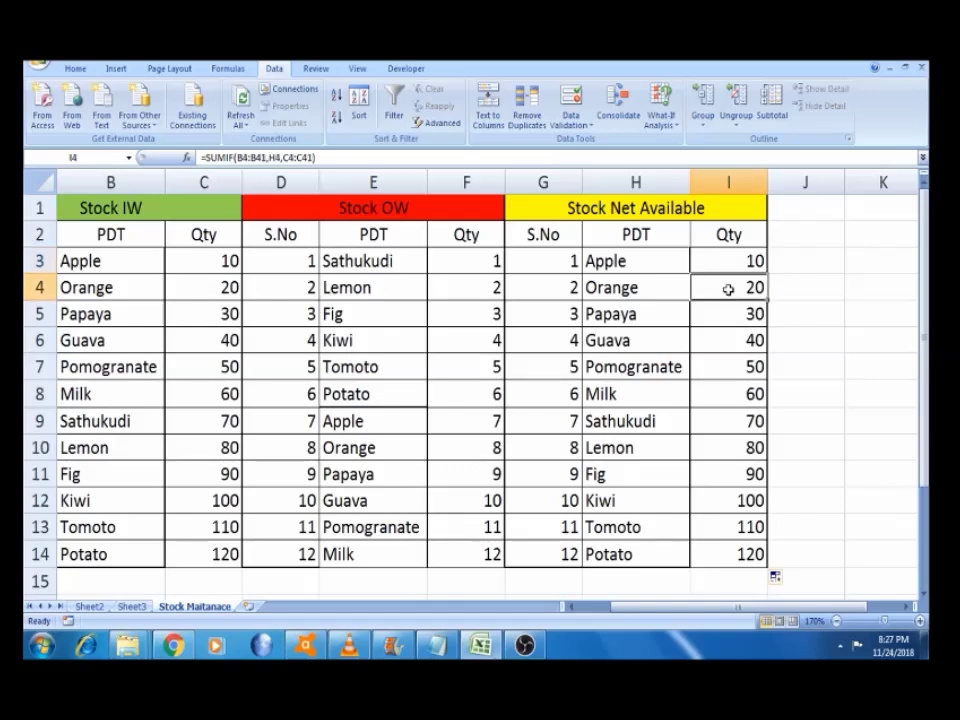
pyautogui.press('Up')
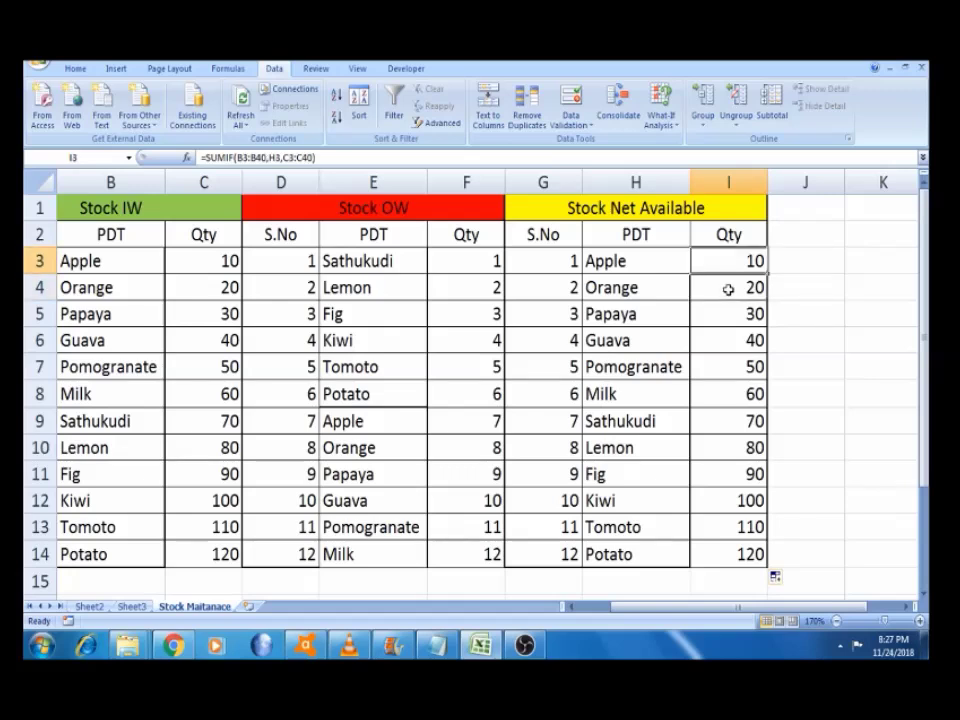
pyautogui.press('Left')
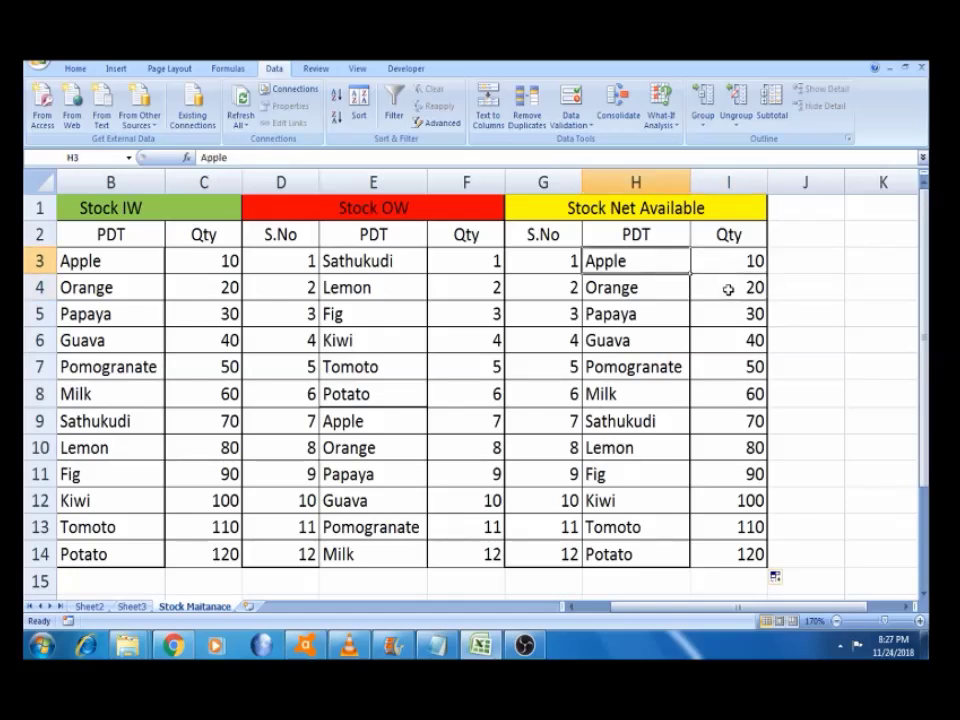
pyautogui.press('Right')
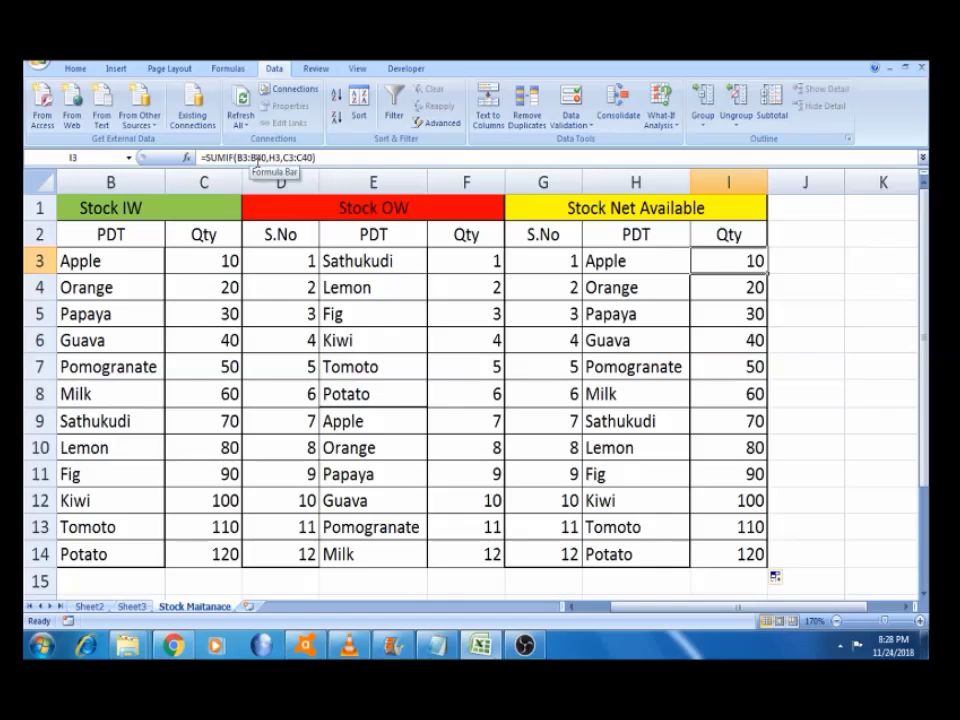
pyautogui.click(256, 162)
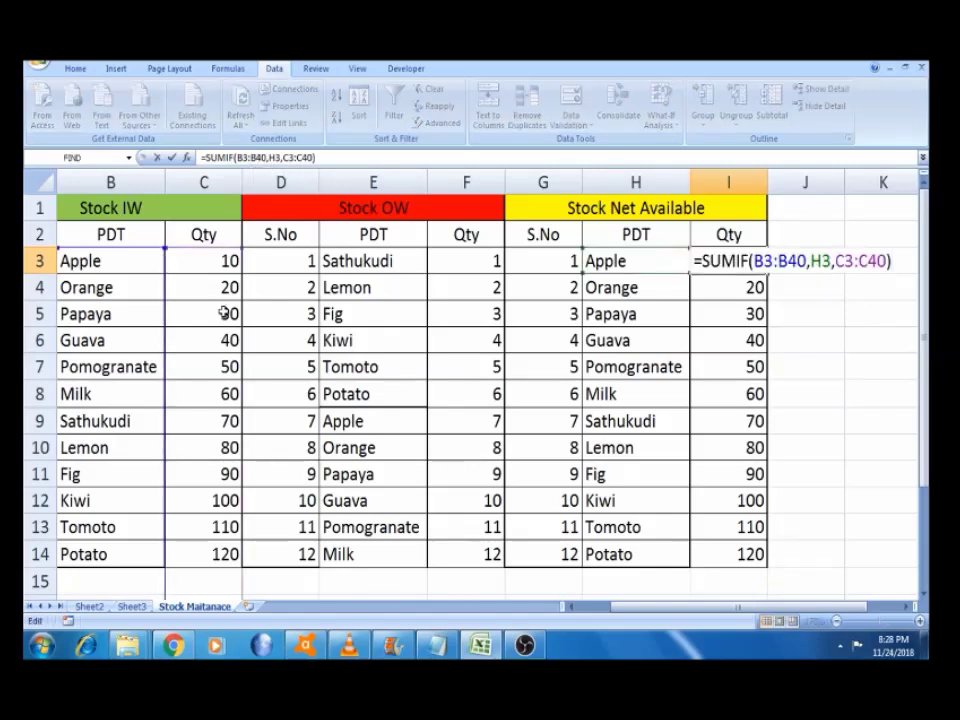
pyautogui.hotkey('ctrl', 'Return')
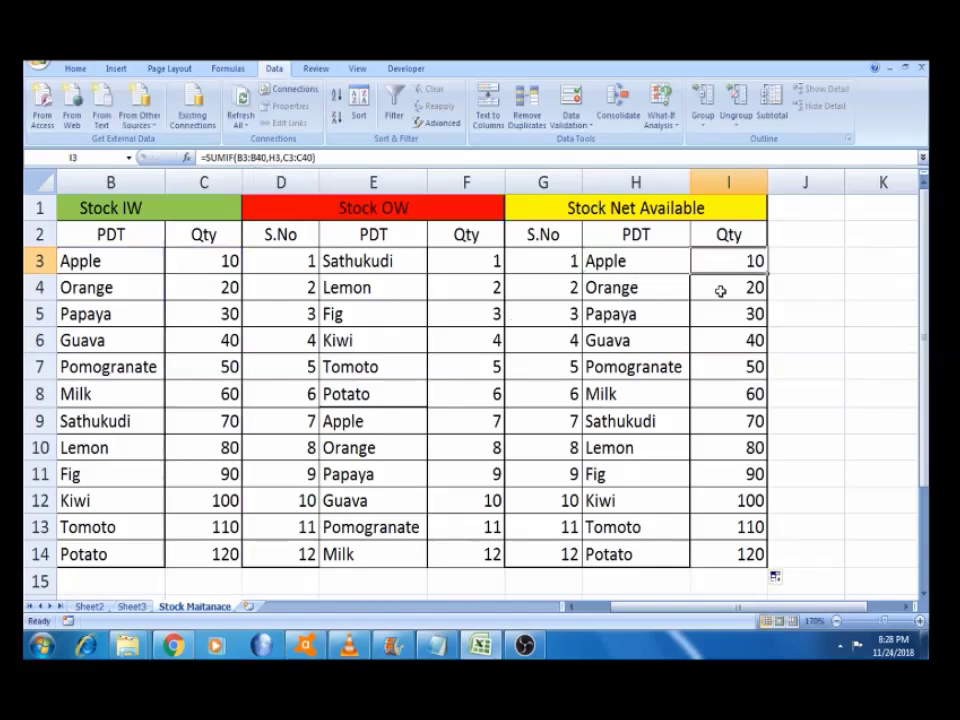
pyautogui.doubleClick(738, 288)
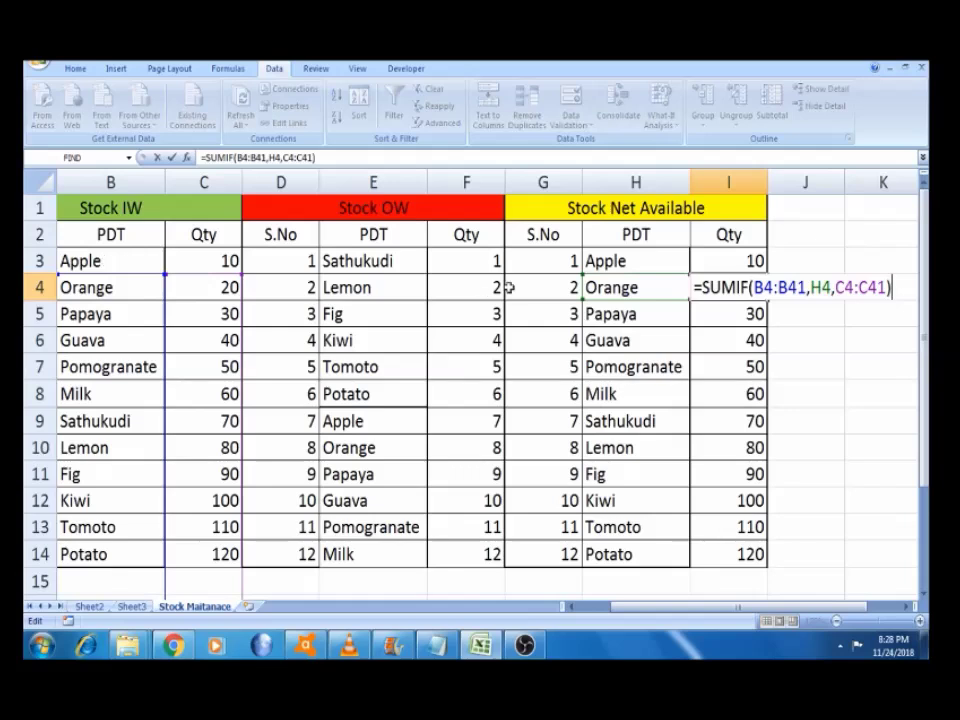
pyautogui.hotkey('ctrl', 'Return')
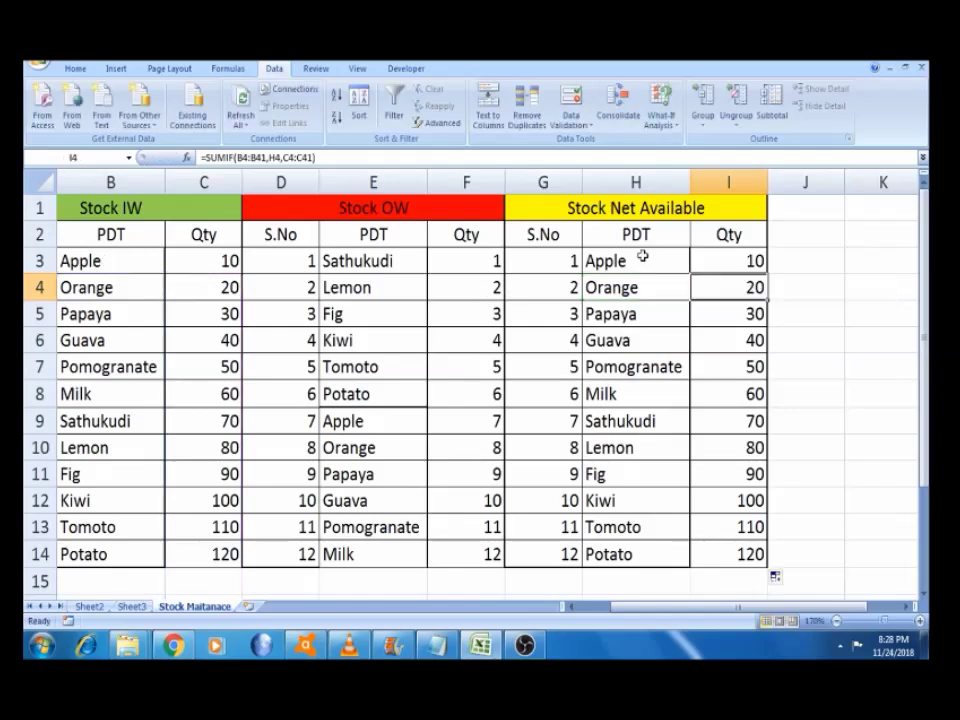
pyautogui.click(641, 259)
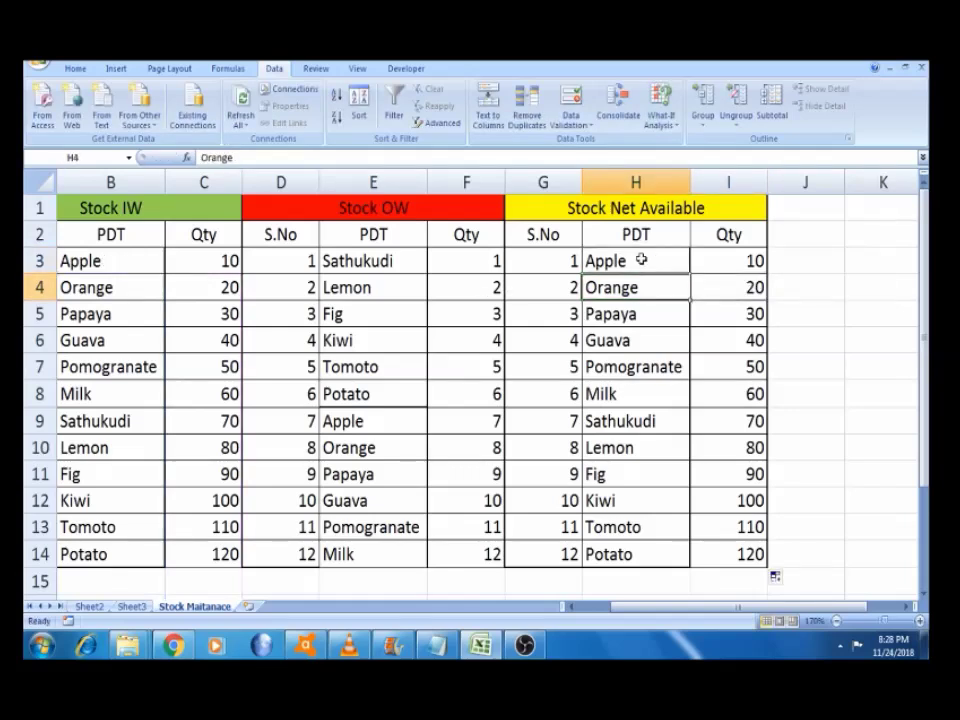
# Put Orange in H3 and copy Apple from B3 into H4
pyautogui.hotkey('ctrl', 'c')
pyautogui.click(641, 259)
pyautogui.hotkey('ctrl', 'v')
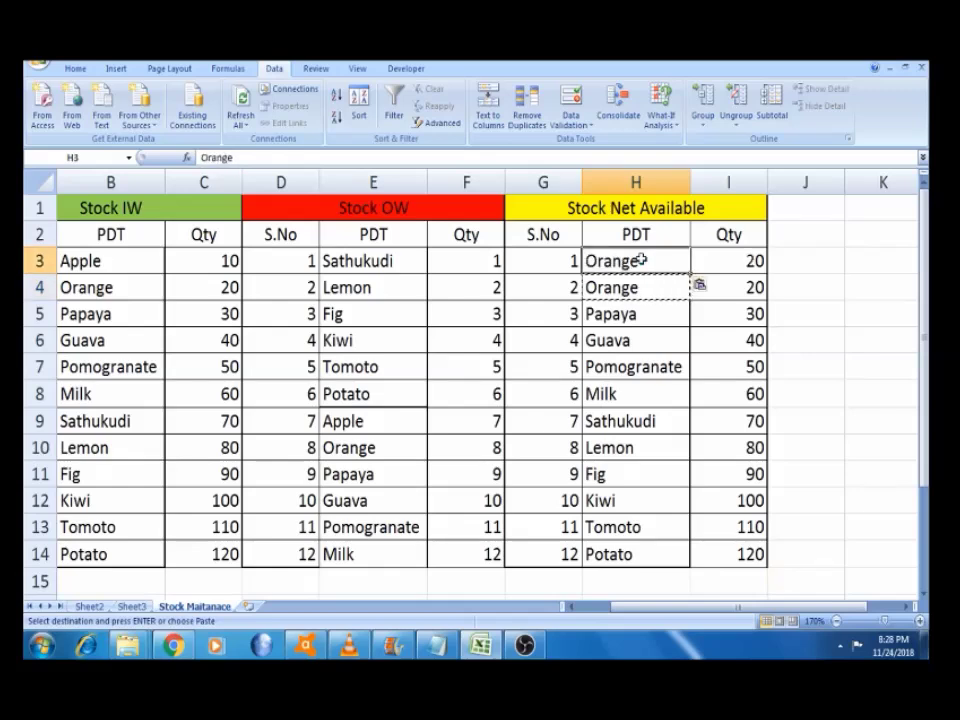
pyautogui.press('Down')
pyautogui.press('Left')
pyautogui.press('Left')
pyautogui.press('Left')
pyautogui.press('Left')
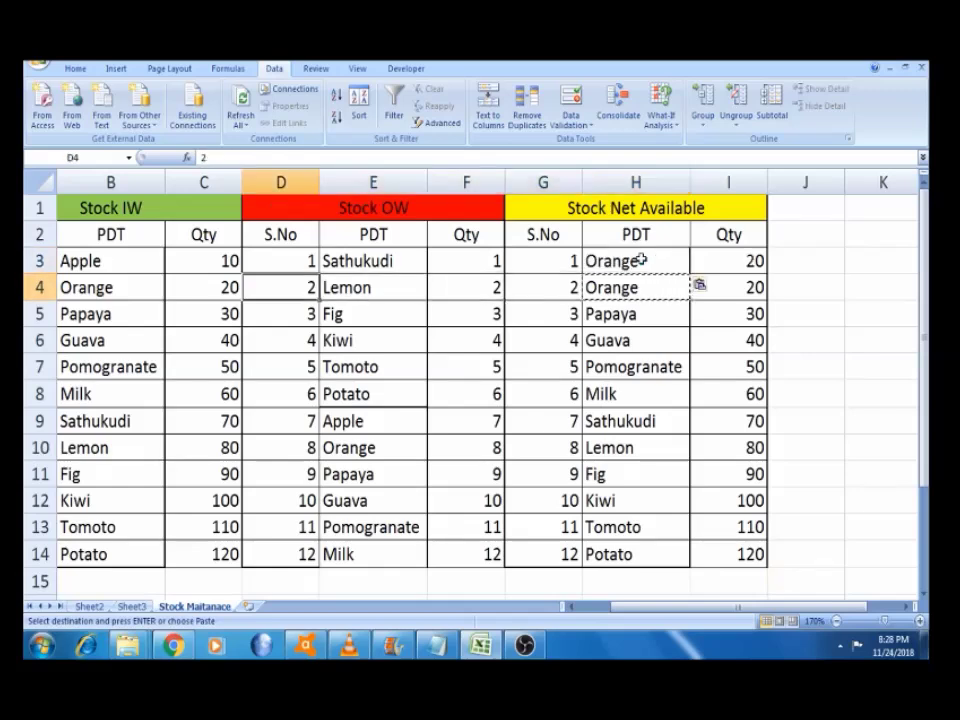
pyautogui.press('Left')
pyautogui.press('Left')
pyautogui.press('Up')
pyautogui.hotkey('ctrl', 'c')
pyautogui.press('Right')
pyautogui.press('Right')
pyautogui.press('Right')
pyautogui.press('Right')
pyautogui.press('Right')
pyautogui.press('Right')
pyautogui.press('Down')
pyautogui.hotkey('ctrl', 'v')
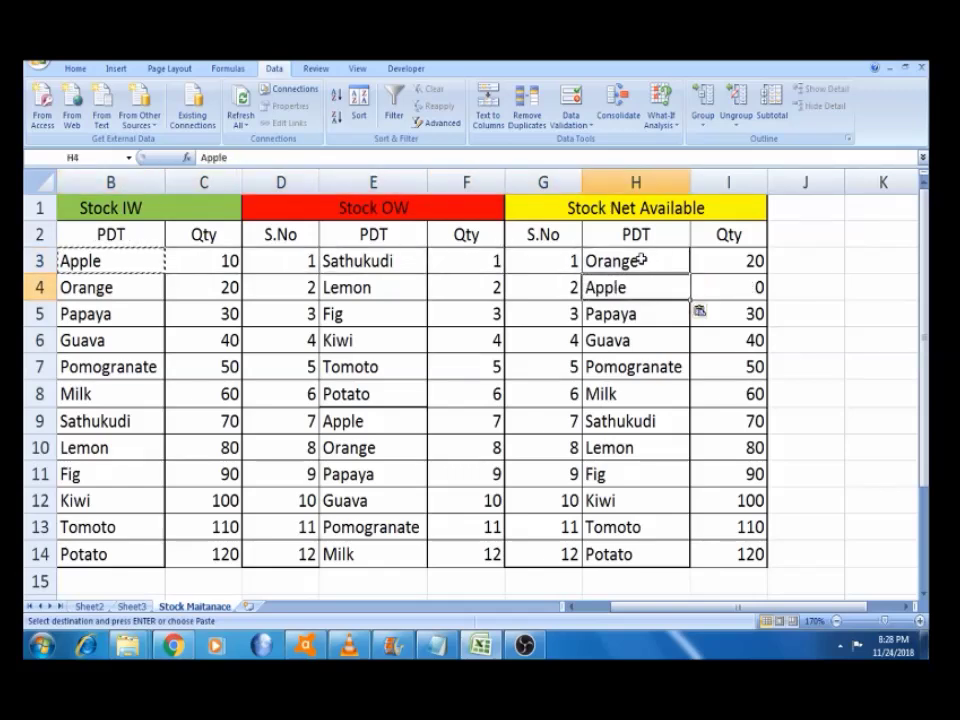
# Inspect I4's SUMIF returning 0 because its ranges shifted down one row
pyautogui.click(759, 288)
pyautogui.click(131, 287)
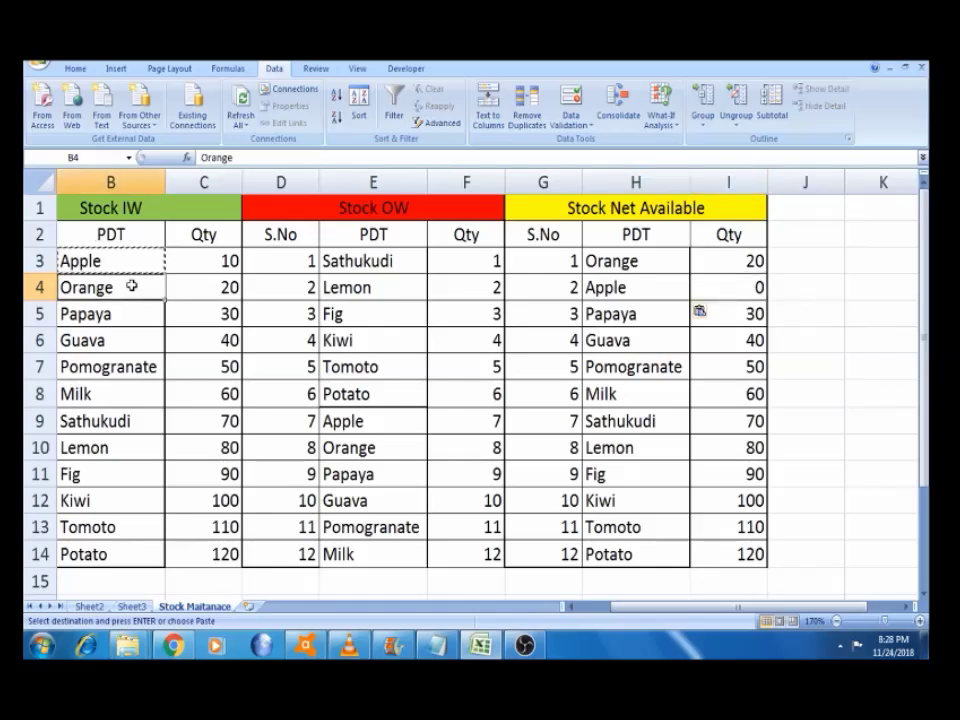
pyautogui.press('Up')
pyautogui.hotkey('shift', 'Right')
pyautogui.hotkey('shift', 'Down')
pyautogui.hotkey('shift', 'Down')
pyautogui.hotkey('shift', 'Down')
pyautogui.hotkey('shift', 'Down')
pyautogui.hotkey('shift', 'Down')
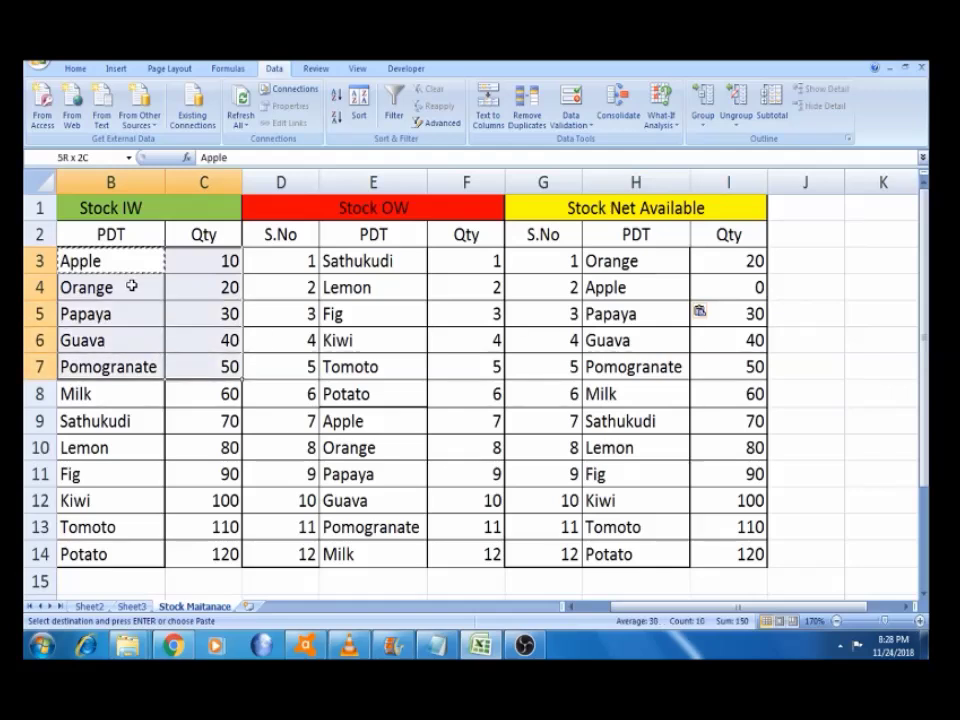
pyautogui.press('Down')
pyautogui.hotkey('shift', 'Right')
pyautogui.hotkey('shift', 'Down')
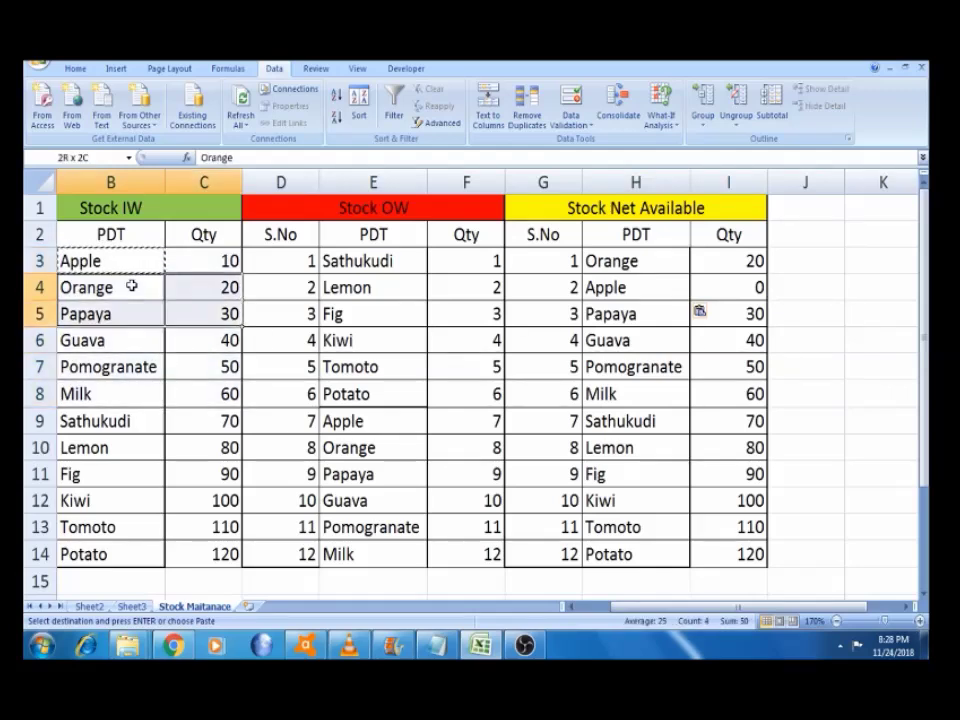
pyautogui.click(760, 287)
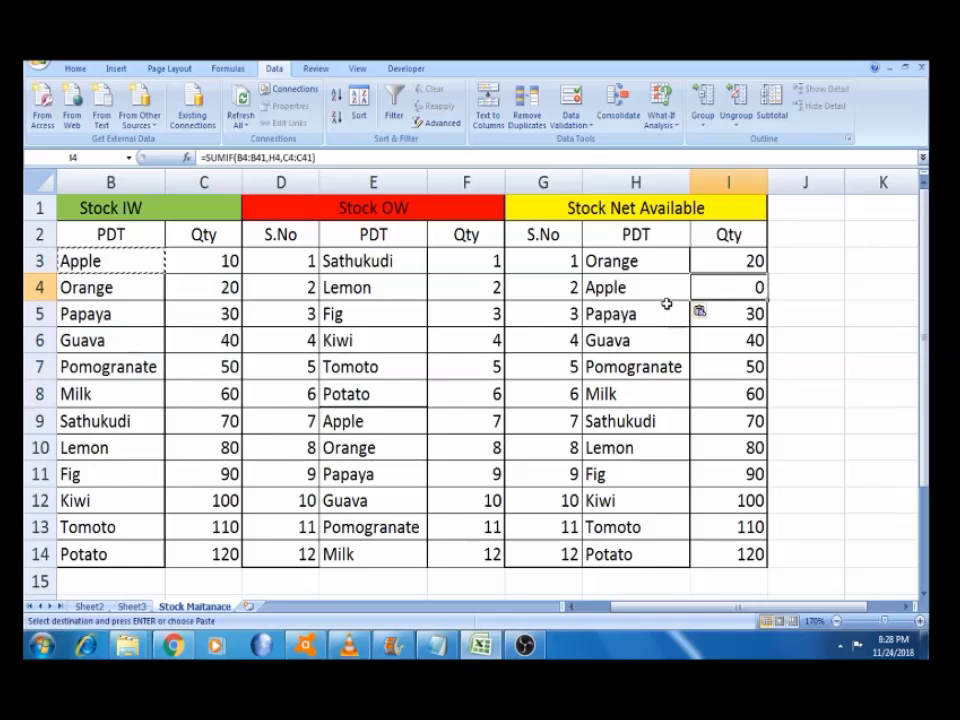
pyautogui.click(717, 261)
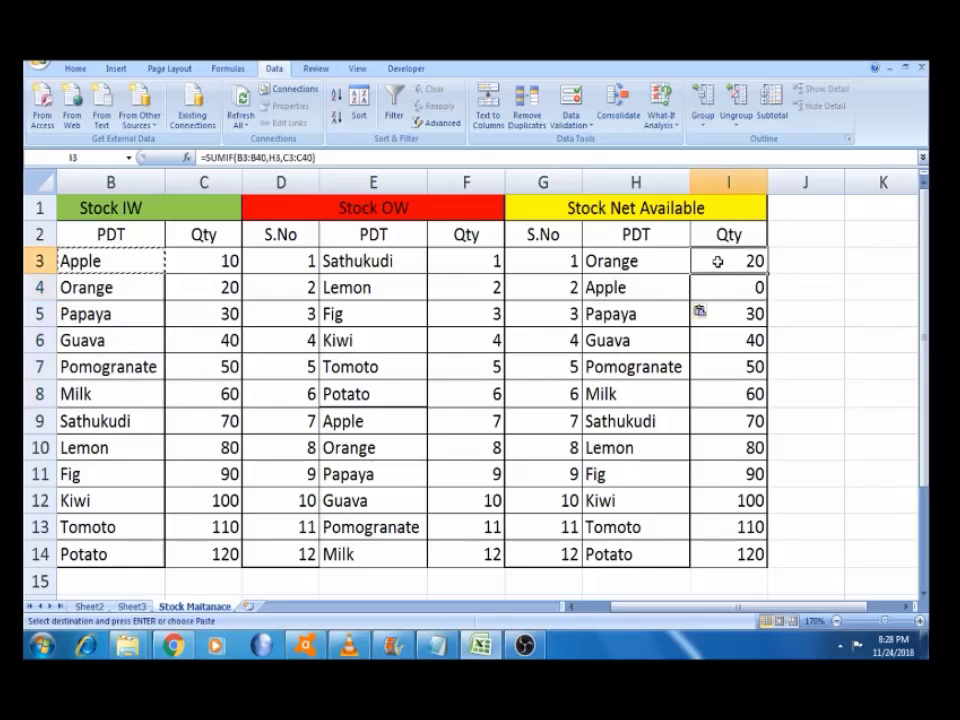
# Convert I3's lookup range B3:B40 to absolute $B$3:$B$40 using F4
pyautogui.click(251, 157)
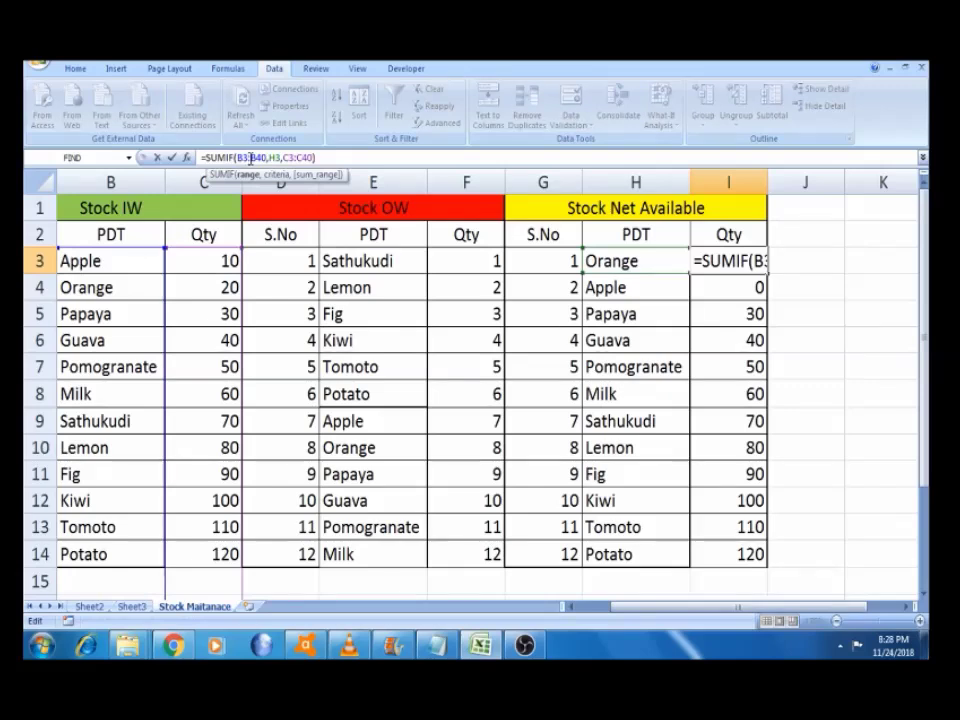
pyautogui.press('F4')
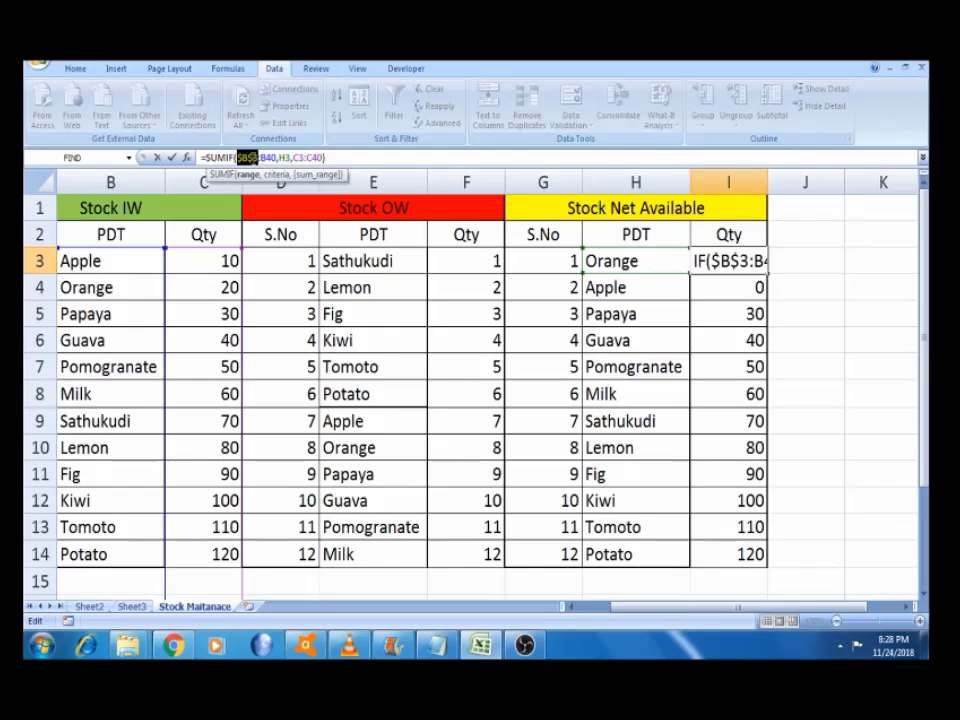
pyautogui.click(272, 158)
pyautogui.press('F4')
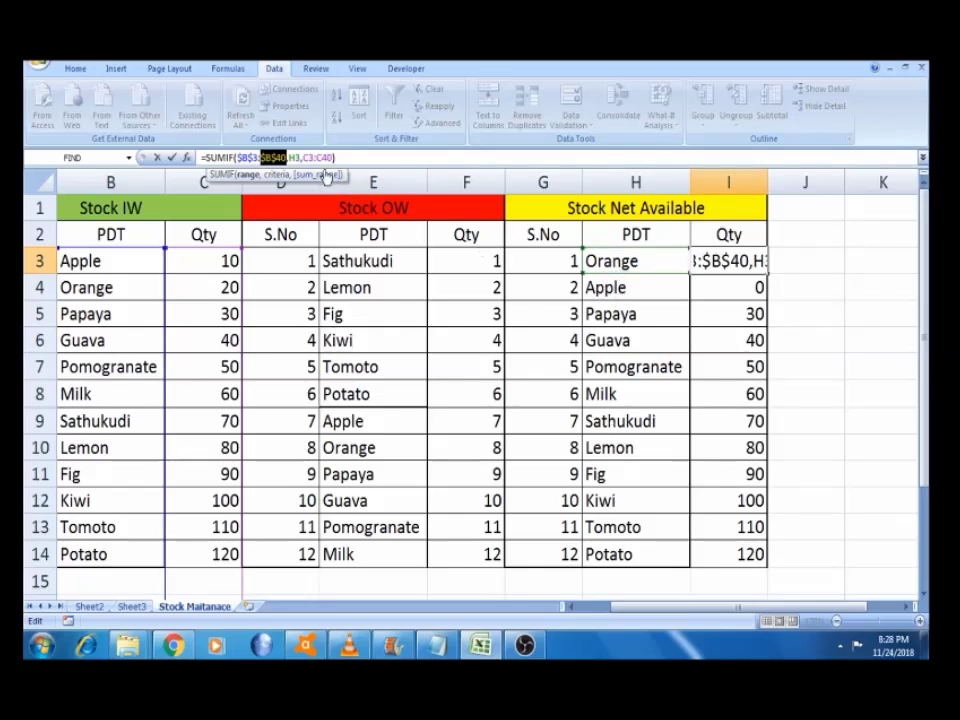
# Make the C3:C40 sum range absolute with F4 and enter the SUMIF formula in I3
pyautogui.doubleClick(312, 157)
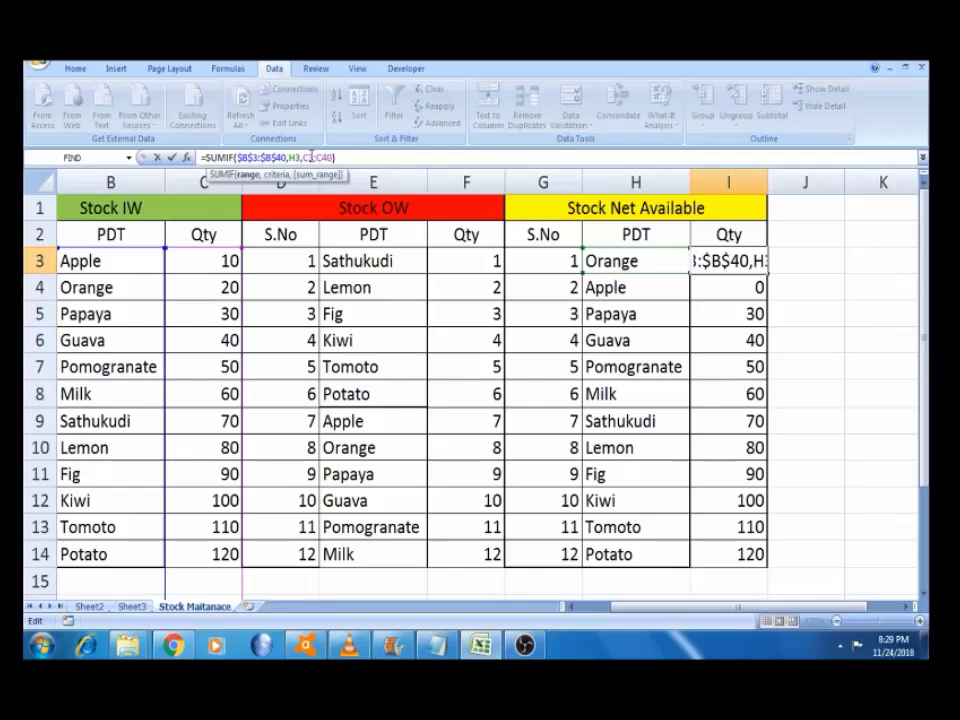
pyautogui.press('F4')
pyautogui.doubleClick(339, 157)
pyautogui.press('F4')
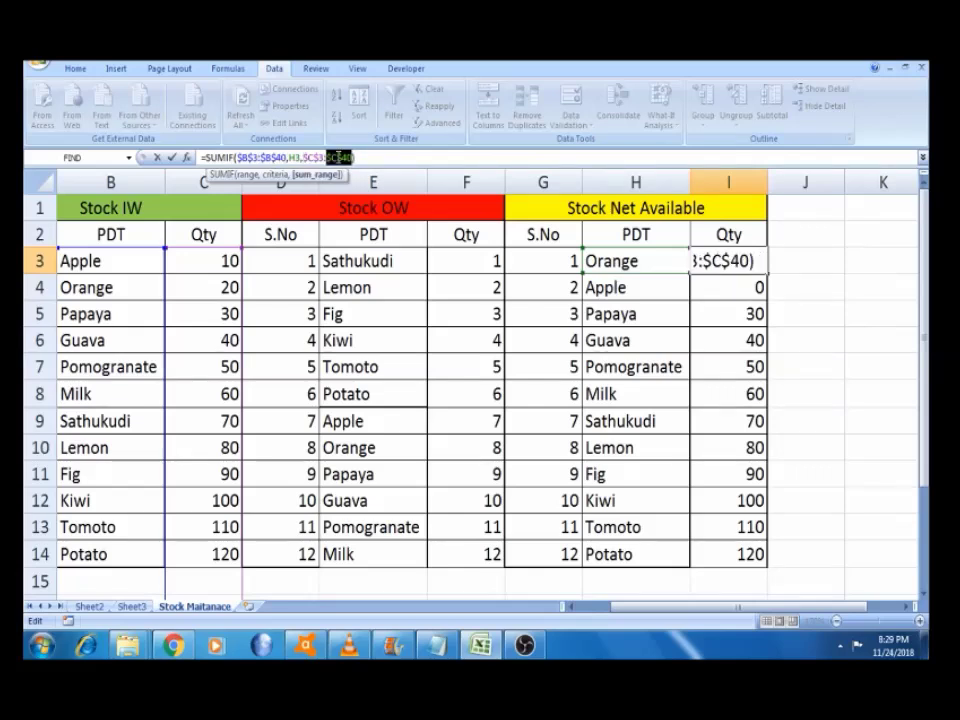
pyautogui.press('Return')
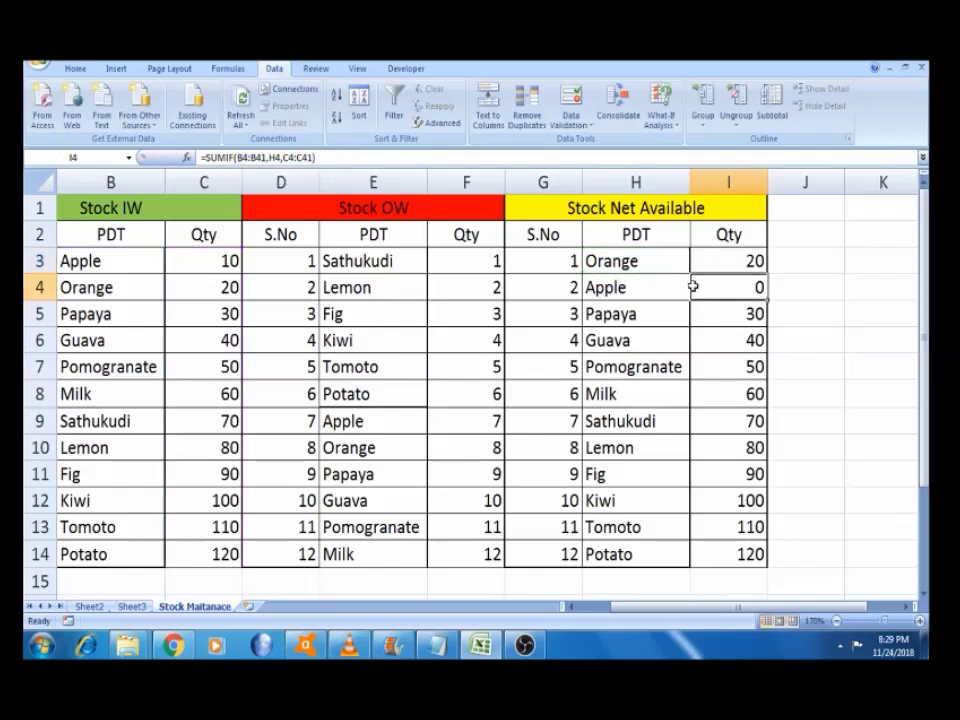
# Fill the I3 SUMIF down through I14 and check that Apple shows 10
pyautogui.click(757, 258)
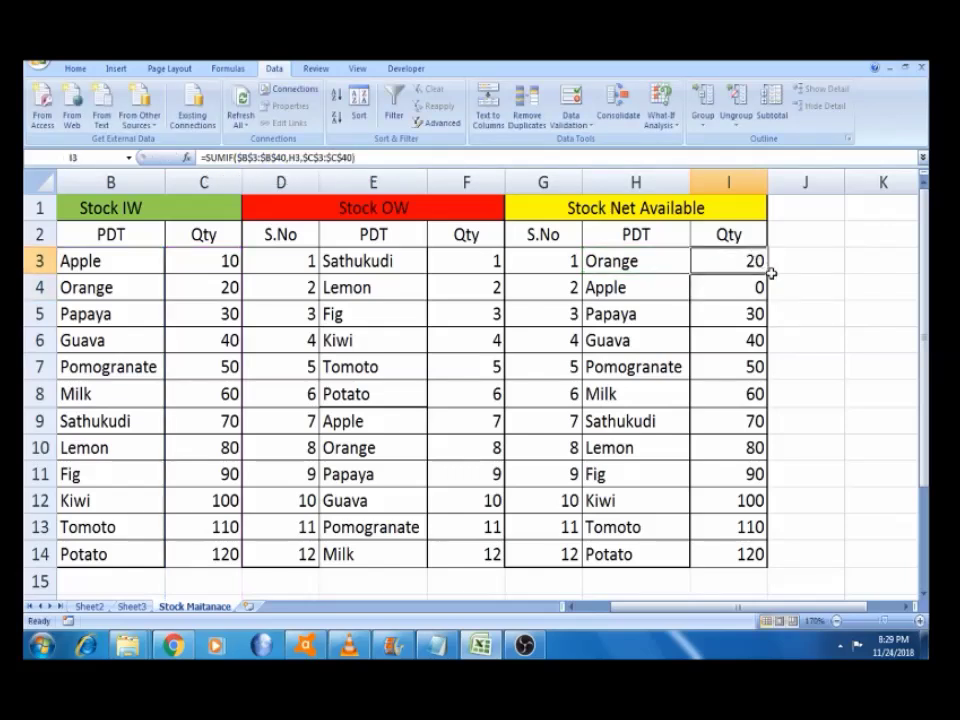
pyautogui.doubleClick(767, 273)
pyautogui.click(744, 290)
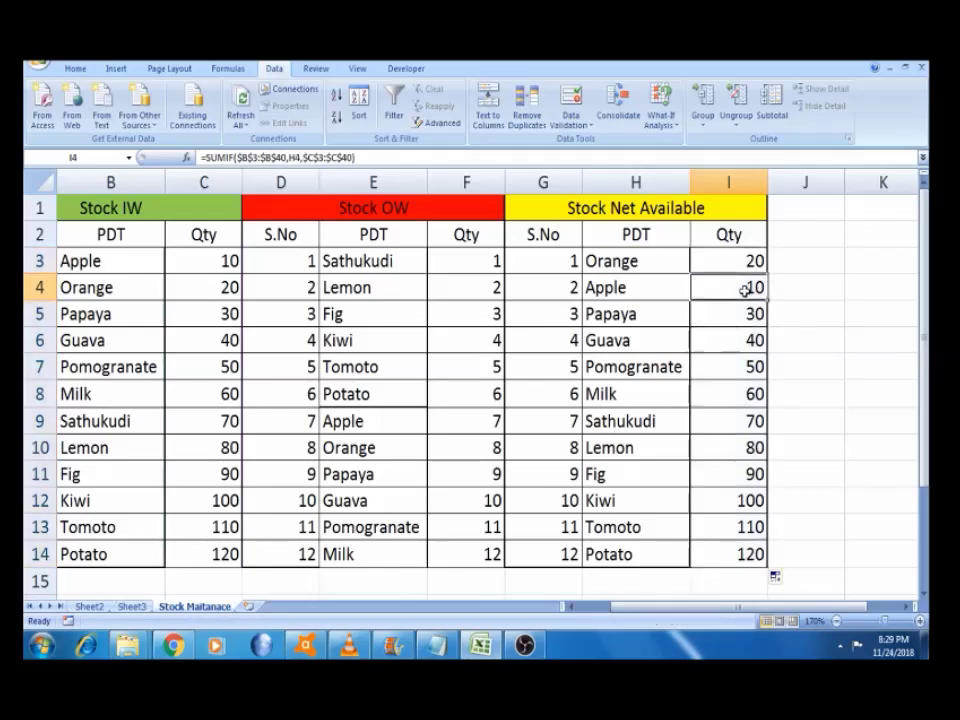
pyautogui.click(662, 298)
pyautogui.press('Right')
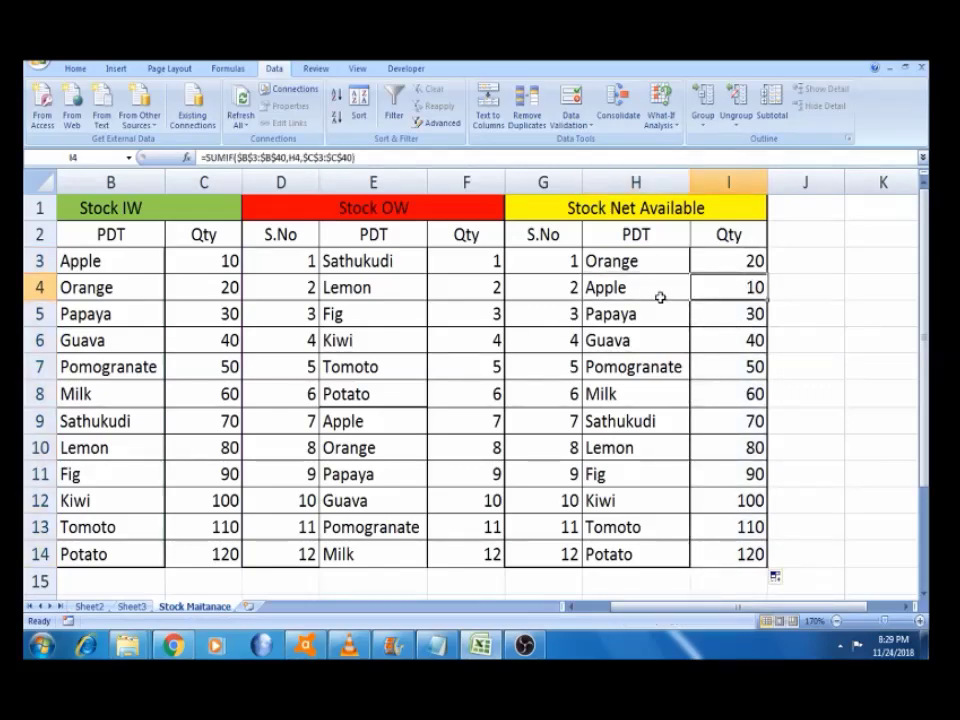
pyautogui.press('Right')
pyautogui.press('Up')
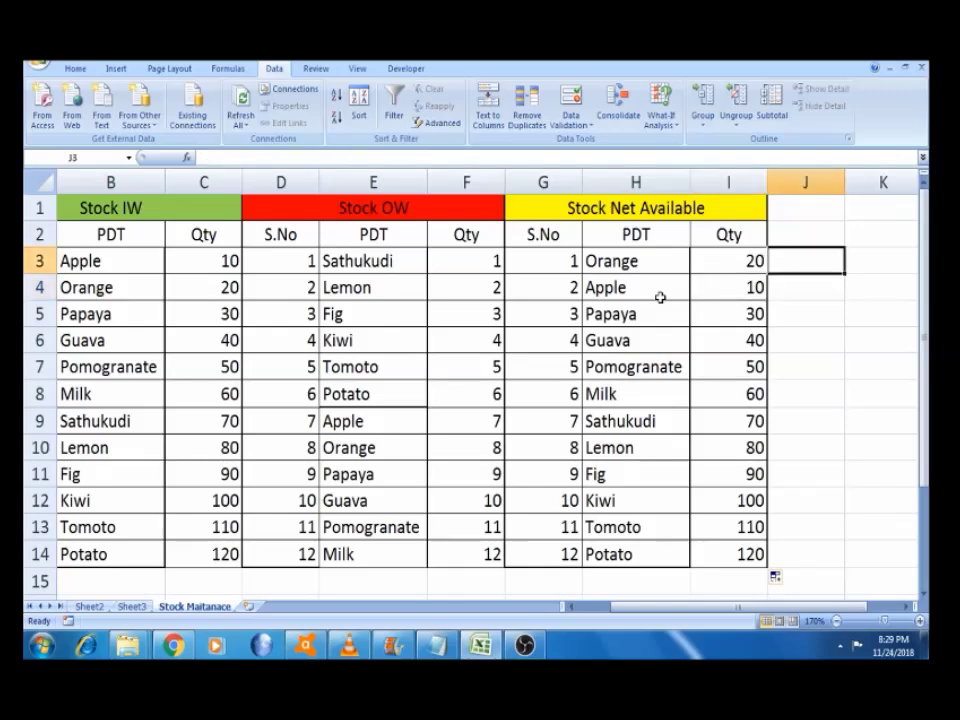
# Copy the Qty header from I2 into J2
pyautogui.press('Left')
pyautogui.press('Up')
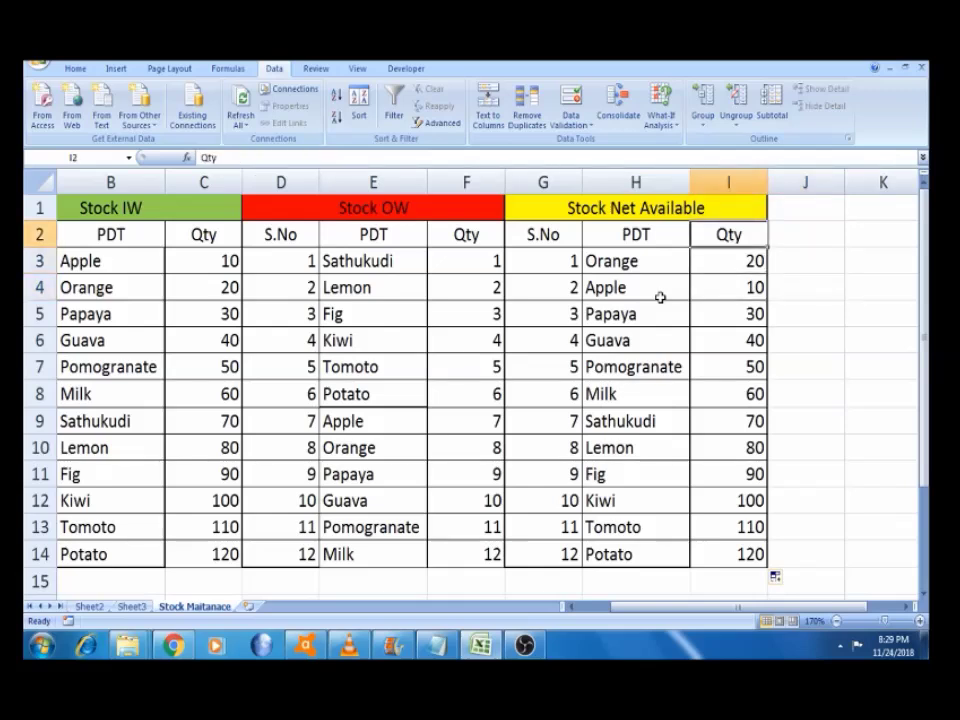
pyautogui.press('Left')
pyautogui.press('Left')
pyautogui.press('Left')
pyautogui.press('Right')
pyautogui.press('Right')
pyautogui.press('Right')
pyautogui.press('Right')
pyautogui.press('Left')
pyautogui.hotkey('ctrl', 'c')
pyautogui.press('Right')
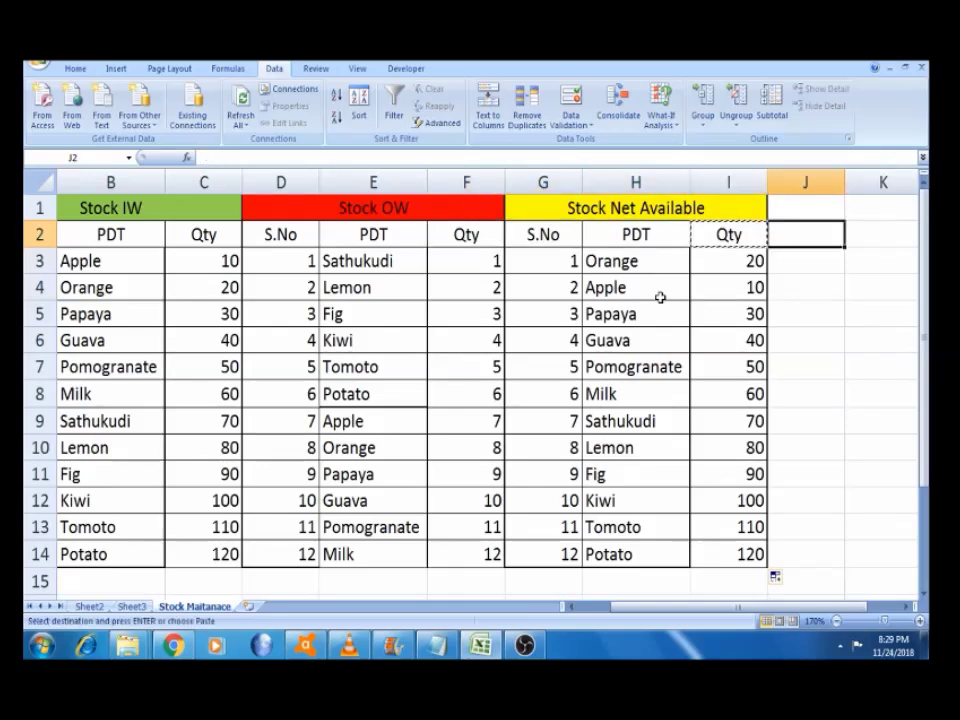
pyautogui.hotkey('ctrl', 'v')
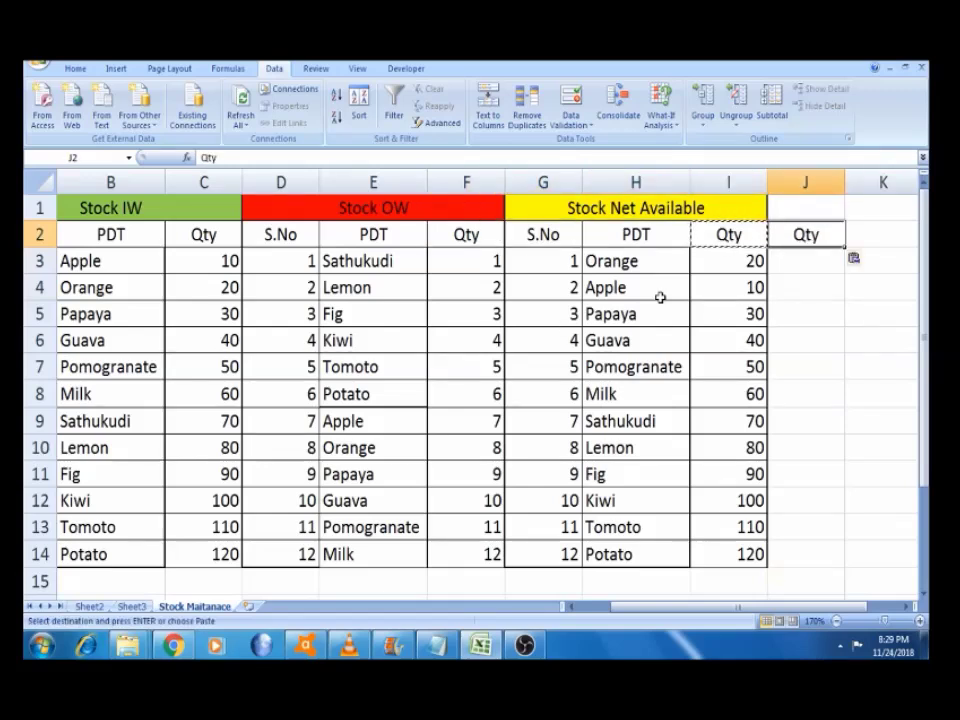
pyautogui.press('Return')
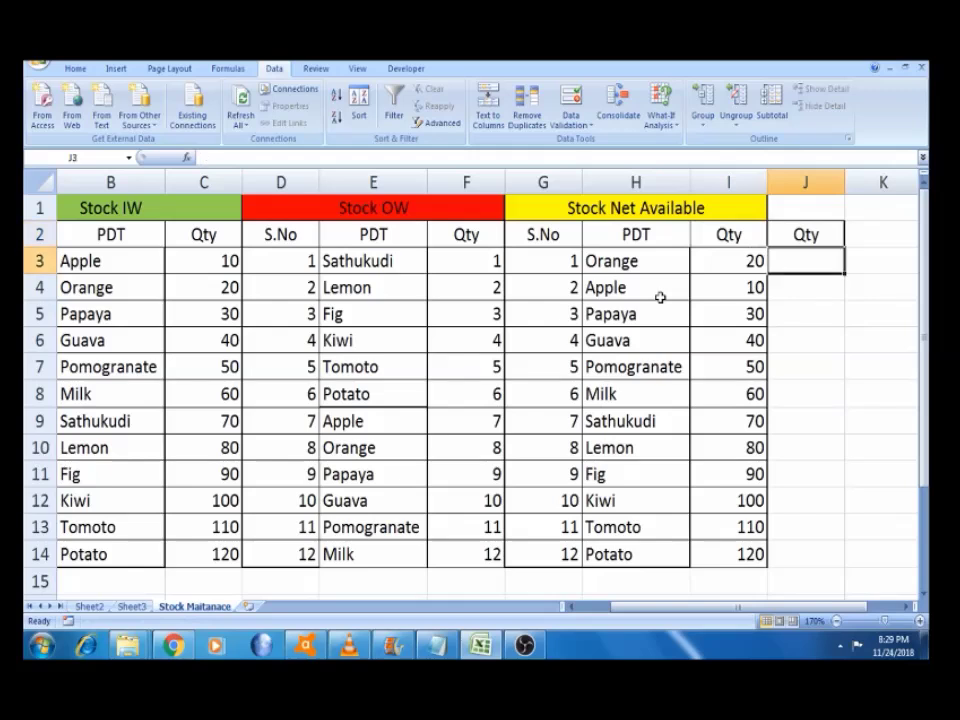
# Undo a stray paste of the Stock IW title over the headers, then select the 'Stock IW' title text
pyautogui.click(181, 208)
pyautogui.hotkey('ctrl', 'c')
pyautogui.click(728, 234)
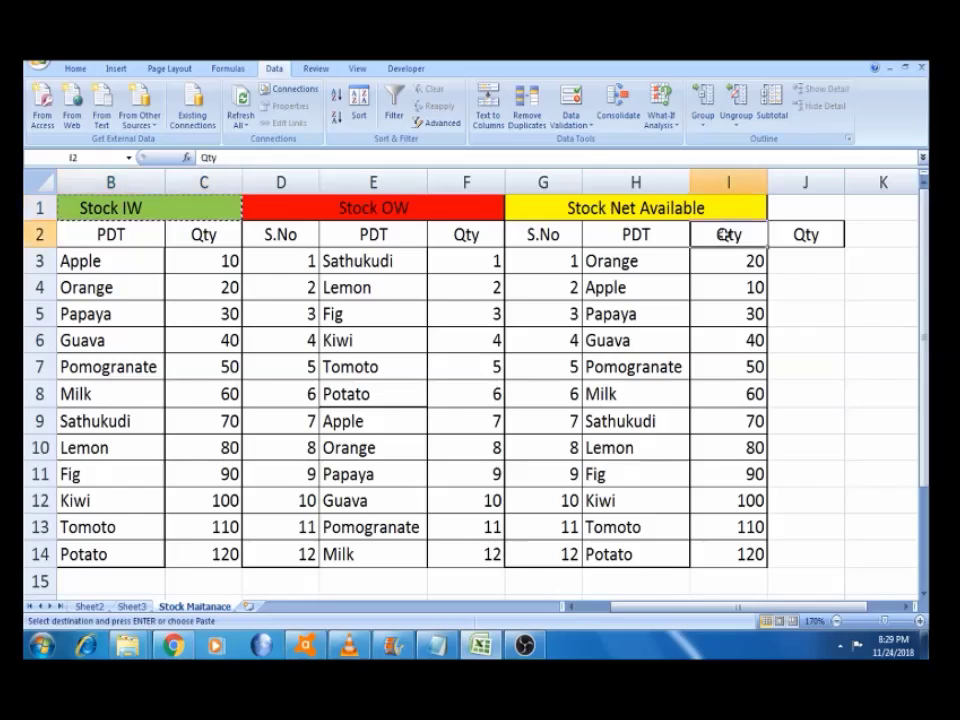
pyautogui.hotkey('ctrl', 'v')
pyautogui.hotkey('ctrl', 'z')
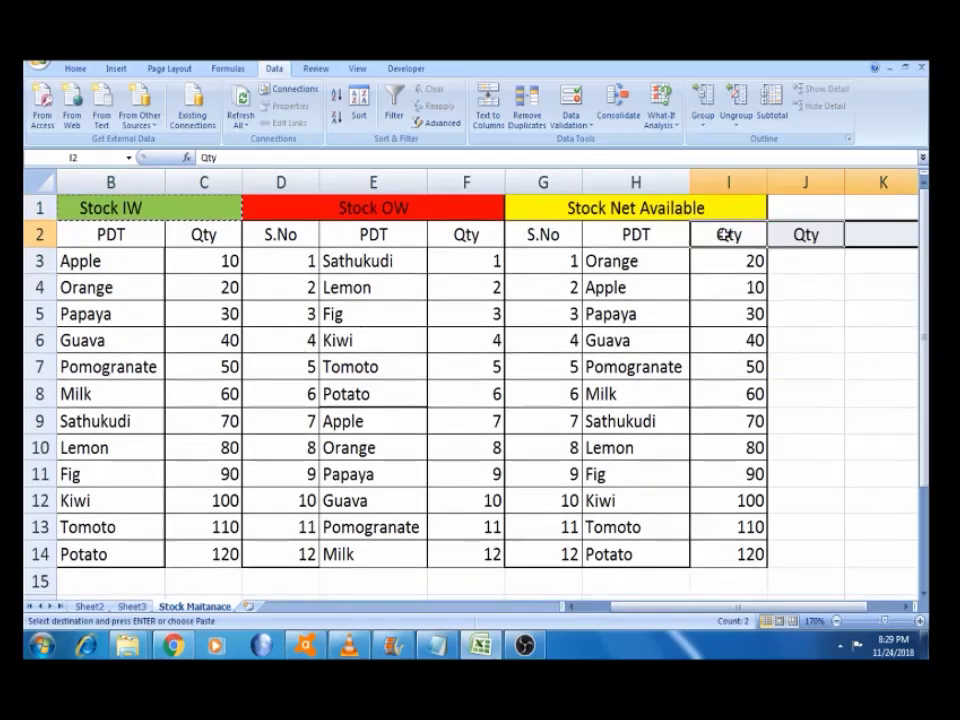
pyautogui.click(728, 234)
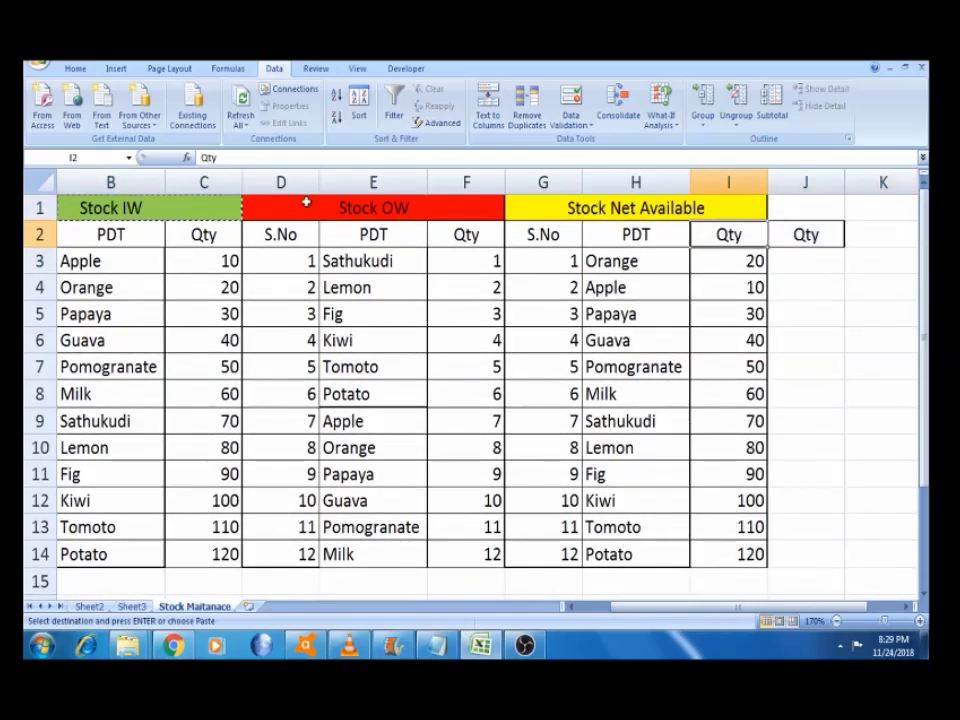
pyautogui.click(126, 228)
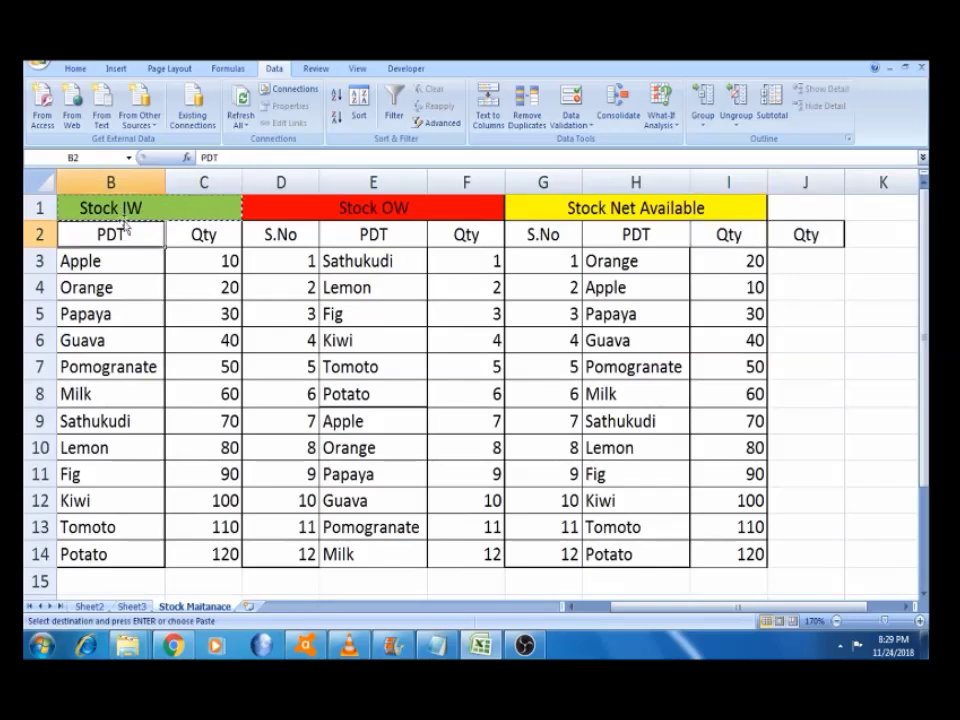
pyautogui.click(124, 208)
pyautogui.moveTo(245, 157); pyautogui.dragTo(142, 160)
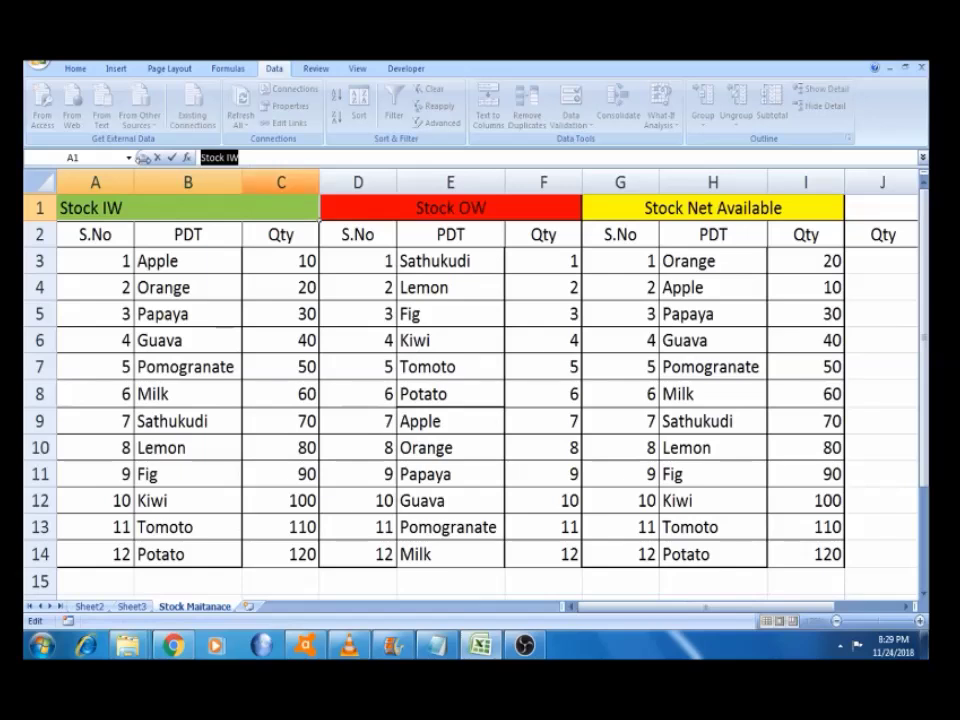
# Paste 'Stock IW' into headers I2 and J2
pyautogui.click(806, 233)
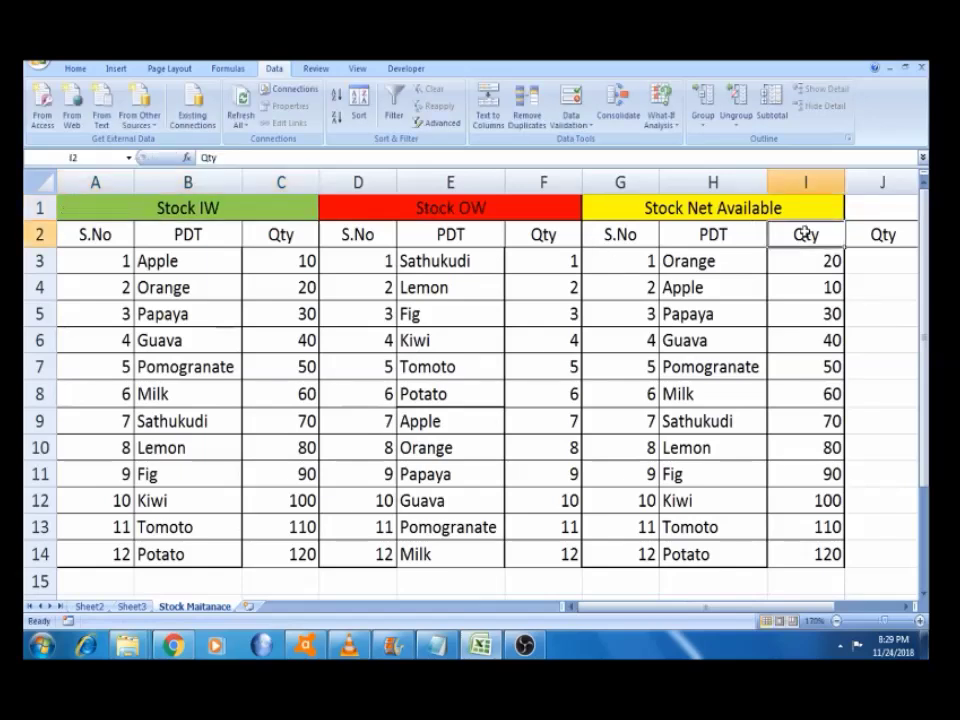
pyautogui.hotkey('ctrl', 'v')
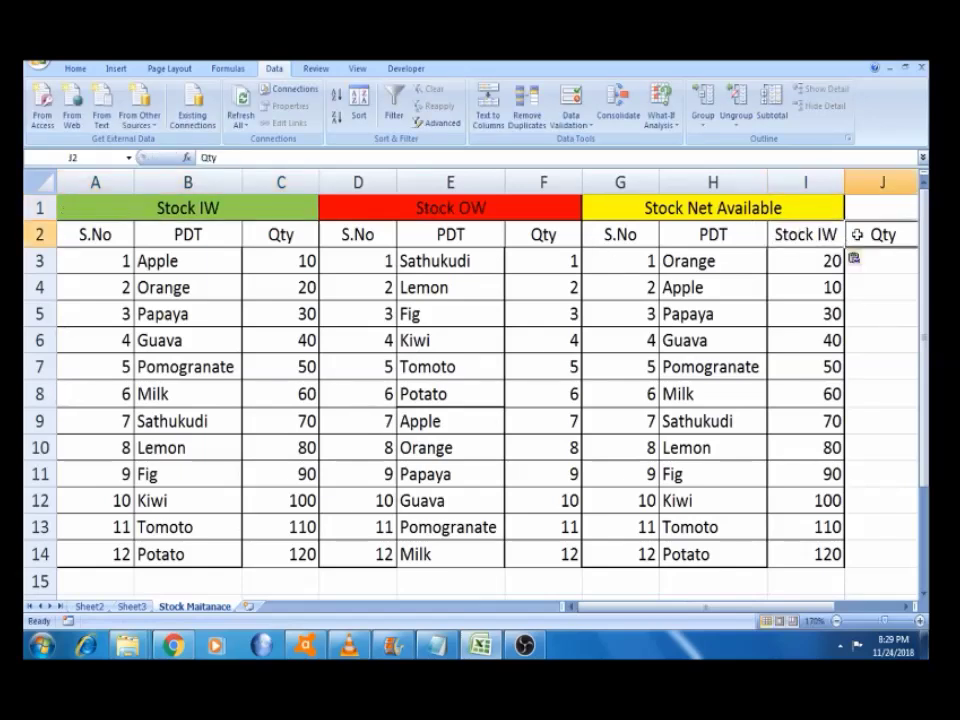
pyautogui.click(857, 234)
pyautogui.hotkey('ctrl', 'v')
# Change the J2 header to 'Stock OW' and widen column J to fit it
pyautogui.click(308, 158)
pyautogui.press('BackSpace')
pyautogui.write('OW')
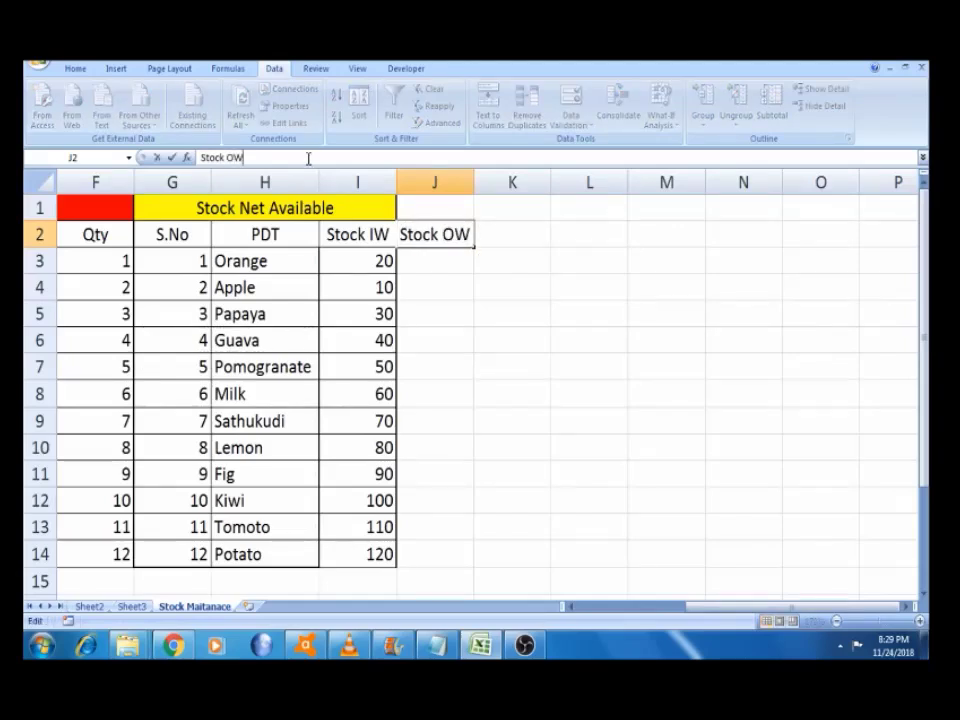
pyautogui.press('Tab')
pyautogui.click(458, 257)
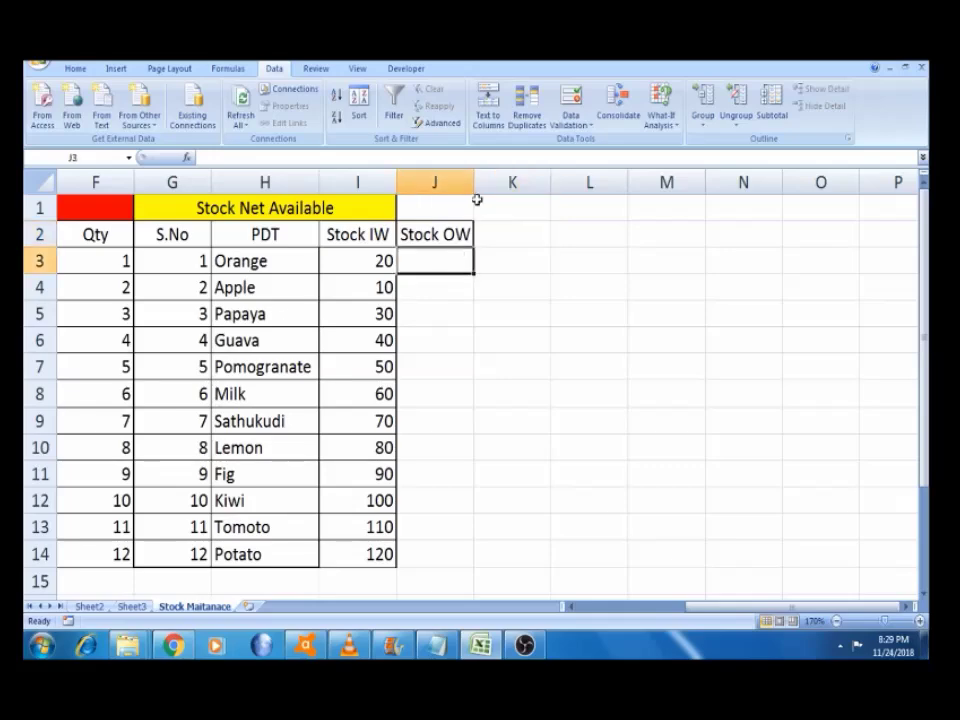
pyautogui.moveTo(472, 182); pyautogui.dragTo(491, 182)
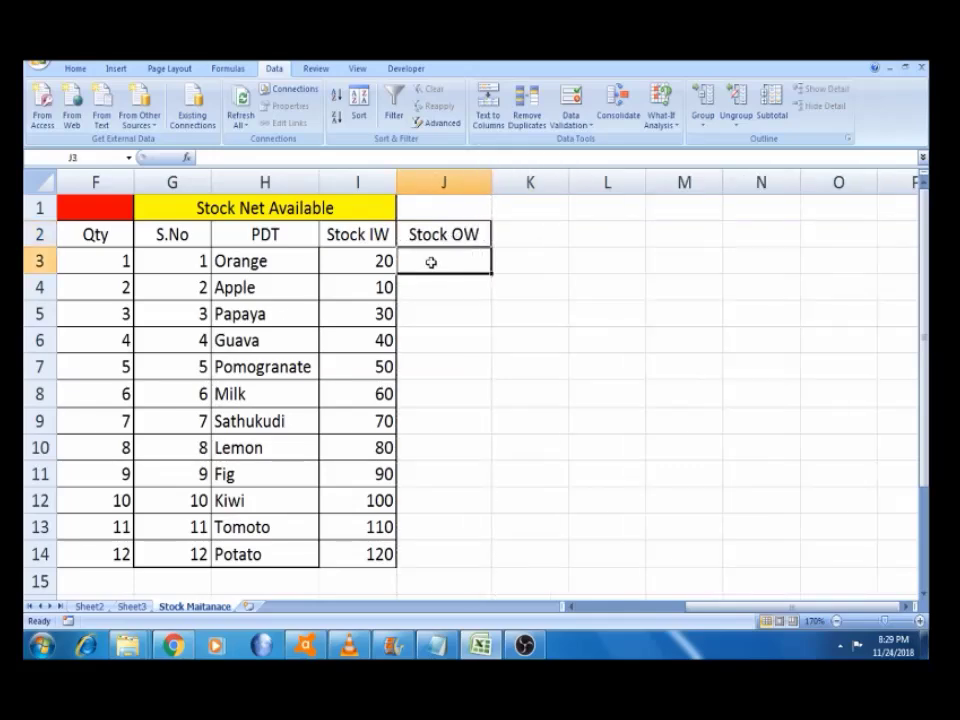
pyautogui.press('Left')
pyautogui.press('Left')
pyautogui.press('Left')
pyautogui.press('Left')
pyautogui.press('Left')
pyautogui.press('Left')
pyautogui.press('Left')
pyautogui.press('Right')
pyautogui.press('Right')
pyautogui.press('Right')
pyautogui.press('Right')
pyautogui.press('Right')
pyautogui.press('Right')
pyautogui.press('Right')
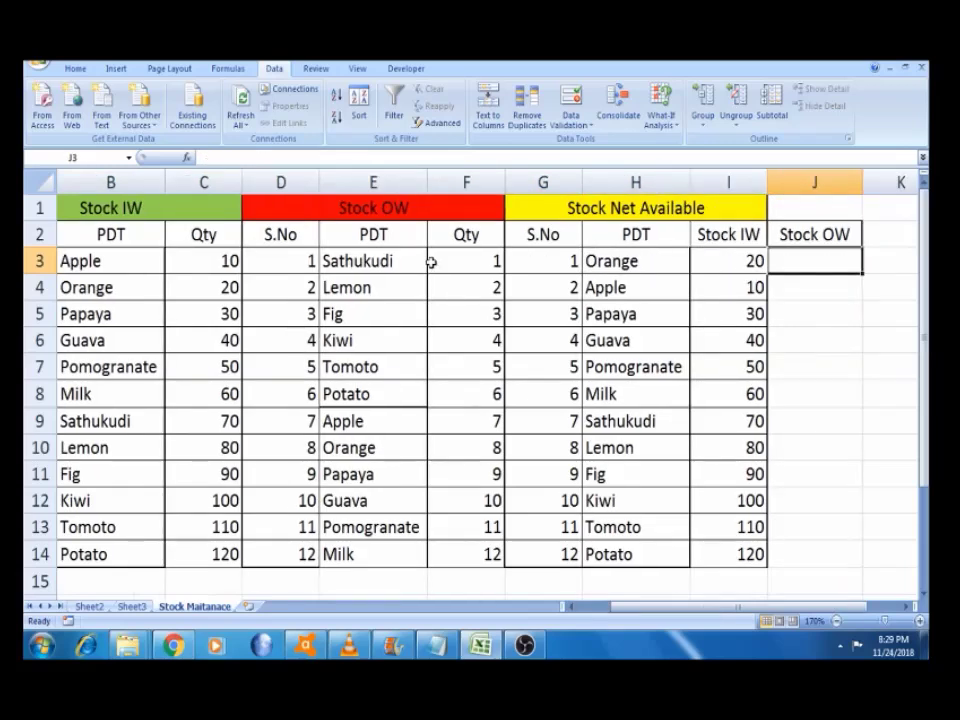
# Start a SUMIF in J3 with the absolute range $E$3:$E$41 and criterion H3
pyautogui.write('=SM')
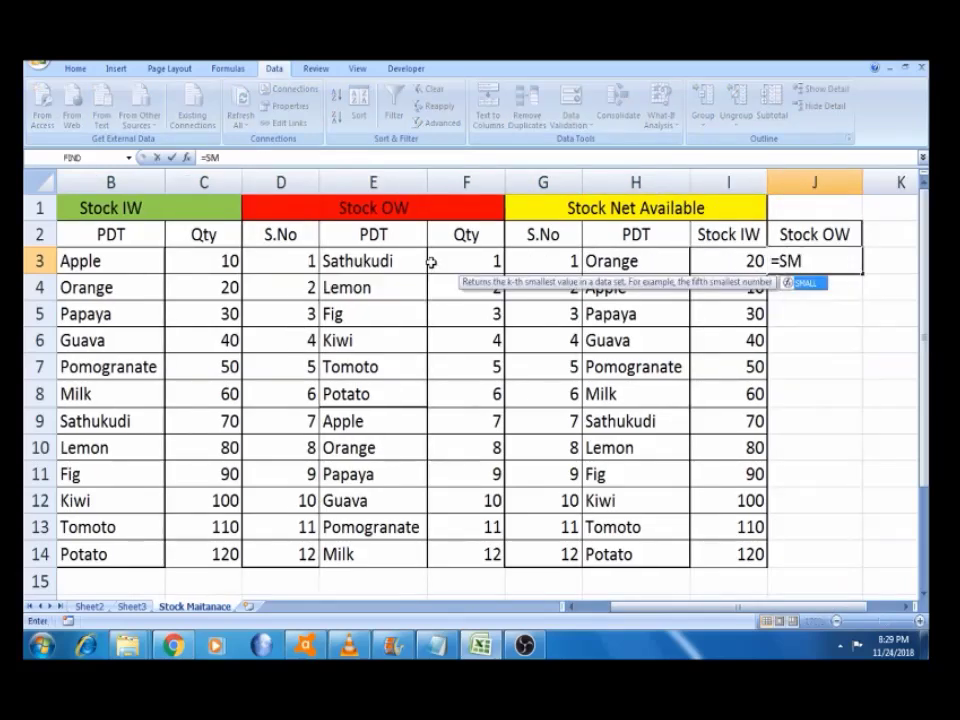
pyautogui.press('BackSpace')
pyautogui.press('Down')
pyautogui.press('Down')
pyautogui.press('Down')
pyautogui.press('Down')
pyautogui.press('Down')
pyautogui.press('Down')
pyautogui.press('Down')
pyautogui.press('Down')
pyautogui.press('Down')
pyautogui.press('Down')
pyautogui.press('Down')
pyautogui.press('Down')
pyautogui.press('Down')
pyautogui.press('Down')
pyautogui.press('Down')
pyautogui.press('Down')
pyautogui.press('Down')
pyautogui.press('Down')
pyautogui.press('Down')
pyautogui.press('Down')
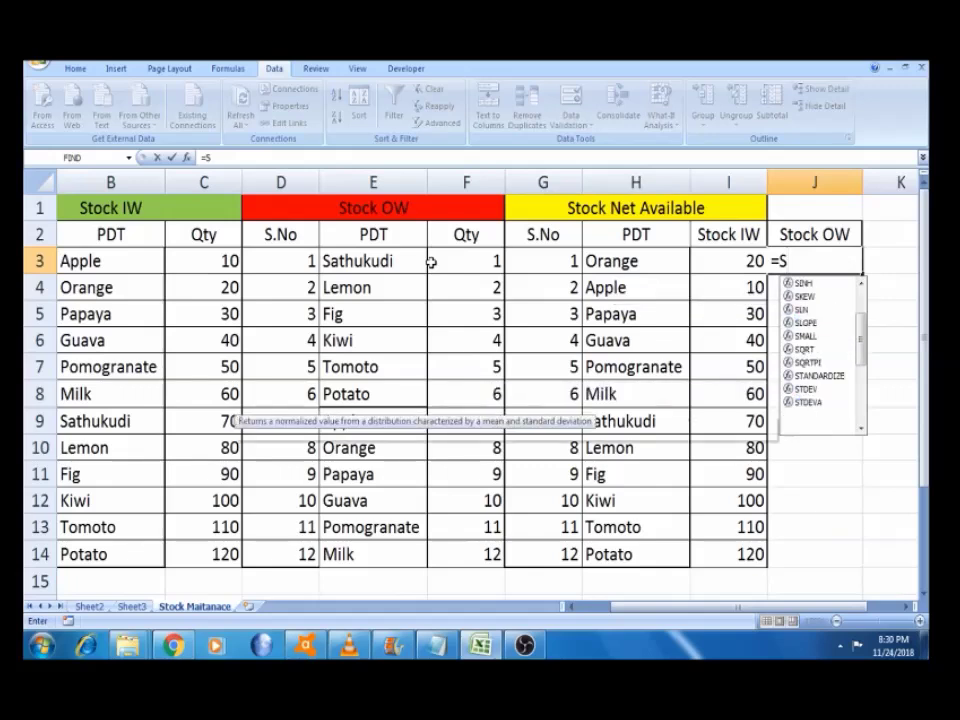
pyautogui.press('Up')
pyautogui.press('Up')
pyautogui.press('Up')
pyautogui.press('Tab')
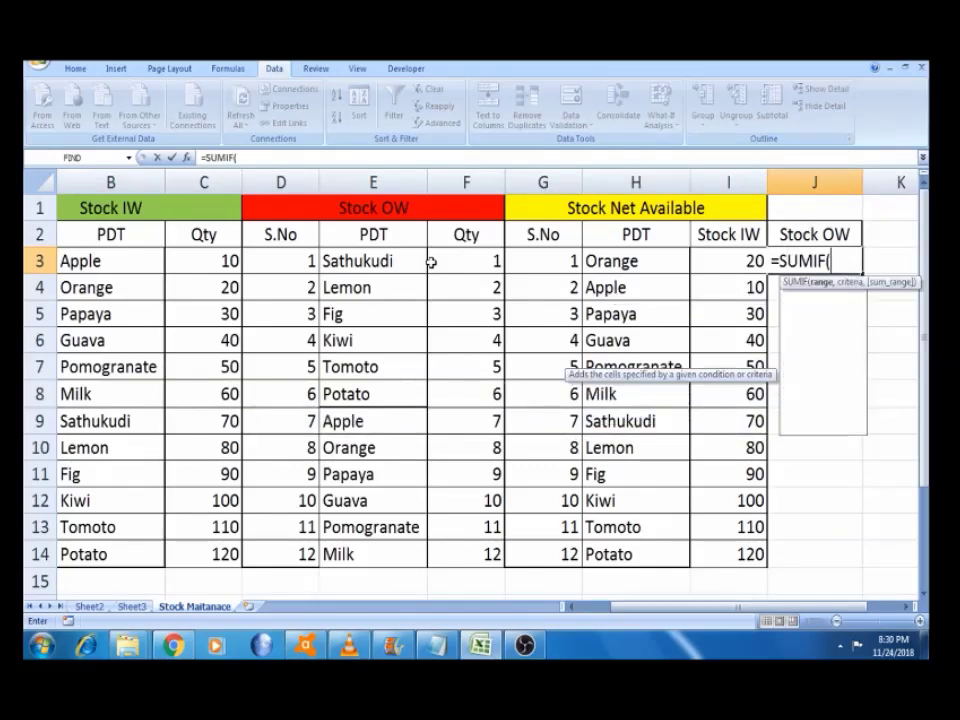
pyautogui.moveTo(343, 262); pyautogui.dragTo(343, 261)
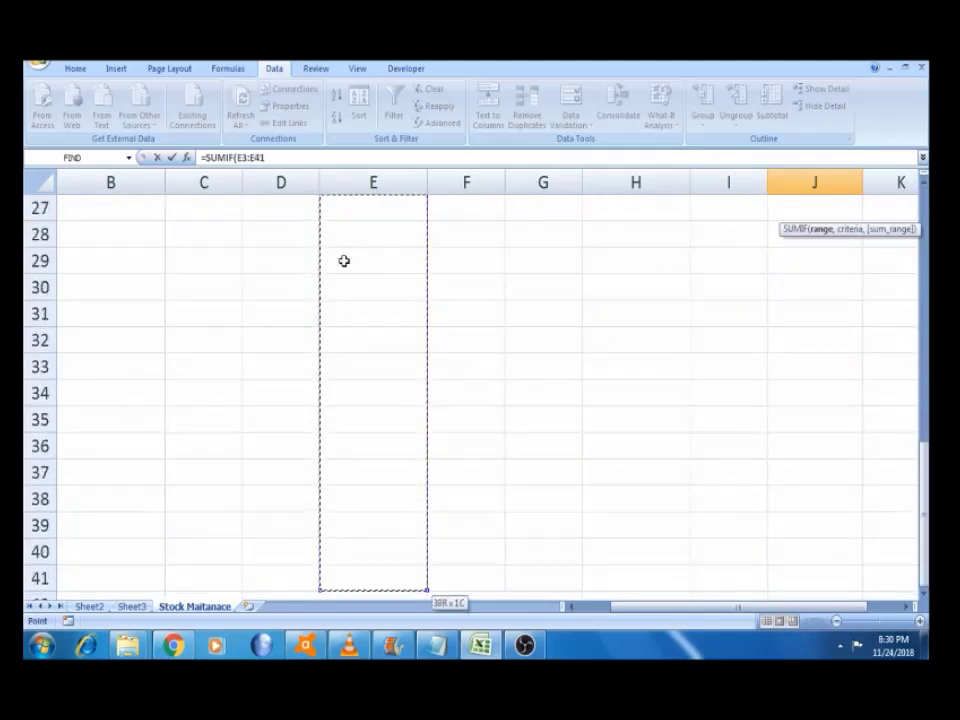
pyautogui.press('F4')
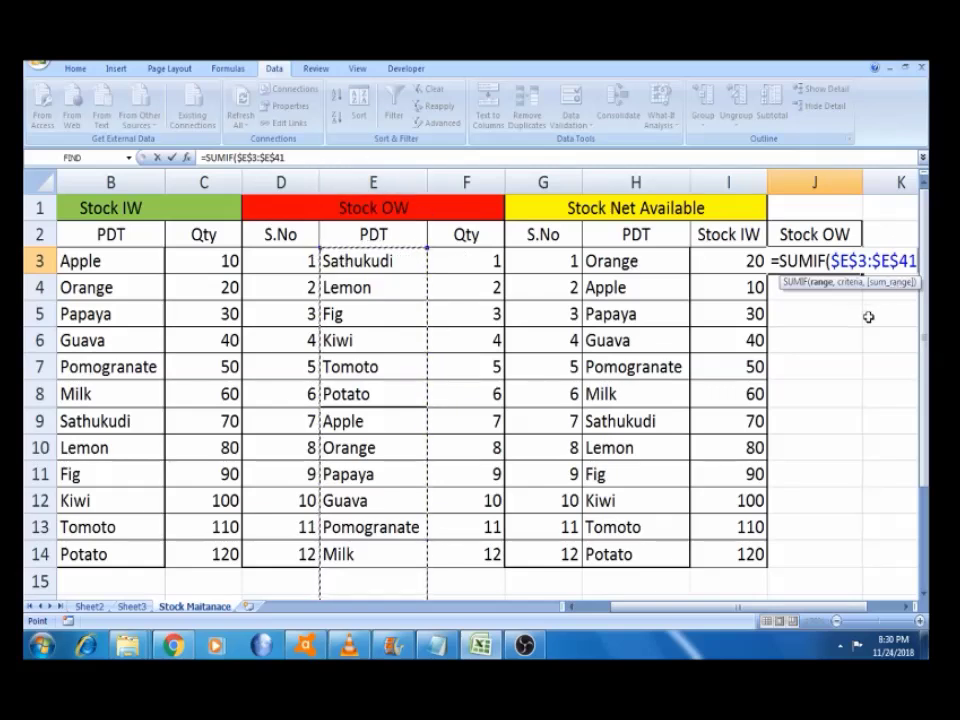
pyautogui.write(',')
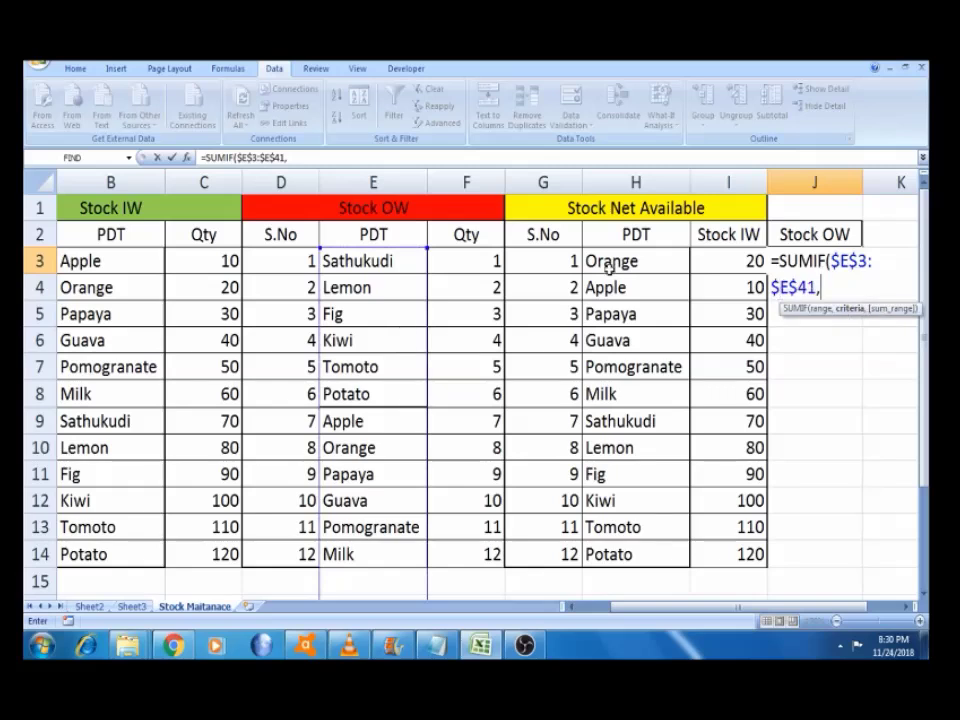
pyautogui.click(609, 262)
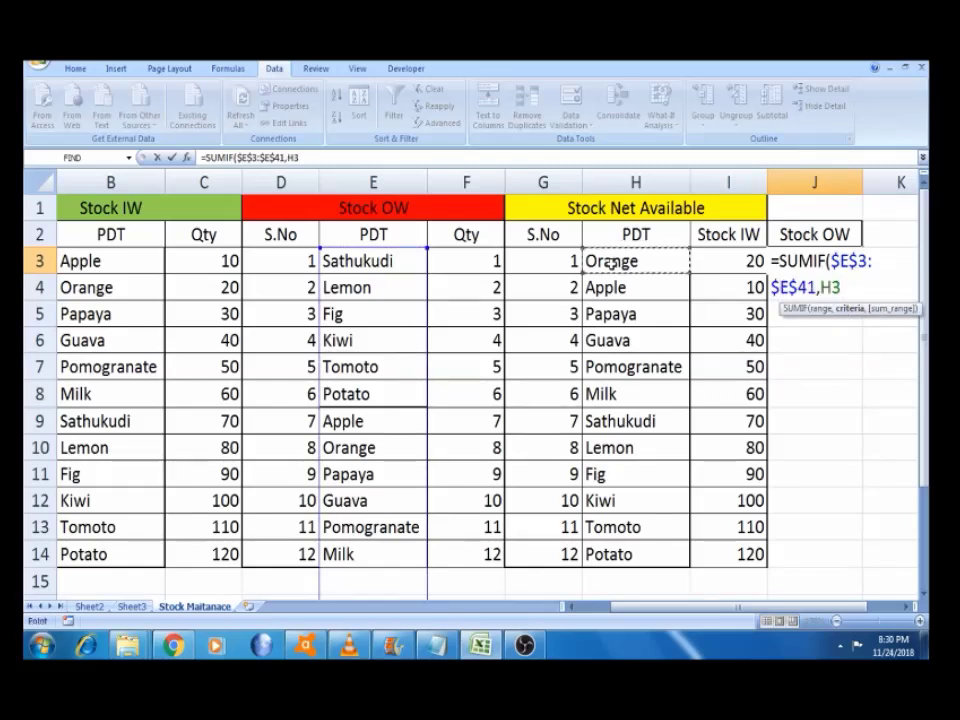
pyautogui.write(',')
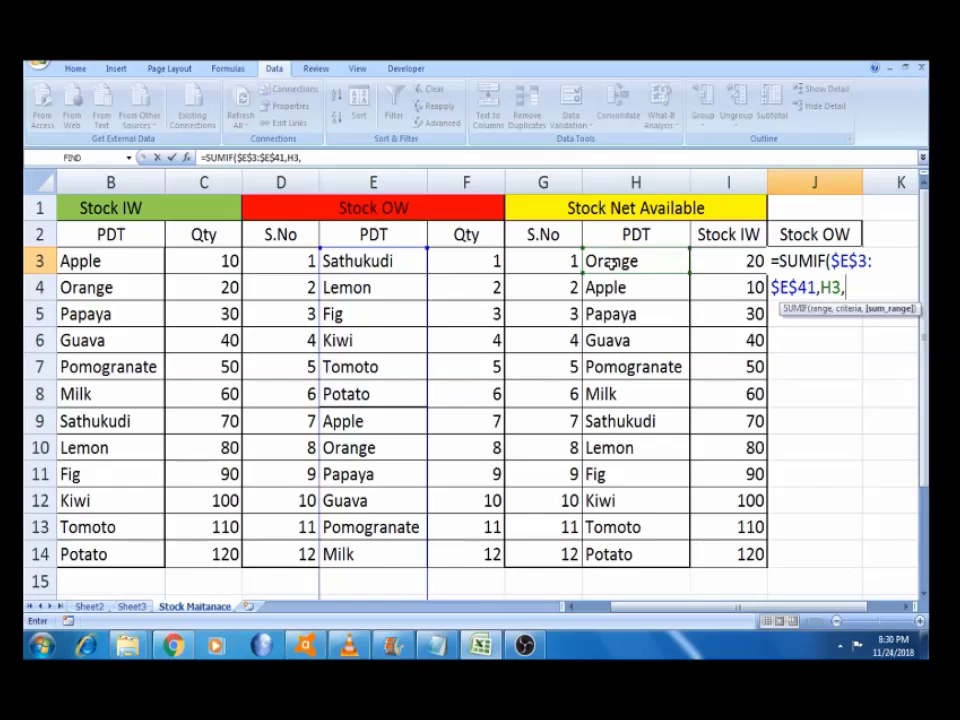
# Add the absolute sum range $F$3:$F$41 and enter the completed SUMIF in J3
pyautogui.click(456, 265)
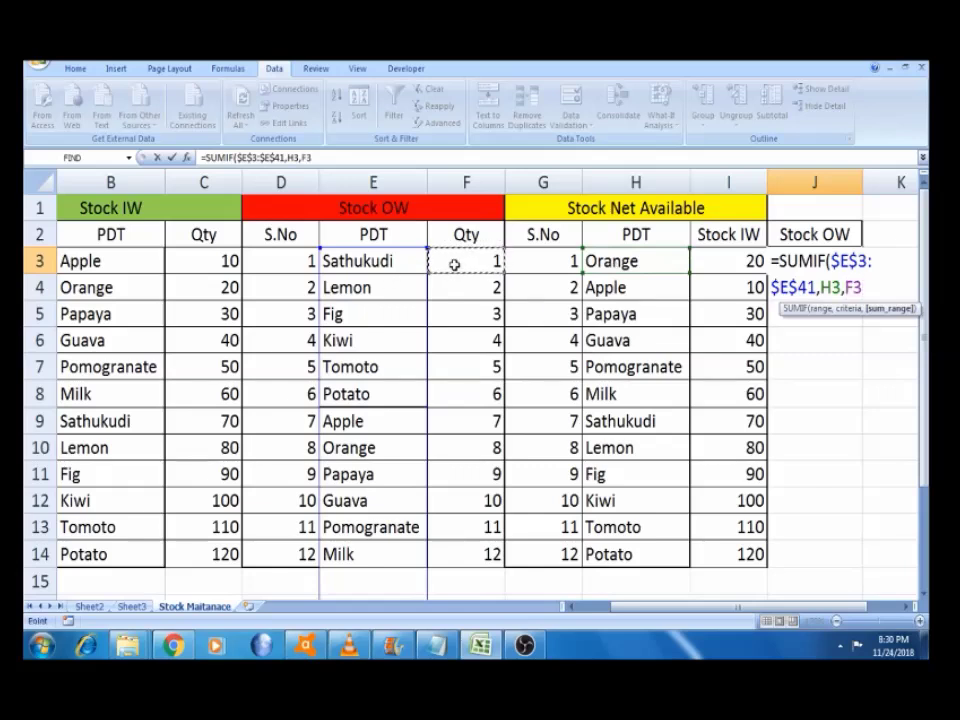
pyautogui.hotkey('shift', 'Down')
pyautogui.hotkey('shift', 'Down')
pyautogui.hotkey('shift', 'Down')
pyautogui.hotkey('shift', 'Down')
pyautogui.hotkey('shift', 'Down')
pyautogui.hotkey('shift', 'Down')
pyautogui.hotkey('shift', 'Down')
pyautogui.hotkey('shift', 'Down')
pyautogui.hotkey('shift', 'Down')
pyautogui.hotkey('shift', 'Down')
pyautogui.hotkey('shift', 'Down')
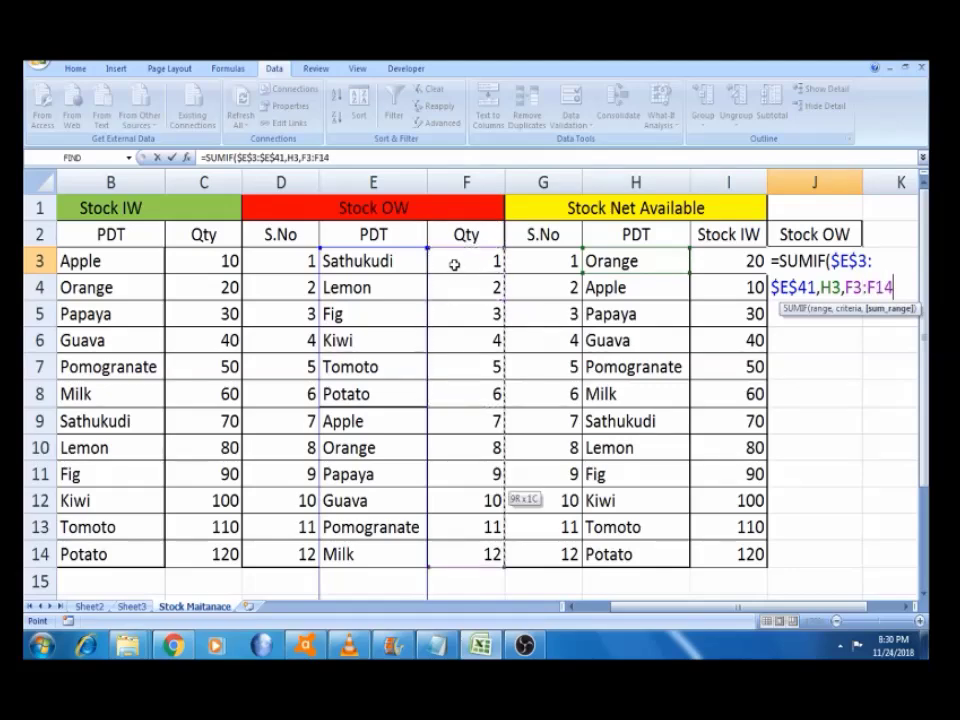
pyautogui.hotkey('shift', 'Down')
pyautogui.hotkey('shift', 'Down')
pyautogui.hotkey('shift', 'Down')
pyautogui.hotkey('shift', 'Down')
pyautogui.hotkey('shift', 'Down')
pyautogui.hotkey('shift', 'Down')
pyautogui.hotkey('shift', 'Down')
pyautogui.hotkey('shift', 'Down')
pyautogui.hotkey('shift', 'Down')
pyautogui.hotkey('shift', 'Down')
pyautogui.hotkey('shift', 'Down')
pyautogui.hotkey('shift', 'Down')
pyautogui.hotkey('shift', 'Down')
pyautogui.hotkey('shift', 'Down')
pyautogui.hotkey('shift', 'Down')
pyautogui.hotkey('shift', 'Down')
pyautogui.hotkey('shift', 'Down')
pyautogui.hotkey('shift', 'Down')
pyautogui.hotkey('shift', 'Down')
pyautogui.hotkey('shift', 'Down')
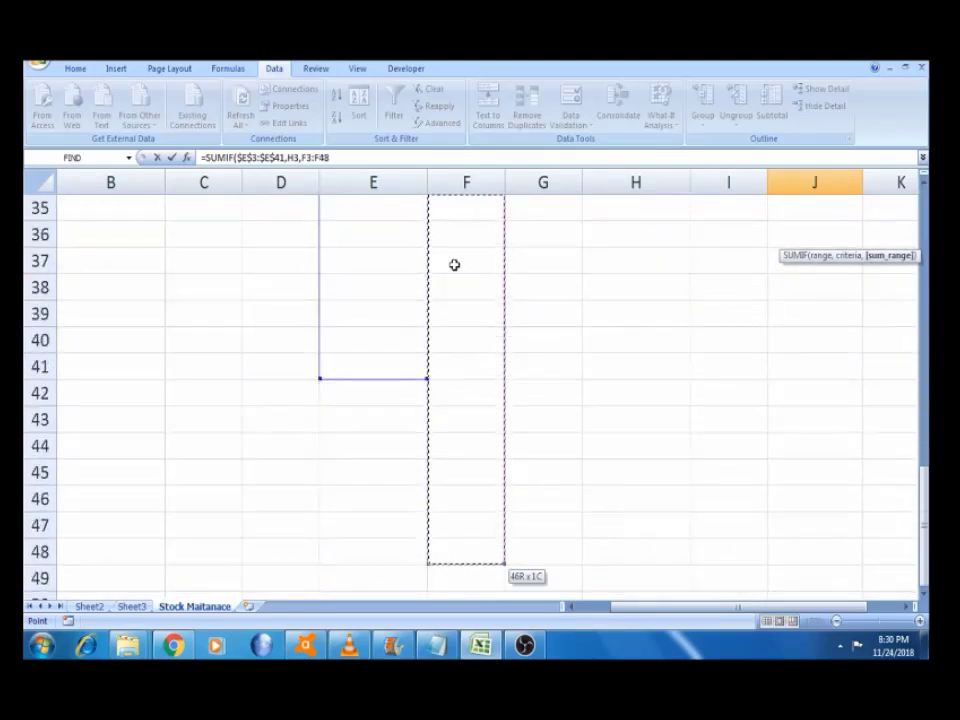
pyautogui.hotkey('shift', 'Up')
pyautogui.hotkey('shift', 'Up')
pyautogui.hotkey('shift', 'Up')
pyautogui.hotkey('shift', 'Up')
pyautogui.hotkey('shift', 'Up')
pyautogui.hotkey('shift', 'Up')
pyautogui.hotkey('shift', 'Up')
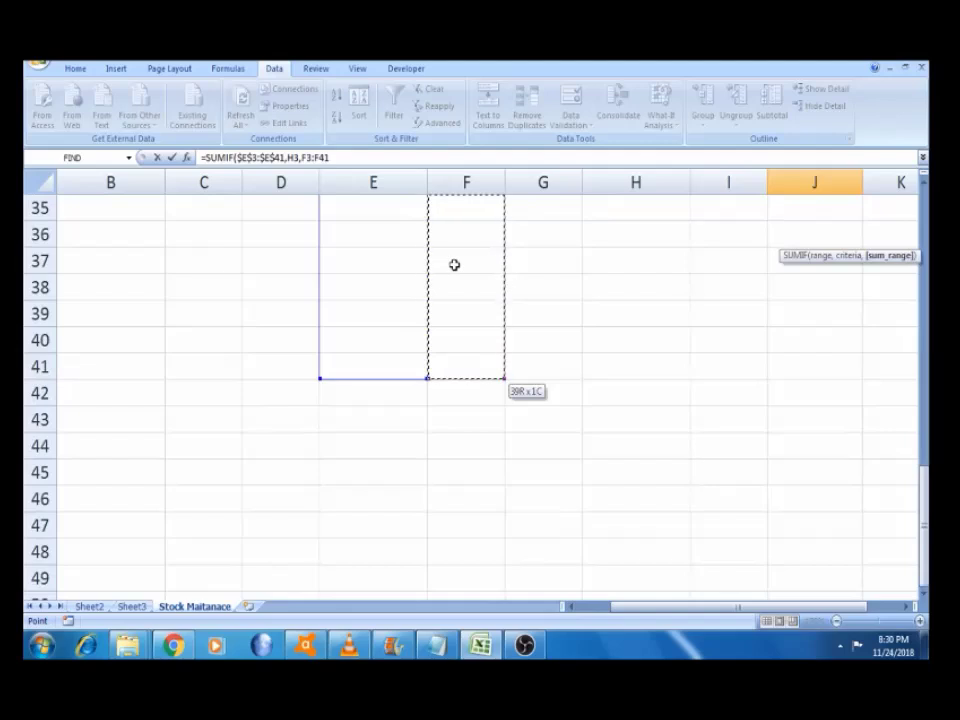
pyautogui.press('F4')
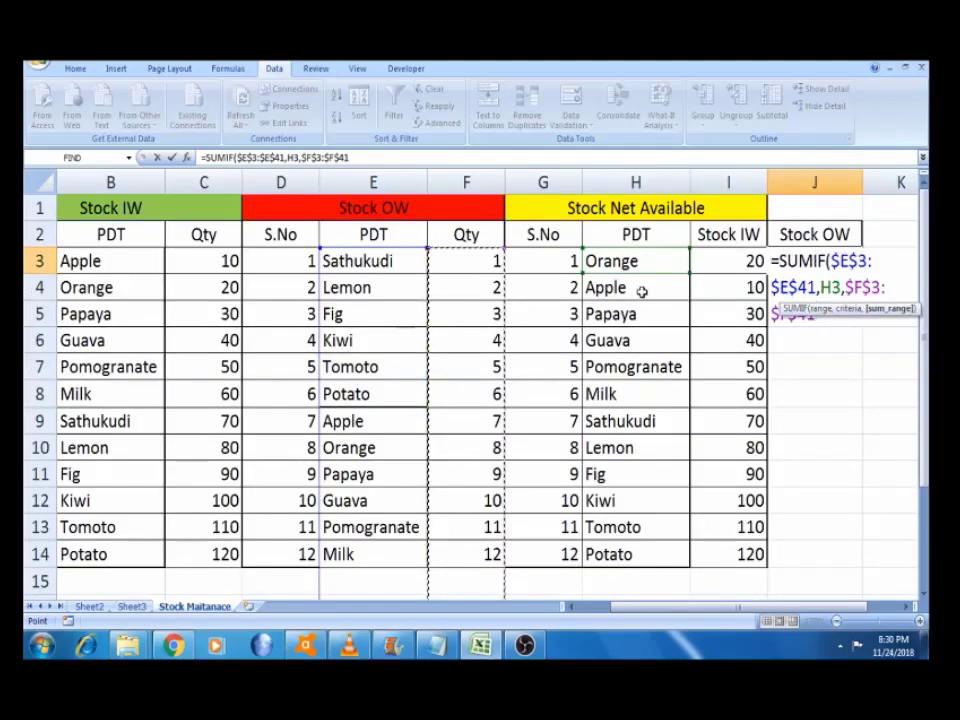
pyautogui.write(',')
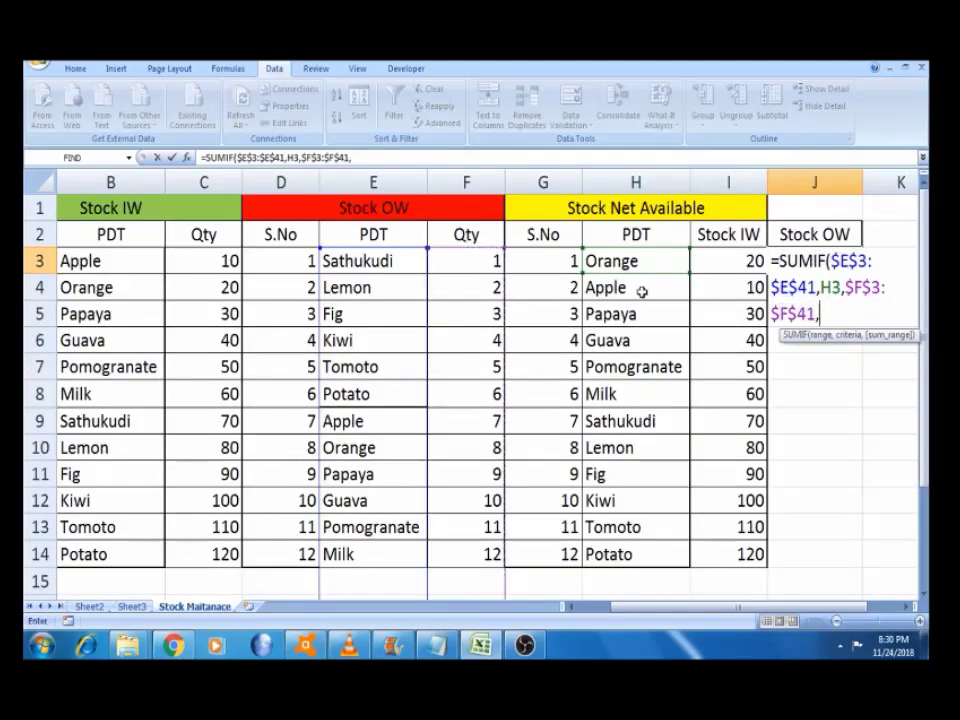
pyautogui.press('BackSpace')
pyautogui.write(')')
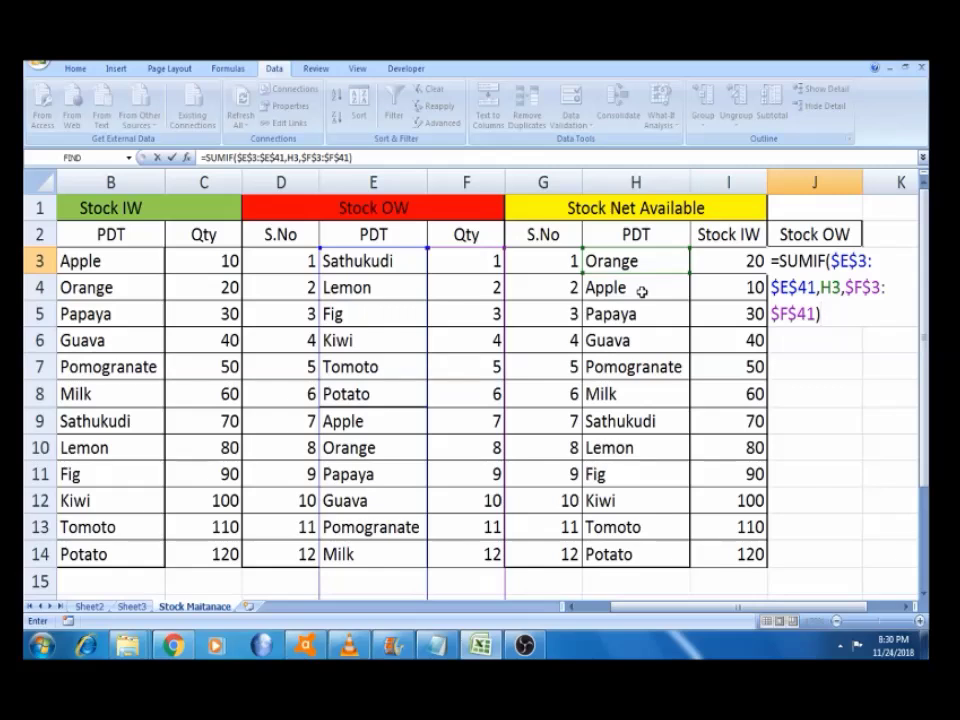
pyautogui.press('Return')
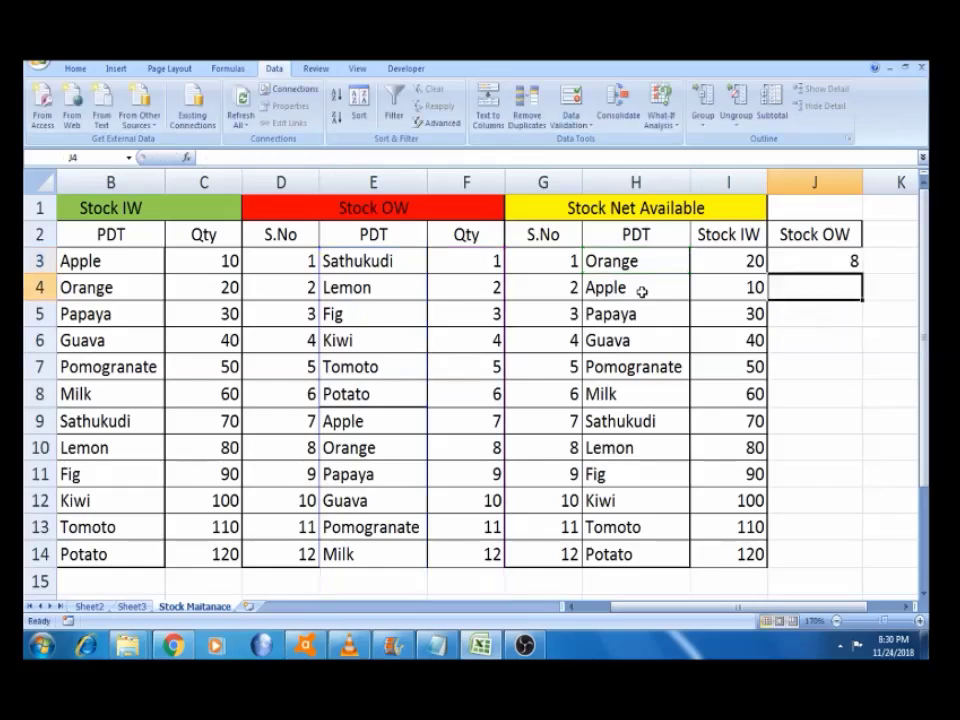
# Fill the J3 SUMIF down through J14
pyautogui.click(788, 260)
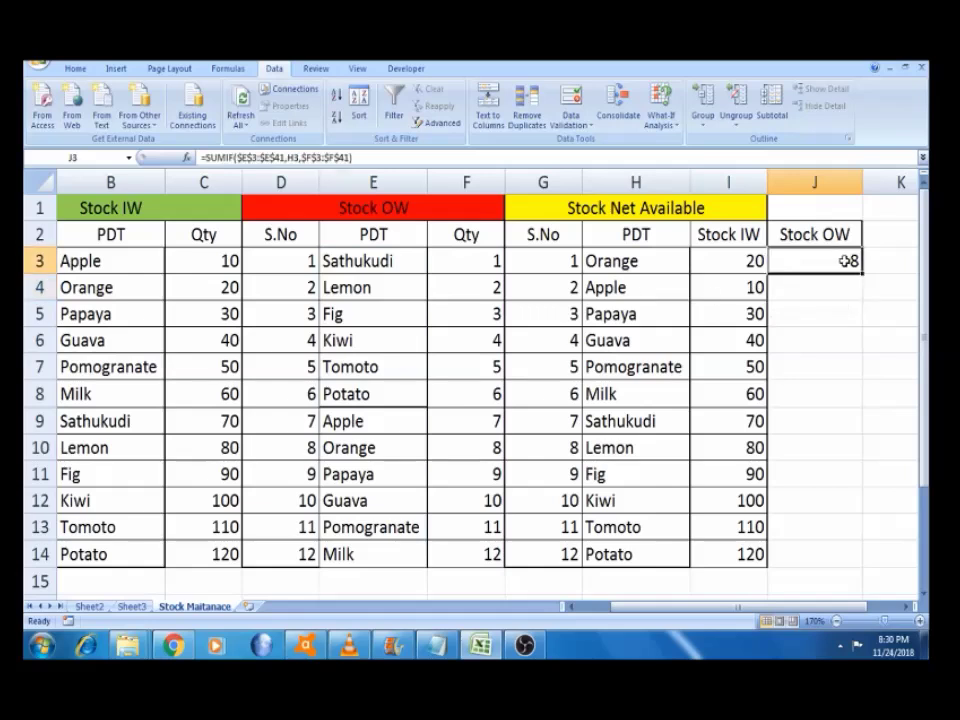
pyautogui.doubleClick(862, 272)
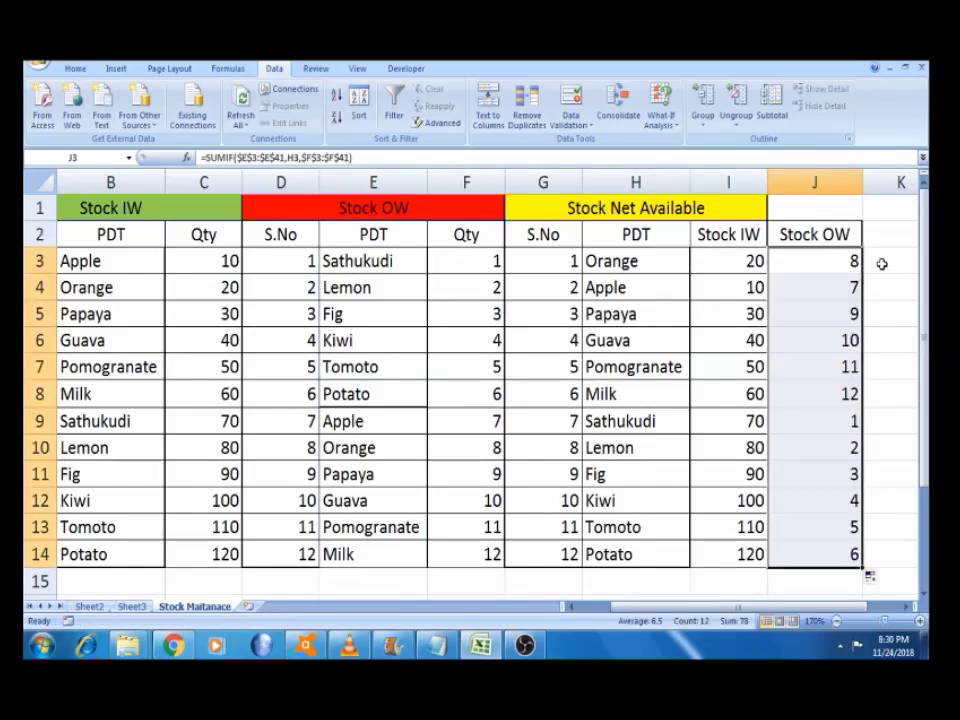
pyautogui.click(882, 264)
pyautogui.press('Right')
pyautogui.press('Left')
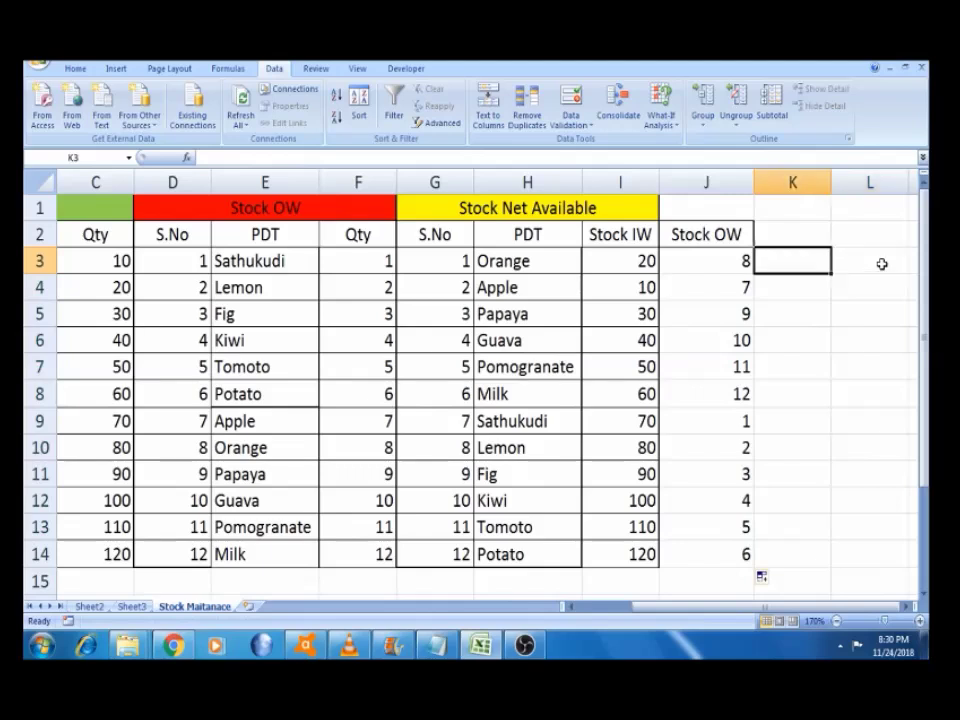
# Enter =I3-J3 in K3 to subtract Stock OW from Stock IW
pyautogui.write('=')
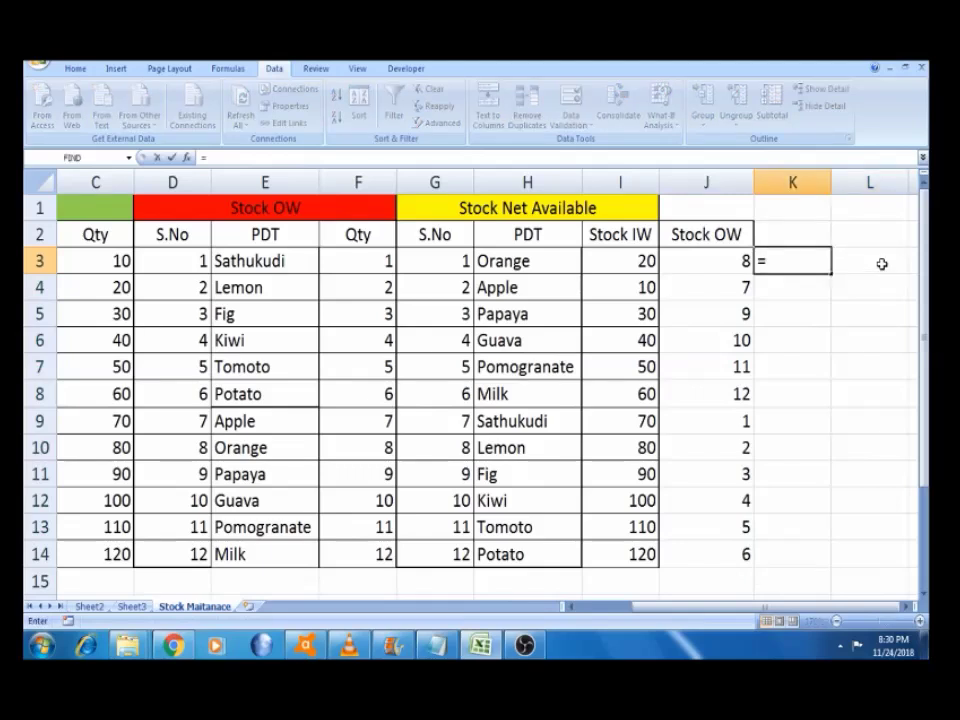
pyautogui.click(606, 258)
pyautogui.write('-')
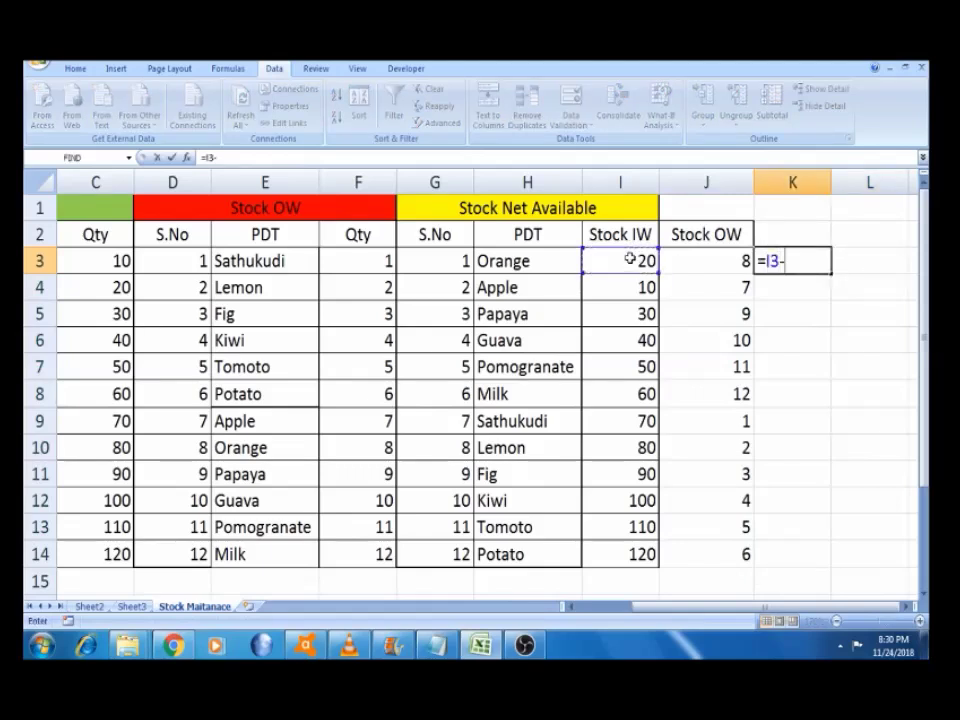
pyautogui.click(677, 261)
pyautogui.press('Return')
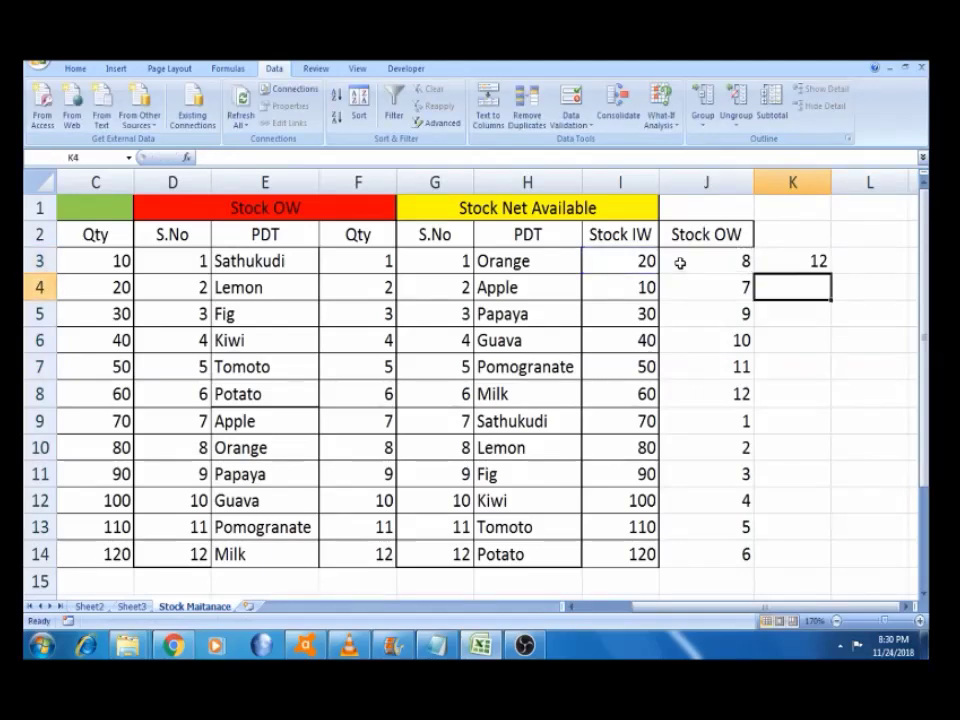
pyautogui.click(680, 262)
# Copy the 'Stock Net Available' title into K2 and autofit column K
pyautogui.click(789, 230)
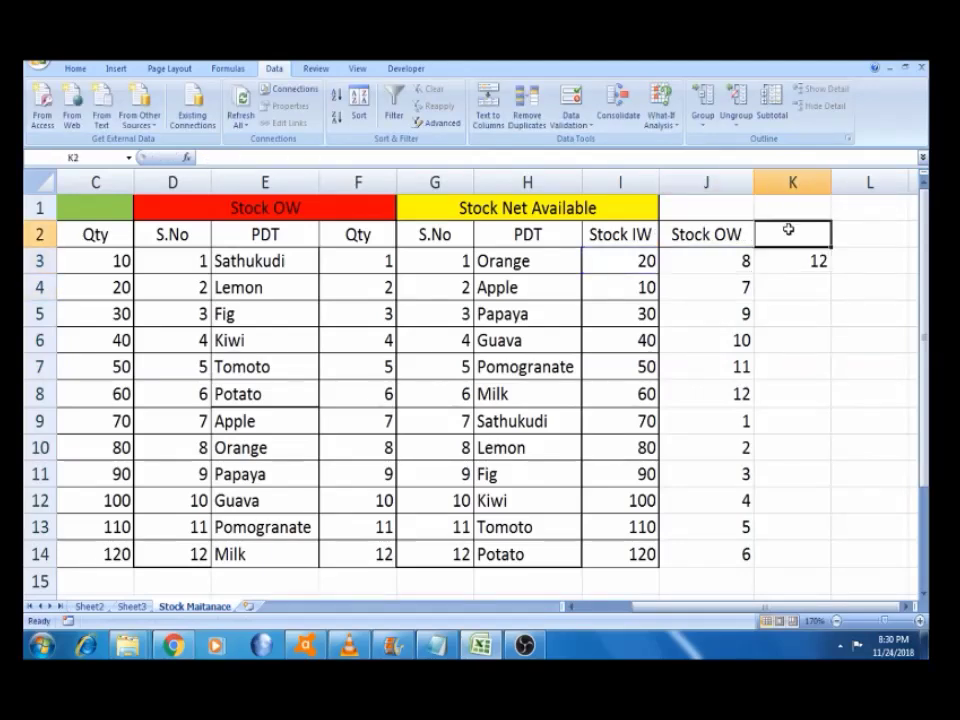
pyautogui.click(637, 204)
pyautogui.moveTo(338, 154); pyautogui.dragTo(113, 154)
pyautogui.hotkey('ctrl', 'c')
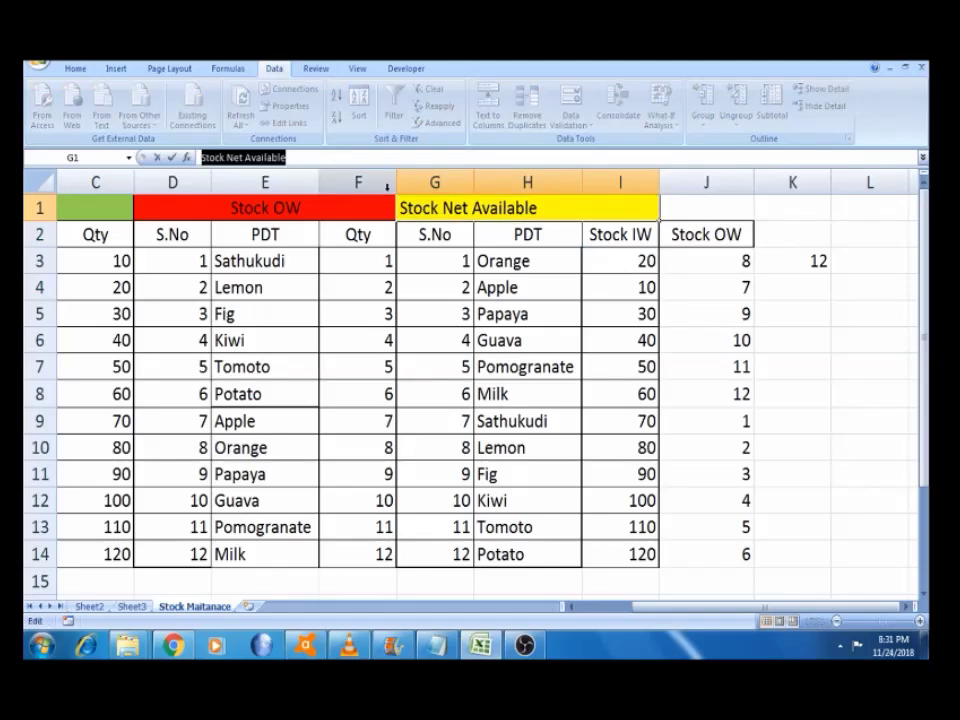
pyautogui.click(788, 228)
pyautogui.hotkey('ctrl', 'v')
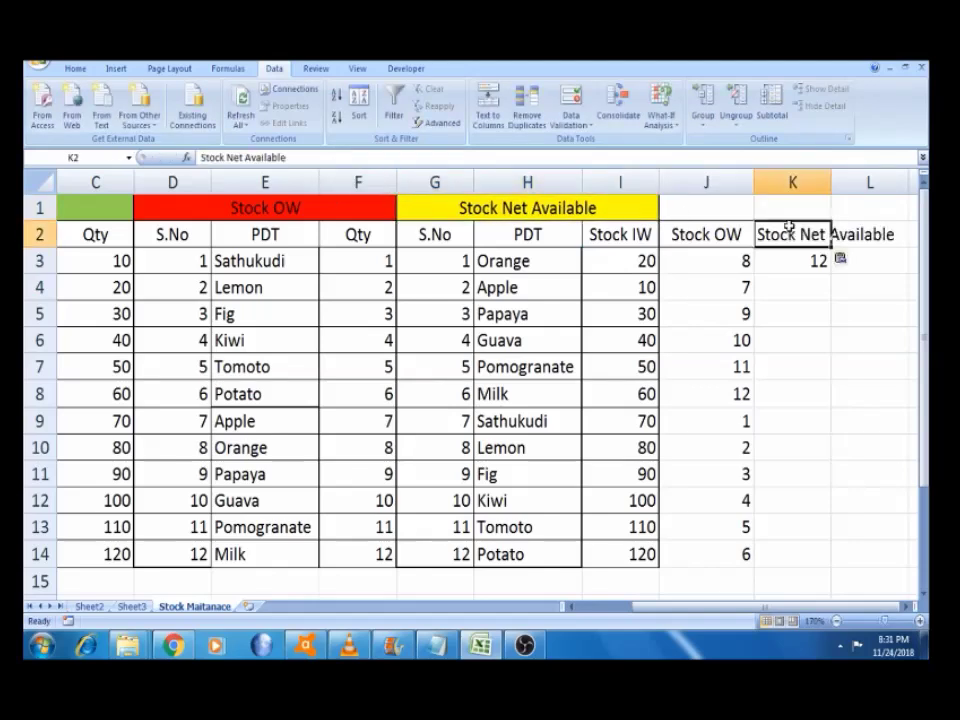
pyautogui.doubleClick(832, 182)
# Fill the K3 formula down through K14, giving Orange 12 and Potato 114
pyautogui.click(827, 253)
pyautogui.press('Right')
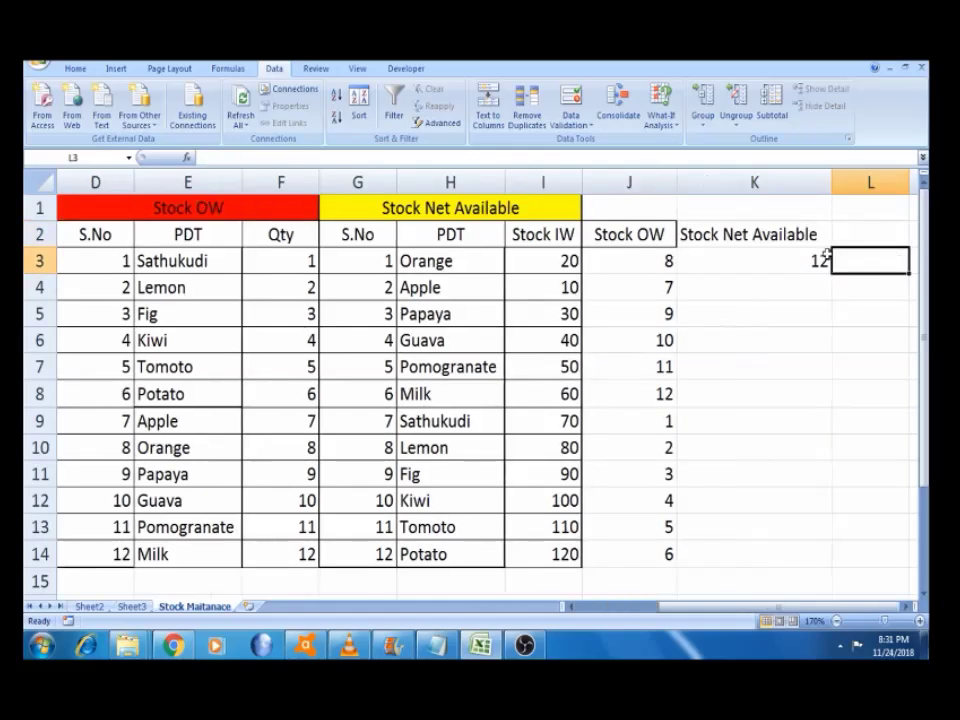
pyautogui.press('Left')
pyautogui.doubleClick(836, 271)
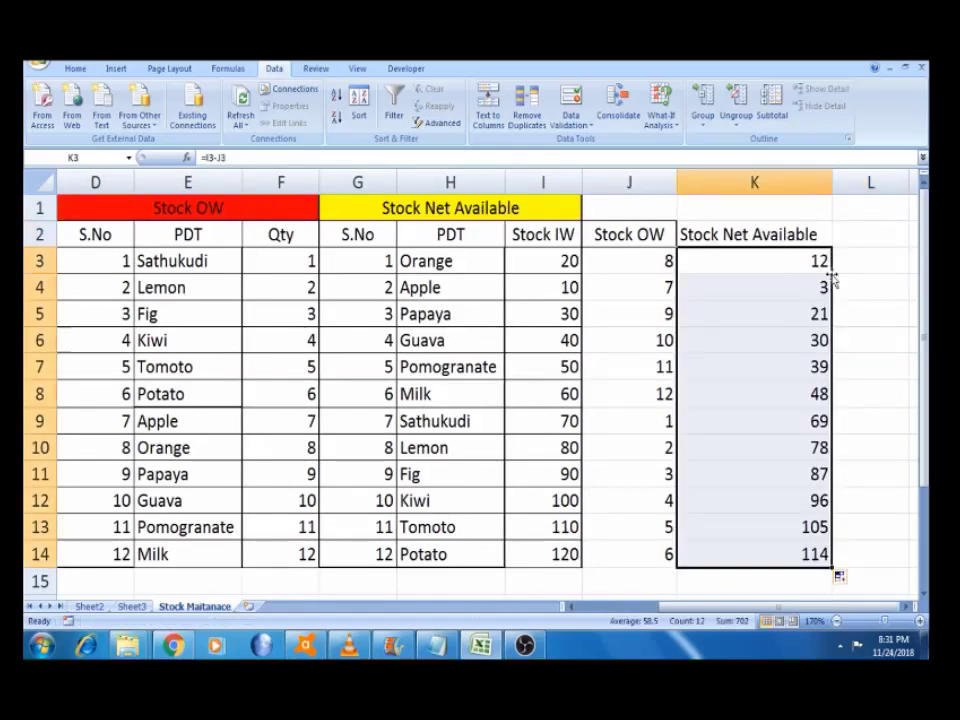
pyautogui.click(773, 367)
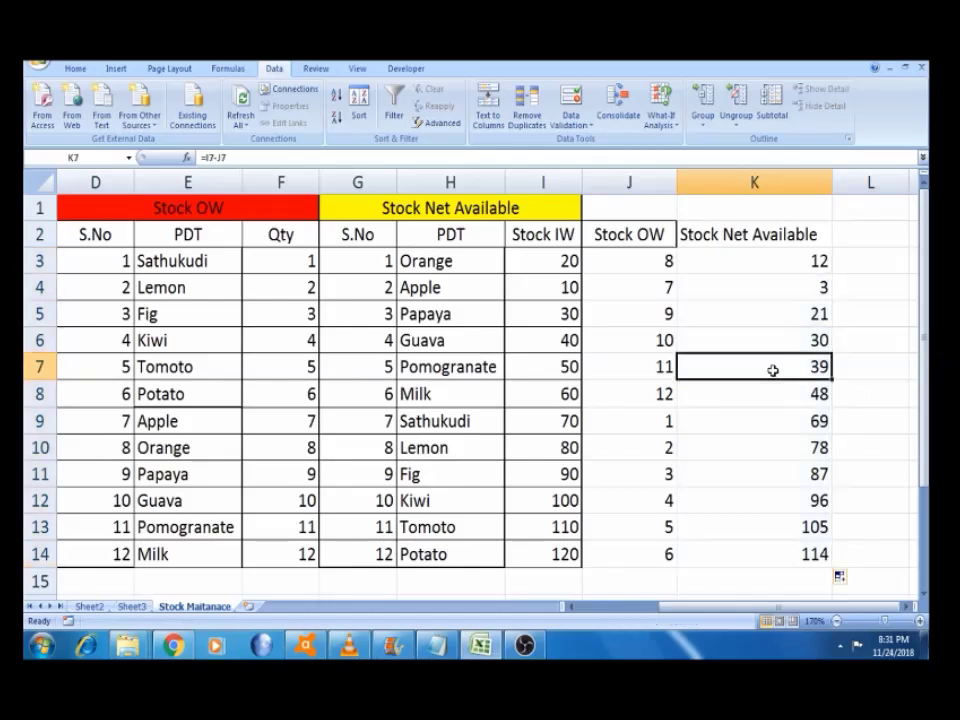
pyautogui.press('Up')
pyautogui.press('Up')
pyautogui.press('Up')
pyautogui.press('Up')
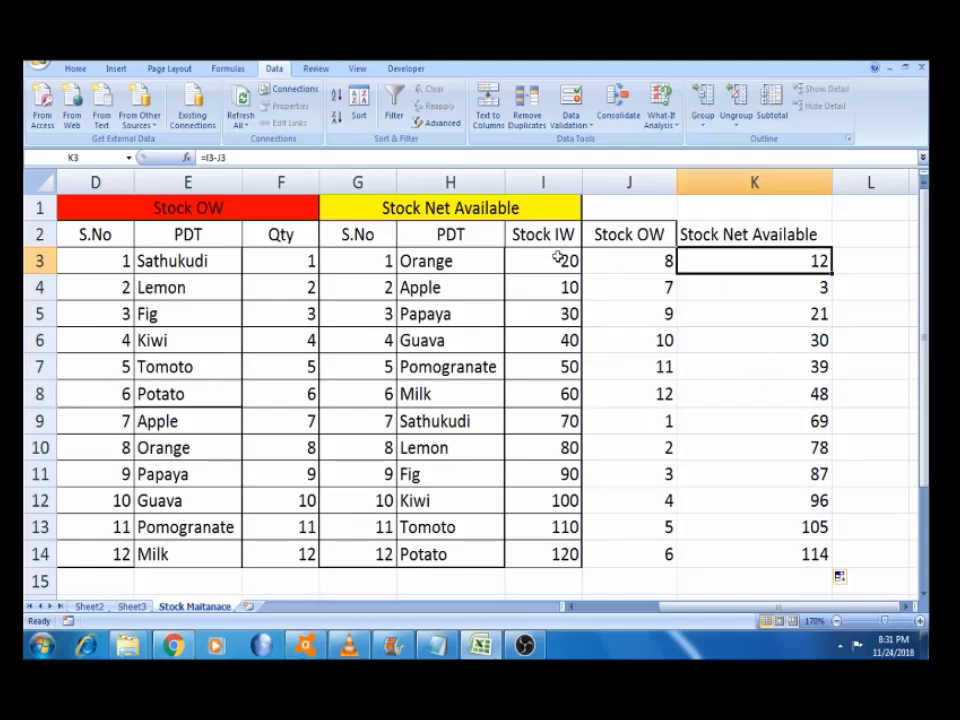
# Copy the formatted product and Stock IW cells as the format source
pyautogui.click(535, 232)
pyautogui.click(651, 234)
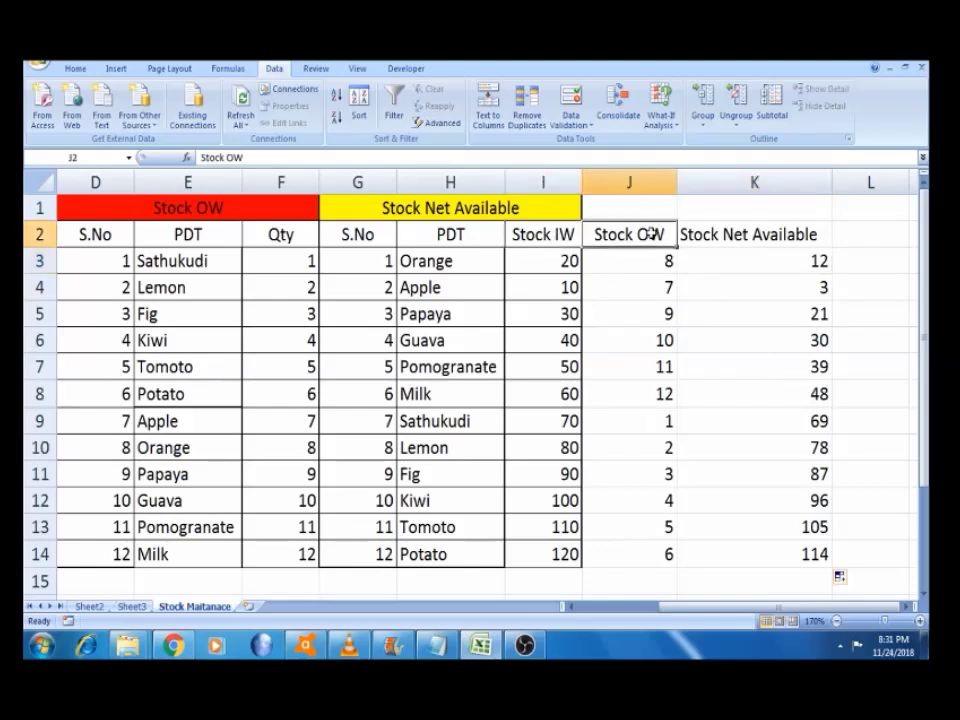
pyautogui.click(706, 227)
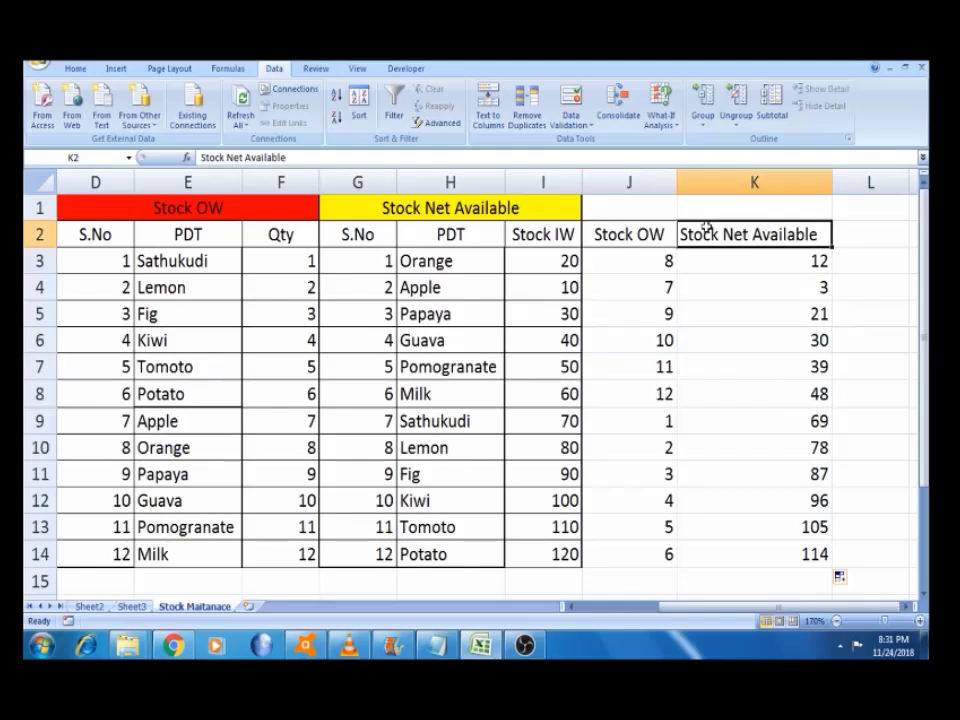
pyautogui.click(611, 255)
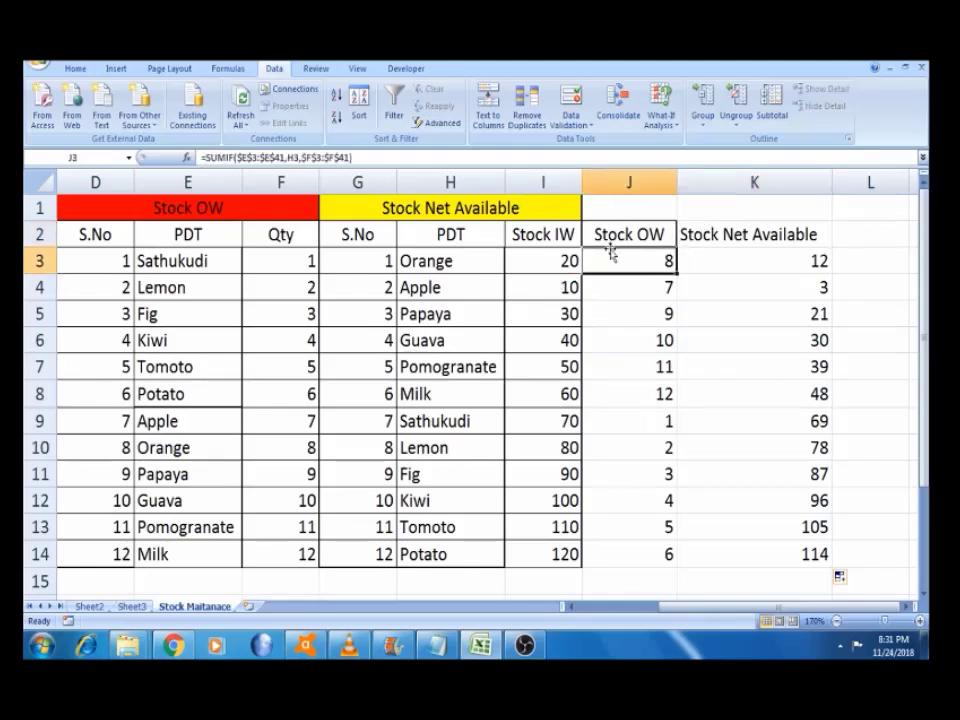
pyautogui.hotkey('shift', 'Right')
pyautogui.hotkey('shift', 'Down')
pyautogui.hotkey('shift', 'Down')
pyautogui.hotkey('shift', 'Down')
pyautogui.hotkey('shift', 'Down')
pyautogui.hotkey('shift', 'Down')
pyautogui.hotkey('shift', 'Down')
pyautogui.hotkey('shift', 'Down')
pyautogui.hotkey('shift', 'Down')
pyautogui.hotkey('shift', 'Down')
pyautogui.hotkey('shift', 'Down')
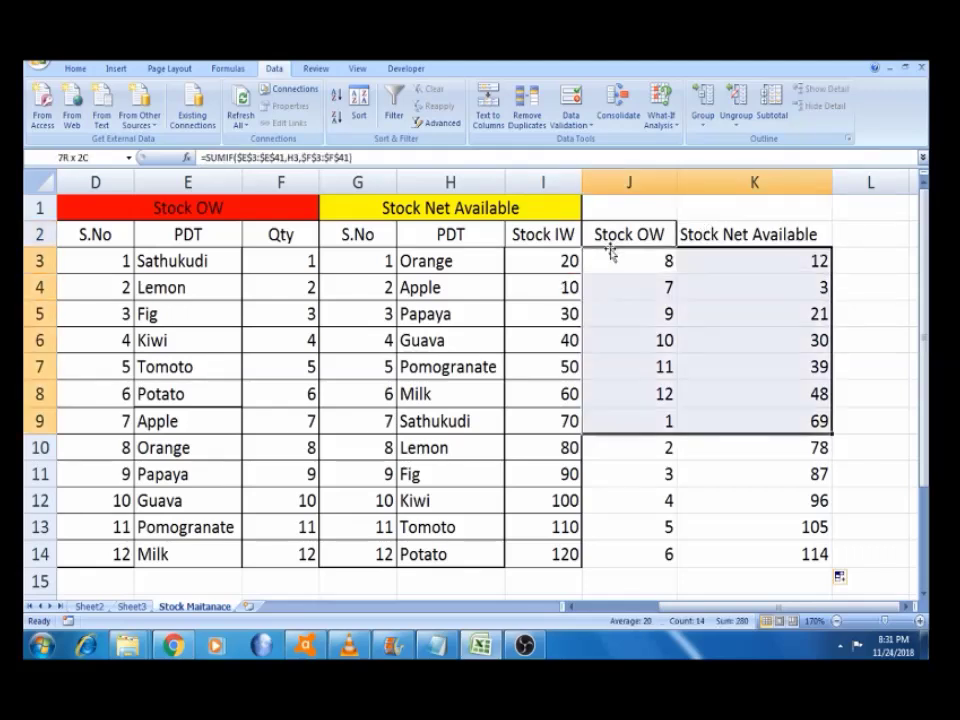
pyautogui.press('Left')
pyautogui.press('Left')
pyautogui.hotkey('shift', 'Right')
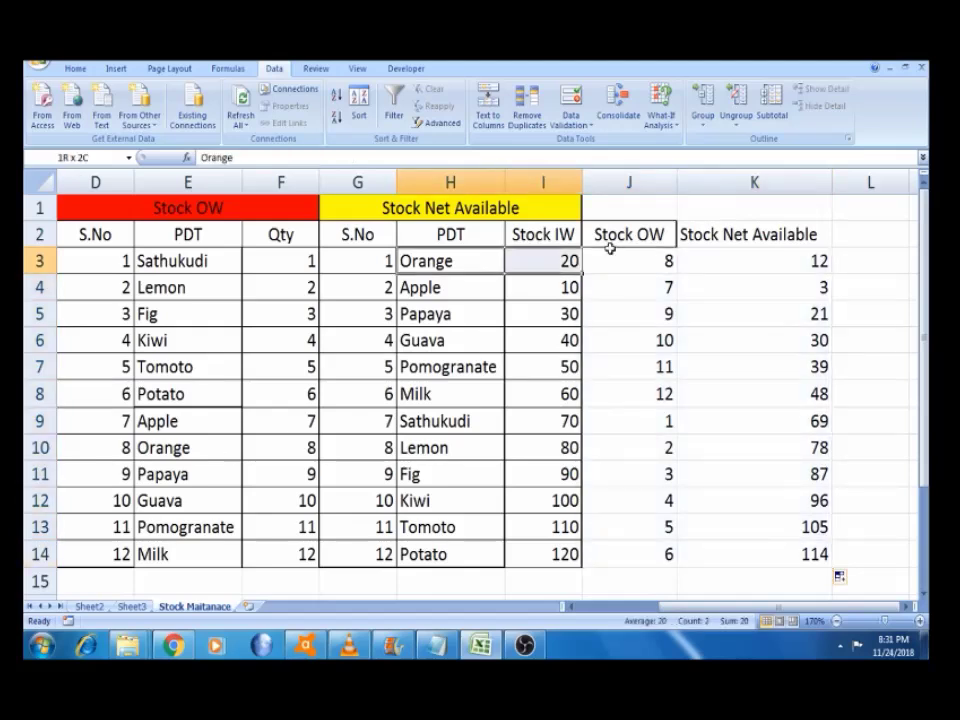
pyautogui.hotkey('shift', 'Down')
pyautogui.hotkey('shift', 'Down')
pyautogui.hotkey('shift', 'Down')
pyautogui.hotkey('shift', 'Down')
pyautogui.hotkey('shift', 'Down')
pyautogui.hotkey('shift', 'Down')
pyautogui.hotkey('shift', 'Down')
pyautogui.hotkey('shift', 'Down')
pyautogui.hotkey('shift', 'Down')
pyautogui.hotkey('shift', 'Down')
pyautogui.hotkey('shift', 'Down')
pyautogui.hotkey('ctrl', 'c')
# Paste Special only the formats onto the Stock OW and Stock Net Available cells
pyautogui.press('Right')
pyautogui.press('Right')
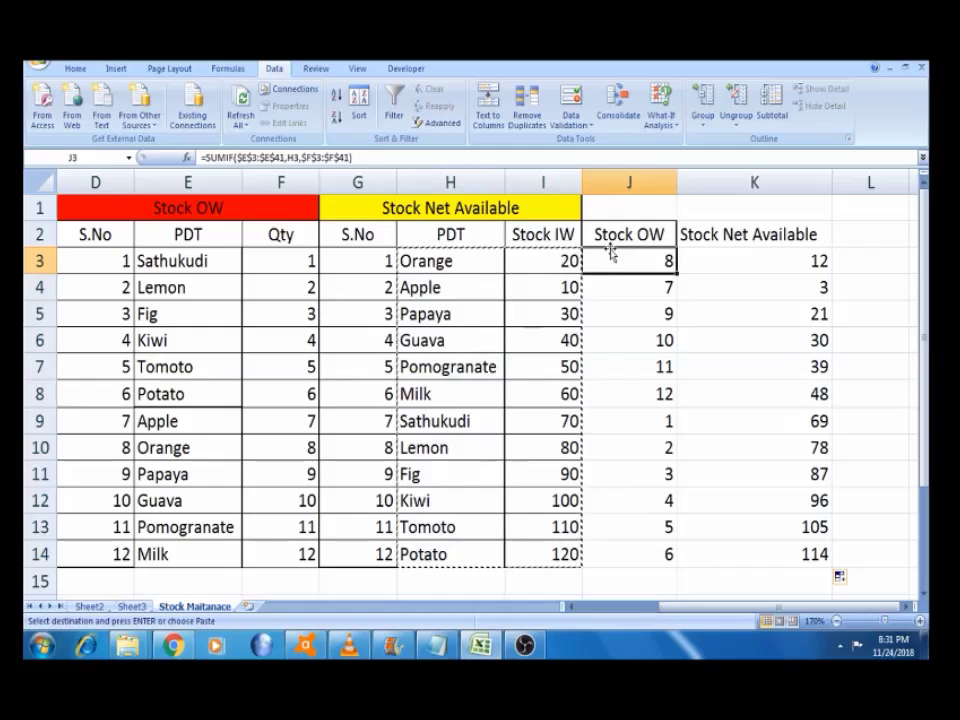
pyautogui.hotkey('ctrl', 'alt', 'v')
pyautogui.click(452, 270)
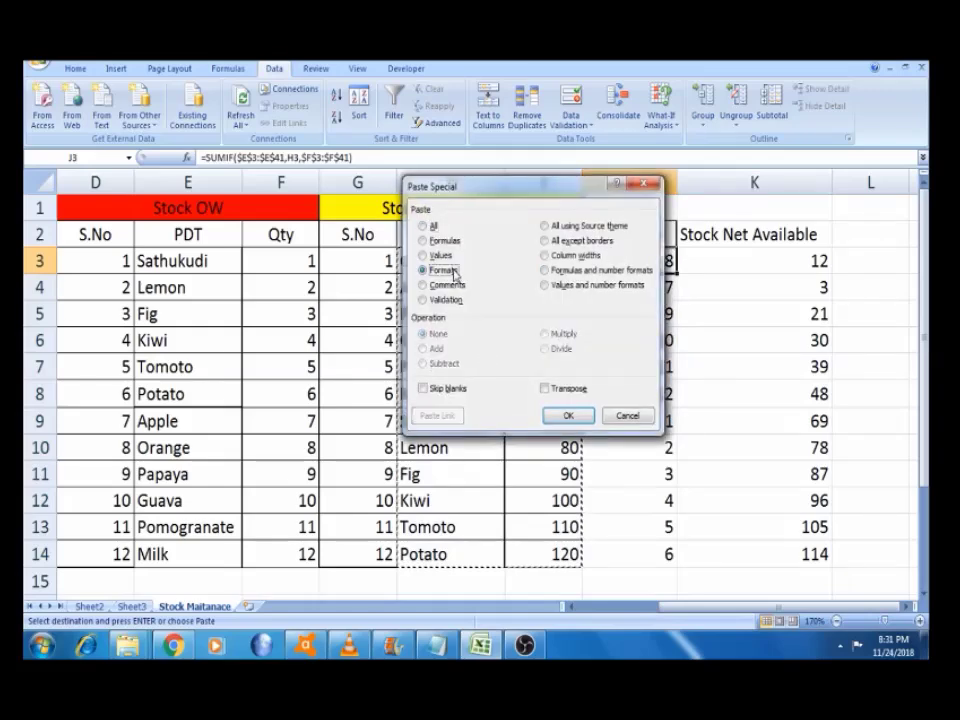
pyautogui.click(565, 416)
pyautogui.click(771, 257)
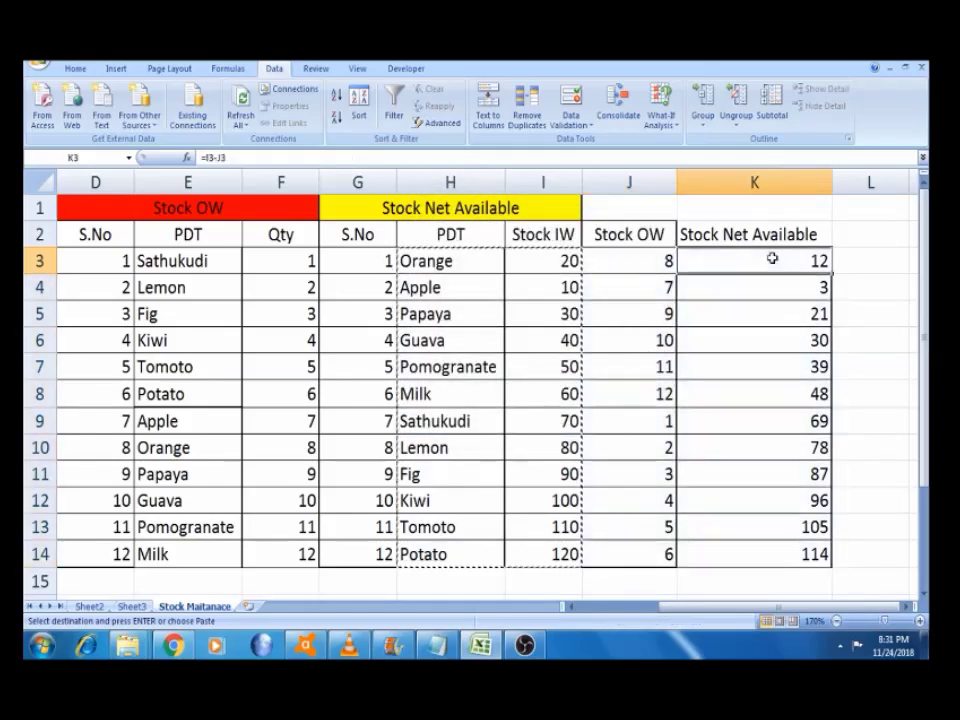
# Apply All Borders to the headers from the Home tab
pyautogui.click(707, 234)
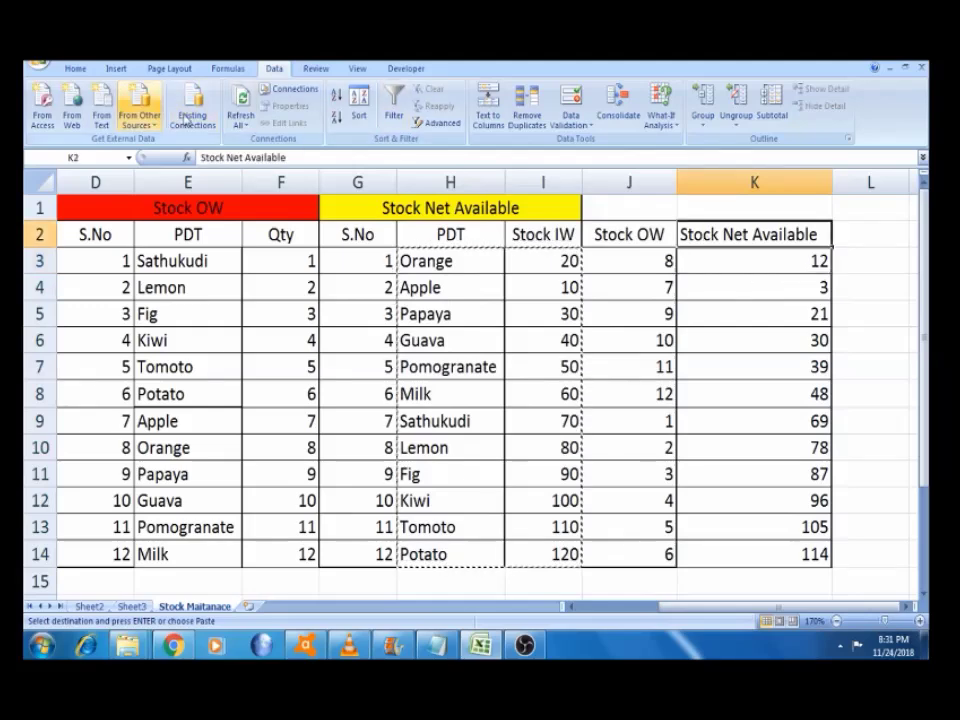
pyautogui.click(75, 69)
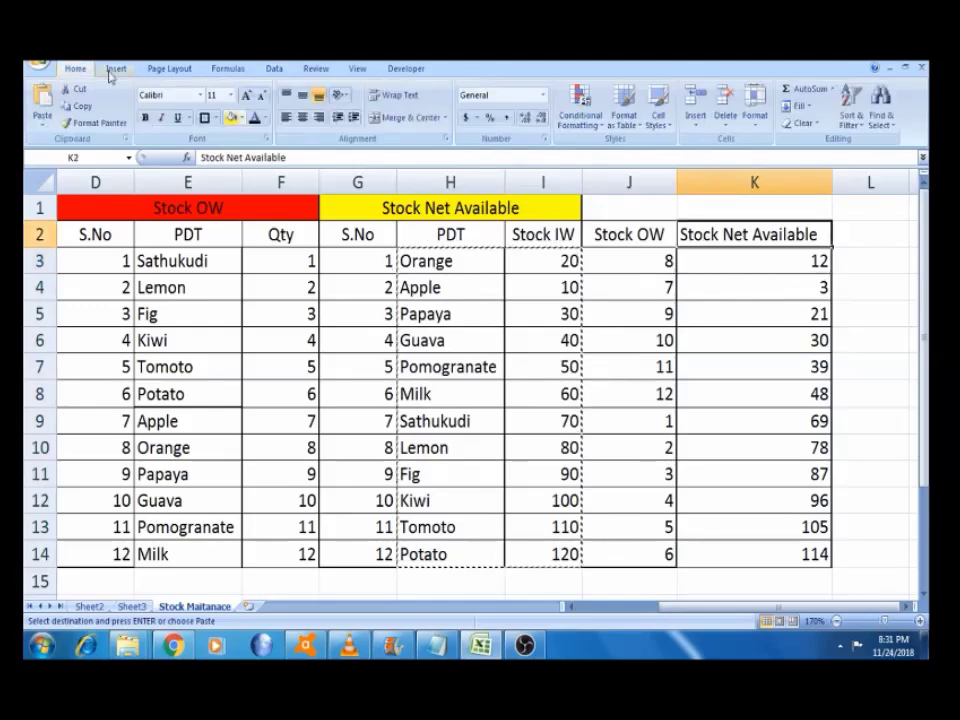
pyautogui.click(205, 118)
pyautogui.click(621, 229)
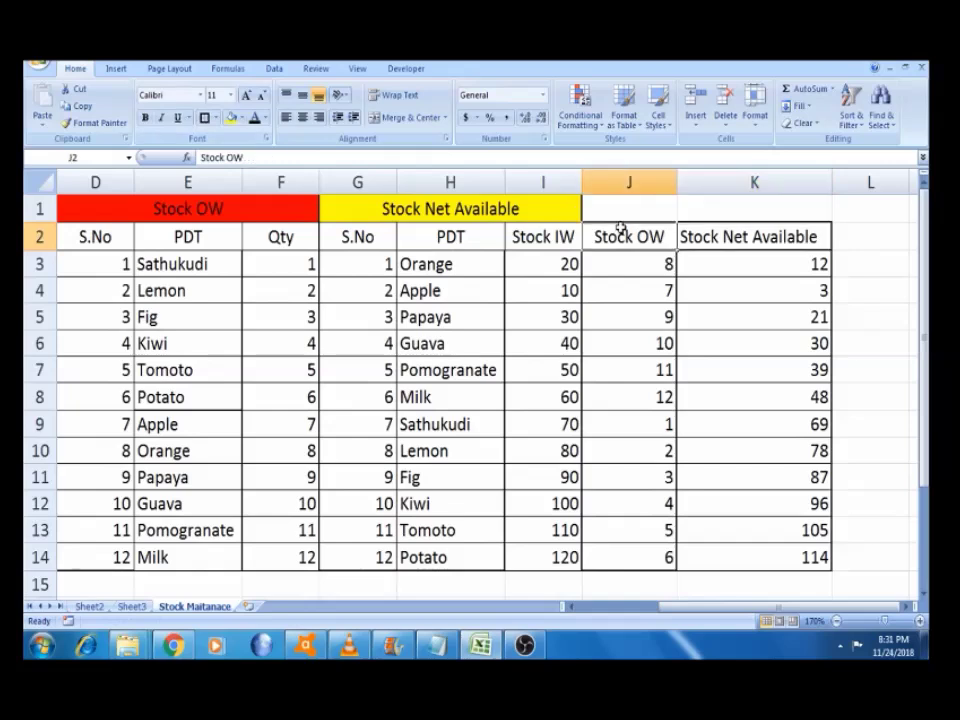
pyautogui.click(739, 246)
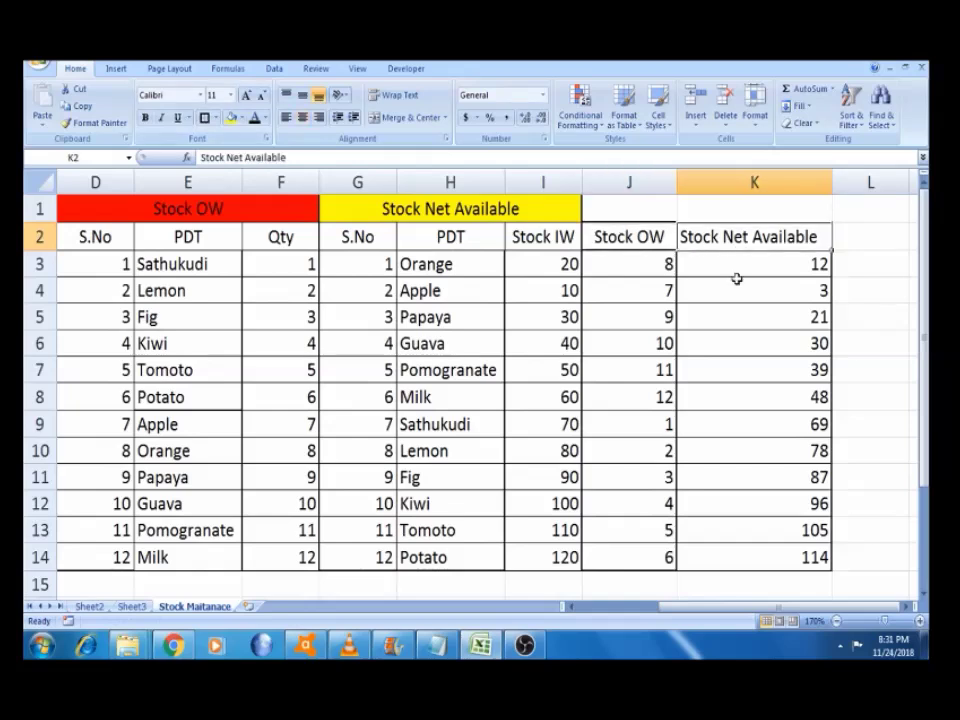
pyautogui.click(737, 279)
# Select the Stock Net Available values K3:K17
pyautogui.press('Right')
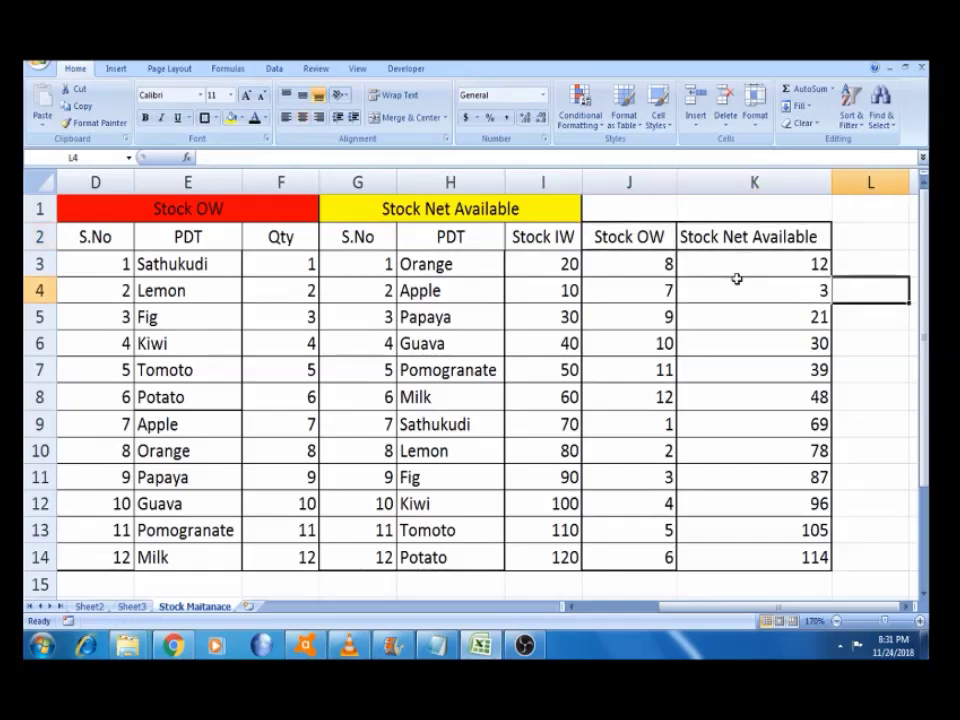
pyautogui.press('Left')
pyautogui.press('Up')
pyautogui.press('Down')
pyautogui.press('Down')
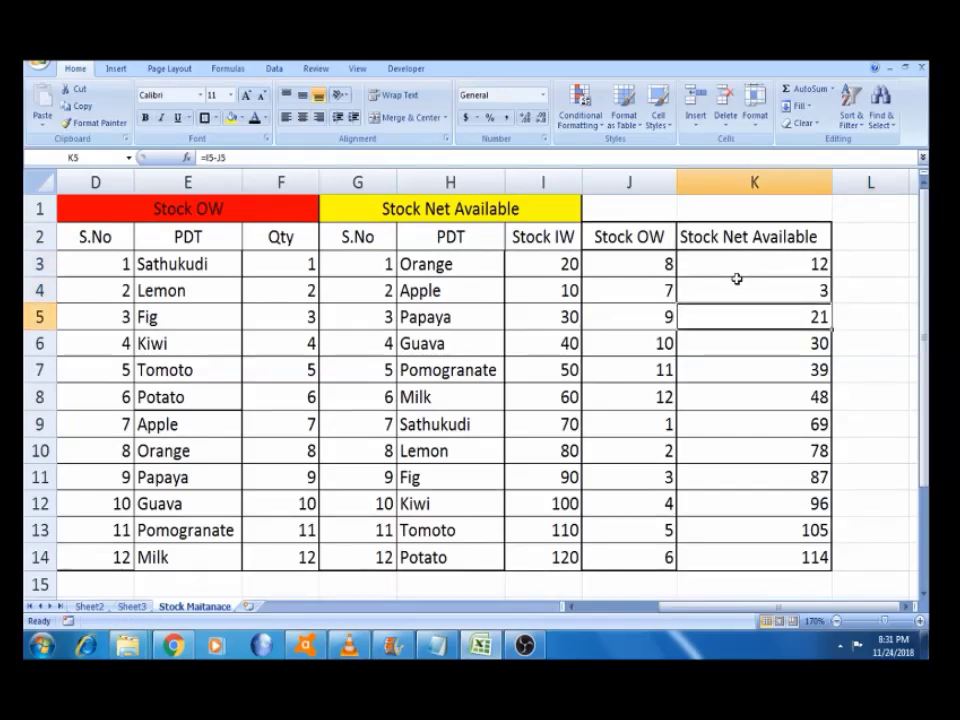
pyautogui.press('Left')
pyautogui.press('Left')
pyautogui.press('Up')
pyautogui.press('Up')
pyautogui.press('Right')
pyautogui.press('Right')
pyautogui.press('Right')
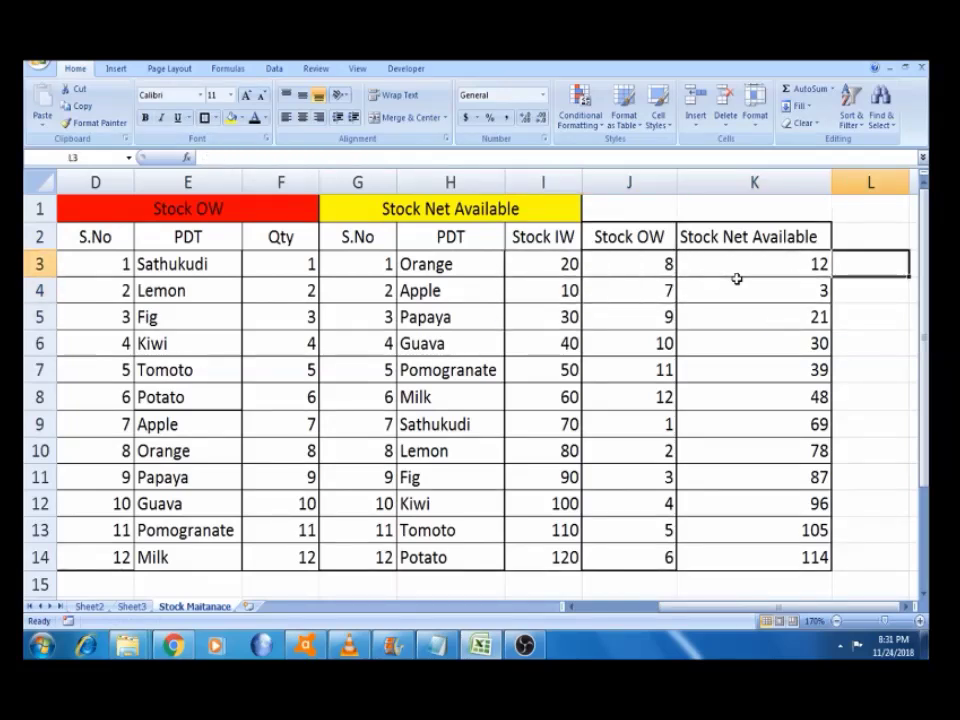
pyautogui.press('Left')
pyautogui.hotkey('shift', 'Down')
pyautogui.hotkey('shift', 'Down')
pyautogui.hotkey('shift', 'Down')
pyautogui.hotkey('shift', 'Down')
pyautogui.hotkey('shift', 'Down')
pyautogui.hotkey('shift', 'Down')
pyautogui.hotkey('shift', 'Down')
pyautogui.hotkey('shift', 'Down')
pyautogui.hotkey('shift', 'Down')
pyautogui.hotkey('shift', 'Down')
pyautogui.hotkey('shift', 'Down')
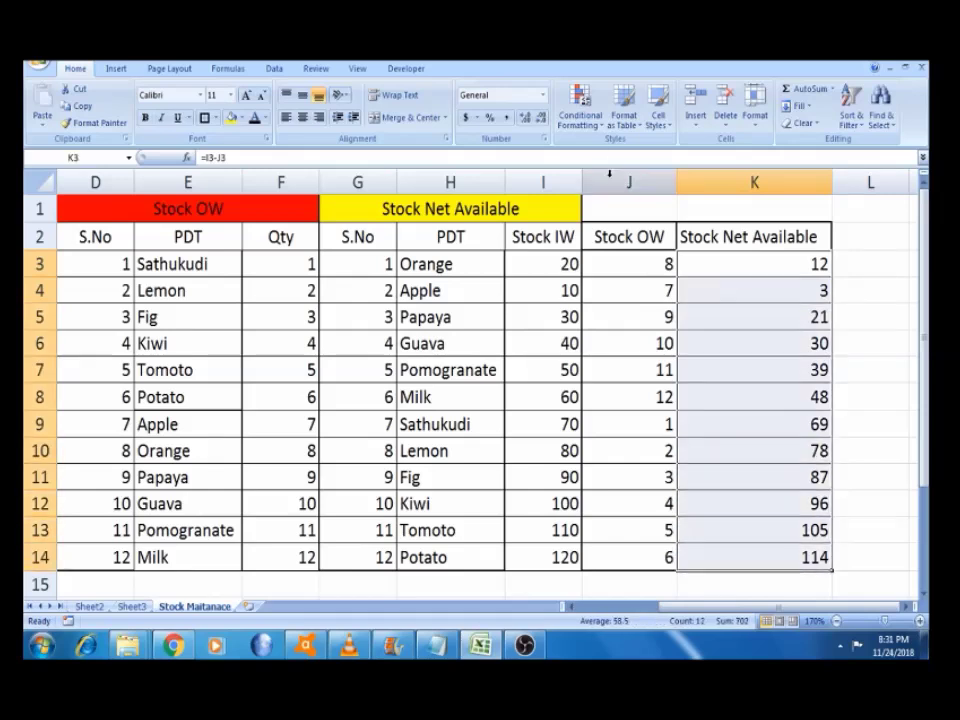
pyautogui.hotkey('shift', 'Down')
pyautogui.hotkey('shift', 'Down')
pyautogui.hotkey('shift', 'Down')
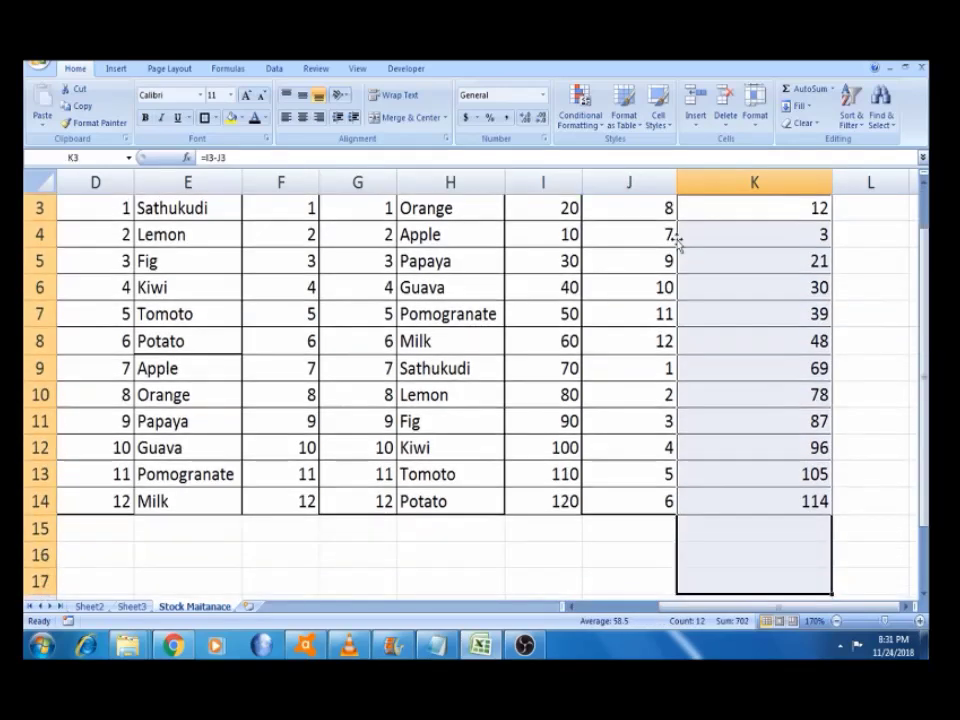
# Add a Less Than 20 highlight rule with Light Red Fill and Dark Red Text
pyautogui.scroll(1, 677, 240)
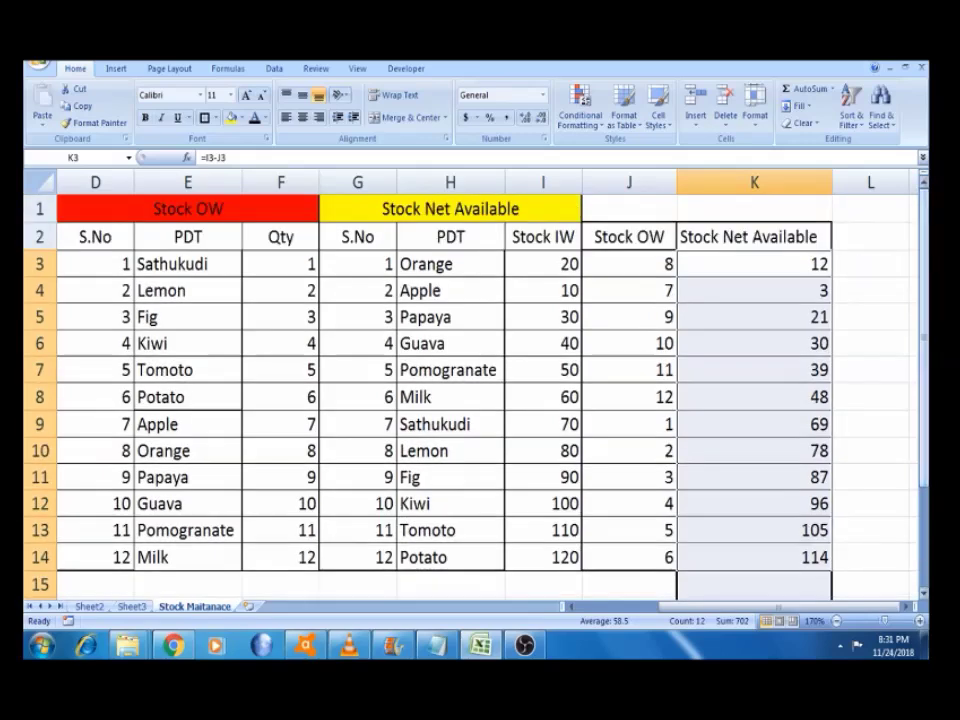
pyautogui.click(603, 130)
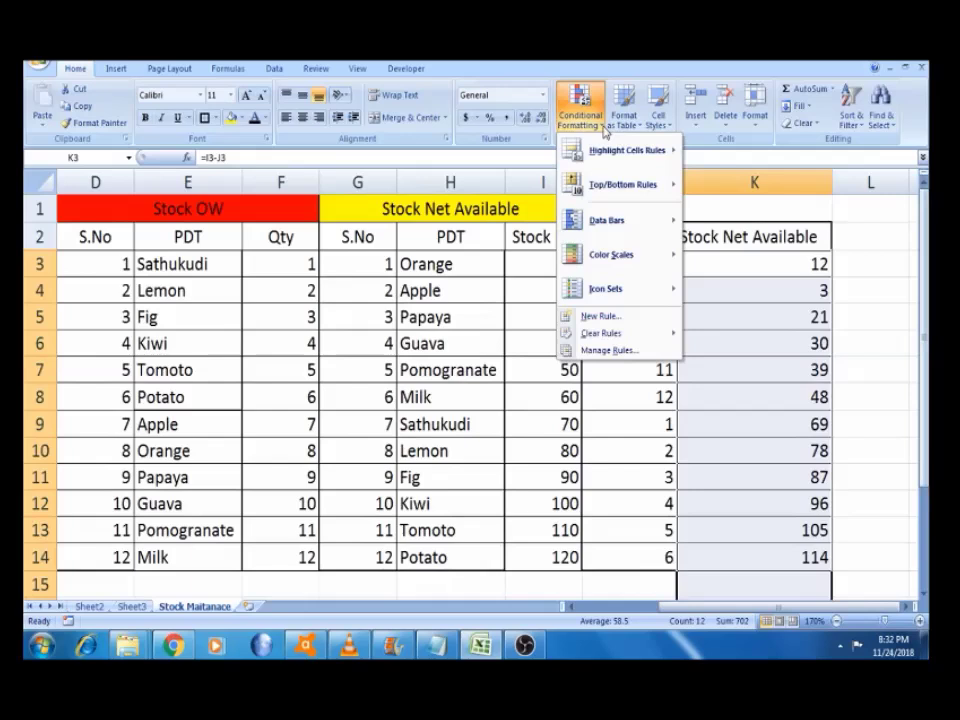
pyautogui.moveTo(648, 184)
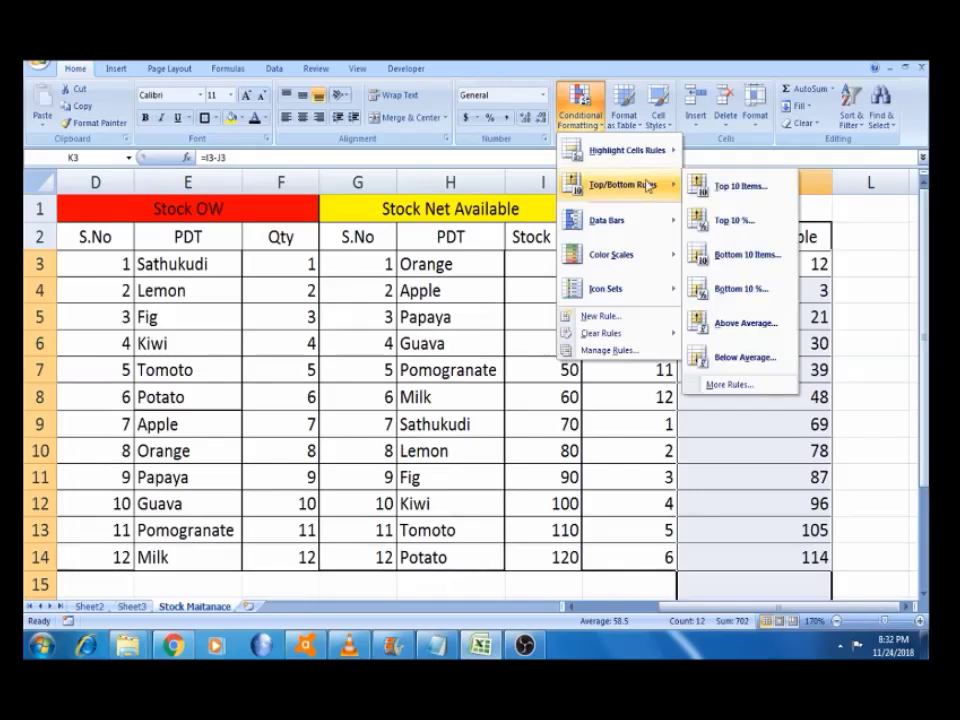
pyautogui.moveTo(649, 161)
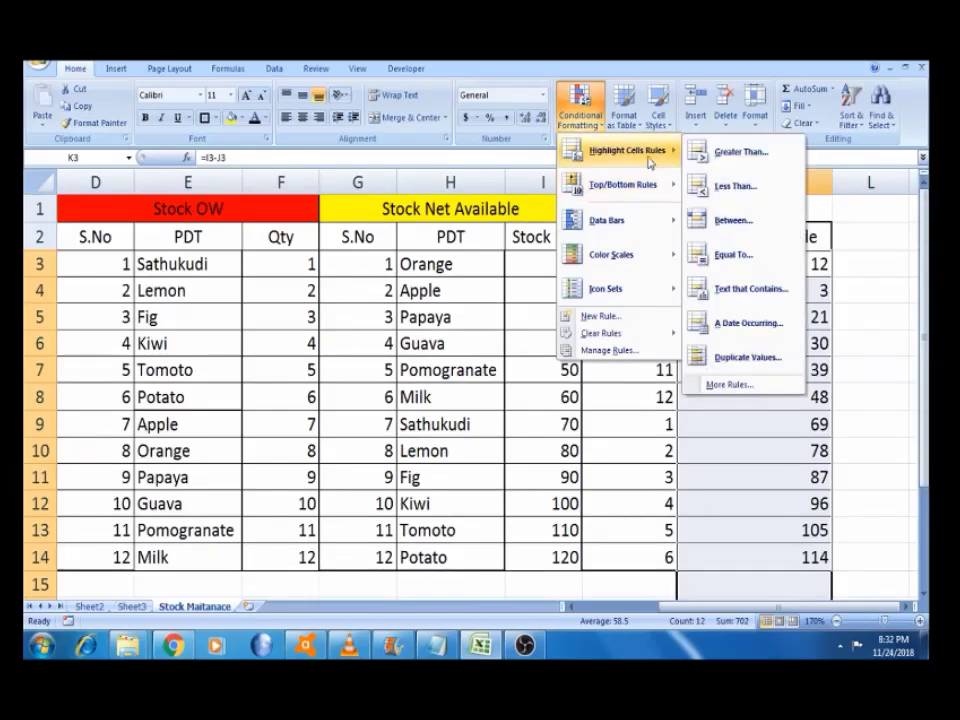
pyautogui.click(735, 186)
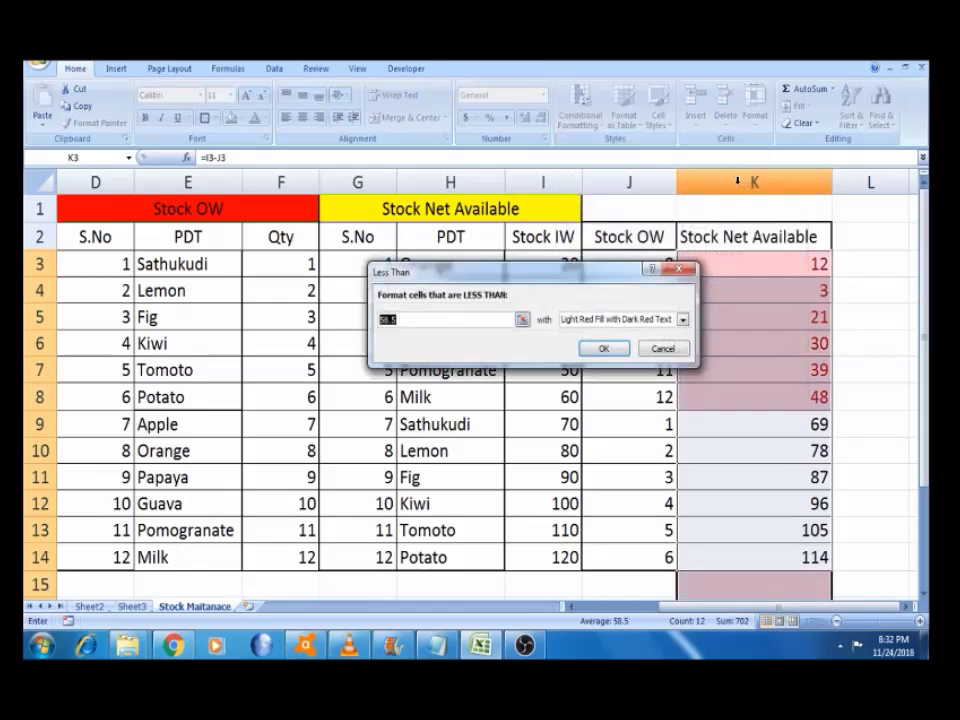
pyautogui.write('20')
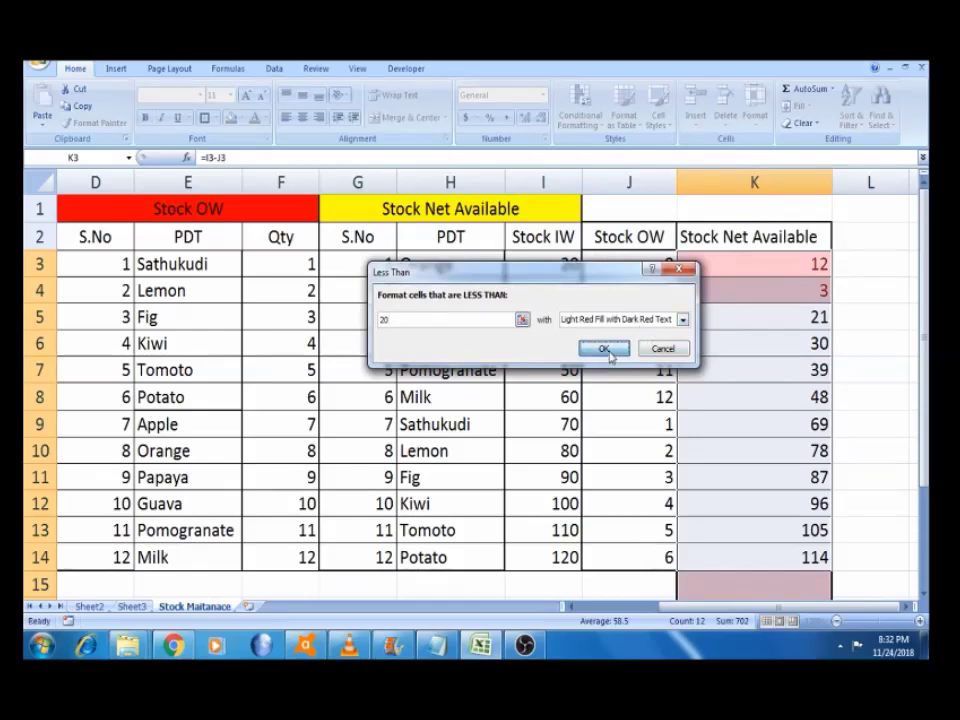
pyautogui.click(607, 349)
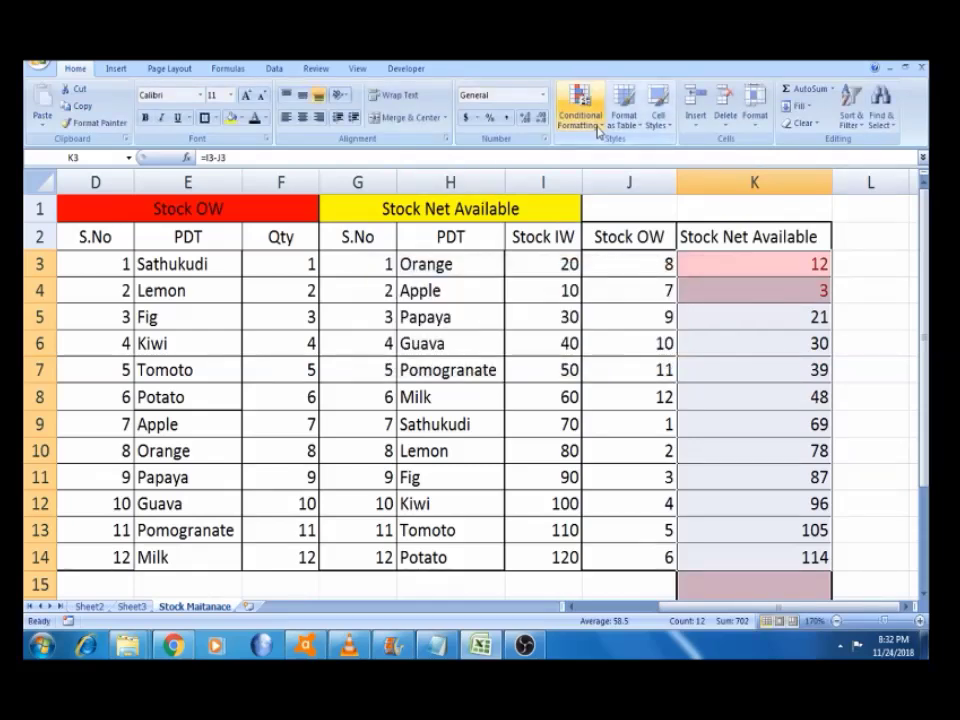
# Add a Greater Than 100 rule with Green Fill and Dark Green Text, turning 105 and 114 green
pyautogui.click(580, 102)
pyautogui.moveTo(610, 150)
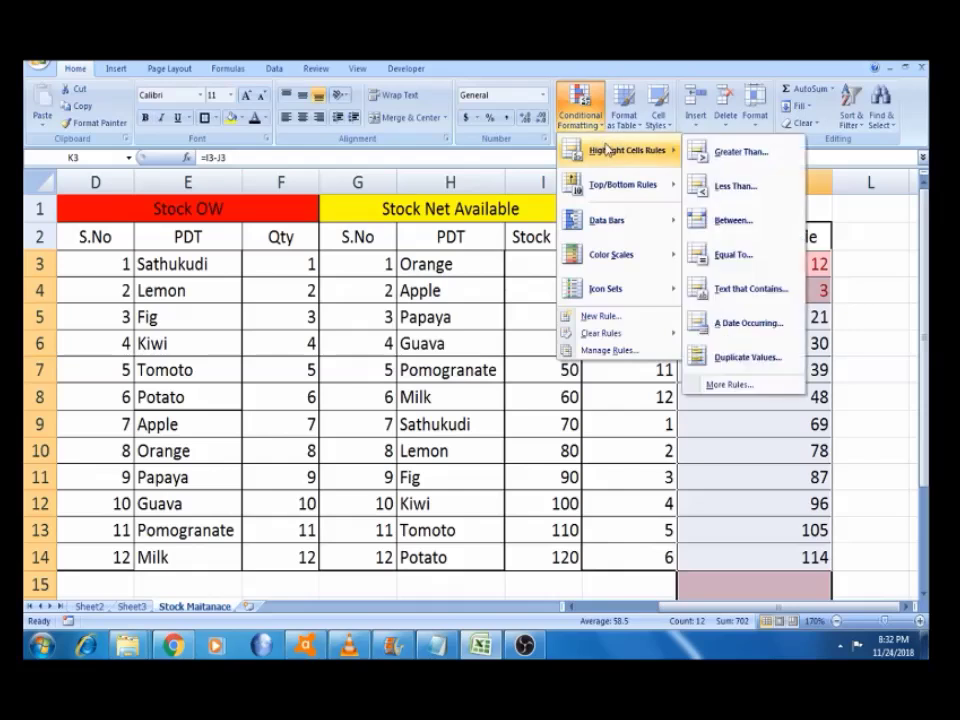
pyautogui.click(726, 153)
pyautogui.press('BackSpace')
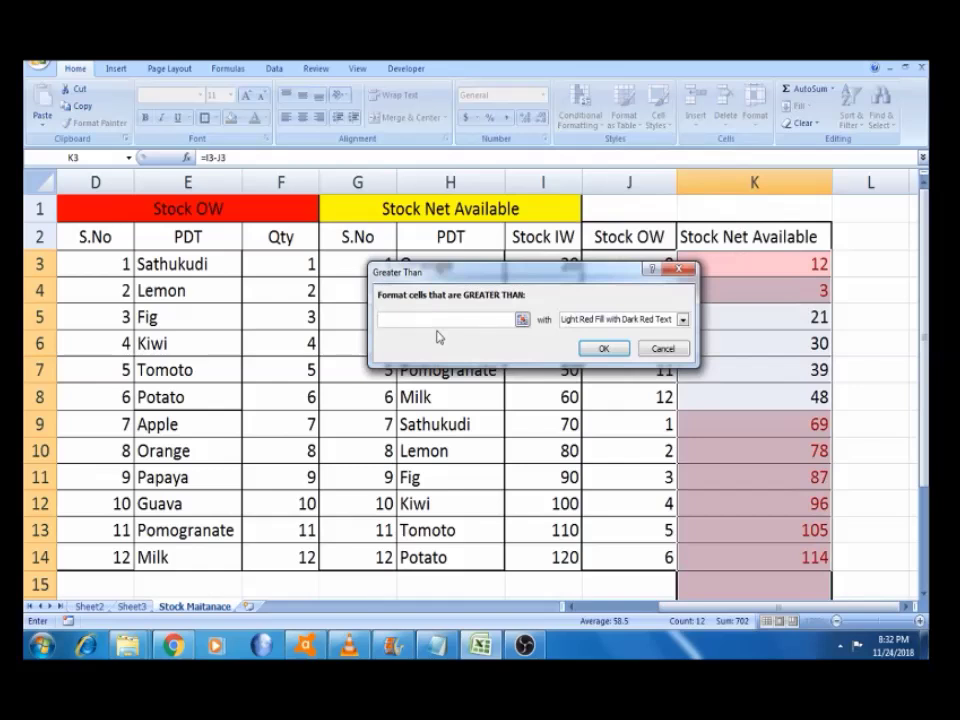
pyautogui.write('100')
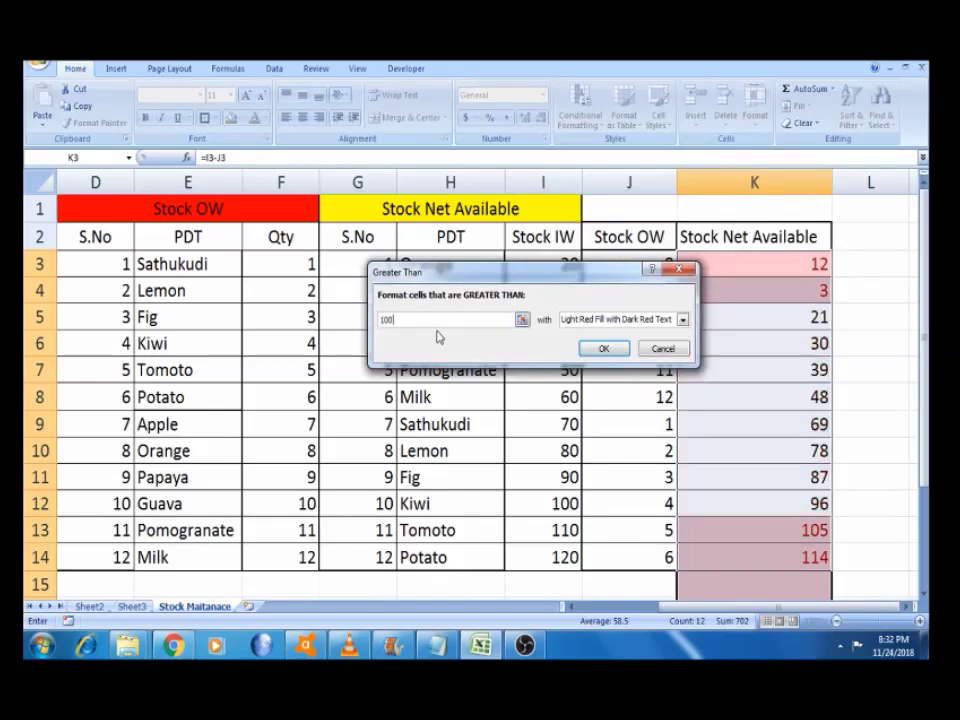
pyautogui.click(683, 320)
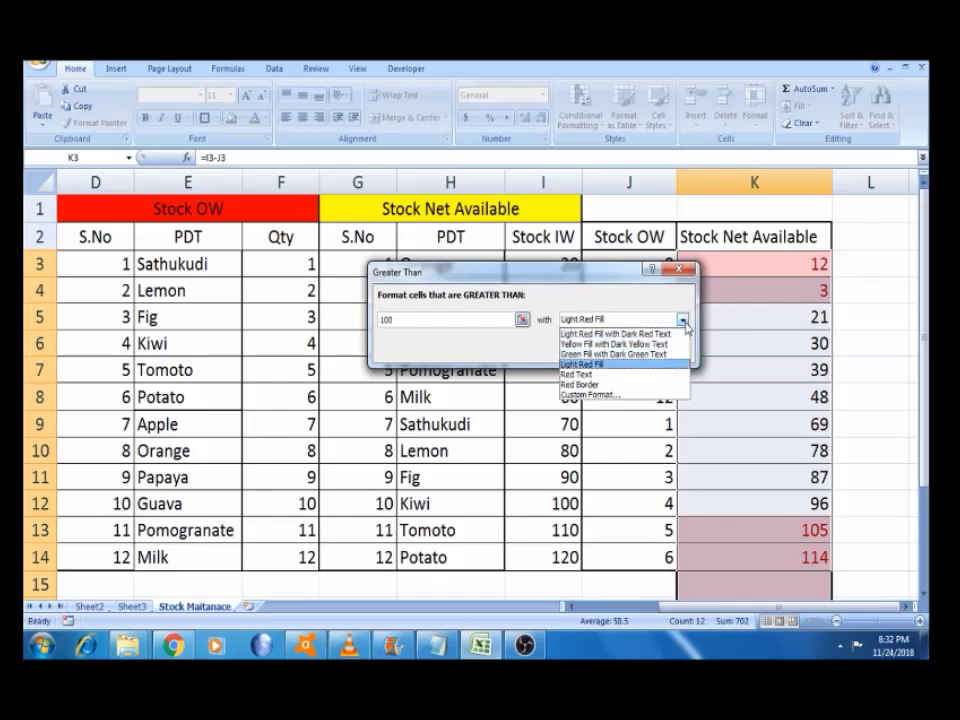
pyautogui.click(657, 354)
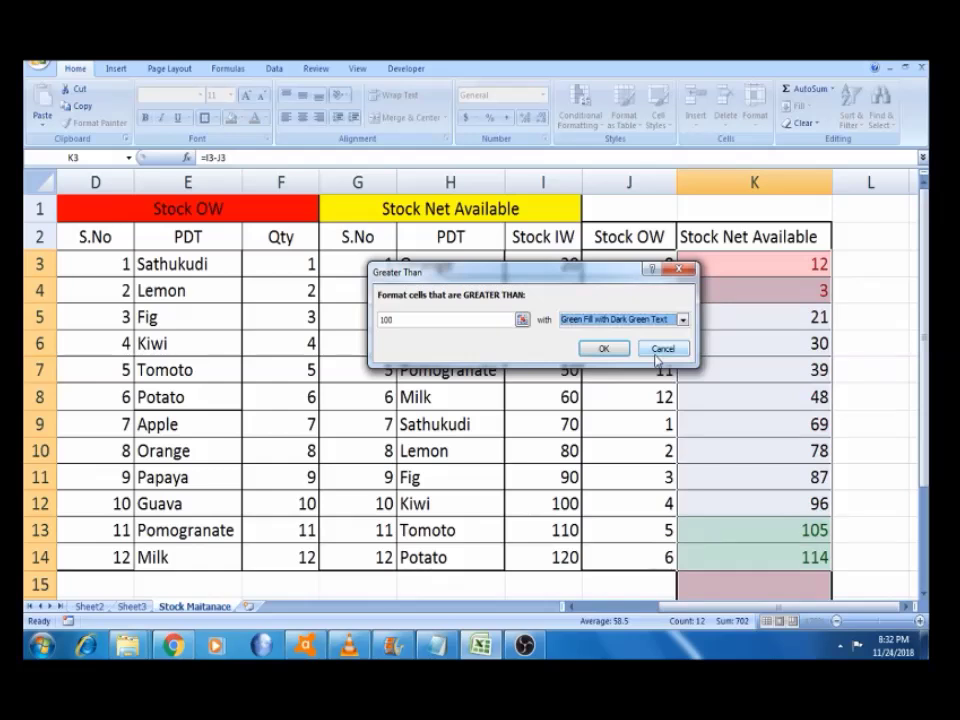
pyautogui.click(613, 349)
pyautogui.click(758, 418)
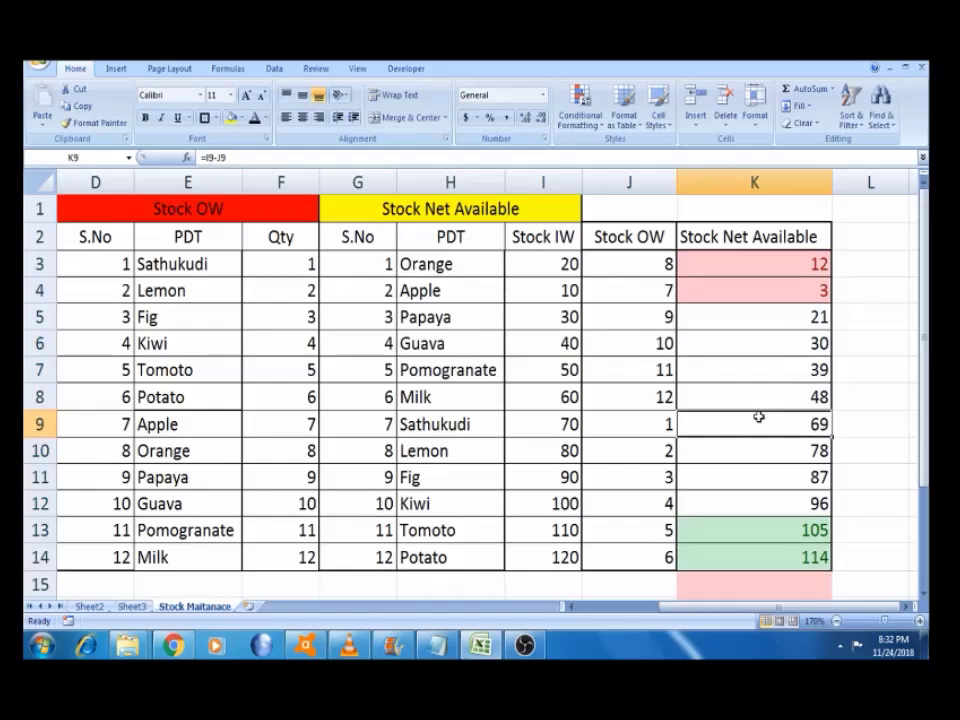
pyautogui.press('Right')
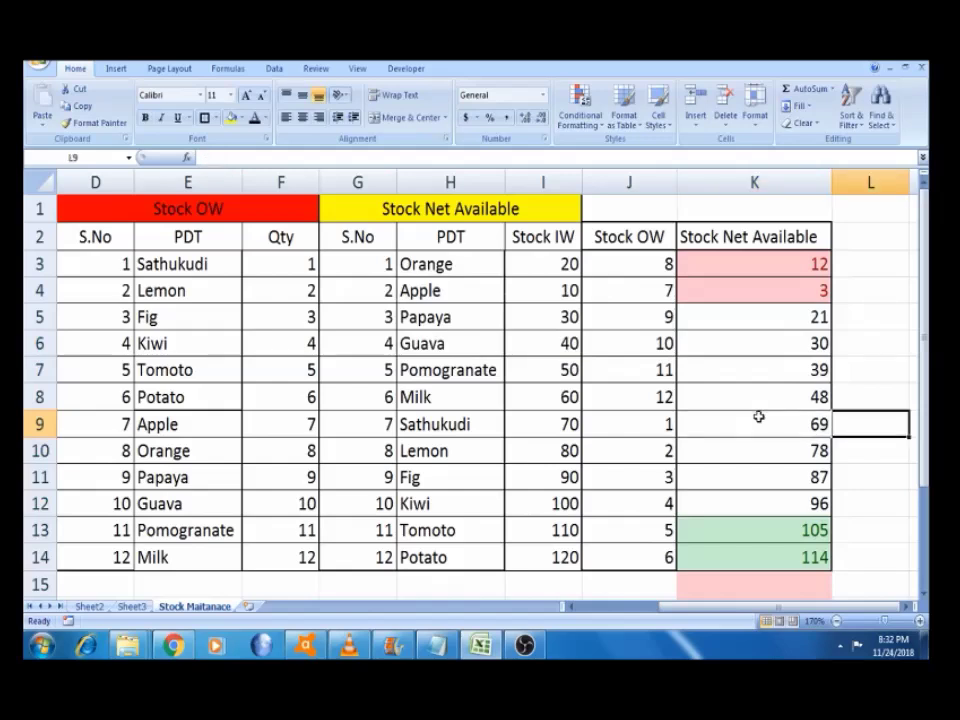
pyautogui.press('Left')
pyautogui.press('Up')
pyautogui.press('Up')
pyautogui.press('Up')
pyautogui.press('Up')
pyautogui.press('Up')
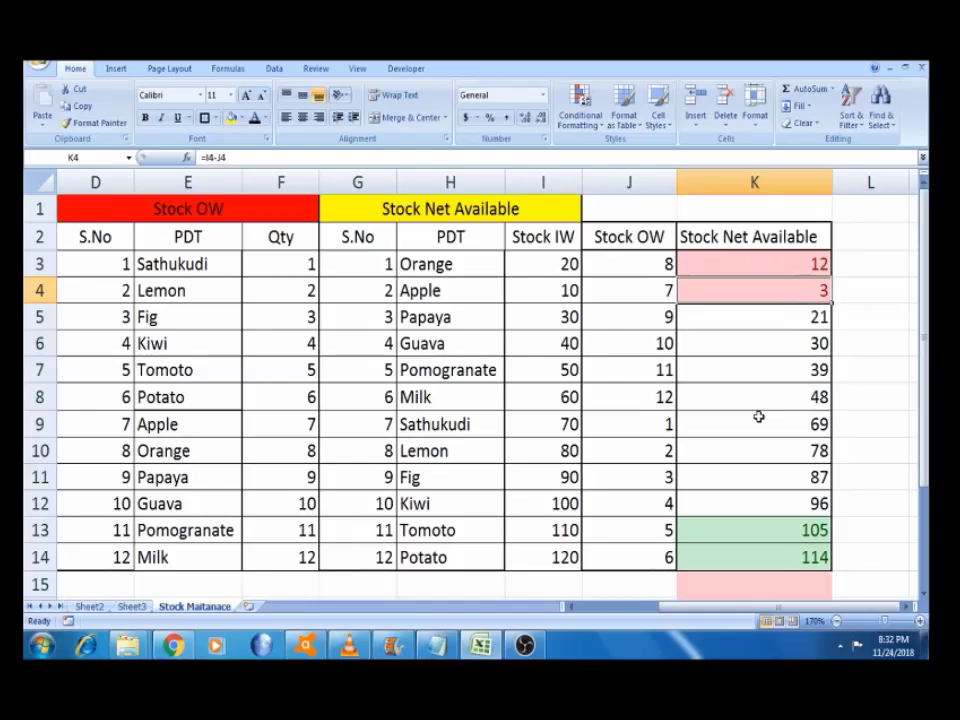
pyautogui.press('Up')
pyautogui.press('Down')
pyautogui.press('Down')
pyautogui.press('Down')
pyautogui.press('Down')
pyautogui.press('Down')
pyautogui.press('Down')
pyautogui.press('Down')
pyautogui.press('Down')
pyautogui.press('Down')
pyautogui.press('Down')
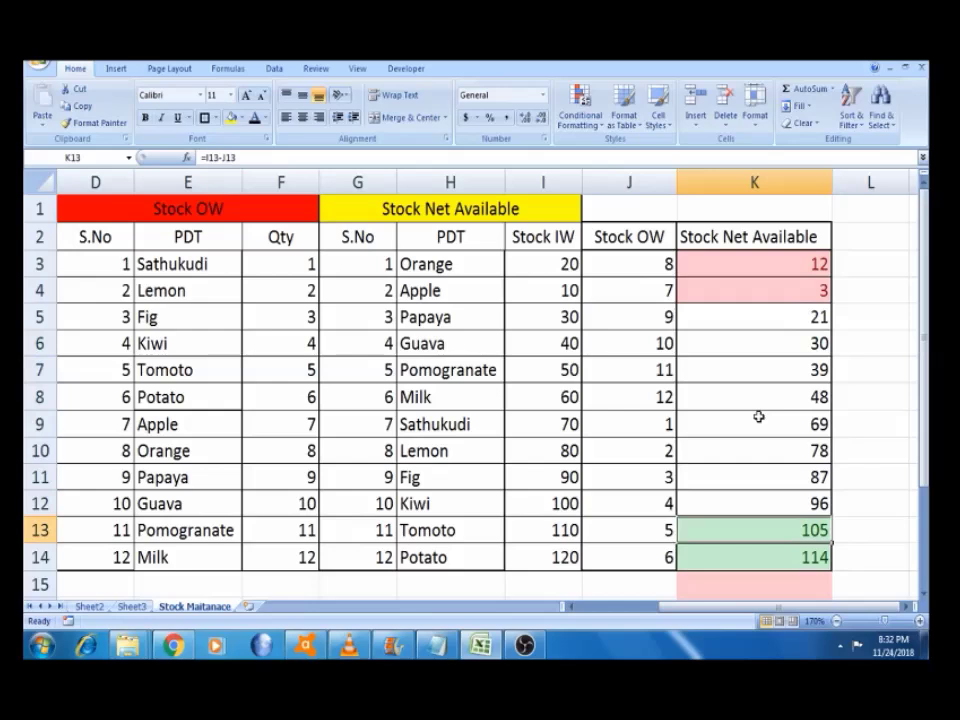
pyautogui.press('Up')
pyautogui.press('Up')
pyautogui.press('Up')
pyautogui.press('Up')
pyautogui.press('Up')
pyautogui.press('Up')
pyautogui.press('Up')
pyautogui.press('Up')
pyautogui.press('Up')
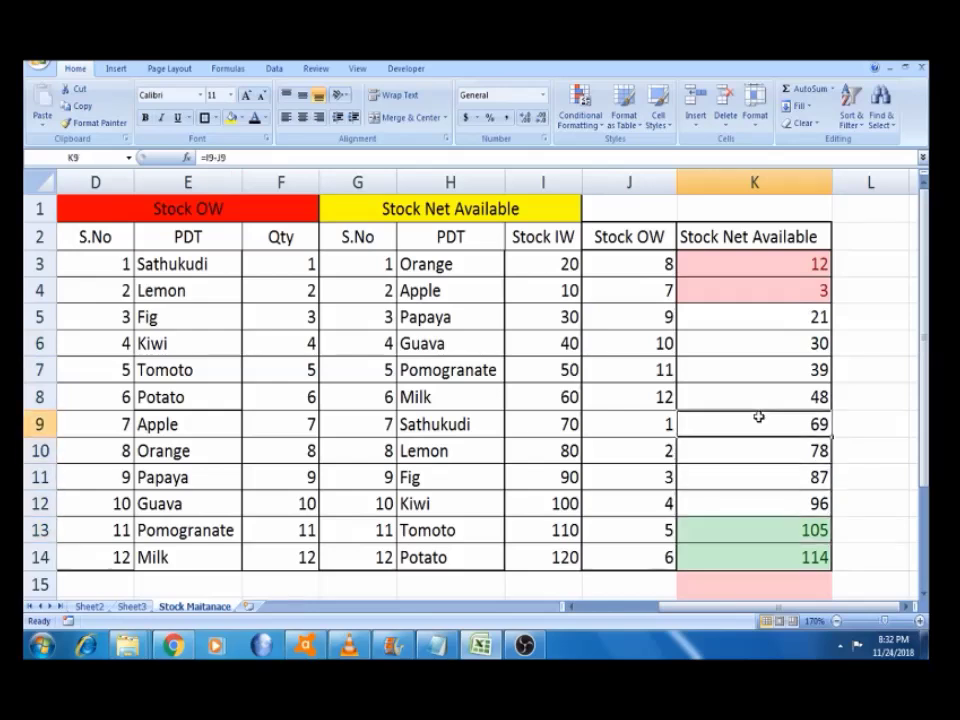
pyautogui.press('Up')
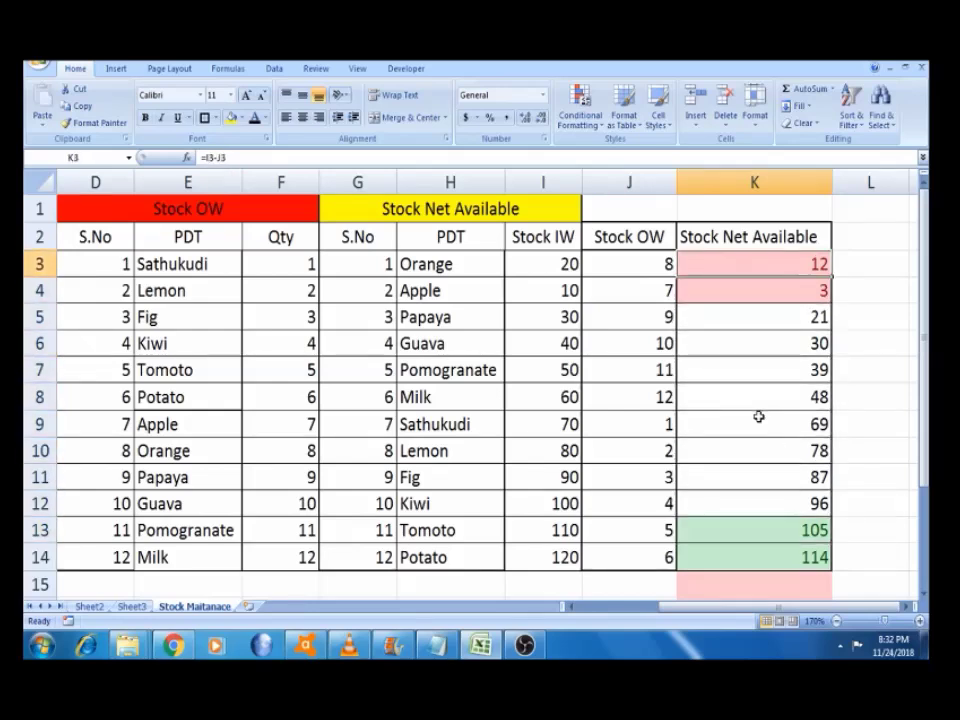
pyautogui.press('Right')
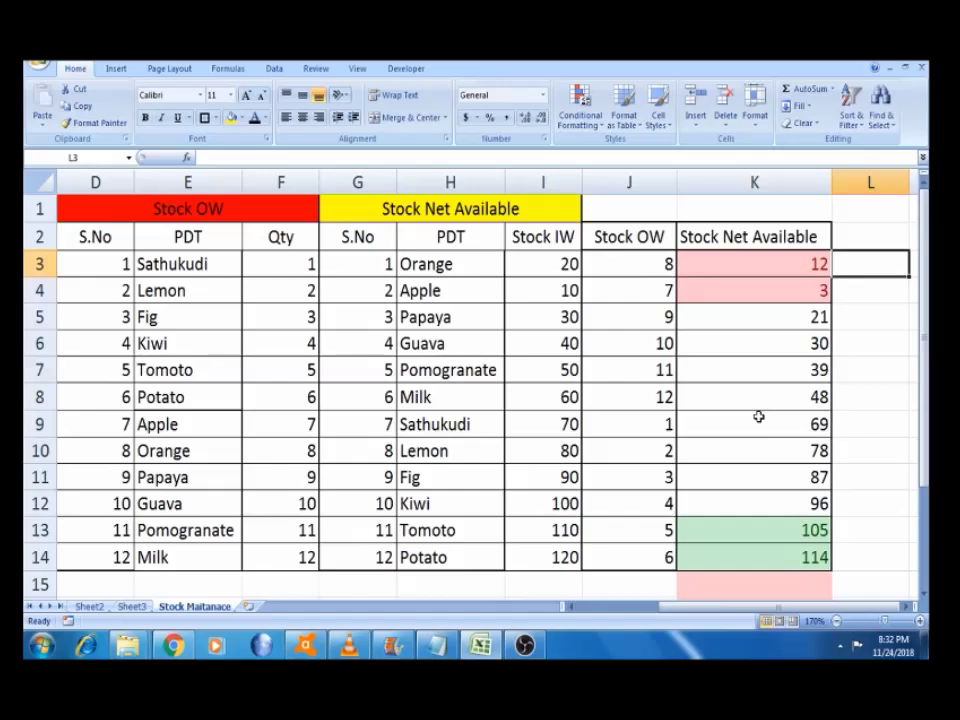
pyautogui.press('Left')
pyautogui.press('Left')
pyautogui.press('Right')
pyautogui.press('Right')
# Begin L3's formula with SUMIF over the absolute Stock IW product range $B$3:$B$14
pyautogui.write('=S')
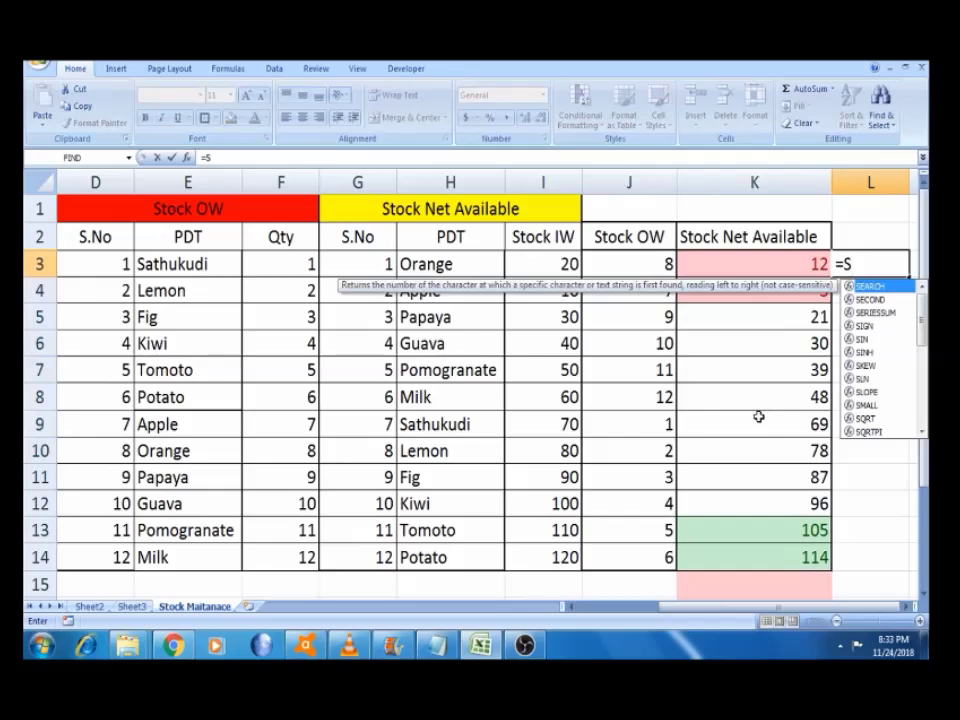
pyautogui.press('Down')
pyautogui.press('Down')
pyautogui.press('Down')
pyautogui.press('Down')
pyautogui.press('Down')
pyautogui.press('Down')
pyautogui.press('Down')
pyautogui.press('Down')
pyautogui.press('Down')
pyautogui.press('Down')
pyautogui.press('Down')
pyautogui.press('Down')
pyautogui.press('Down')
pyautogui.press('Down')
pyautogui.press('Down')
pyautogui.press('Down')
pyautogui.press('Down')
pyautogui.press('Down')
pyautogui.press('Down')
pyautogui.press('Down')
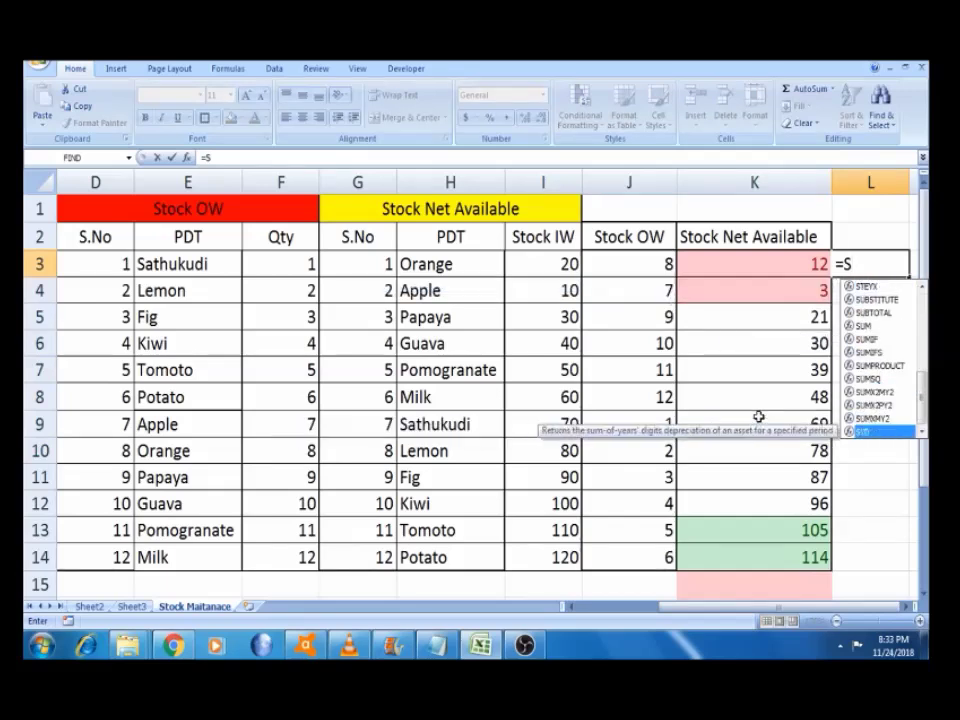
pyautogui.press('Up')
pyautogui.press('Up')
pyautogui.press('Up')
pyautogui.press('Up')
pyautogui.press('Up')
pyautogui.press('Up')
pyautogui.press('Up')
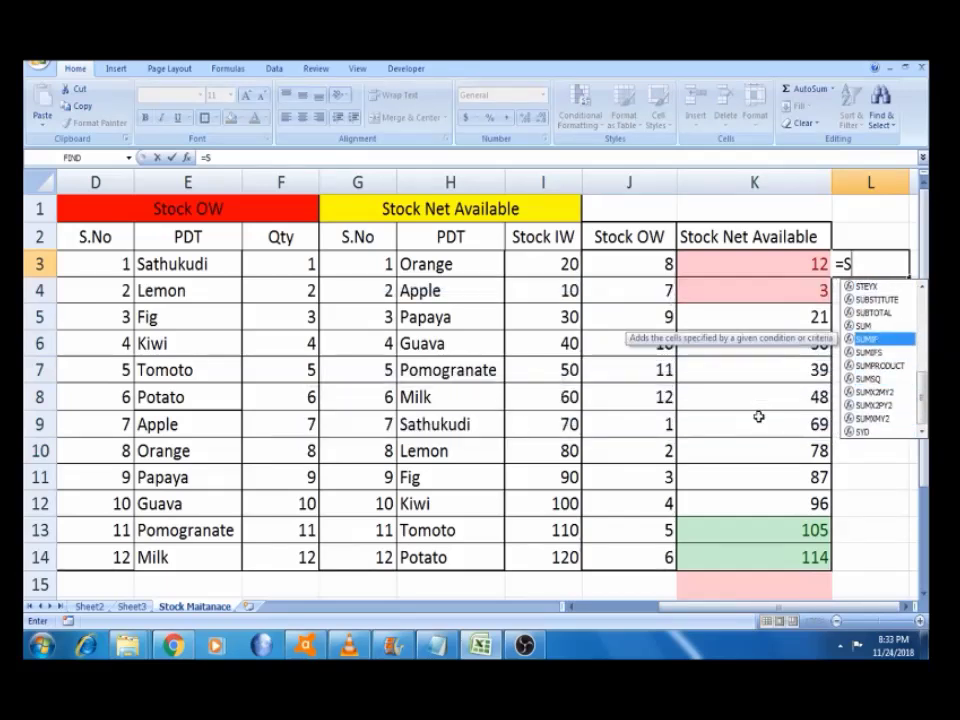
pyautogui.press('Tab')
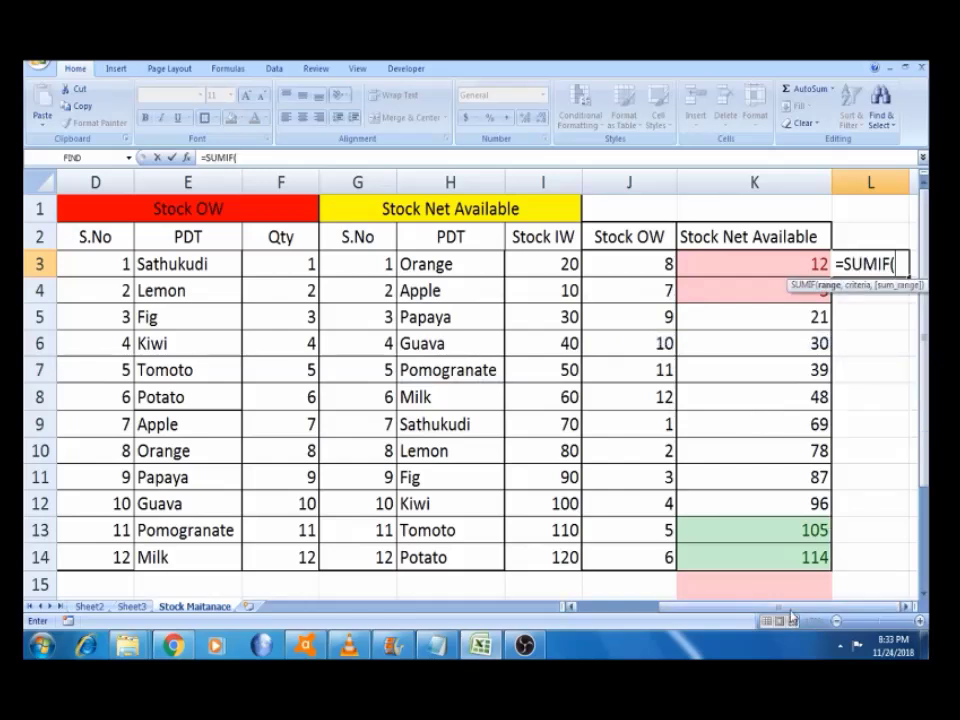
pyautogui.moveTo(790, 614); pyautogui.dragTo(765, 617)
pyautogui.moveTo(201, 266); pyautogui.dragTo(203, 266)
pyautogui.hotkey('shift', 'Down')
pyautogui.hotkey('shift', 'Down')
pyautogui.hotkey('shift', 'Down')
pyautogui.hotkey('shift', 'Down')
pyautogui.hotkey('shift', 'Down')
pyautogui.hotkey('shift', 'Down')
pyautogui.hotkey('shift', 'Down')
pyautogui.hotkey('shift', 'Down')
pyautogui.hotkey('shift', 'Down')
pyautogui.hotkey('shift', 'Down')
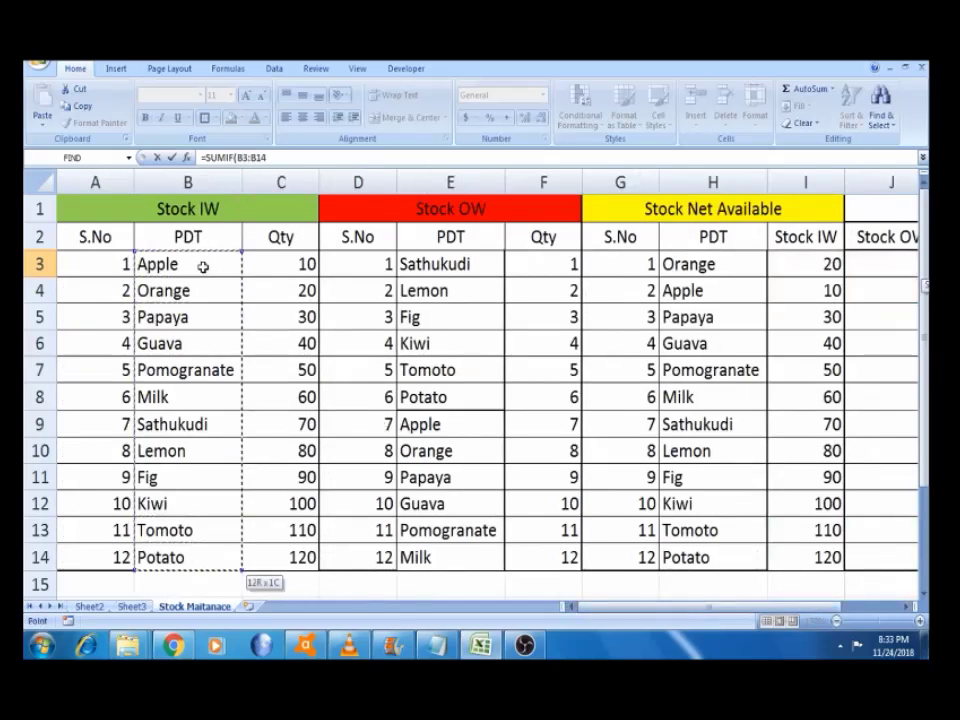
pyautogui.press('F4')
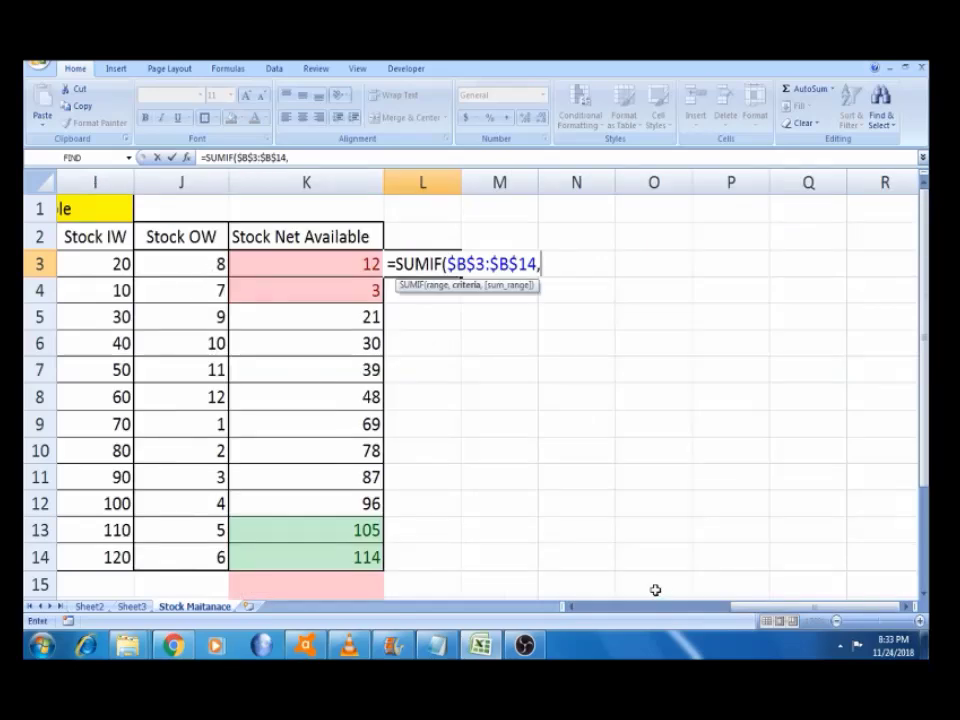
# Add H3 as criterion and absolute sum range $C$3:$C$14, then close the SUMIF
pyautogui.moveTo(783, 606); pyautogui.dragTo(772, 606)
pyautogui.click(286, 267)
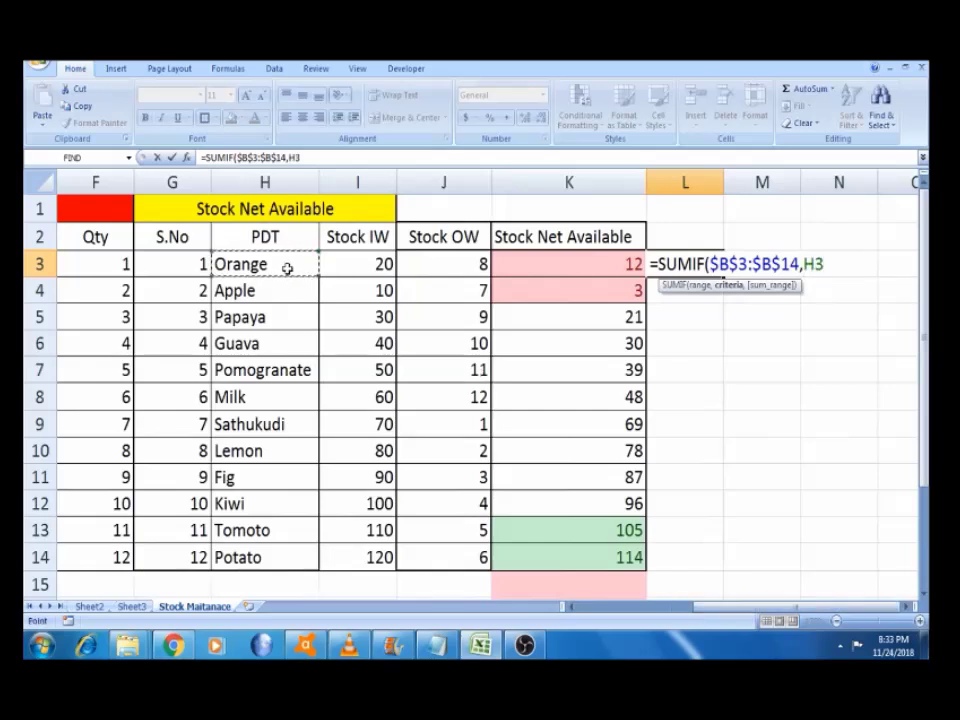
pyautogui.write(',')
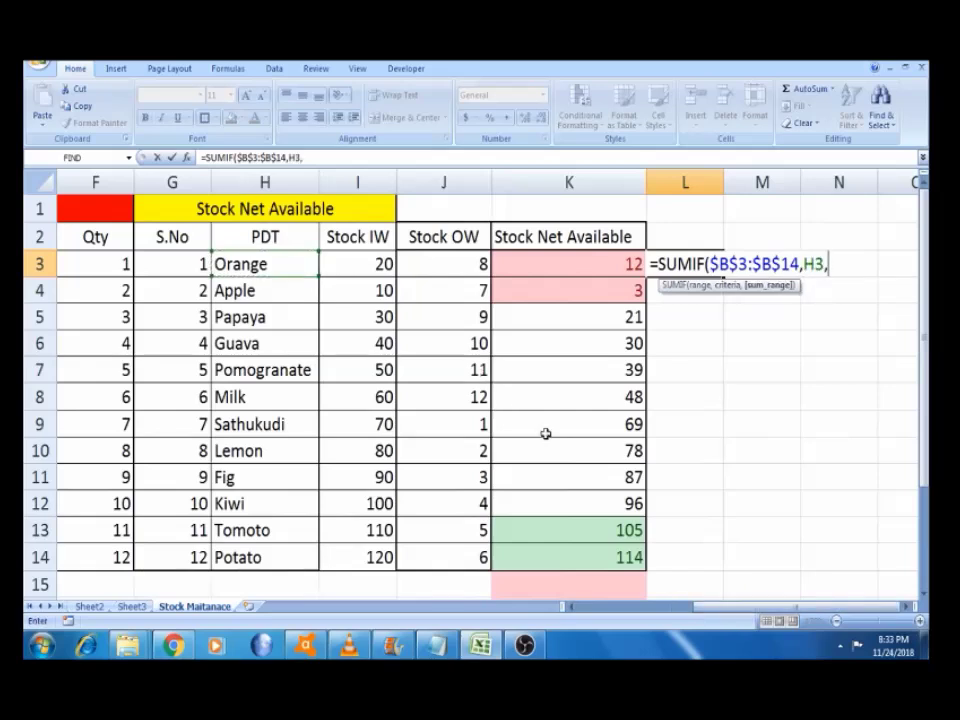
pyautogui.moveTo(612, 606); pyautogui.dragTo(600, 610)
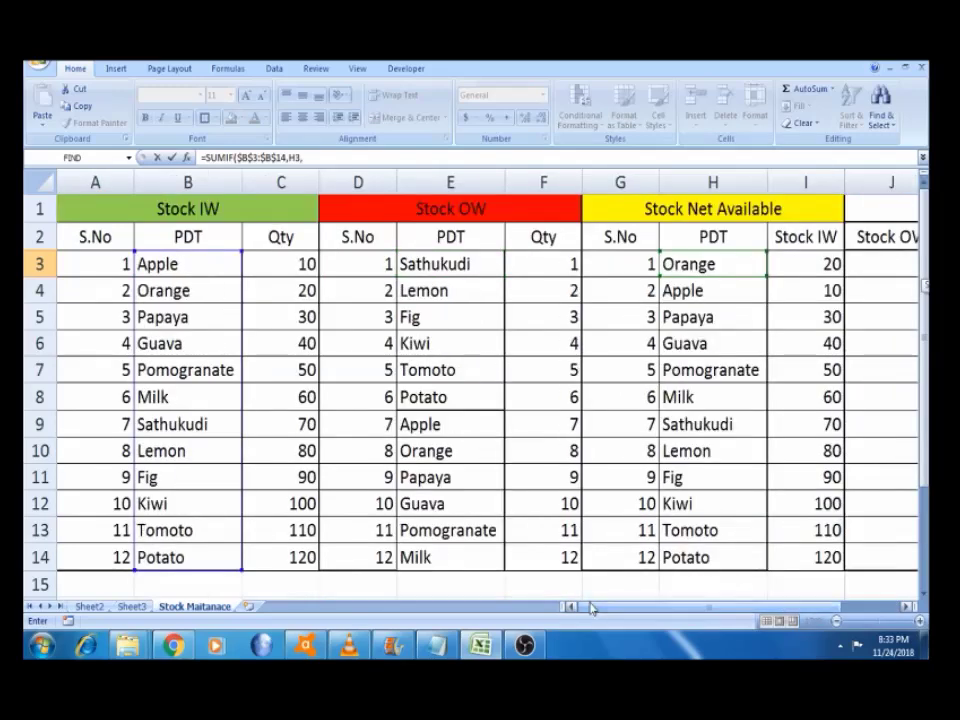
pyautogui.click(303, 264)
pyautogui.hotkey('shift', 'Down')
pyautogui.hotkey('ctrl', 'shift', 'Down')
pyautogui.press('F4')
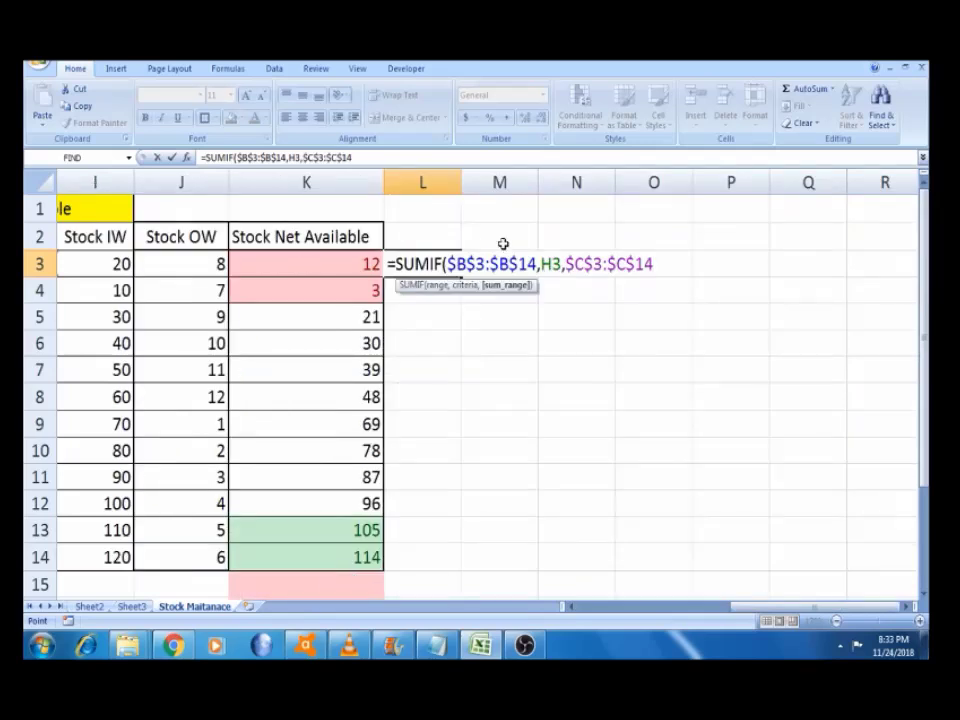
pyautogui.write(')-')
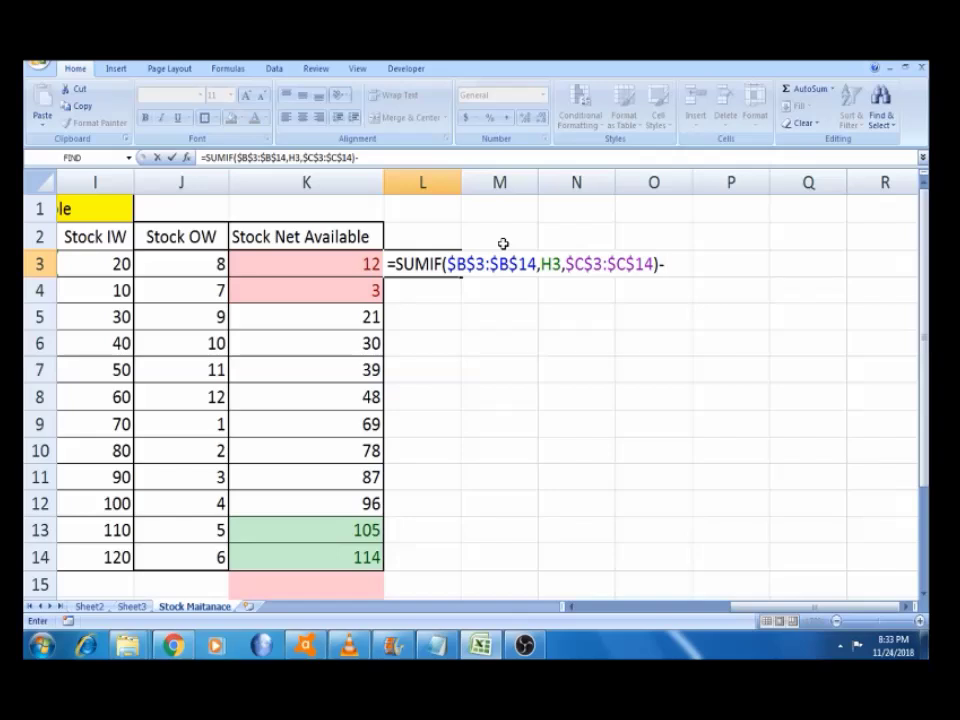
# After the minus, start a second SUMIF over the absolute Stock OW product range $E$3:$E$14
pyautogui.write('S')
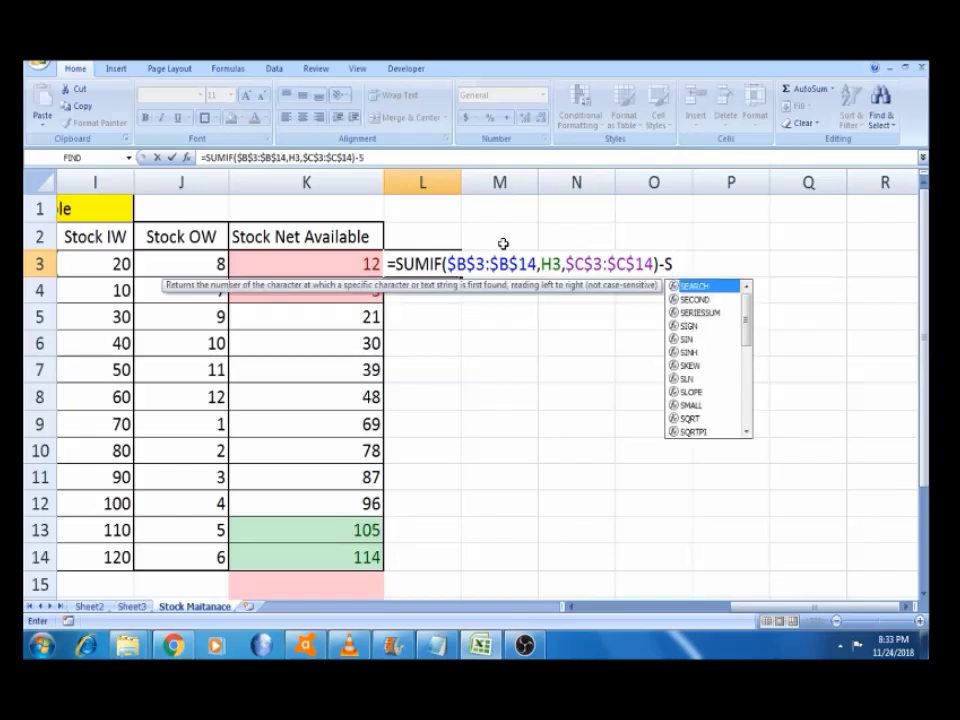
pyautogui.press('Down')
pyautogui.press('Down')
pyautogui.press('Down')
pyautogui.press('Down')
pyautogui.press('Down')
pyautogui.press('Down')
pyautogui.press('Down')
pyautogui.press('Down')
pyautogui.press('Down')
pyautogui.press('Down')
pyautogui.press('Down')
pyautogui.press('Down')
pyautogui.press('Down')
pyautogui.press('Down')
pyautogui.press('Down')
pyautogui.press('Down')
pyautogui.press('Down')
pyautogui.press('Down')
pyautogui.press('Down')
pyautogui.press('Down')
pyautogui.press('Down')
pyautogui.press('Down')
pyautogui.press('Down')
pyautogui.press('Down')
pyautogui.press('Down')
pyautogui.press('Down')
pyautogui.press('Down')
pyautogui.press('Down')
pyautogui.press('Up')
pyautogui.press('Up')
pyautogui.press('Up')
pyautogui.press('Up')
pyautogui.press('Up')
pyautogui.press('Up')
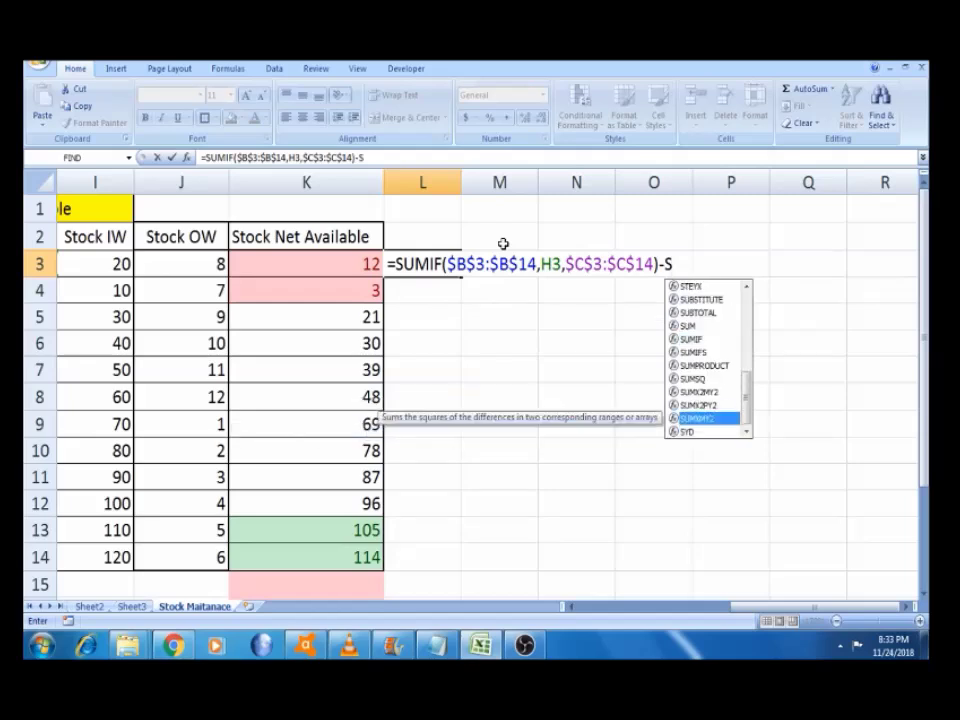
pyautogui.press('Up')
pyautogui.press('Tab')
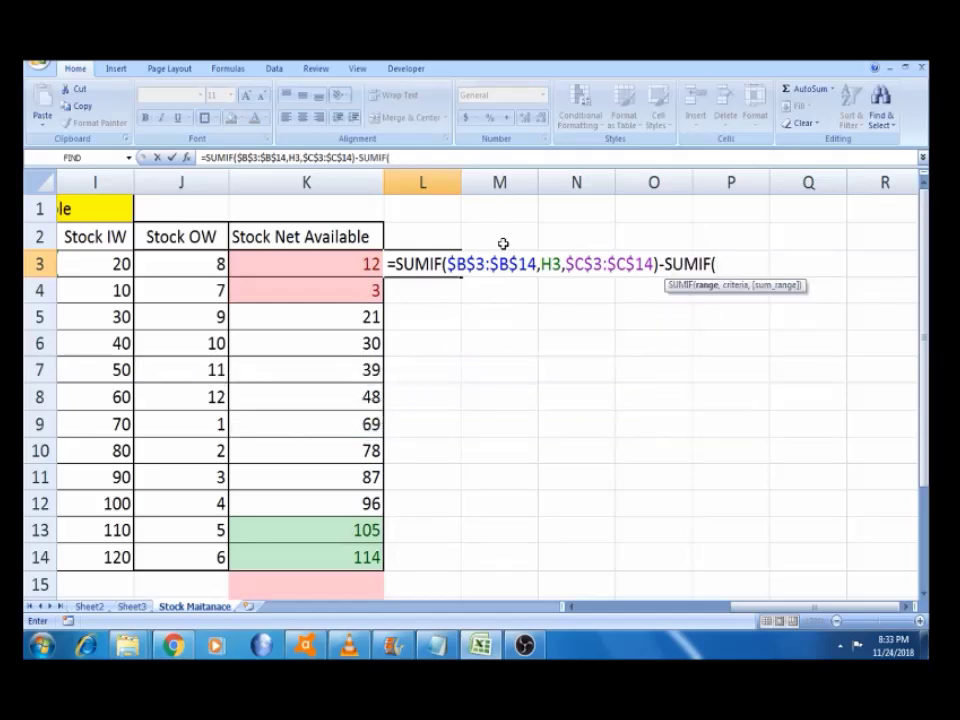
pyautogui.moveTo(795, 607); pyautogui.dragTo(738, 612)
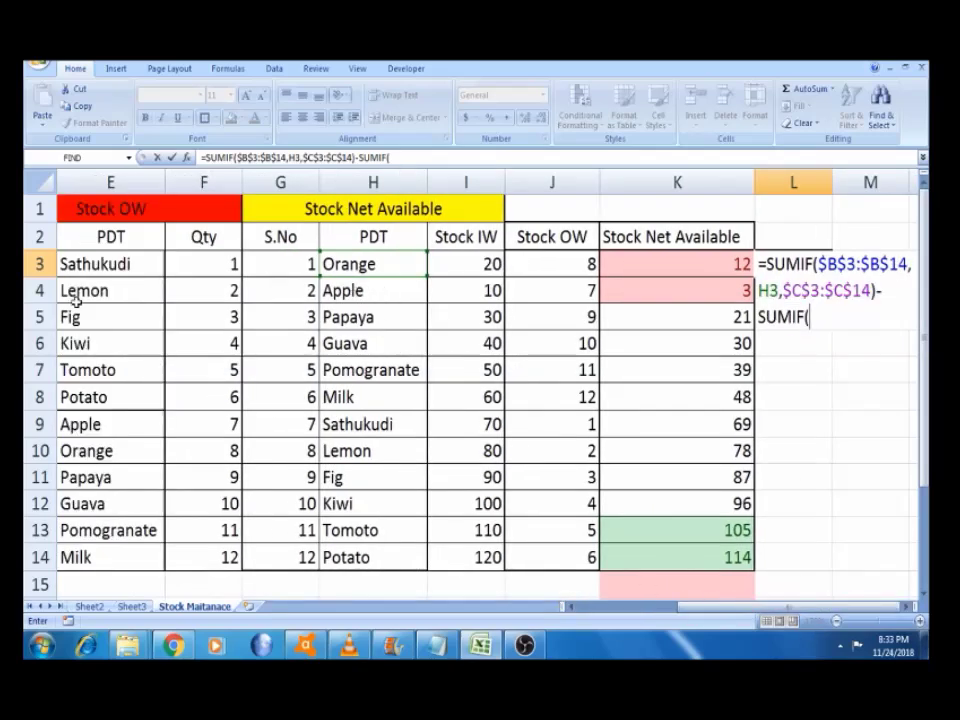
pyautogui.moveTo(740, 612); pyautogui.dragTo(718, 614)
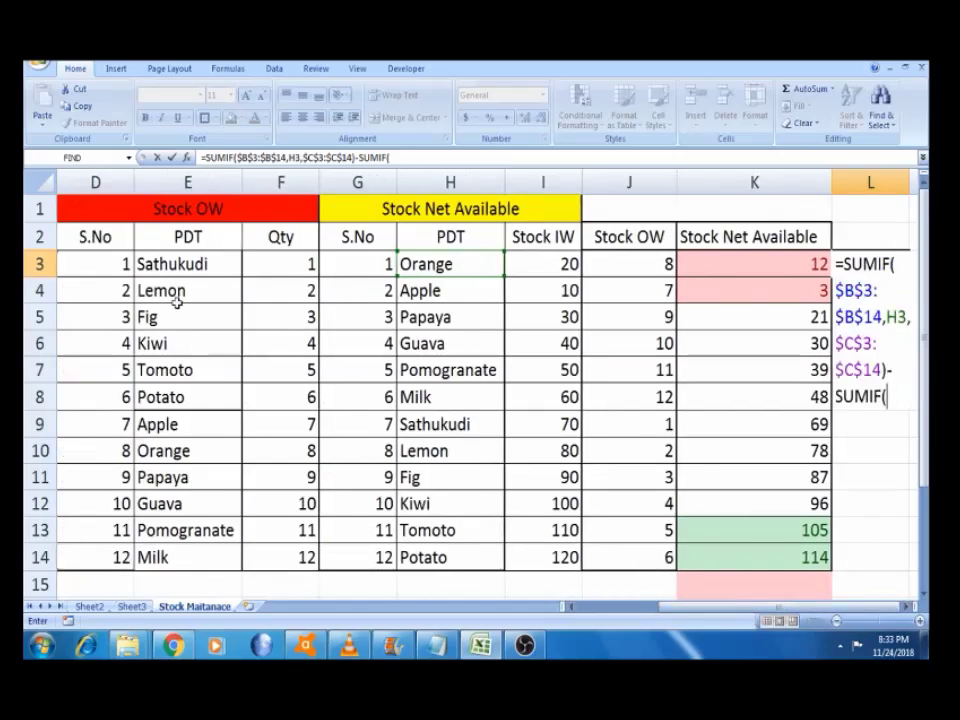
pyautogui.click(178, 263)
pyautogui.hotkey('shift', 'Down')
pyautogui.hotkey('shift', 'Down')
pyautogui.hotkey('shift', 'Down')
pyautogui.hotkey('shift', 'Down')
pyautogui.hotkey('shift', 'Down')
pyautogui.hotkey('shift', 'Down')
pyautogui.hotkey('shift', 'Down')
pyautogui.hotkey('shift', 'Down')
pyautogui.hotkey('shift', 'Down')
pyautogui.hotkey('shift', 'Down')
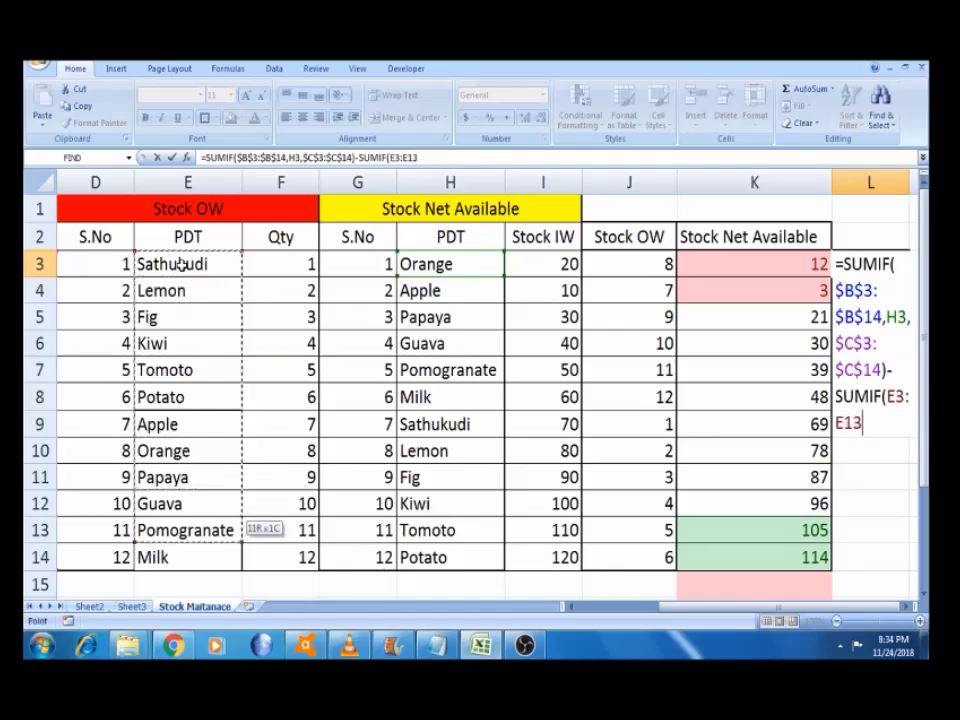
pyautogui.hotkey('shift', 'Down')
pyautogui.press('F4')
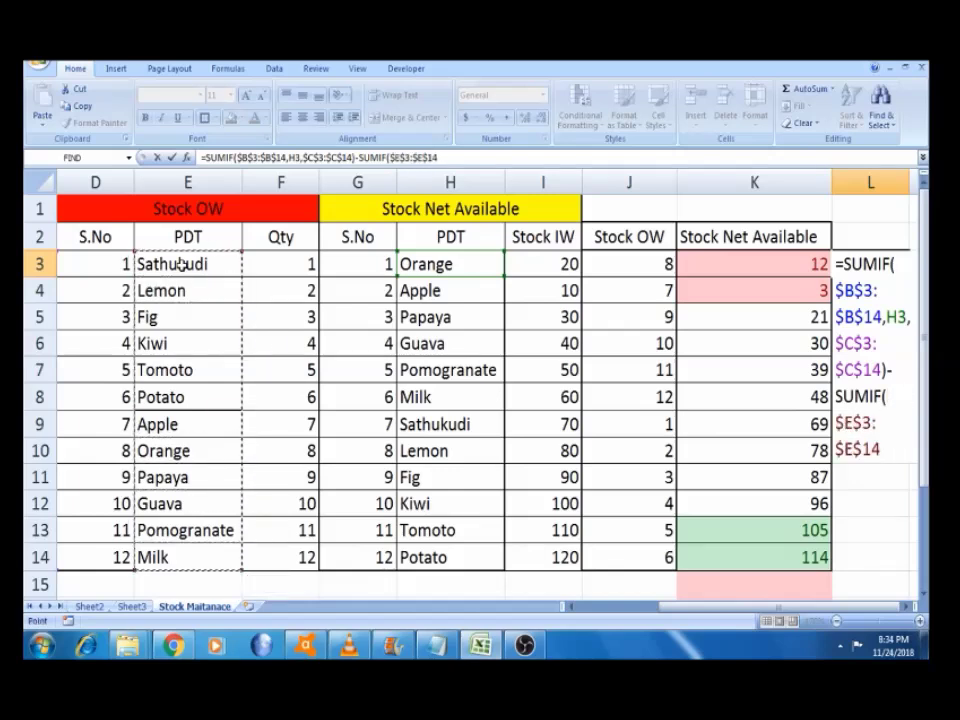
# Use H3 as criterion and $F$3:$F$14 as sum range, committing the formula so L3 shows 12
pyautogui.write(',')
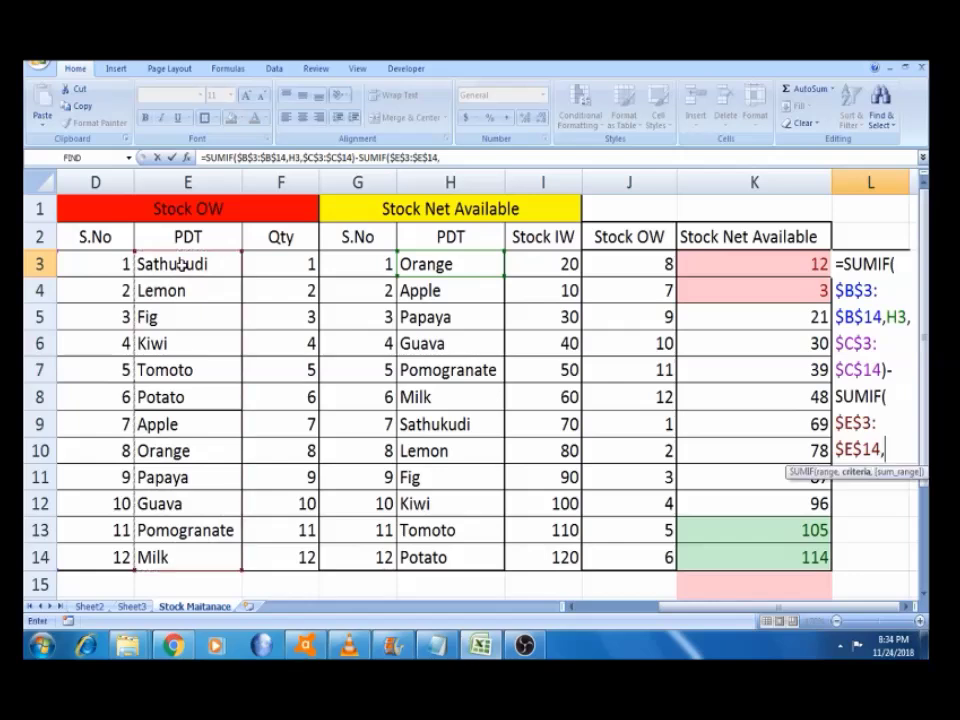
pyautogui.click(484, 268)
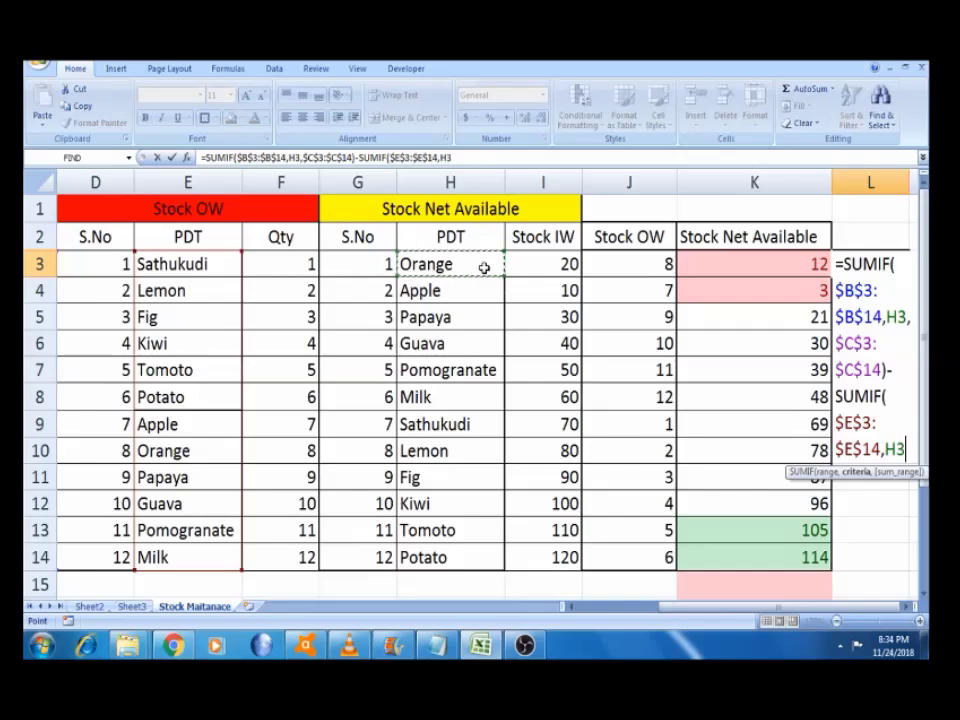
pyautogui.write(',')
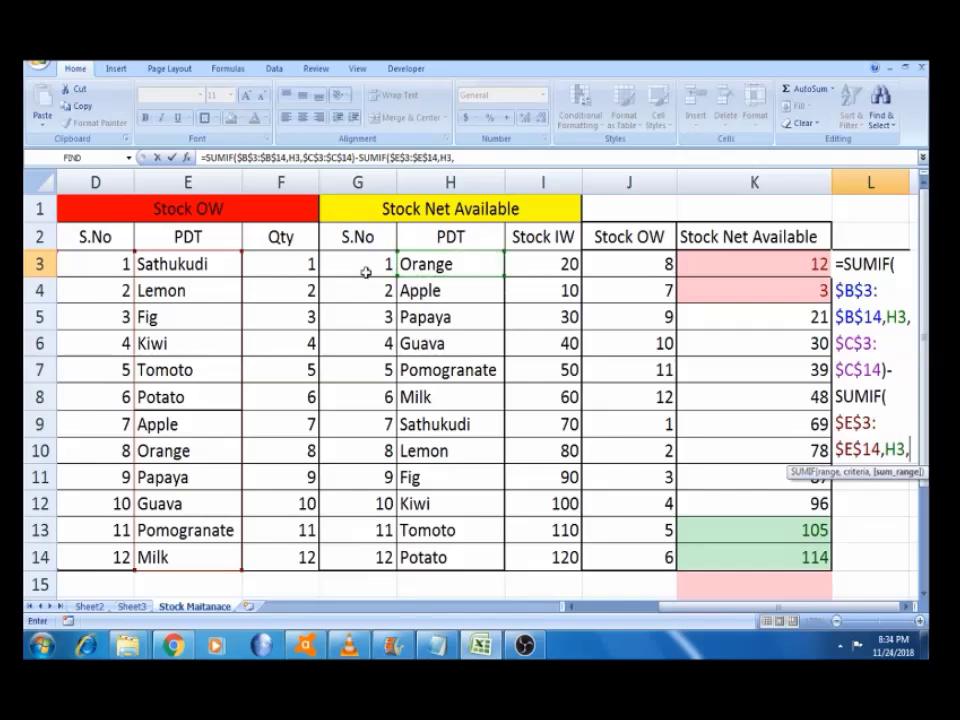
pyautogui.moveTo(289, 262); pyautogui.dragTo(290, 263)
pyautogui.hotkey('shift', 'Down')
pyautogui.hotkey('shift', 'Down')
pyautogui.hotkey('shift', 'Down')
pyautogui.hotkey('shift', 'Down')
pyautogui.hotkey('shift', 'Down')
pyautogui.hotkey('shift', 'Down')
pyautogui.hotkey('shift', 'Down')
pyautogui.hotkey('shift', 'Down')
pyautogui.hotkey('shift', 'Down')
pyautogui.hotkey('shift', 'Down')
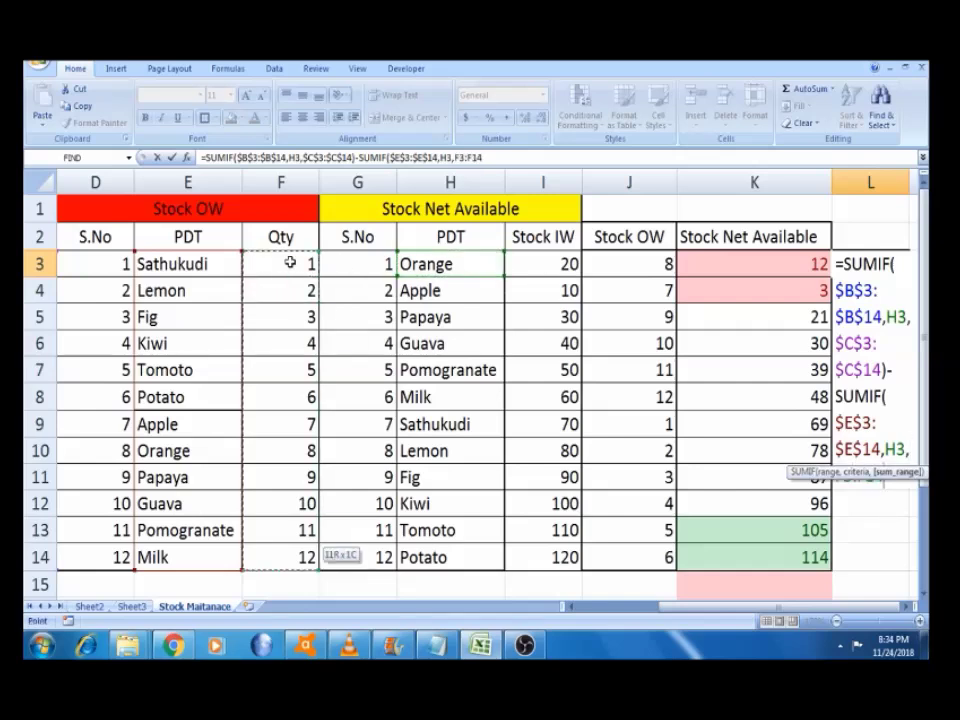
pyautogui.press('F4')
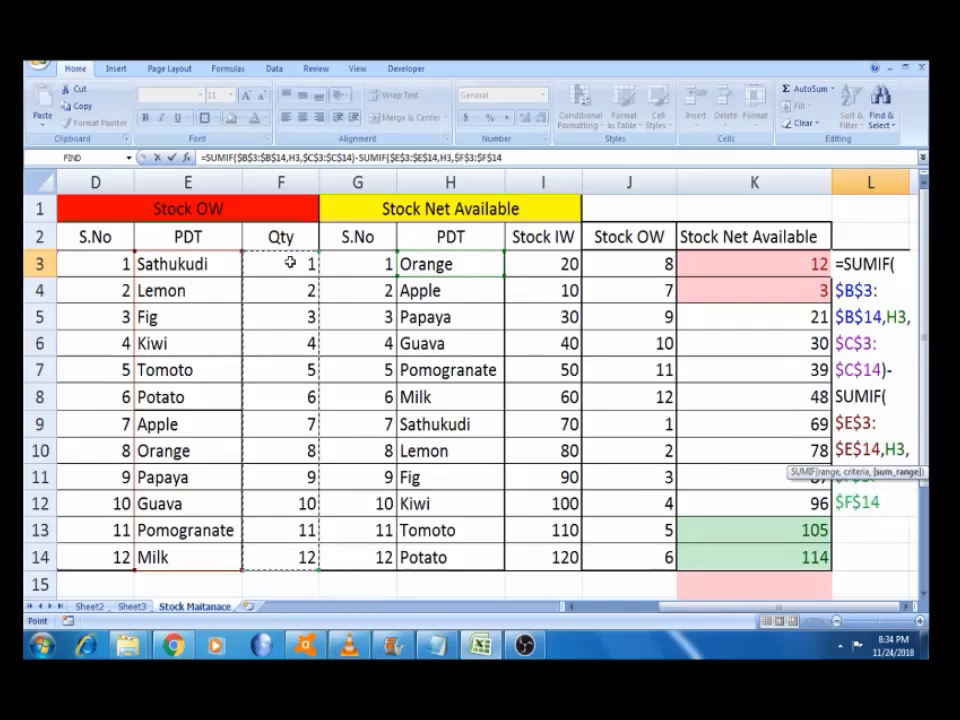
pyautogui.press('Return')
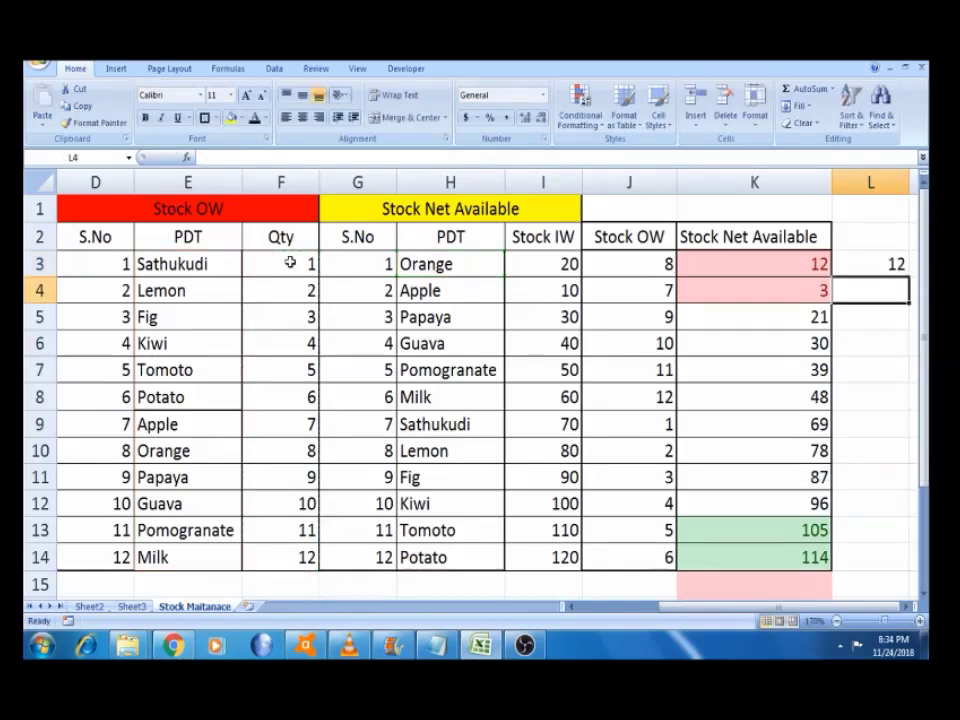
pyautogui.press('Right')
pyautogui.press('Up')
pyautogui.press('Left')
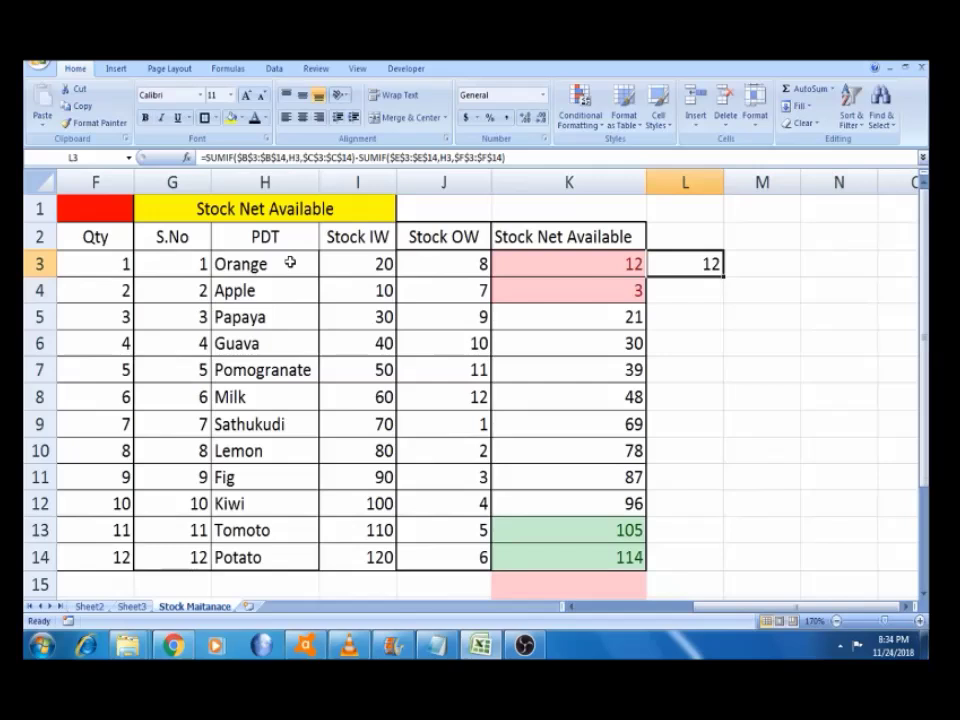
pyautogui.doubleClick(724, 278)
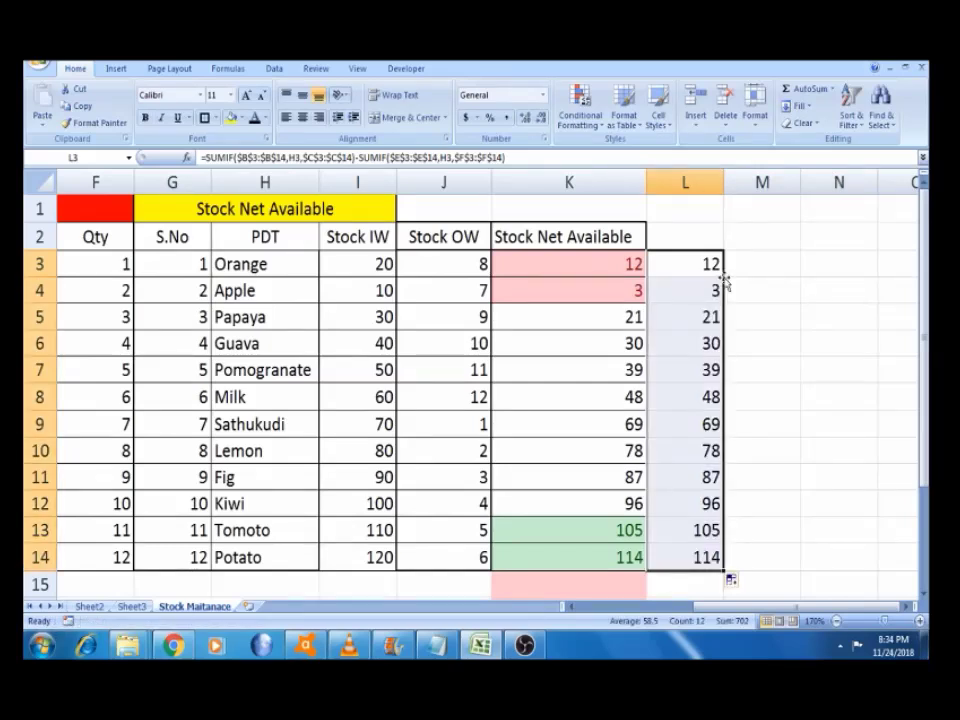
pyautogui.click(698, 344)
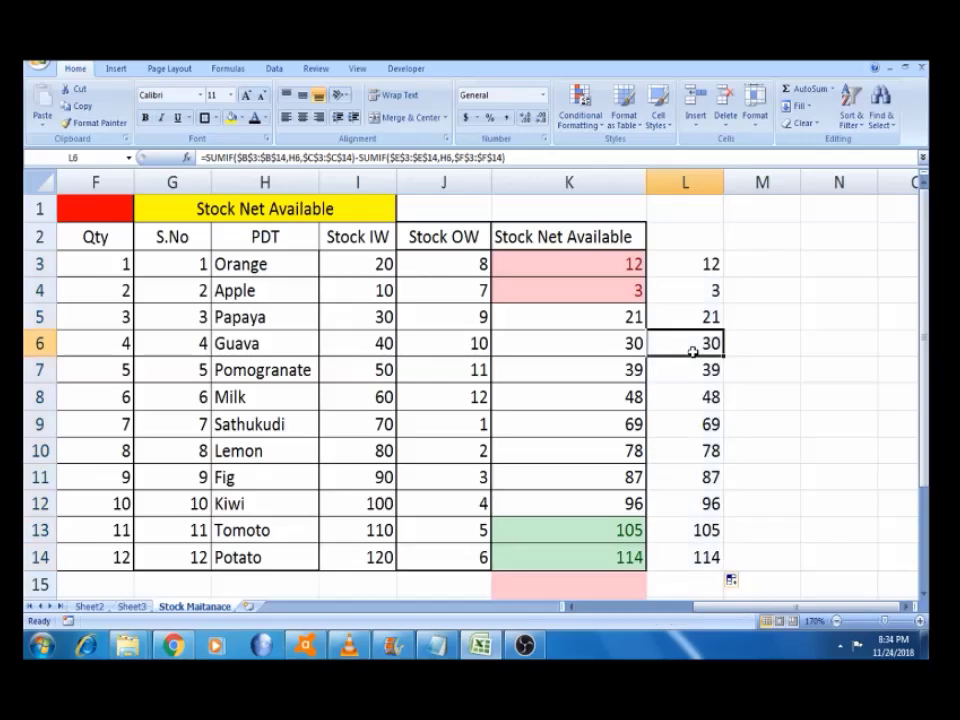
pyautogui.click(390, 263)
pyautogui.click(450, 269)
pyautogui.click(549, 271)
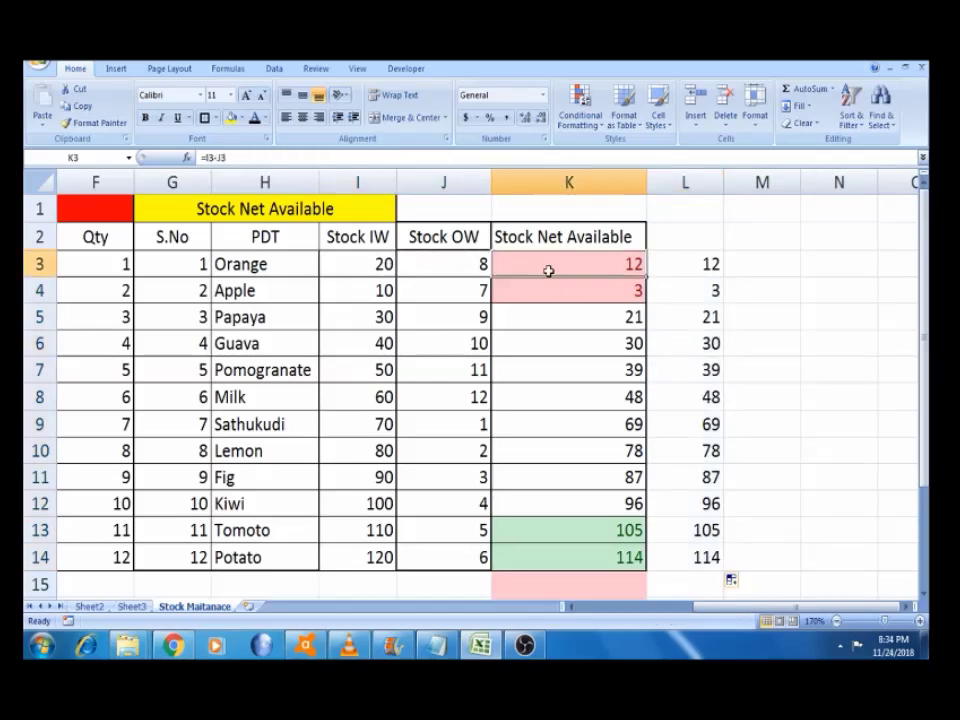
pyautogui.click(685, 264)
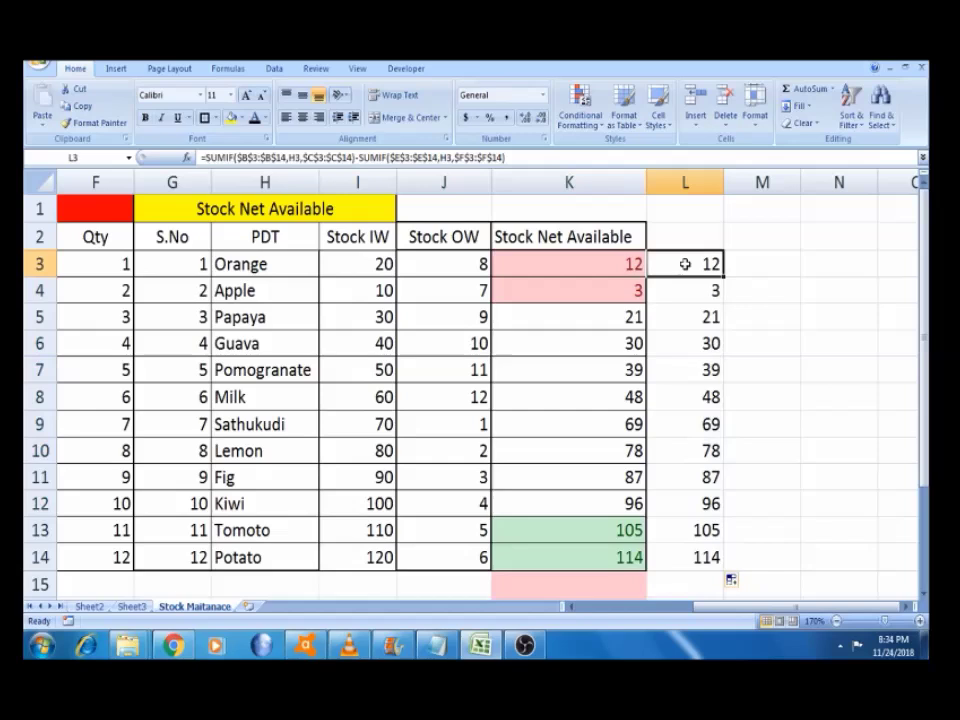
pyautogui.click(474, 334)
pyautogui.press('Left')
pyautogui.press('Left')
pyautogui.press('Left')
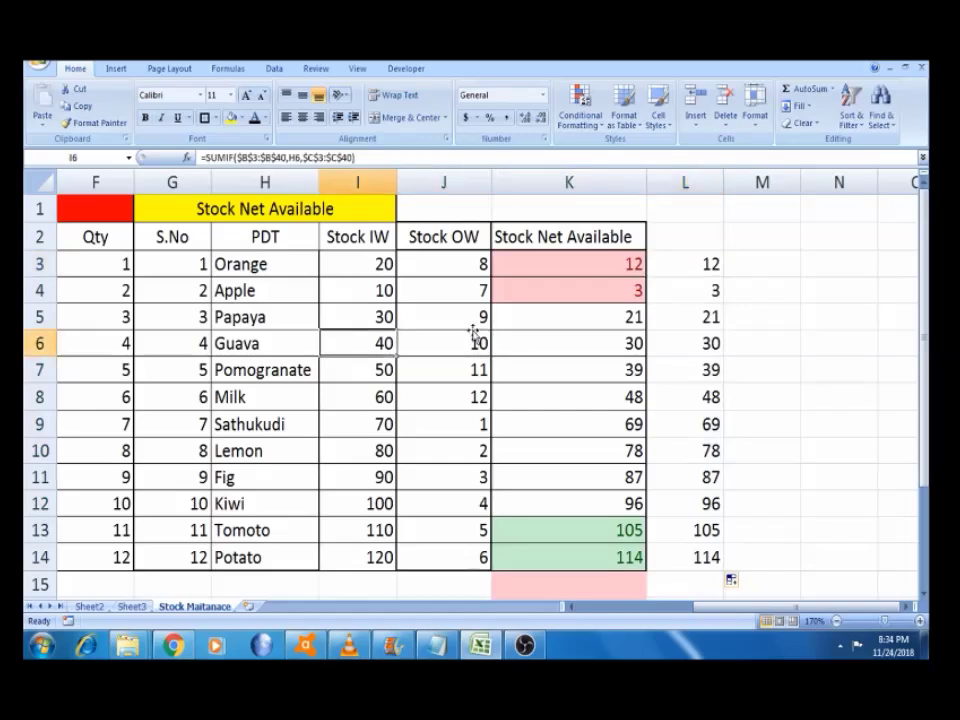
pyautogui.press('Left')
pyautogui.press('Left')
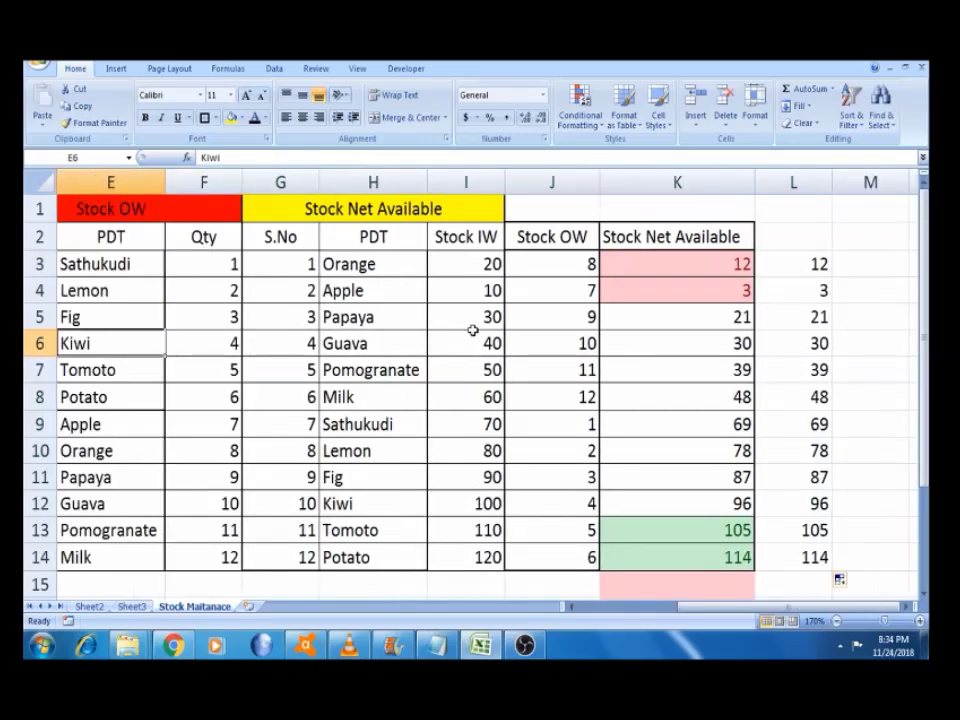
pyautogui.press('Right')
pyautogui.press('Right')
pyautogui.press('Right')
pyautogui.press('Right')
pyautogui.press('Right')
pyautogui.press('Right')
pyautogui.press('Right')
pyautogui.press('Right')
pyautogui.press('Right')
pyautogui.press('Right')
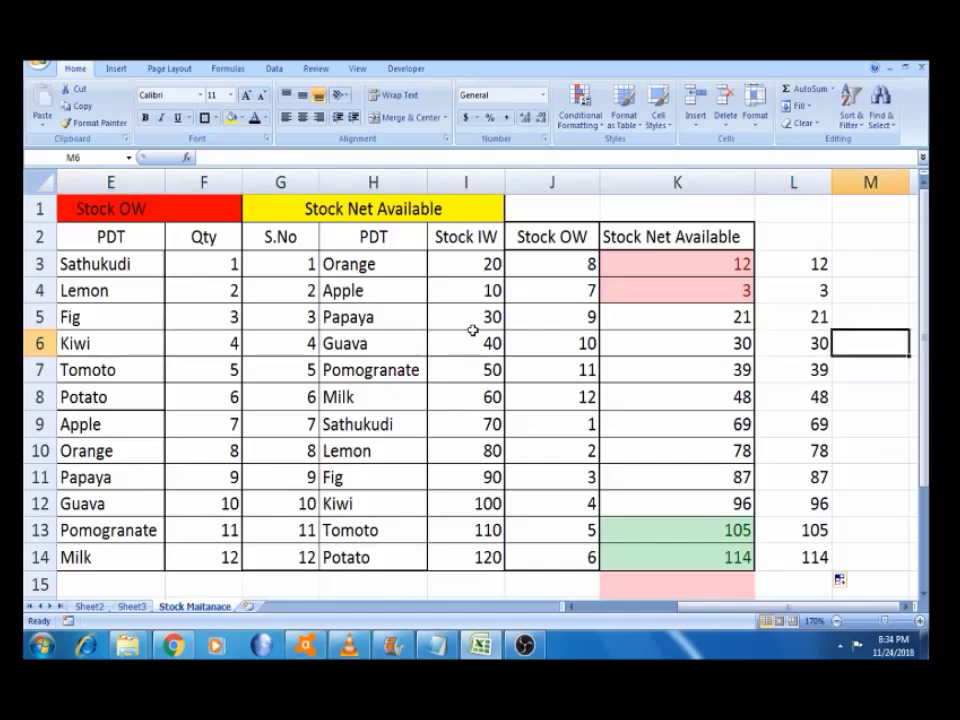
pyautogui.press('Right')
pyautogui.press('Right')
pyautogui.press('Left')
pyautogui.press('Left')
pyautogui.press('Left')
pyautogui.press('Left')
pyautogui.press('Left')
pyautogui.press('Left')
pyautogui.press('Left')
pyautogui.press('Left')
pyautogui.press('Left')
pyautogui.press('Left')
pyautogui.press('Left')
pyautogui.press('Left')
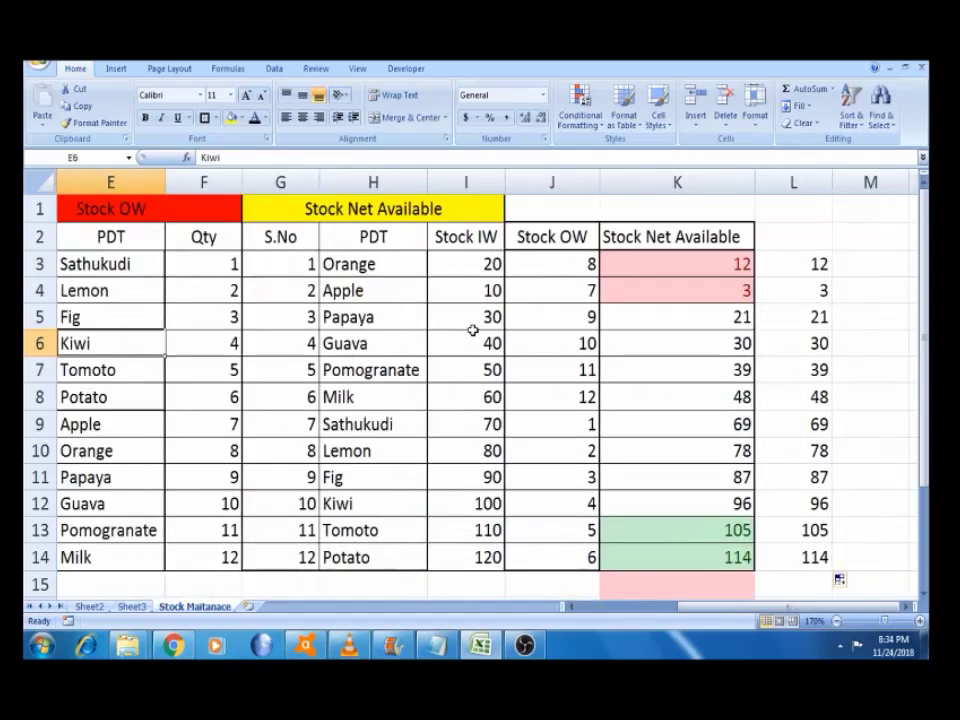
# Zoom out from 170% to 130% so all three stock tables fit, then select B15
pyautogui.click(836, 621)
pyautogui.click(836, 621)
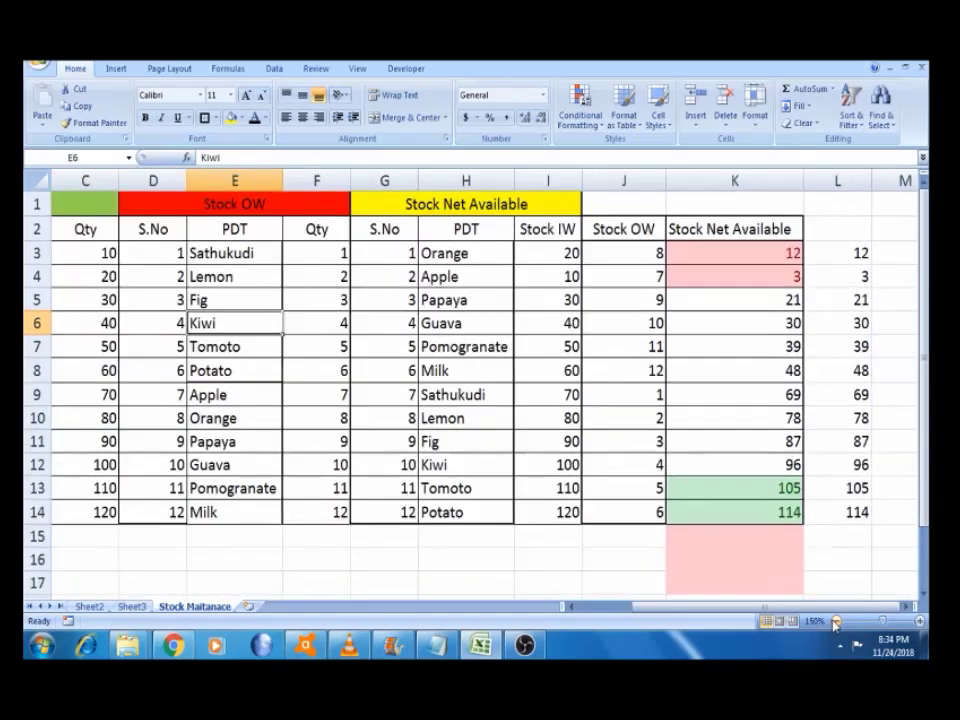
pyautogui.click(836, 621)
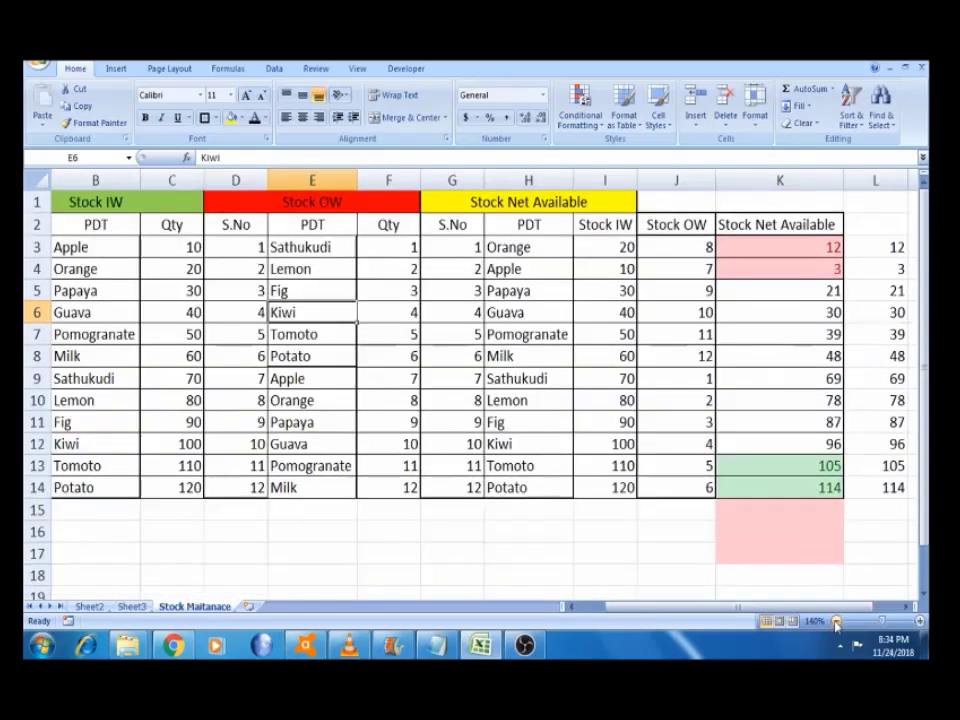
pyautogui.click(836, 621)
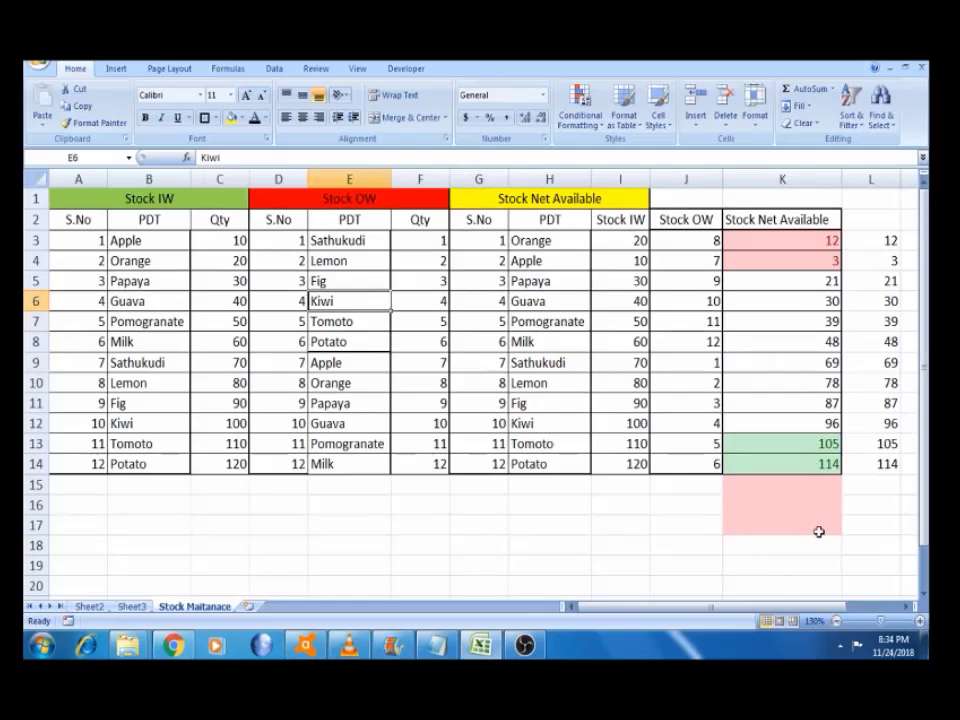
pyautogui.click(188, 488)
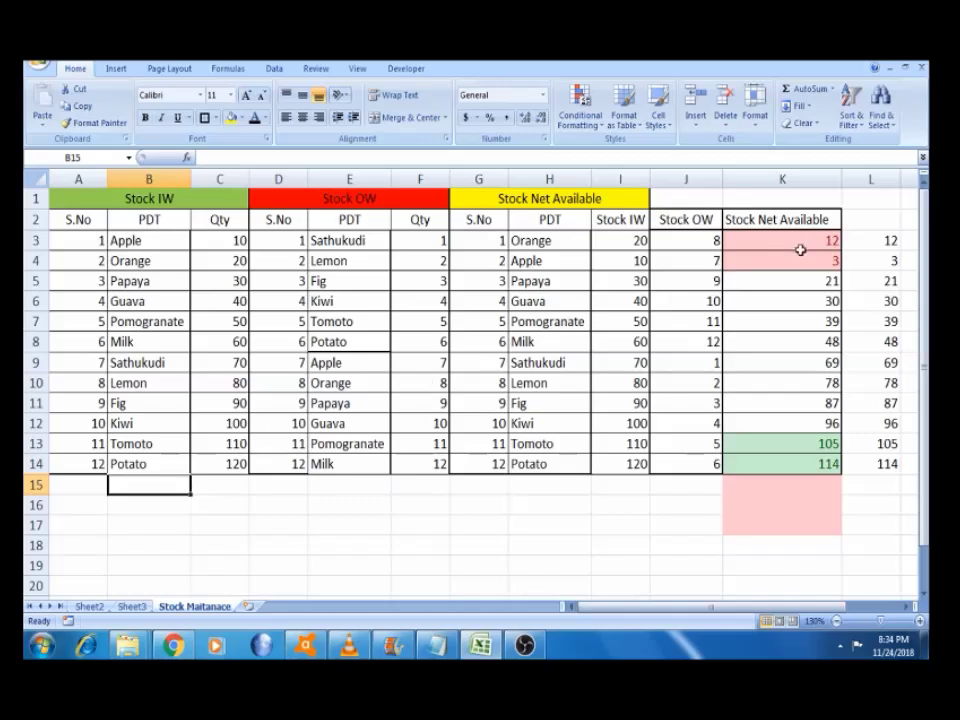
# Copy Apple from B3 into B15 to start a new Stock IW row
pyautogui.click(805, 259)
pyautogui.click(131, 241)
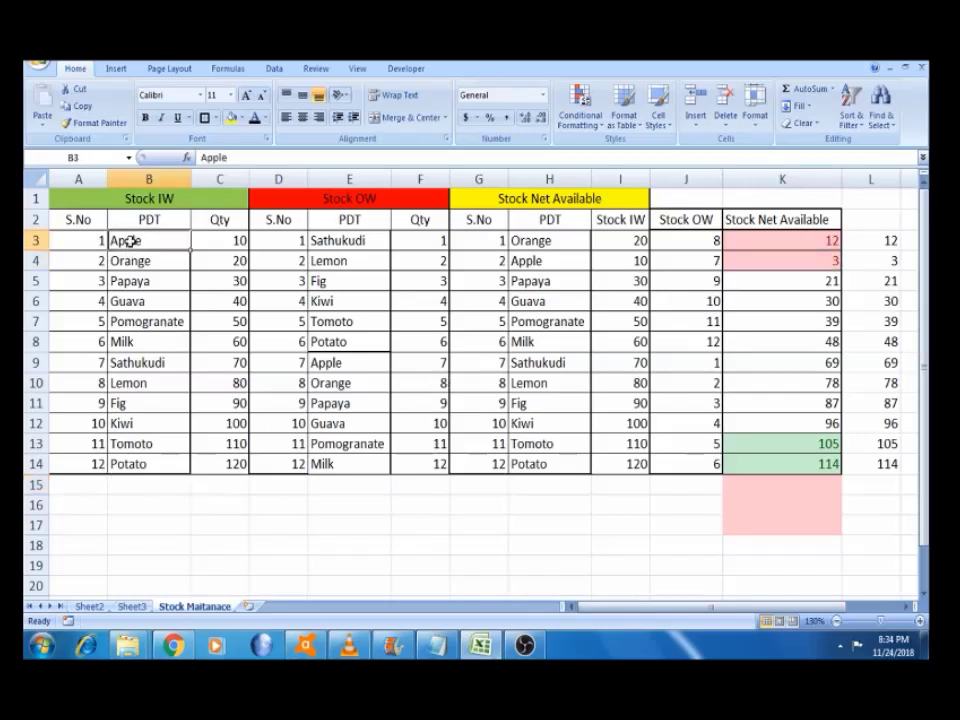
pyautogui.hotkey('ctrl', 'c')
pyautogui.click(135, 491)
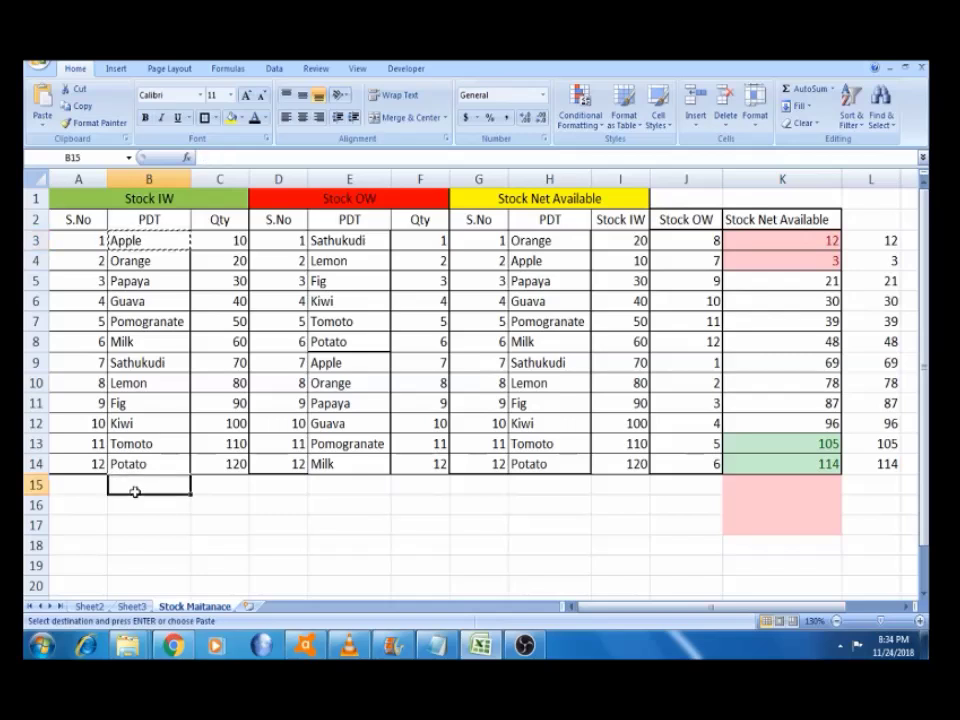
pyautogui.hotkey('ctrl', 'v')
# Enter quantity 100 in C15 and compare Apple's net of 103 in K4 with L4
pyautogui.click(208, 486)
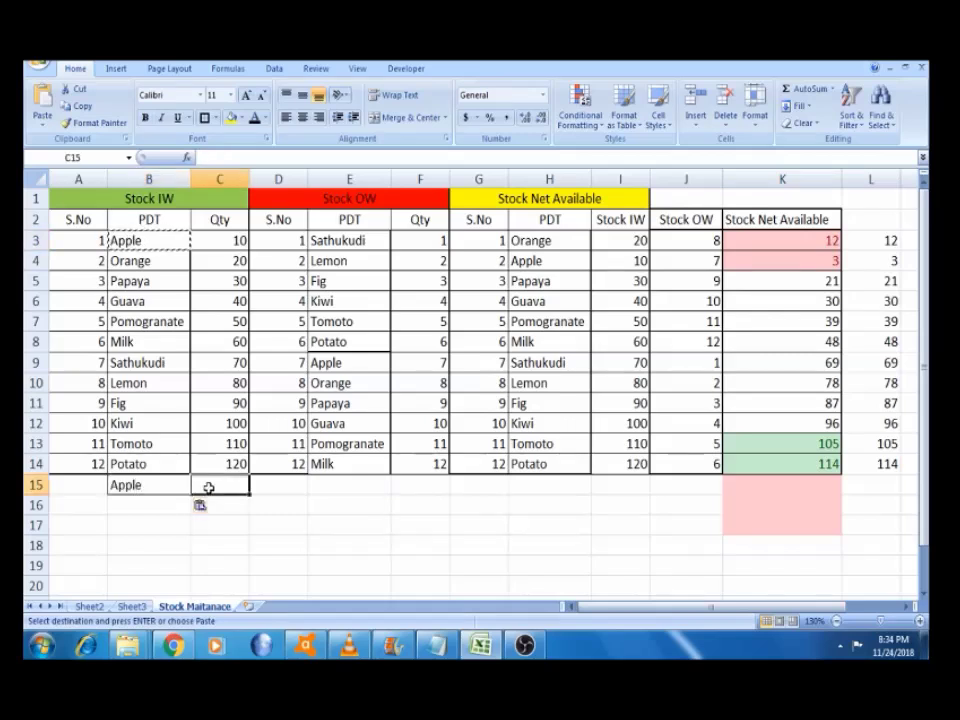
pyautogui.write('100')
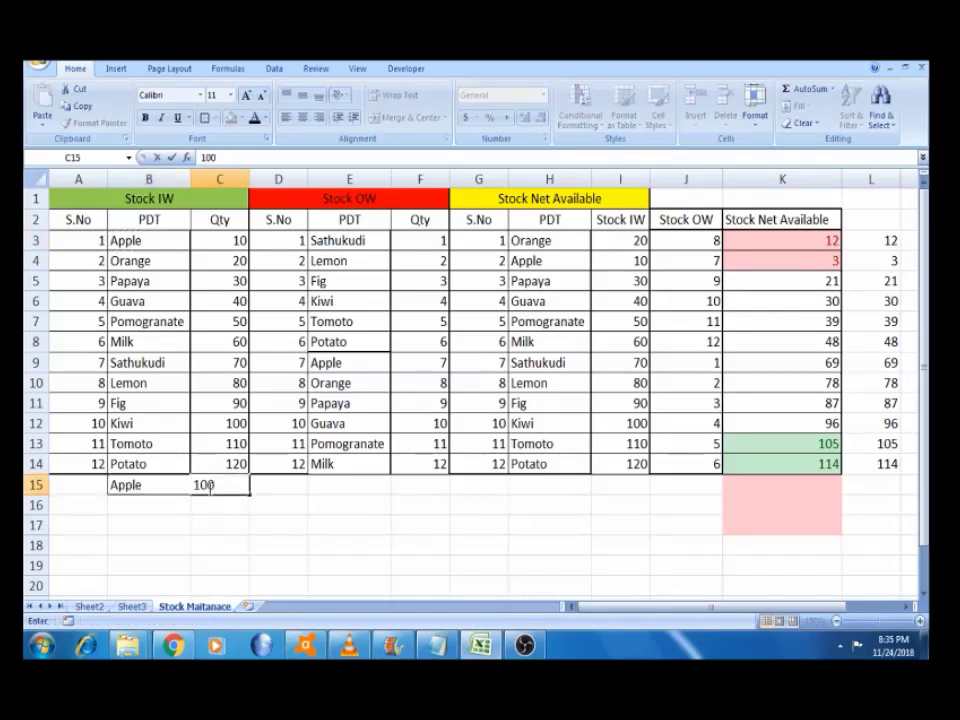
pyautogui.click(275, 489)
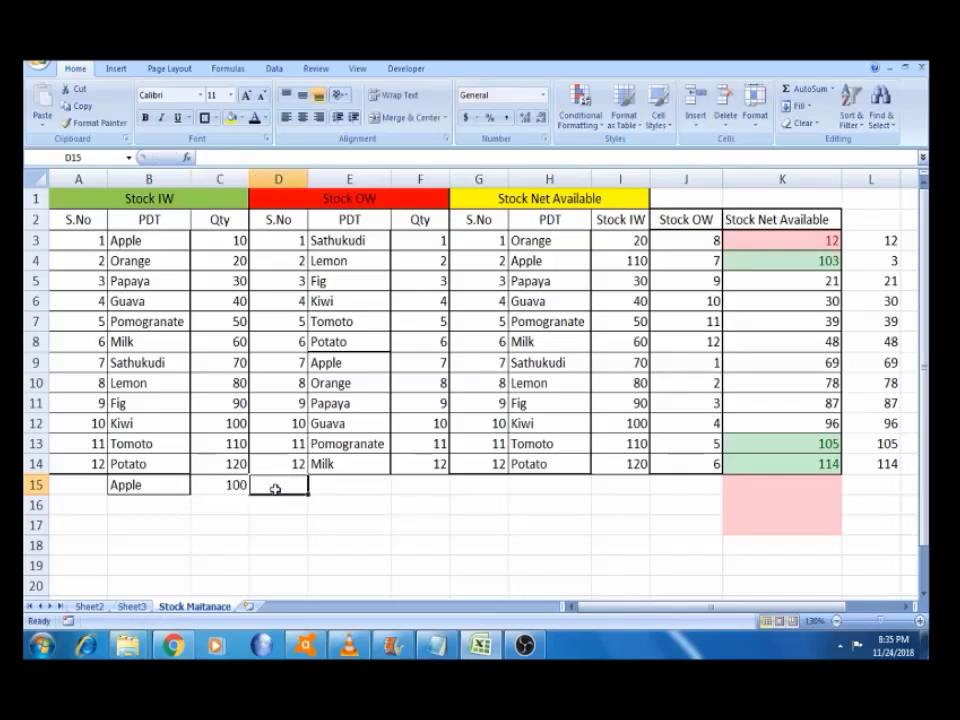
pyautogui.click(784, 264)
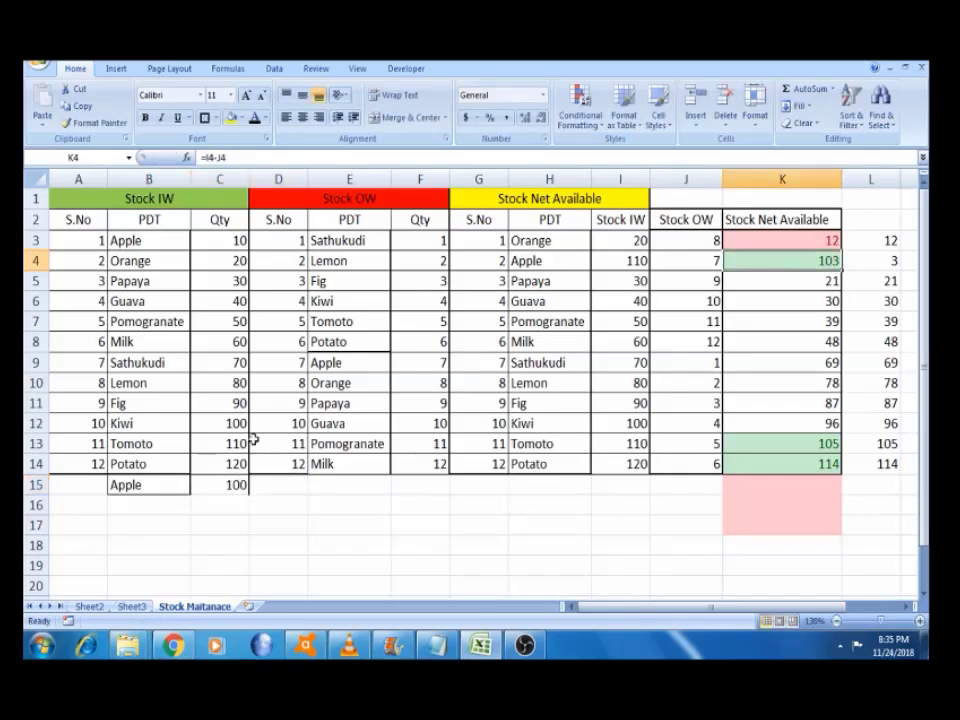
pyautogui.click(225, 486)
pyautogui.click(784, 264)
pyautogui.click(876, 267)
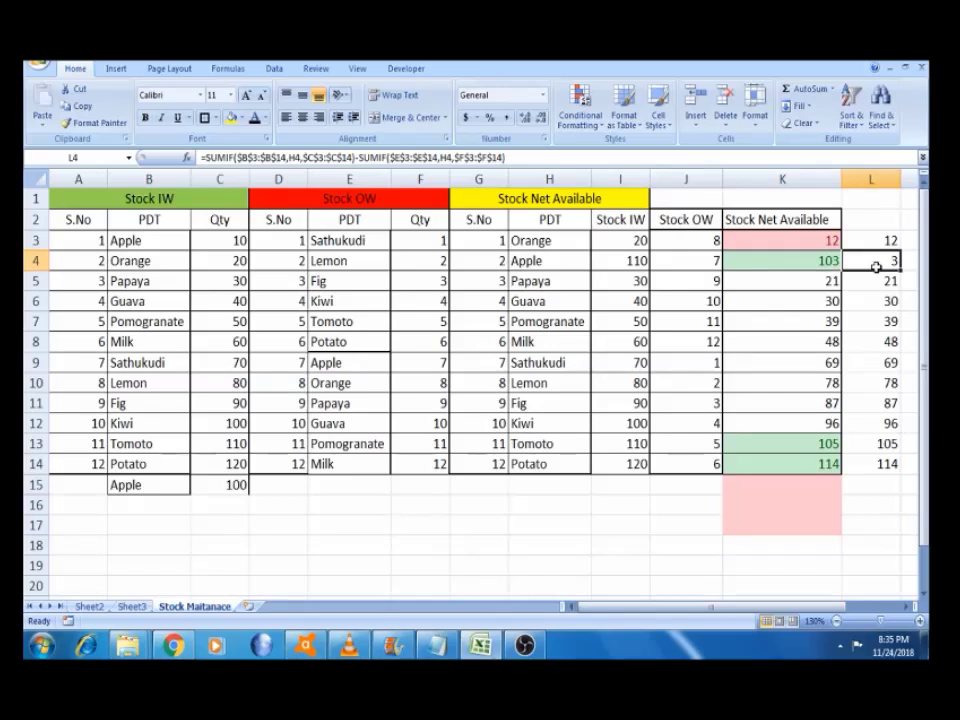
pyautogui.click(115, 462)
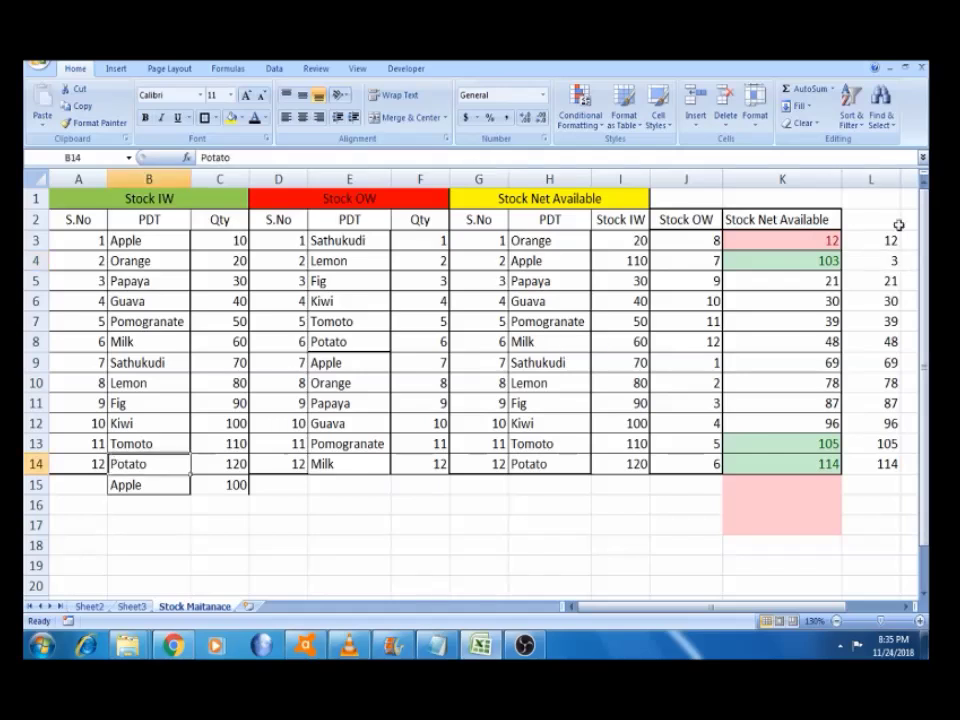
pyautogui.click(889, 258)
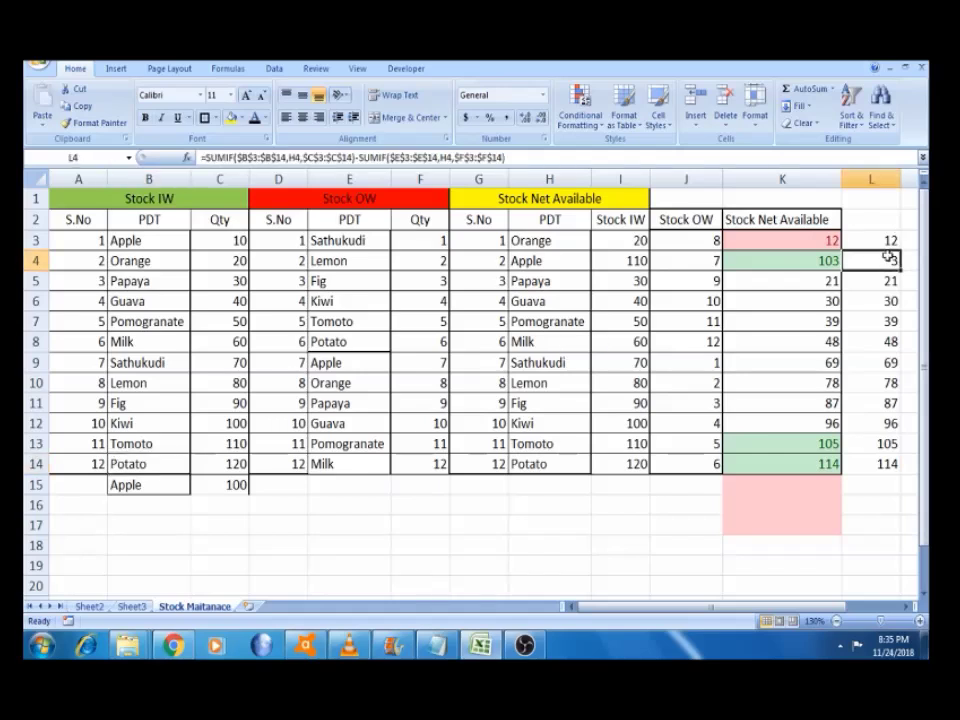
# Give the new row serial number 13 in A15
pyautogui.click(88, 486)
pyautogui.write('13')
pyautogui.press('Tab')
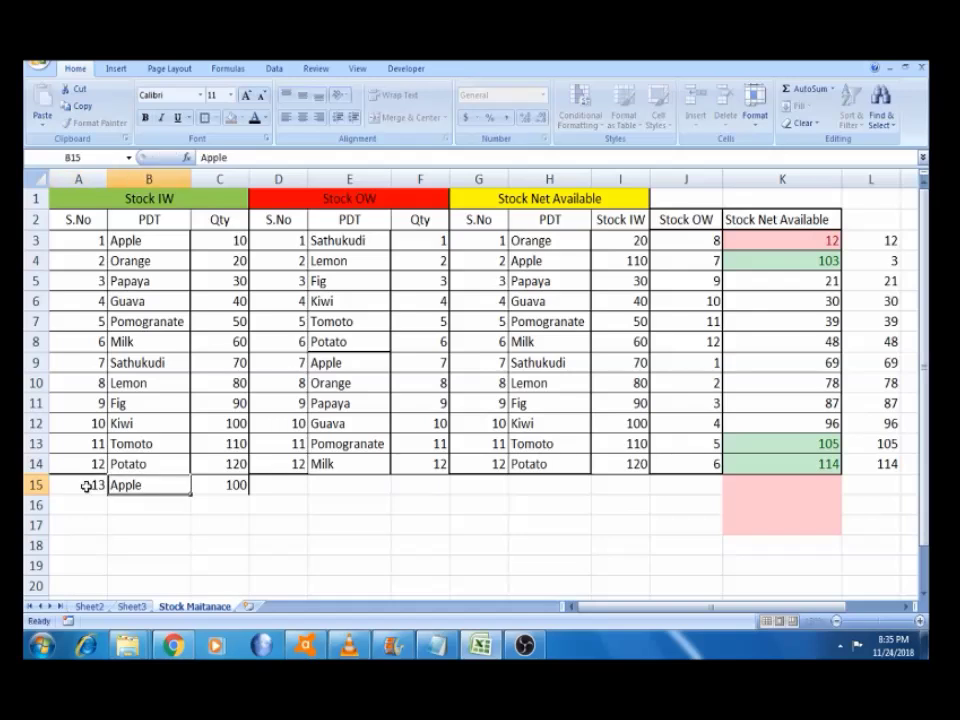
pyautogui.click(763, 243)
pyautogui.press('Right')
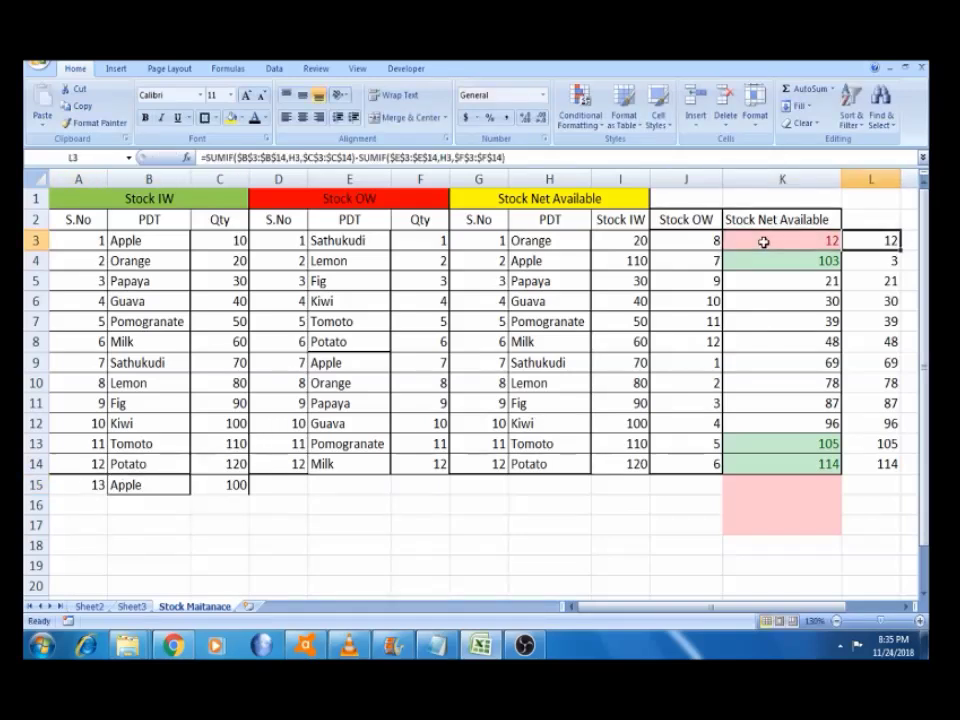
# Copy the net available results K3:K14
pyautogui.press('Right')
pyautogui.press('Left')
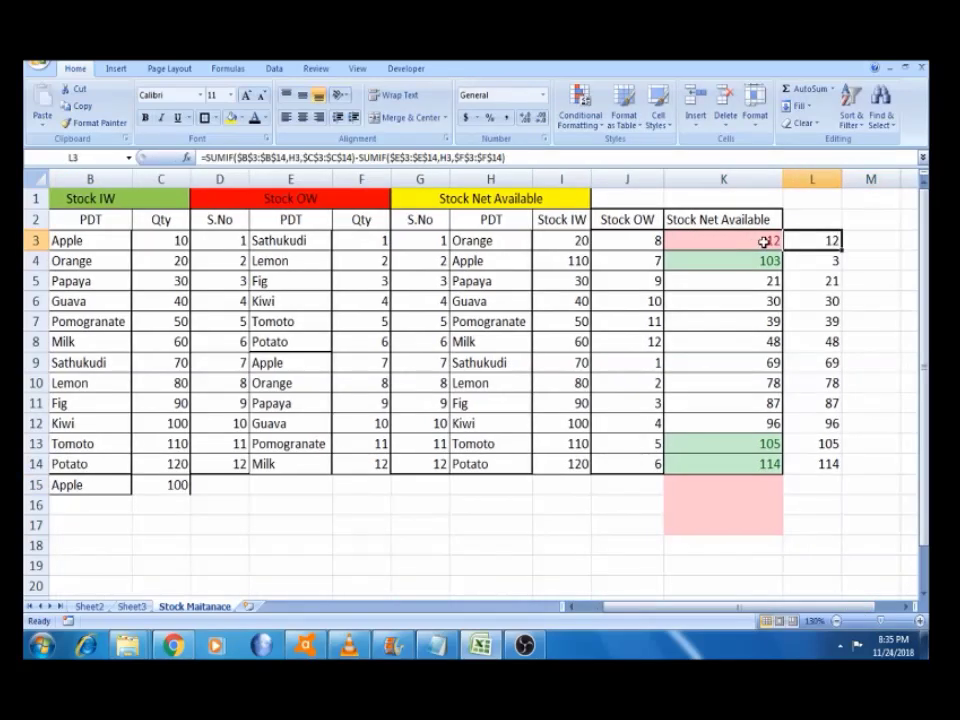
pyautogui.click(757, 239)
pyautogui.hotkey('ctrl', 'shift', 'Down')
pyautogui.hotkey('ctrl', 'c')
# Paste only formulas into L3 via Paste Special, undo it, and reopen Paste Special
pyautogui.press('Right')
pyautogui.hotkey('alt', 'e')
pyautogui.press('s')
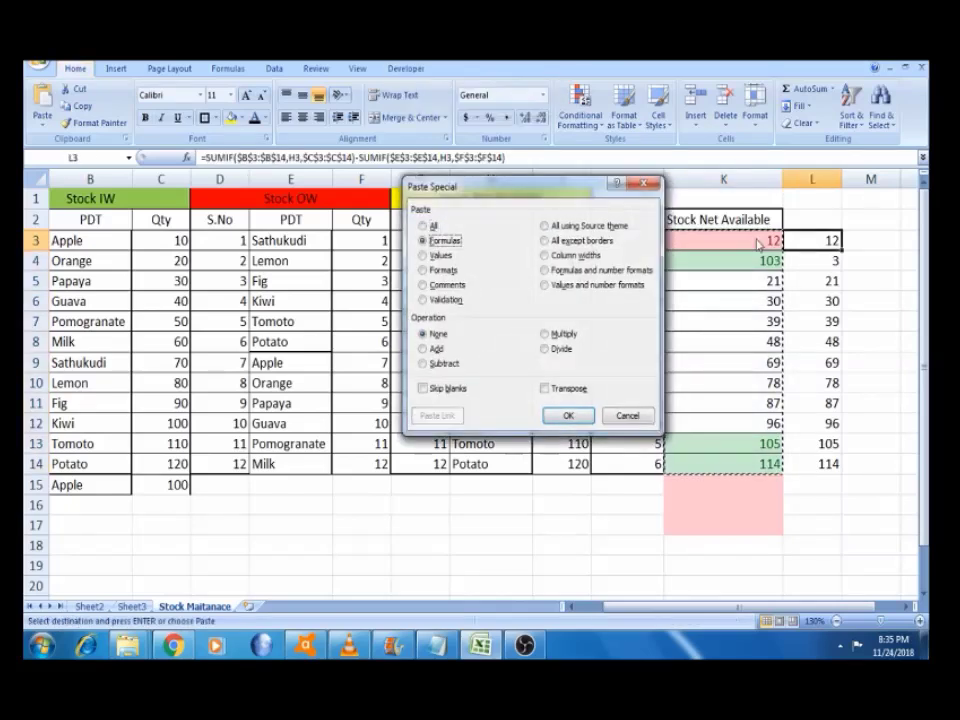
pyautogui.click(567, 415)
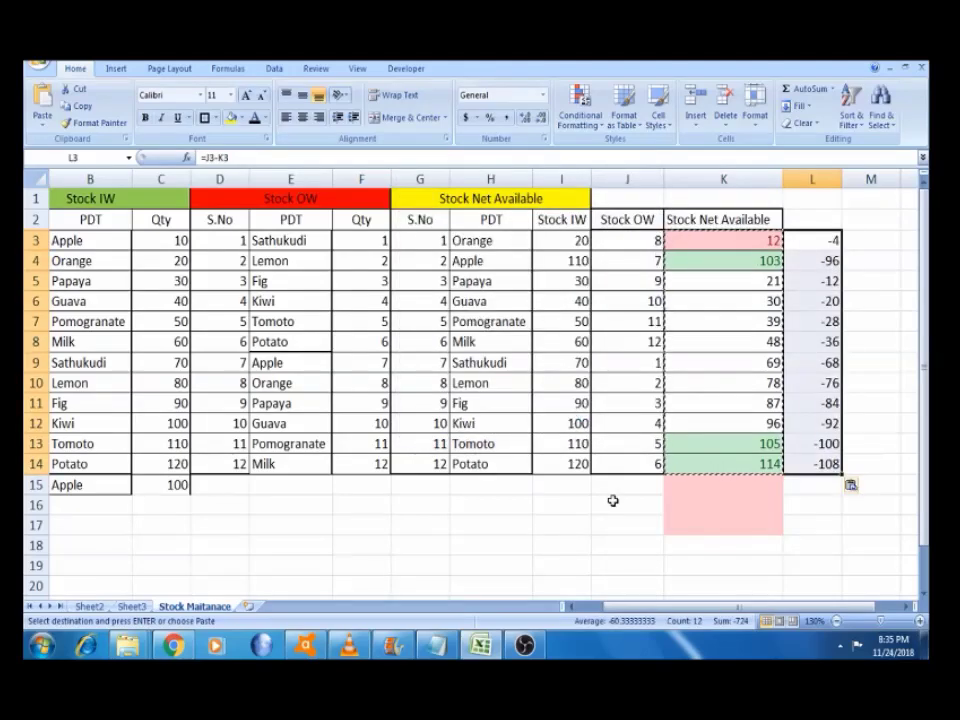
pyautogui.hotkey('ctrl', 'z')
pyautogui.hotkey('alt', 'e')
pyautogui.press('s')
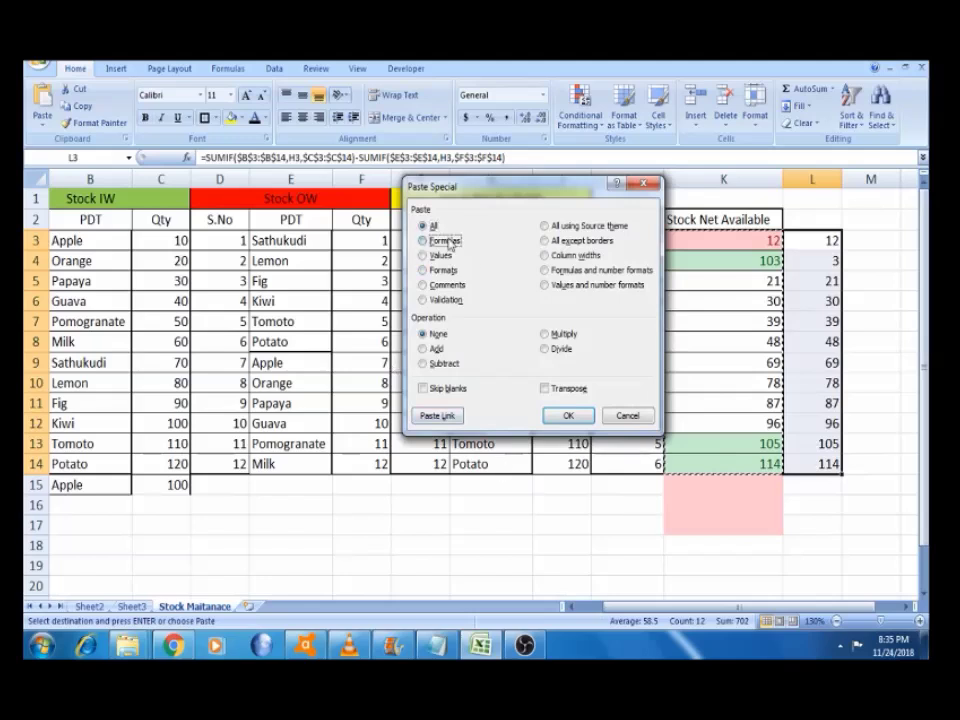
# Paste only column K's formats into column L, giving red 12 and 3 and green 105 and 114
pyautogui.click(440, 240)
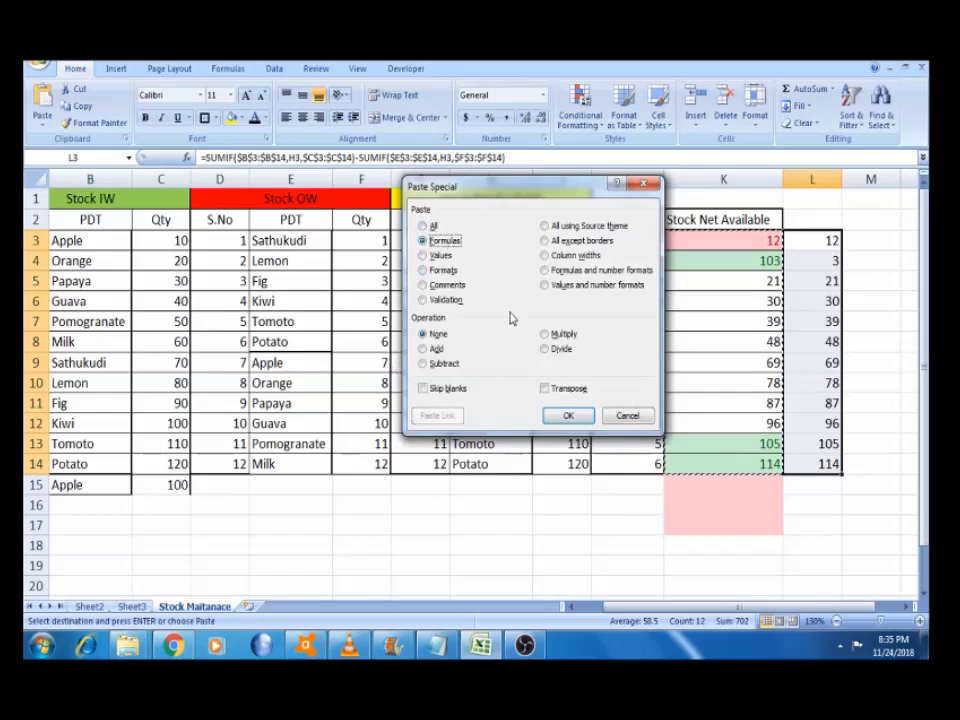
pyautogui.click(444, 271)
pyautogui.click(580, 418)
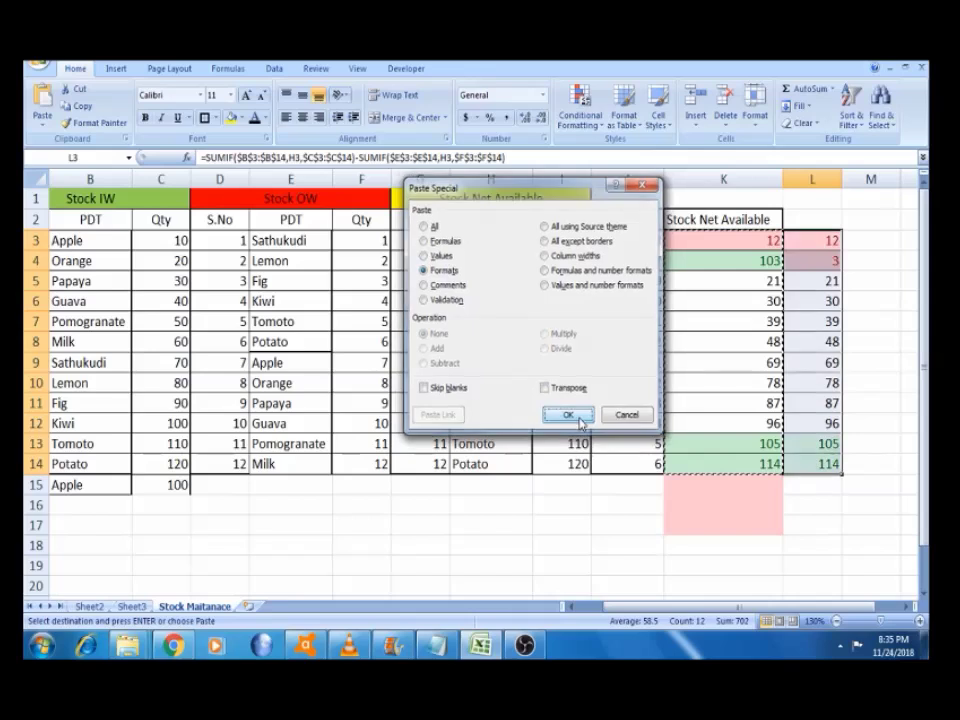
pyautogui.click(832, 316)
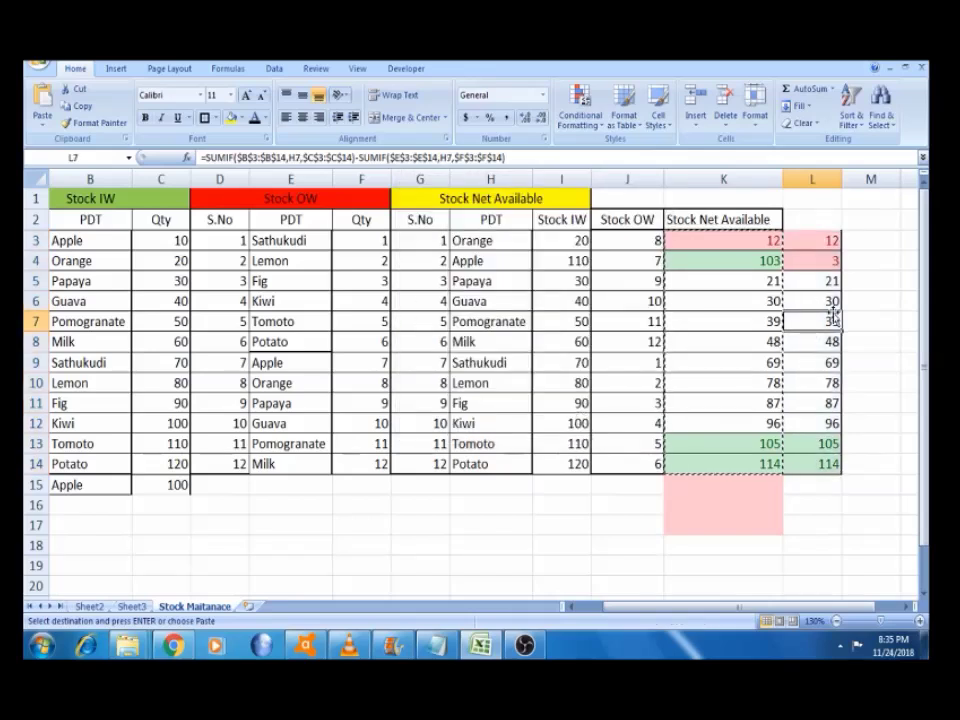
pyautogui.press('Escape')
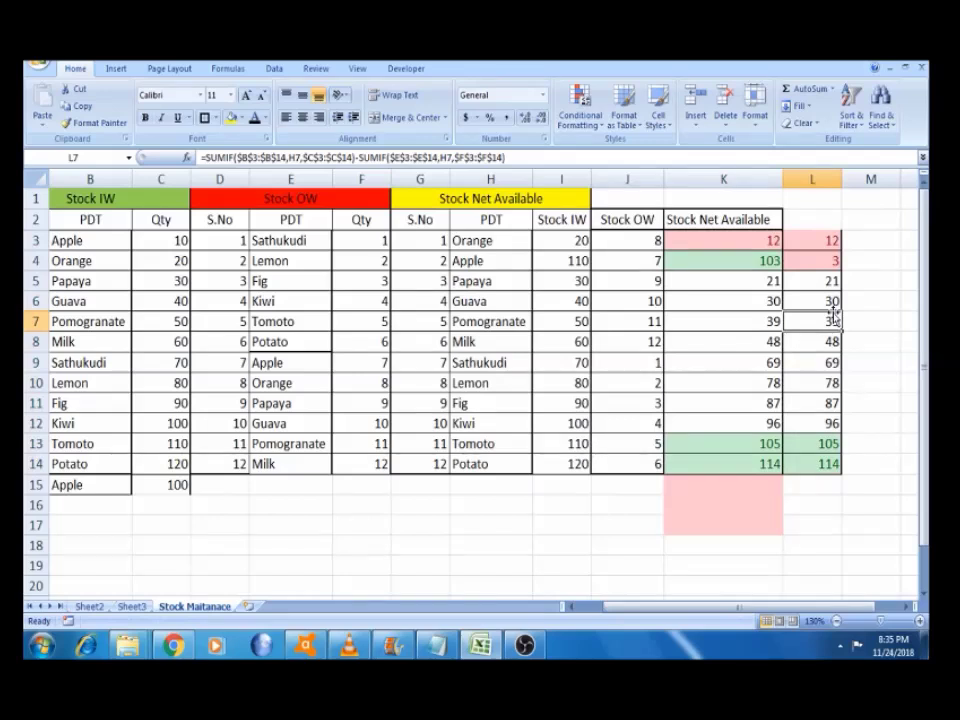
pyautogui.press('Left')
pyautogui.press('Left')
pyautogui.press('Left')
pyautogui.press('Left')
pyautogui.press('Left')
pyautogui.press('Left')
pyautogui.press('Left')
pyautogui.press('Left')
pyautogui.press('Left')
pyautogui.press('Left')
pyautogui.press('Left')
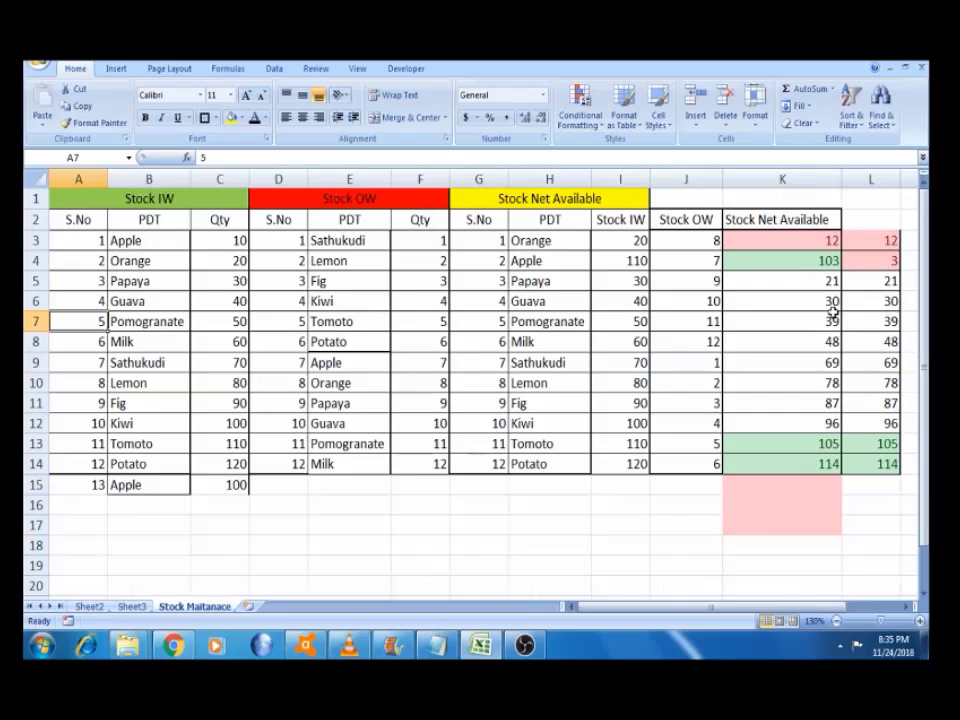